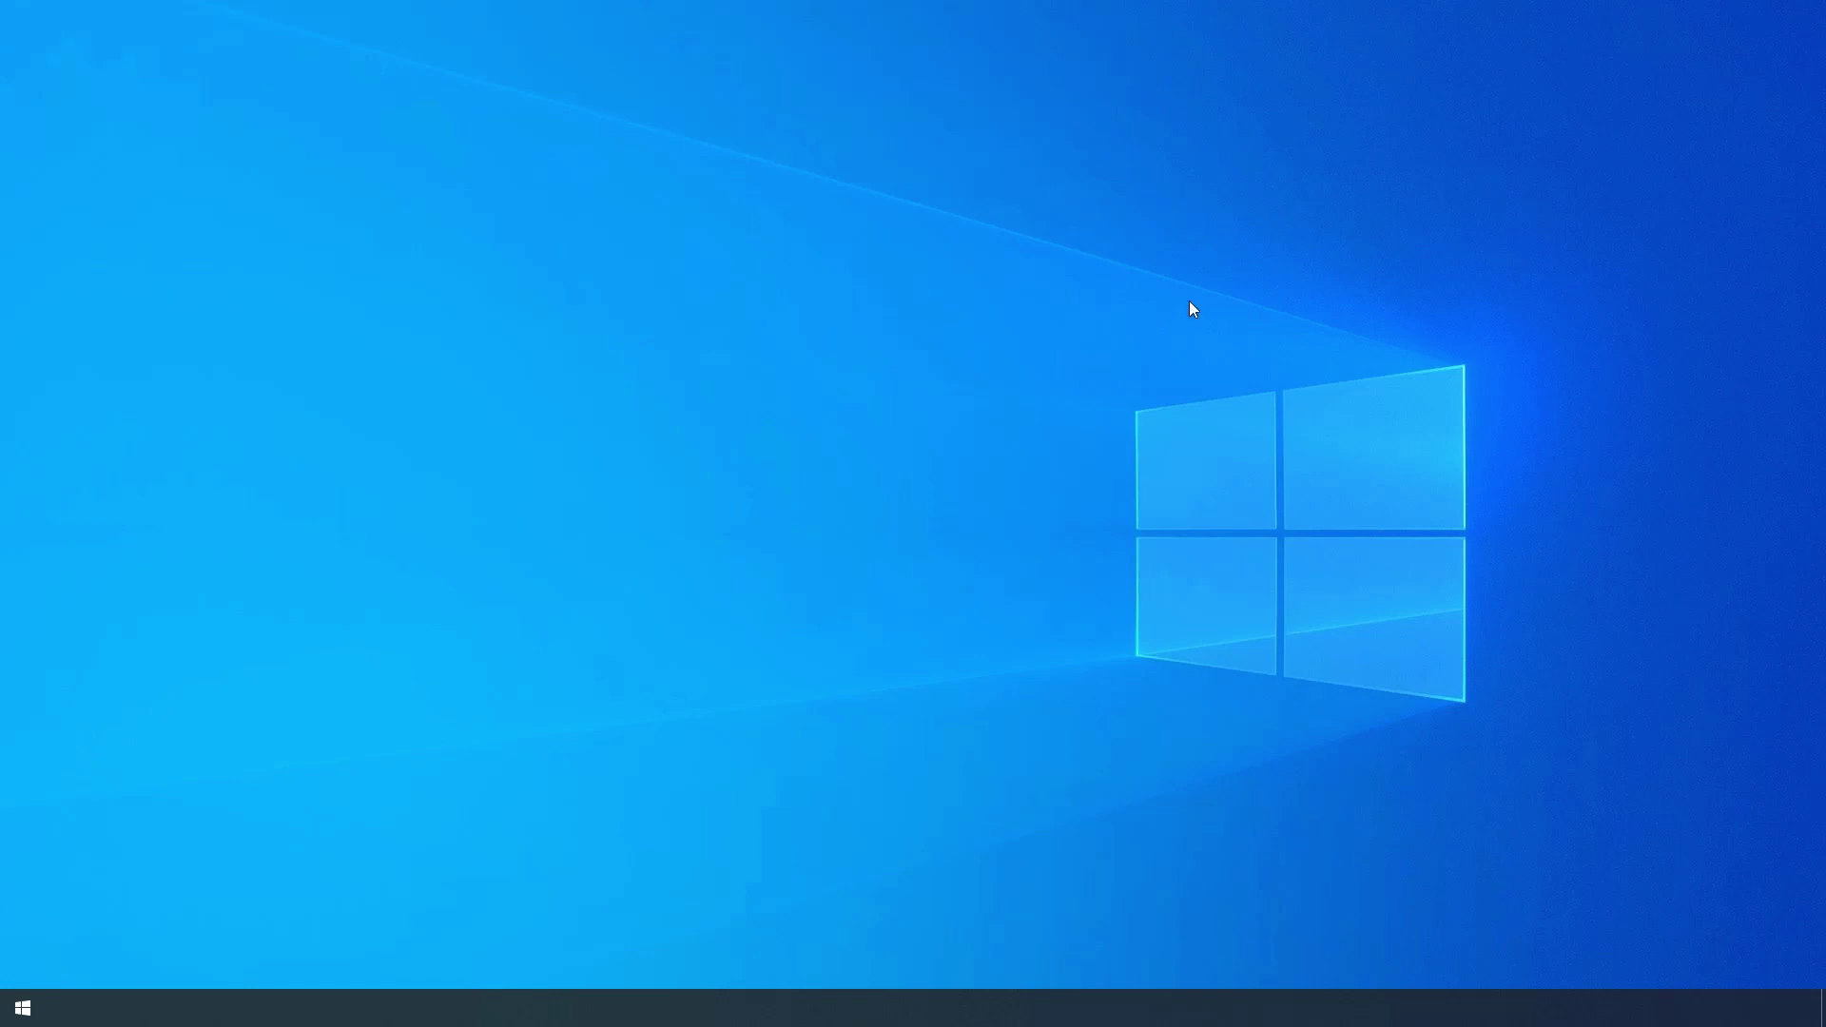
# Launch Chrome and search Google for 'nuke support portal'
pyautogui.press('super')
pyautogui.write('chrome')
pyautogui.press('Return')
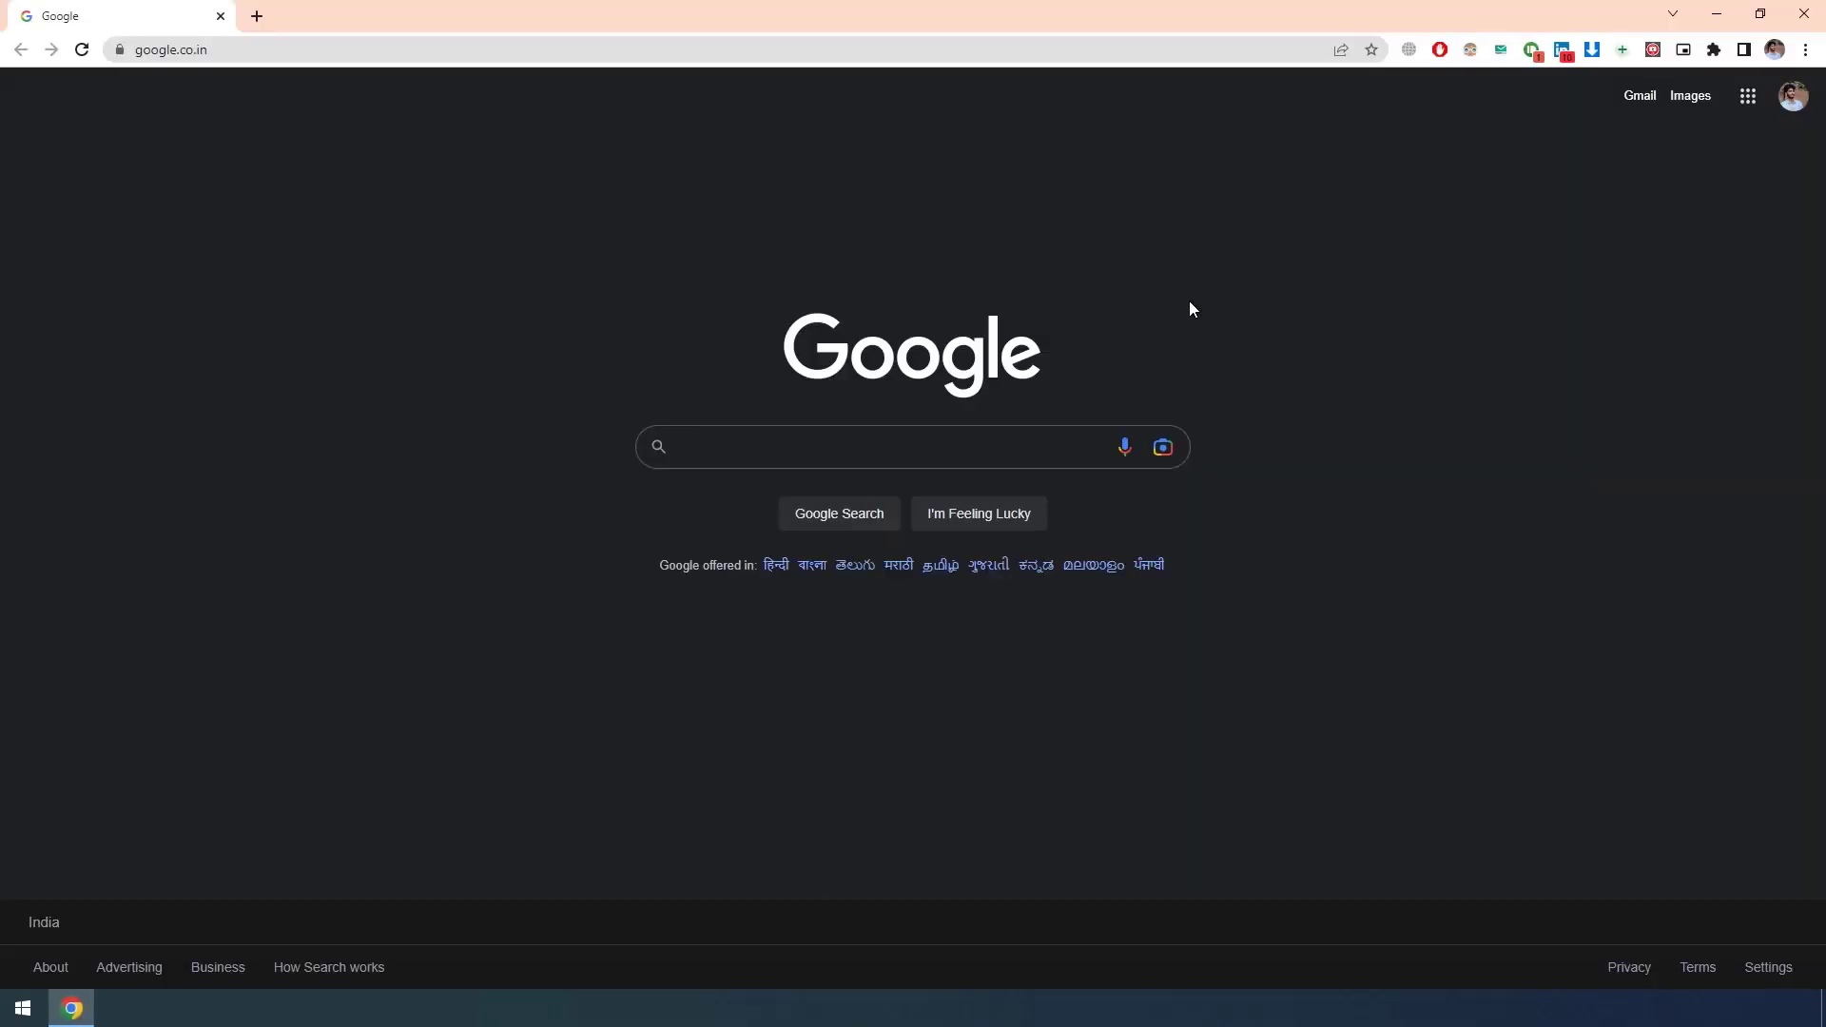
pyautogui.write('nuke sup')
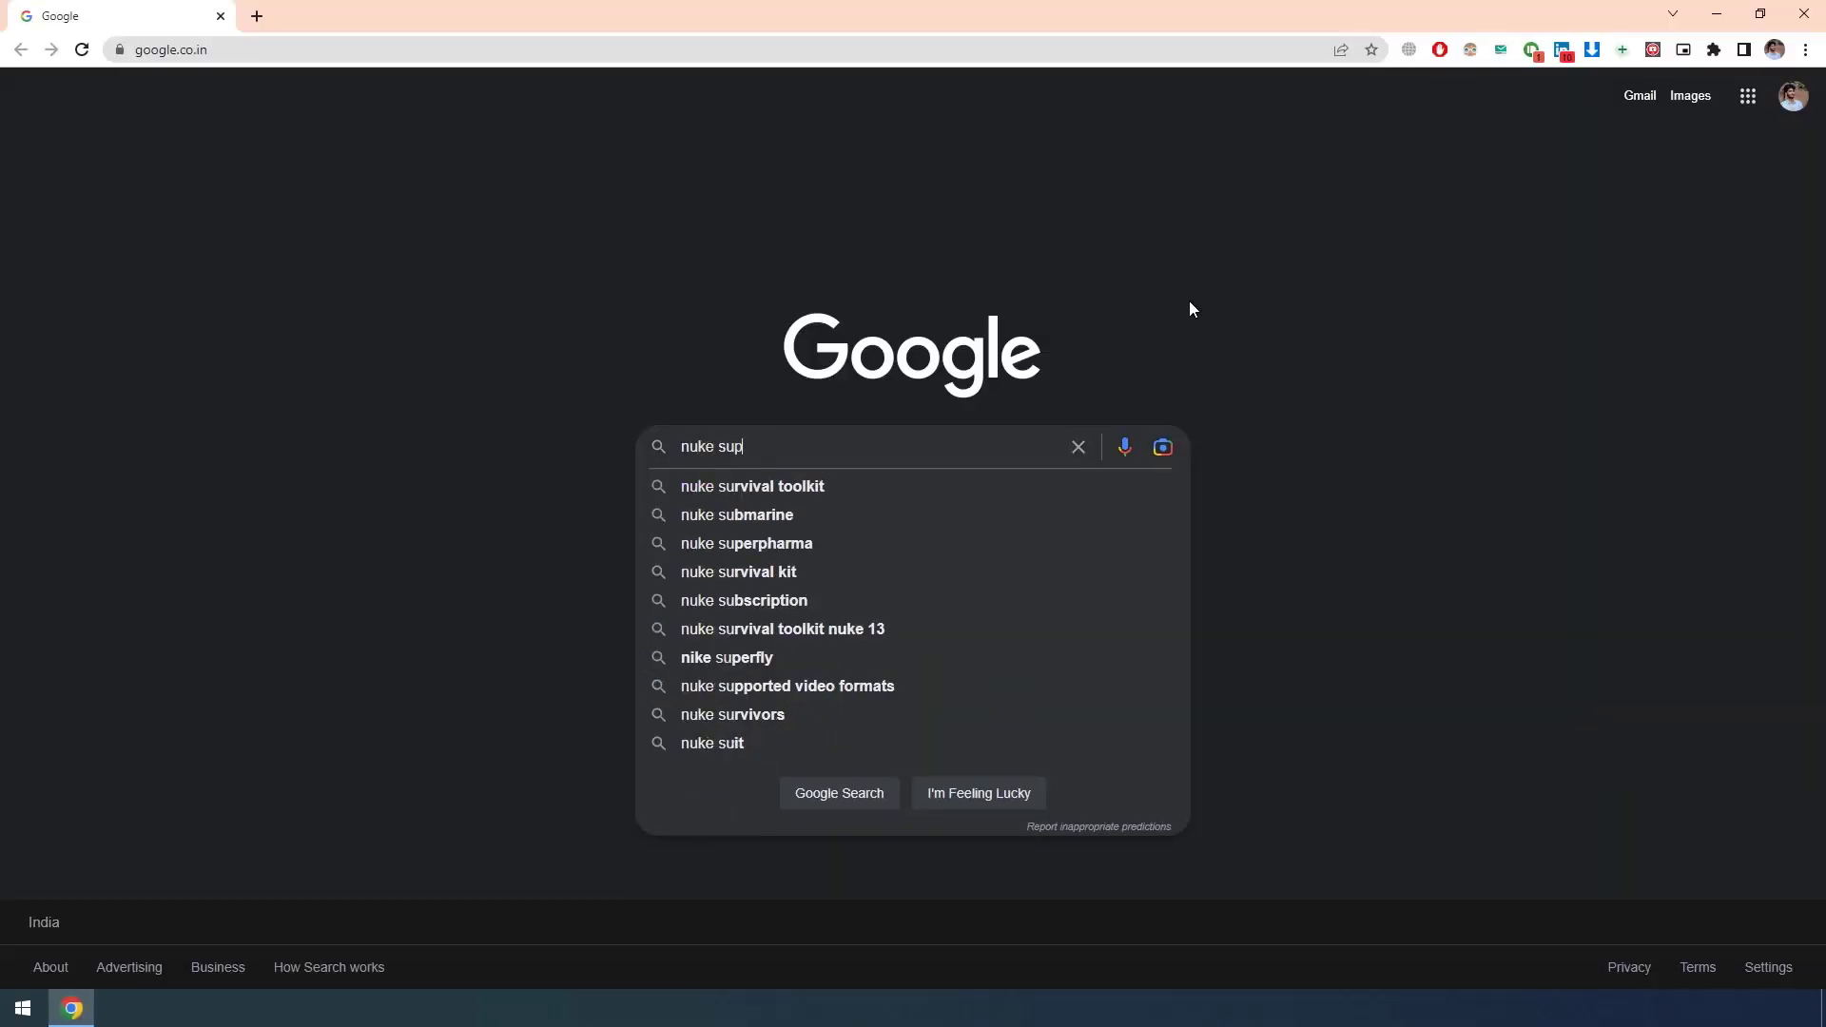
pyautogui.write('port po')
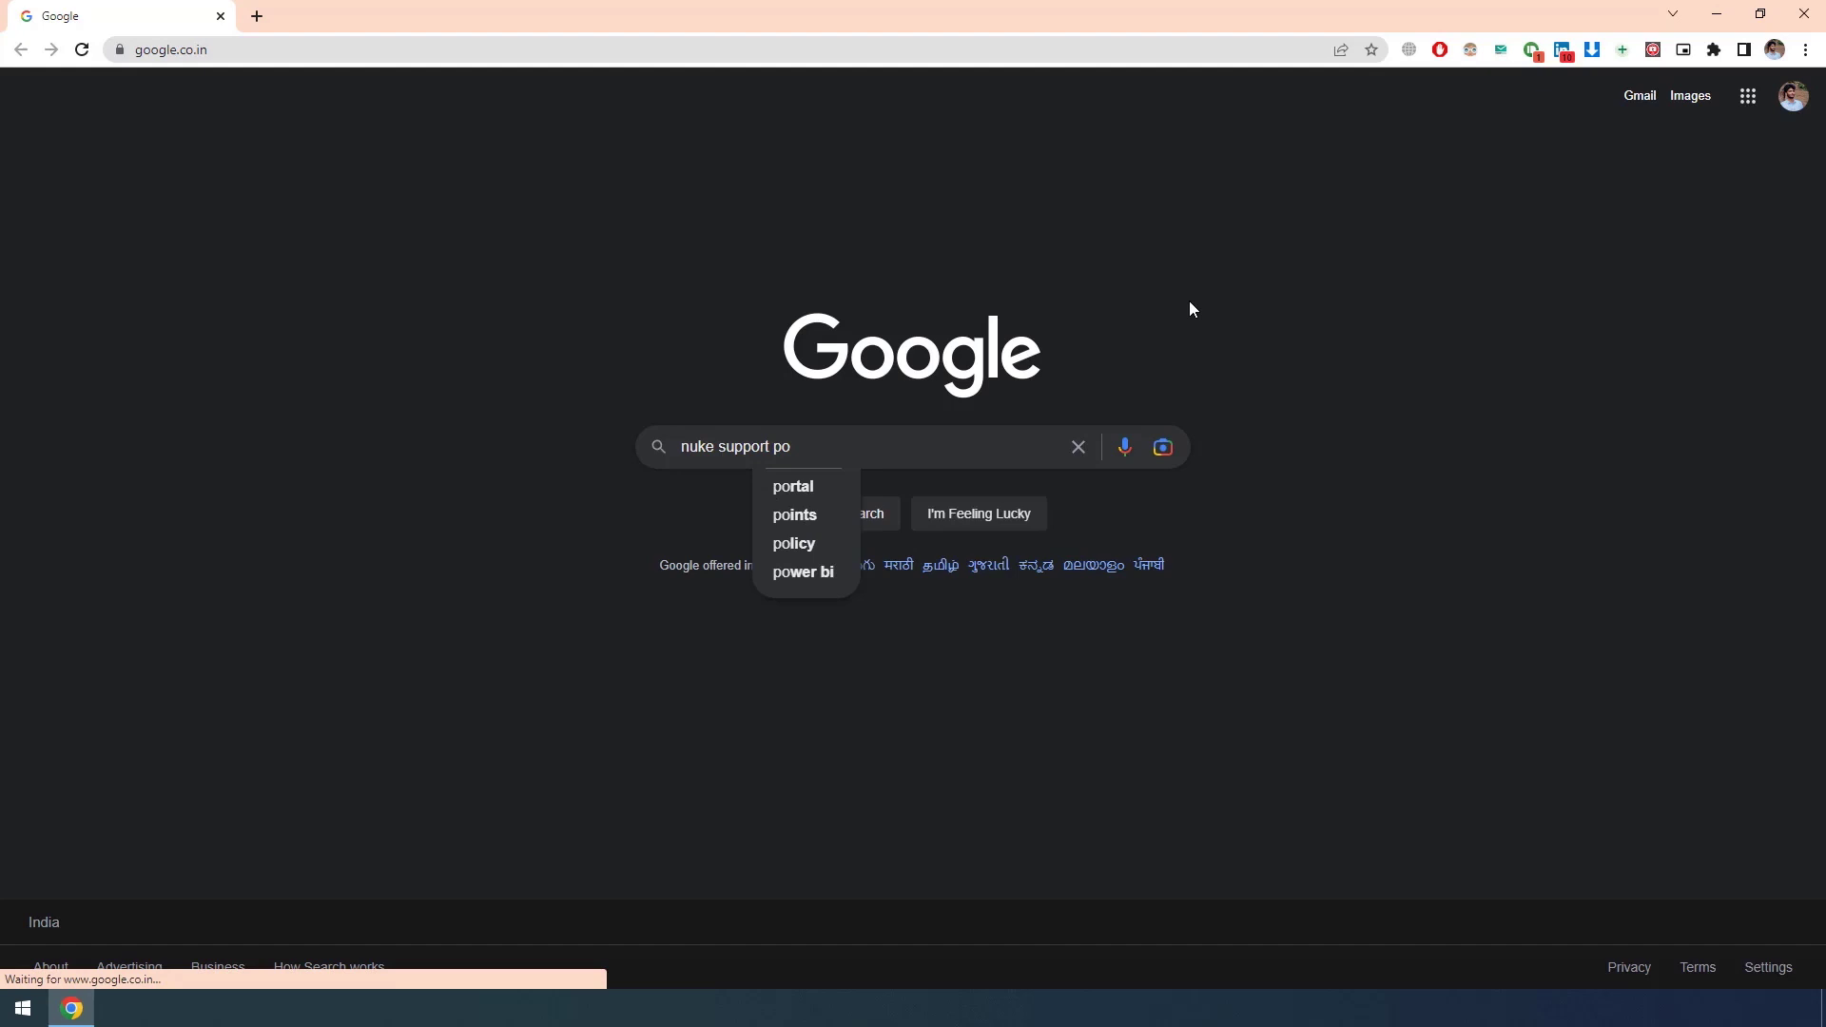
pyautogui.write('rtal')
pyautogui.press('Return')
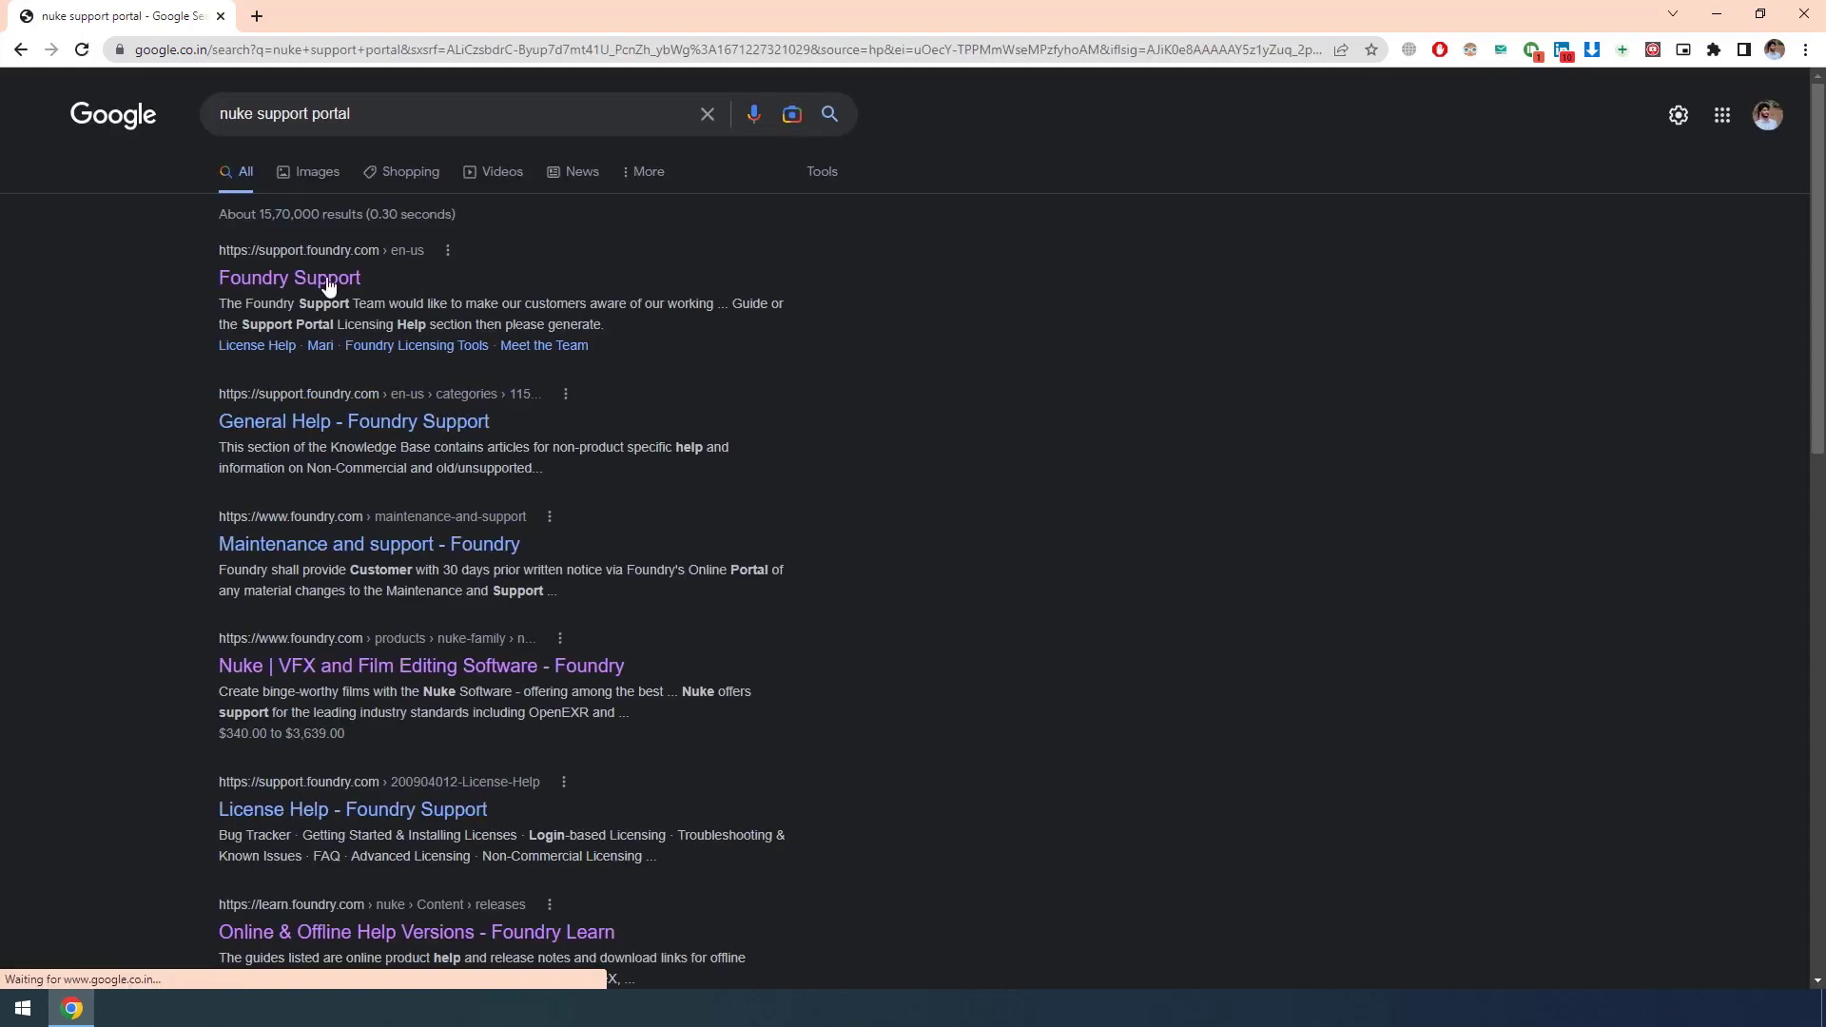
# Open Foundry Support and filter to Nuke Family Bug Tracker entries, excluding Knowledge Base
pyautogui.click(327, 278)
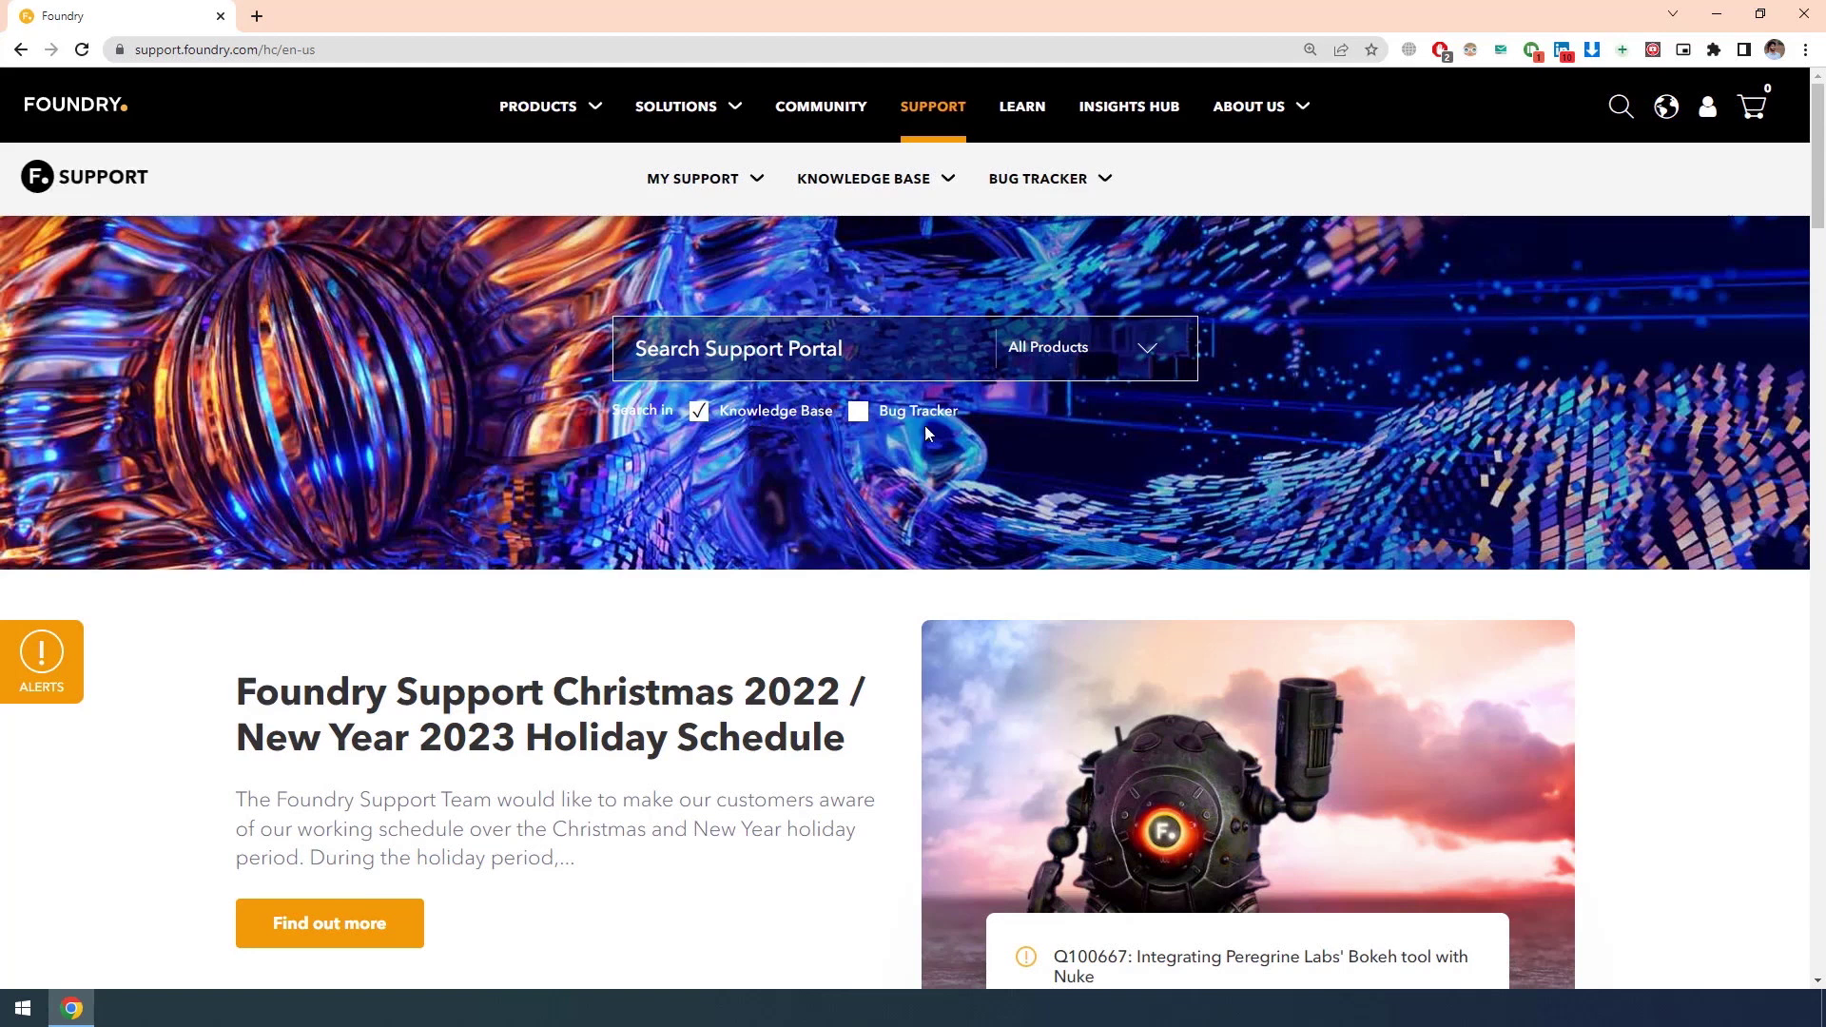
pyautogui.click(856, 415)
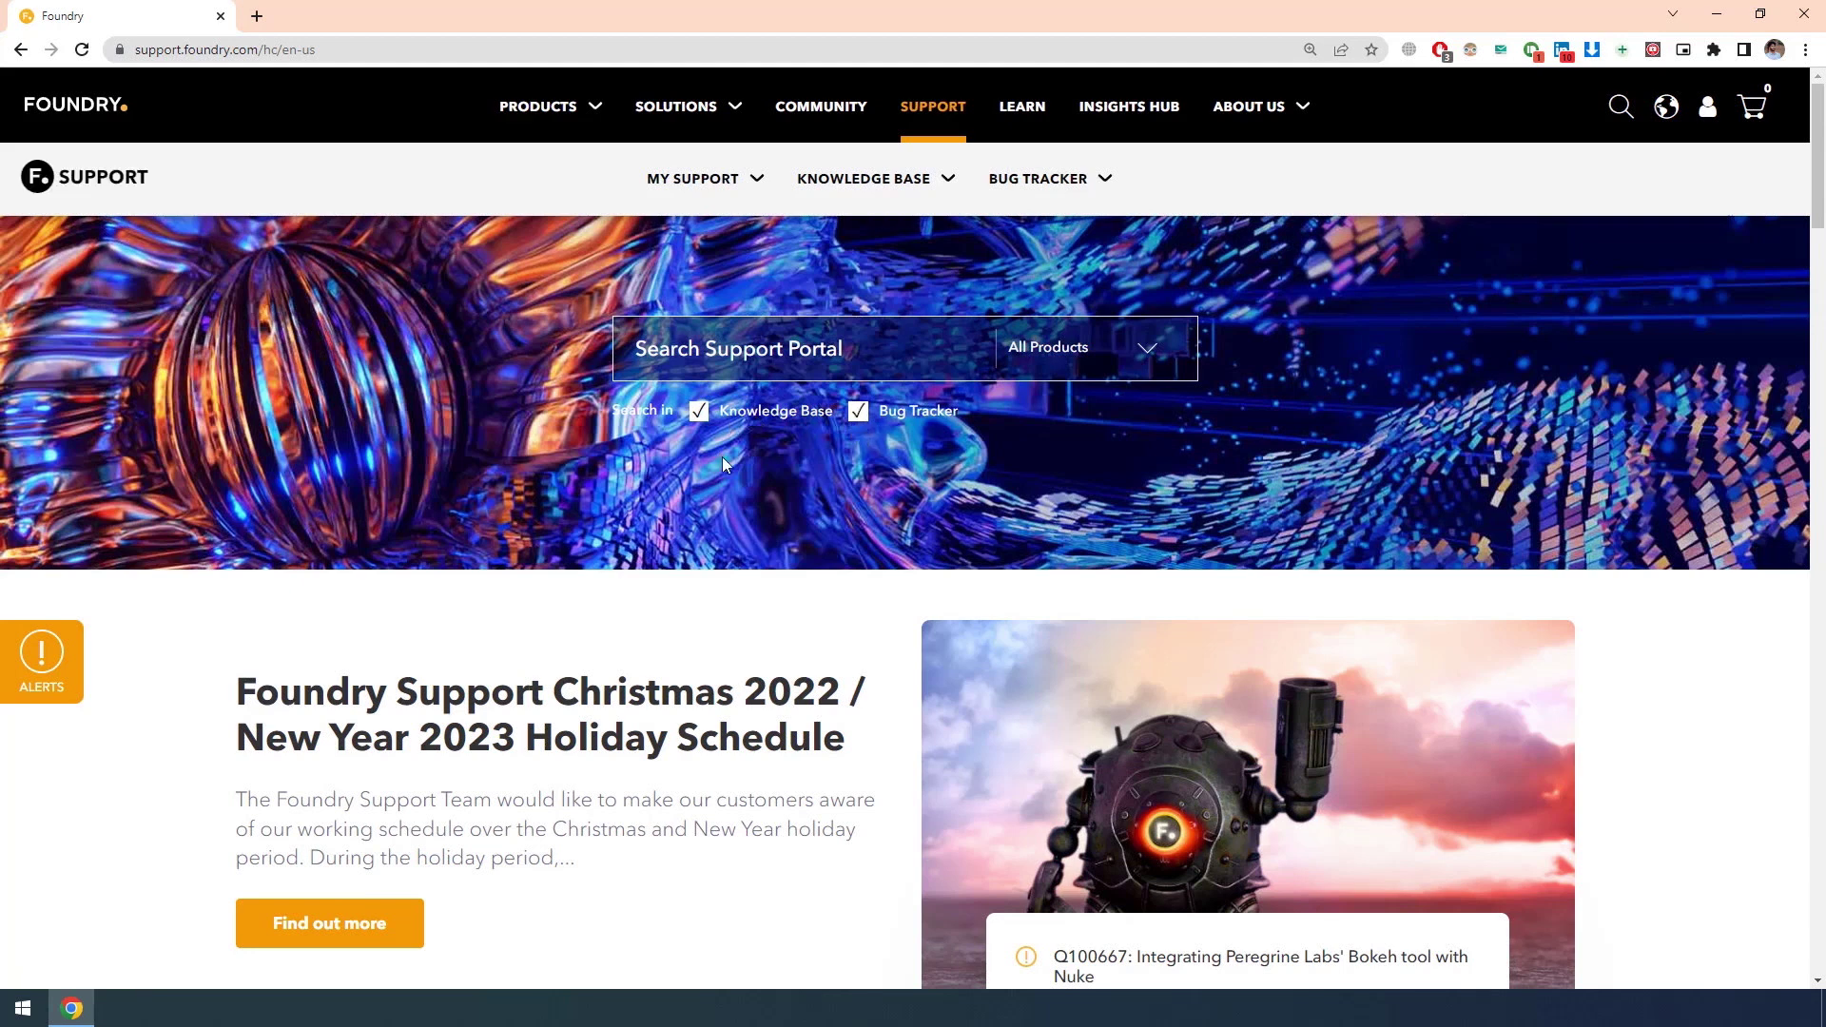
pyautogui.click(700, 412)
pyautogui.click(1081, 367)
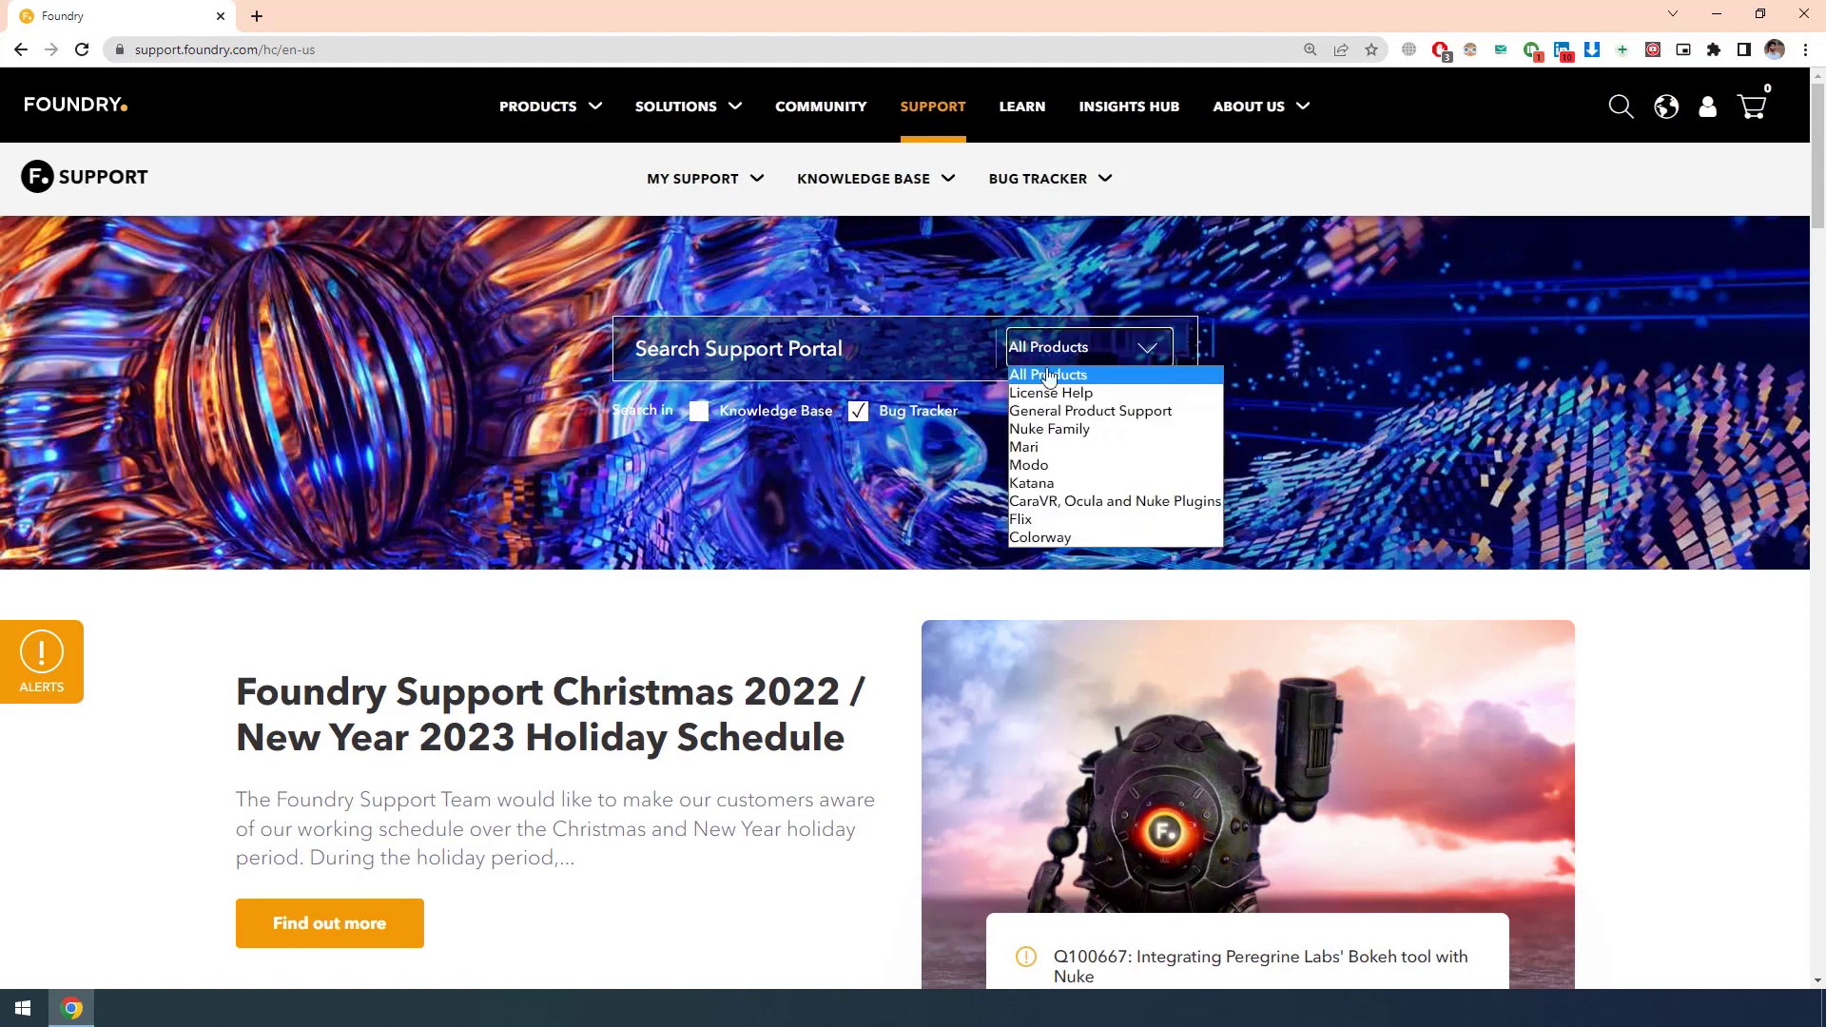
pyautogui.click(1060, 435)
# Search the support portal for 'create user knobs in root level'
pyautogui.click(789, 361)
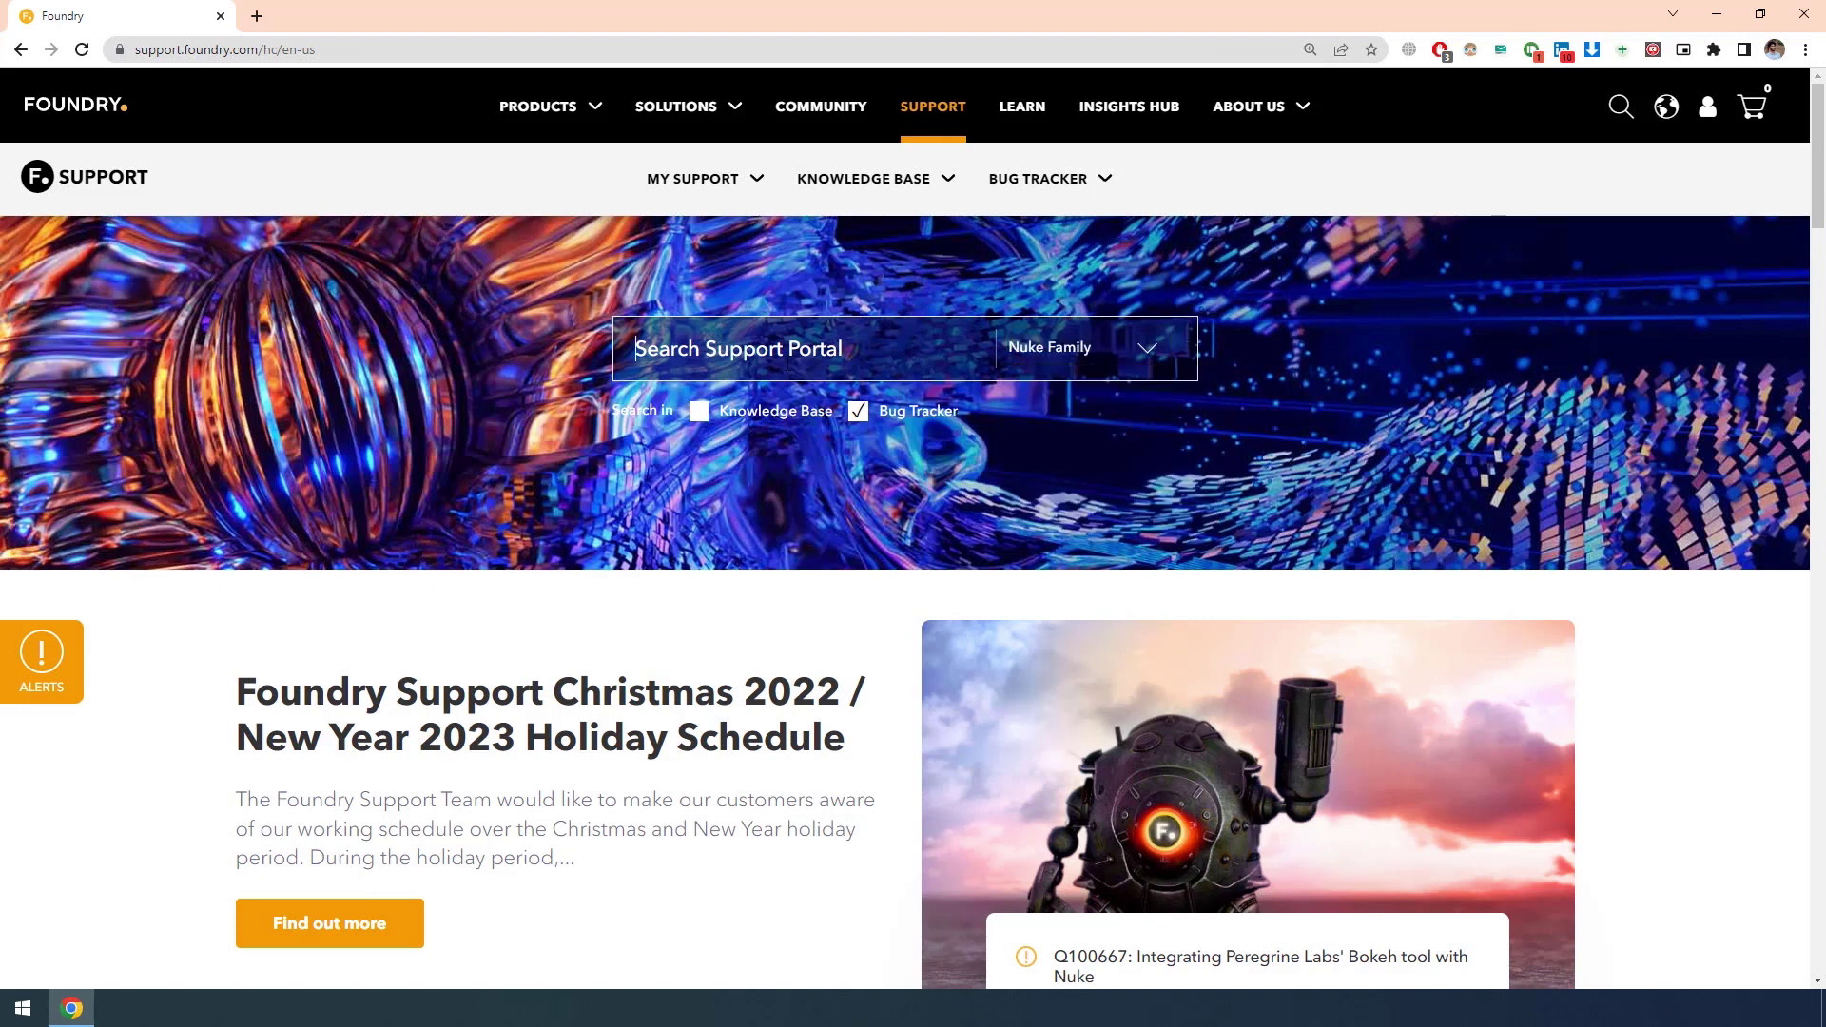
pyautogui.write('create ')
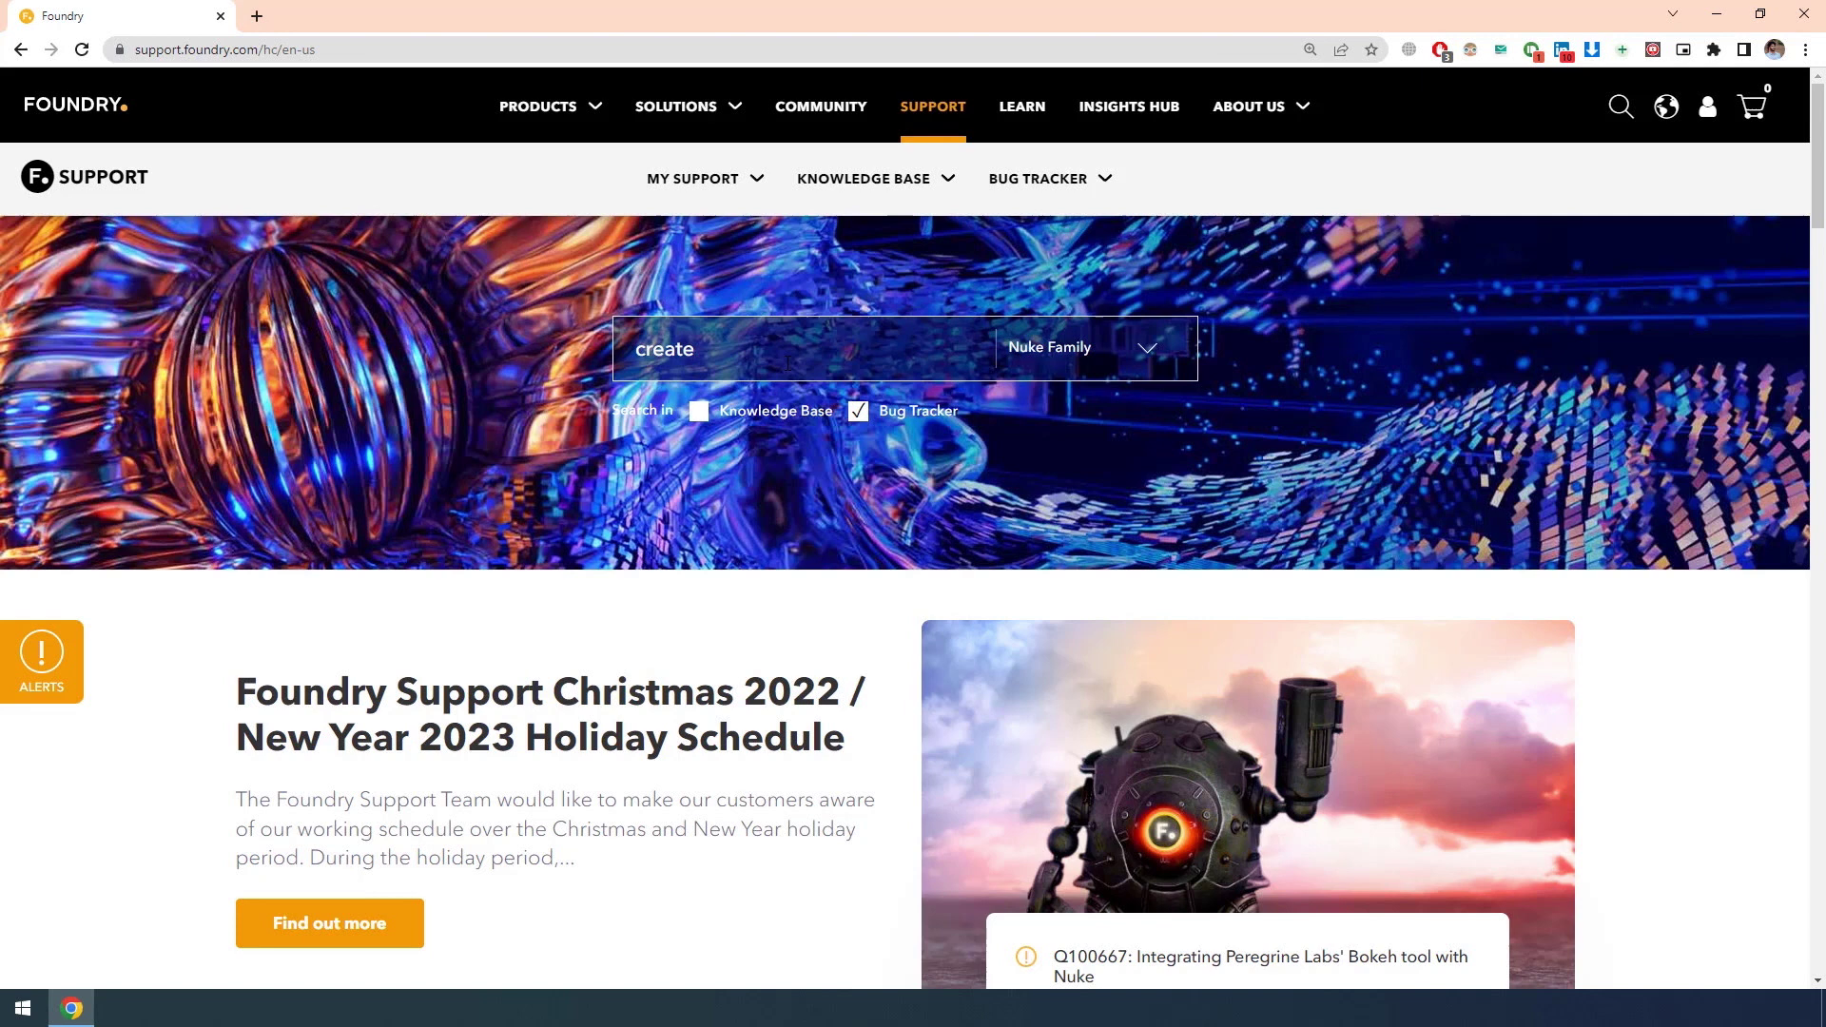
pyautogui.write('user knobs in root lev')
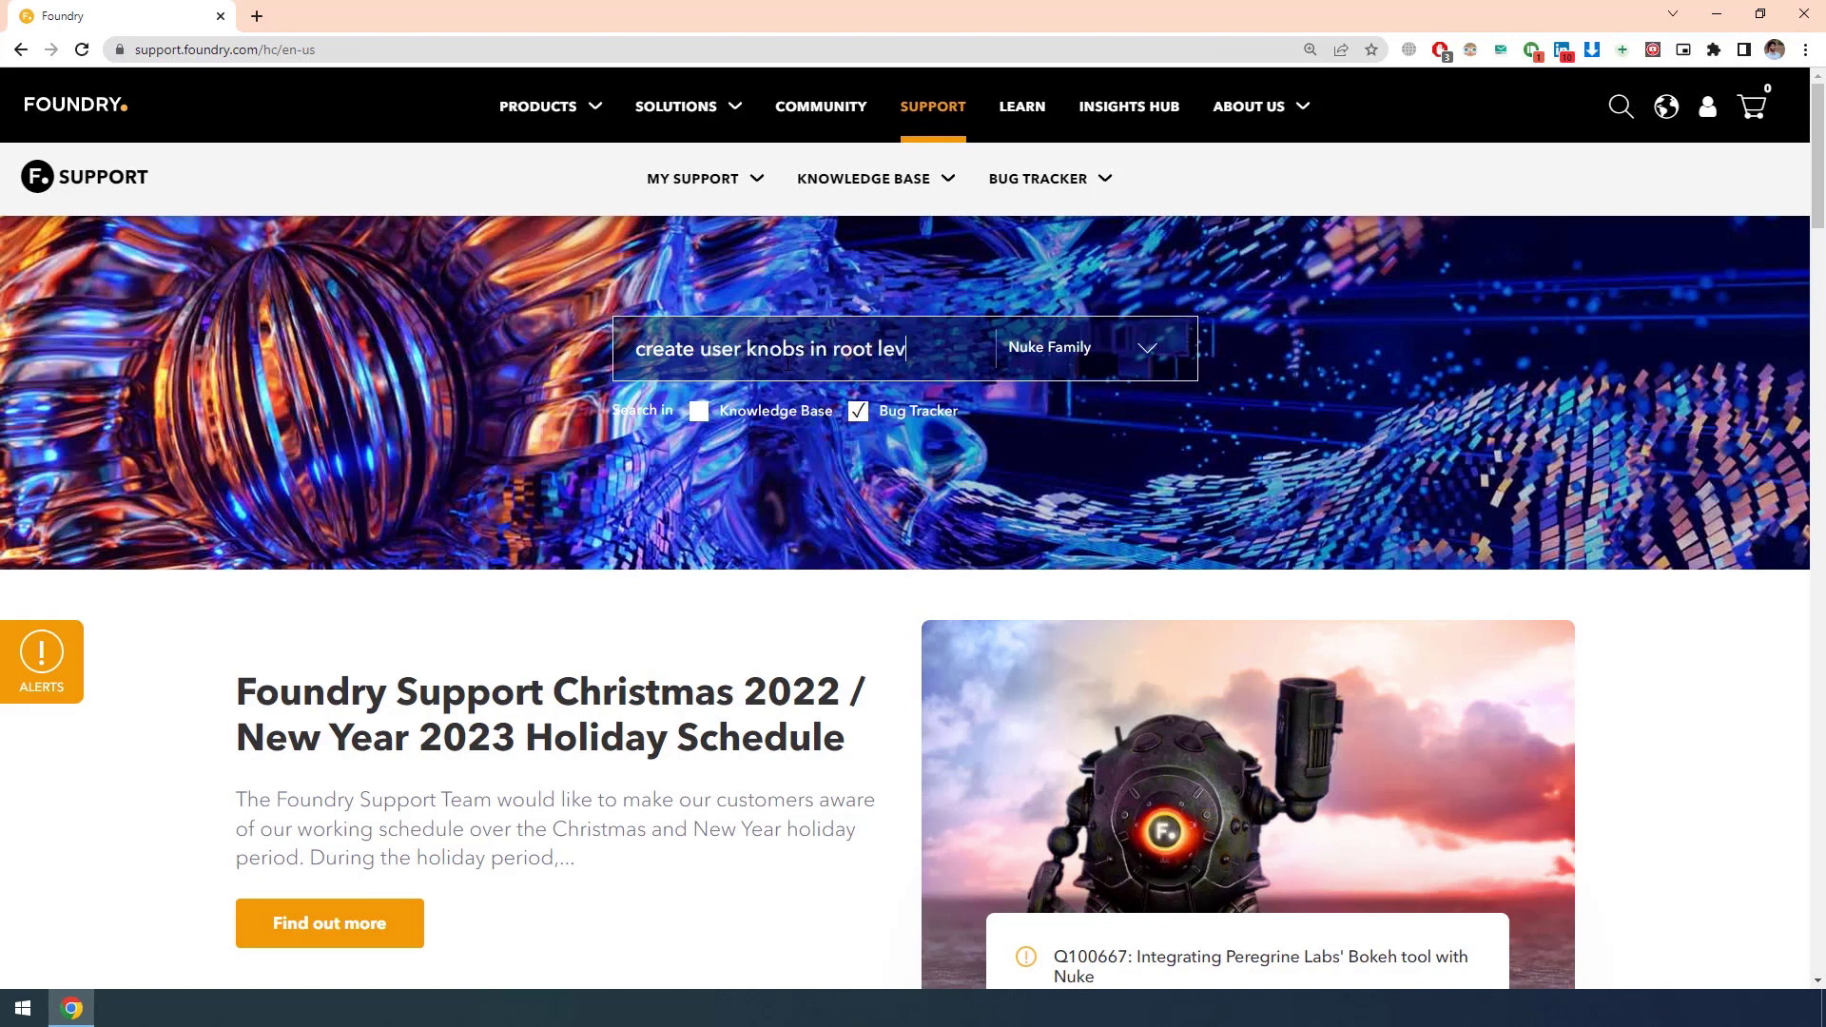
pyautogui.write('el')
pyautogui.press('Return')
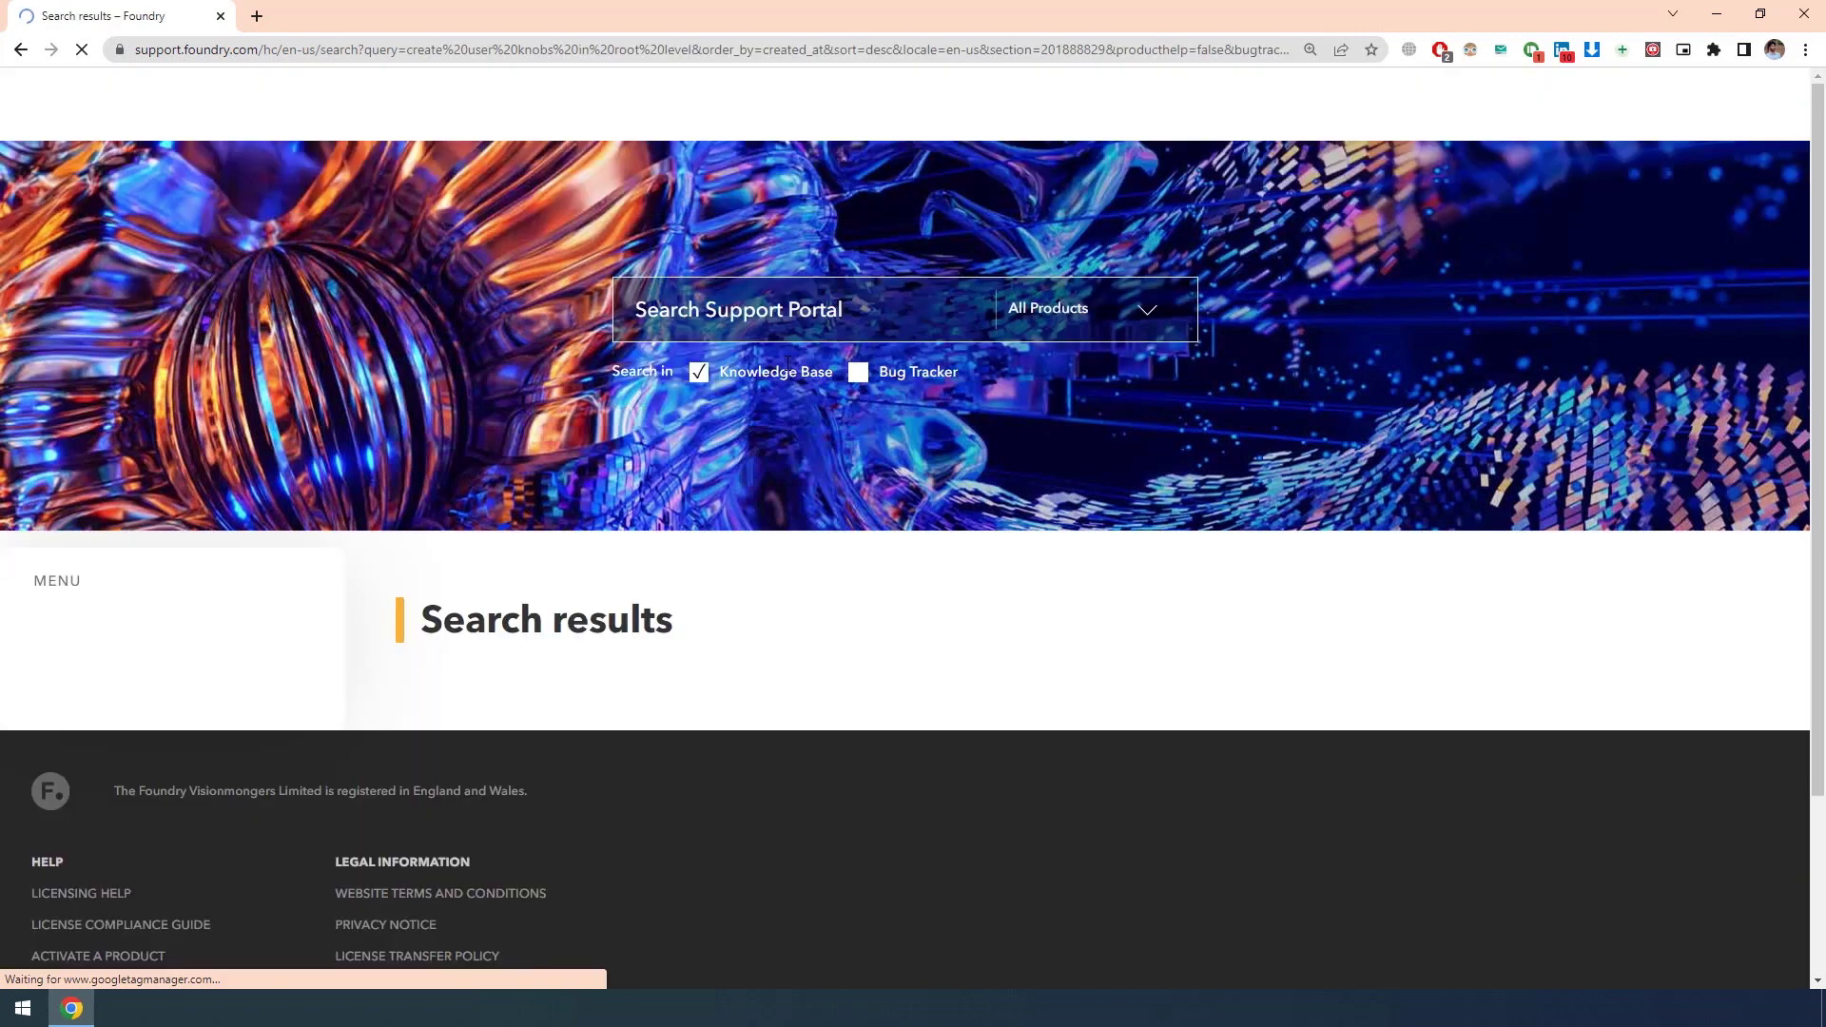
pyautogui.scroll(-3, 785, 364)
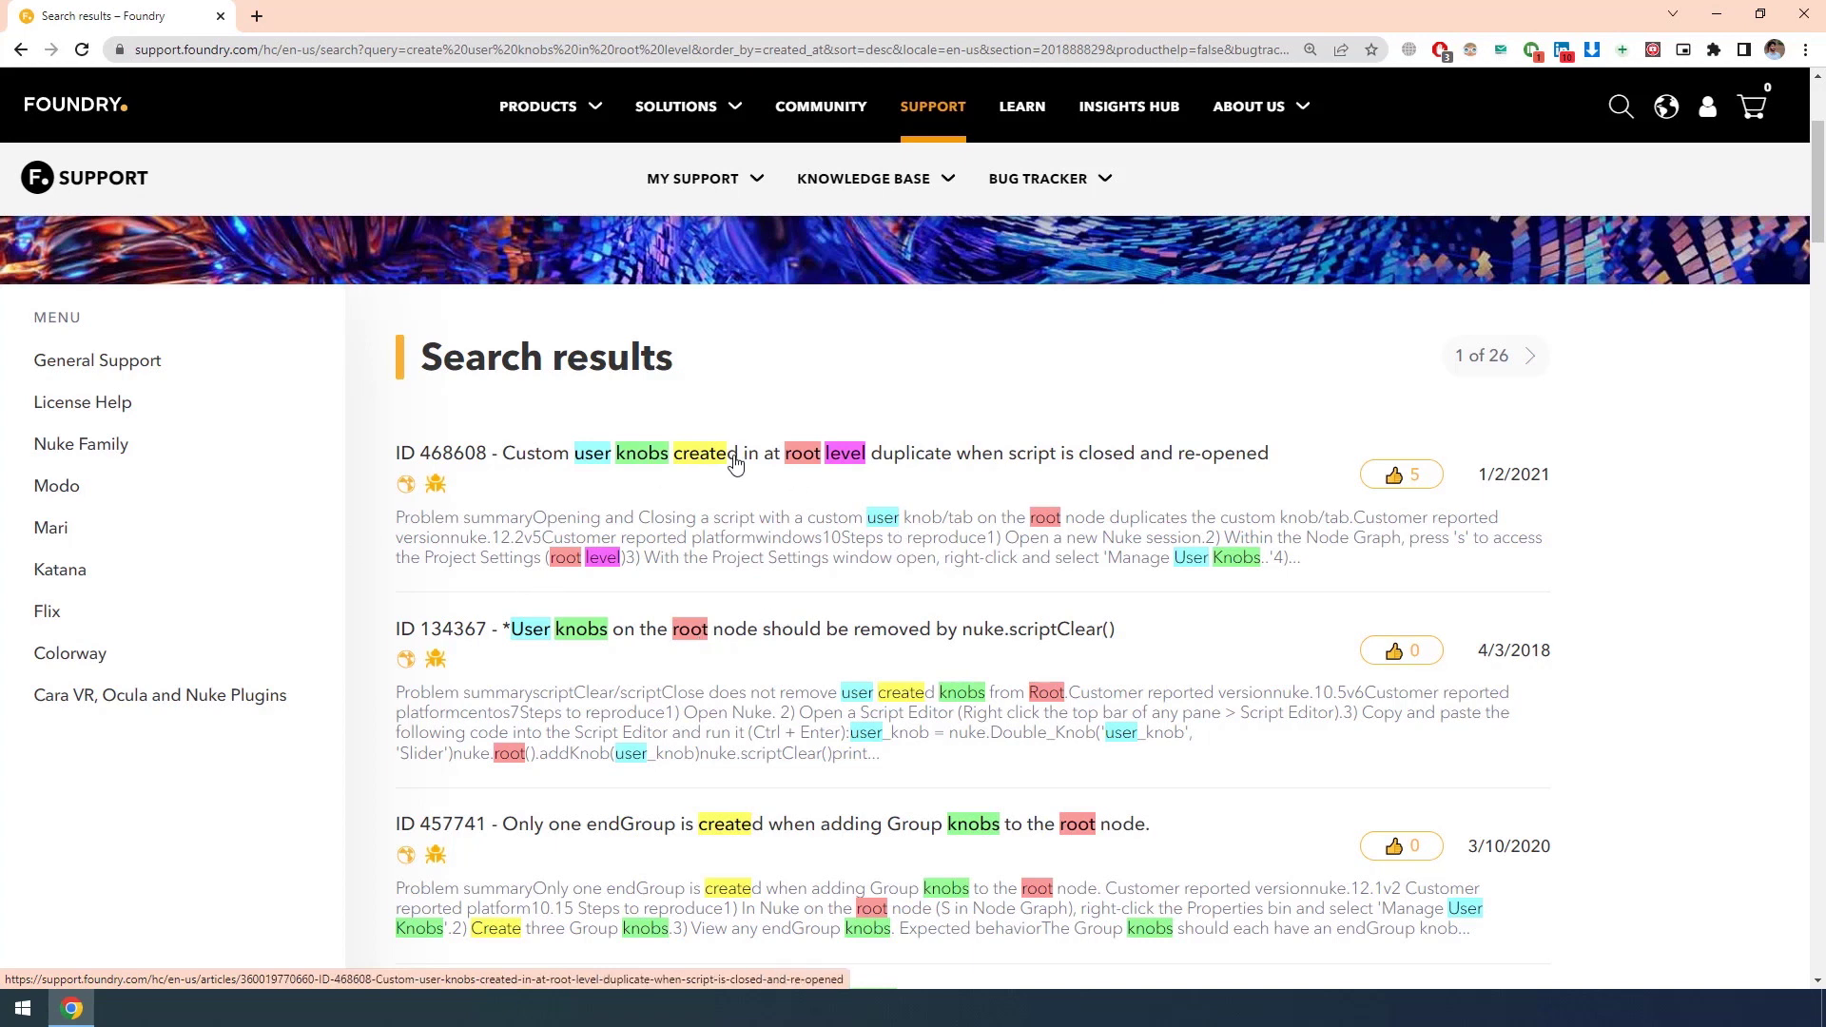
# Open bugs 468608 and 134367 from the results in new tabs
pyautogui.rightClick(652, 456)
pyautogui.click(681, 464)
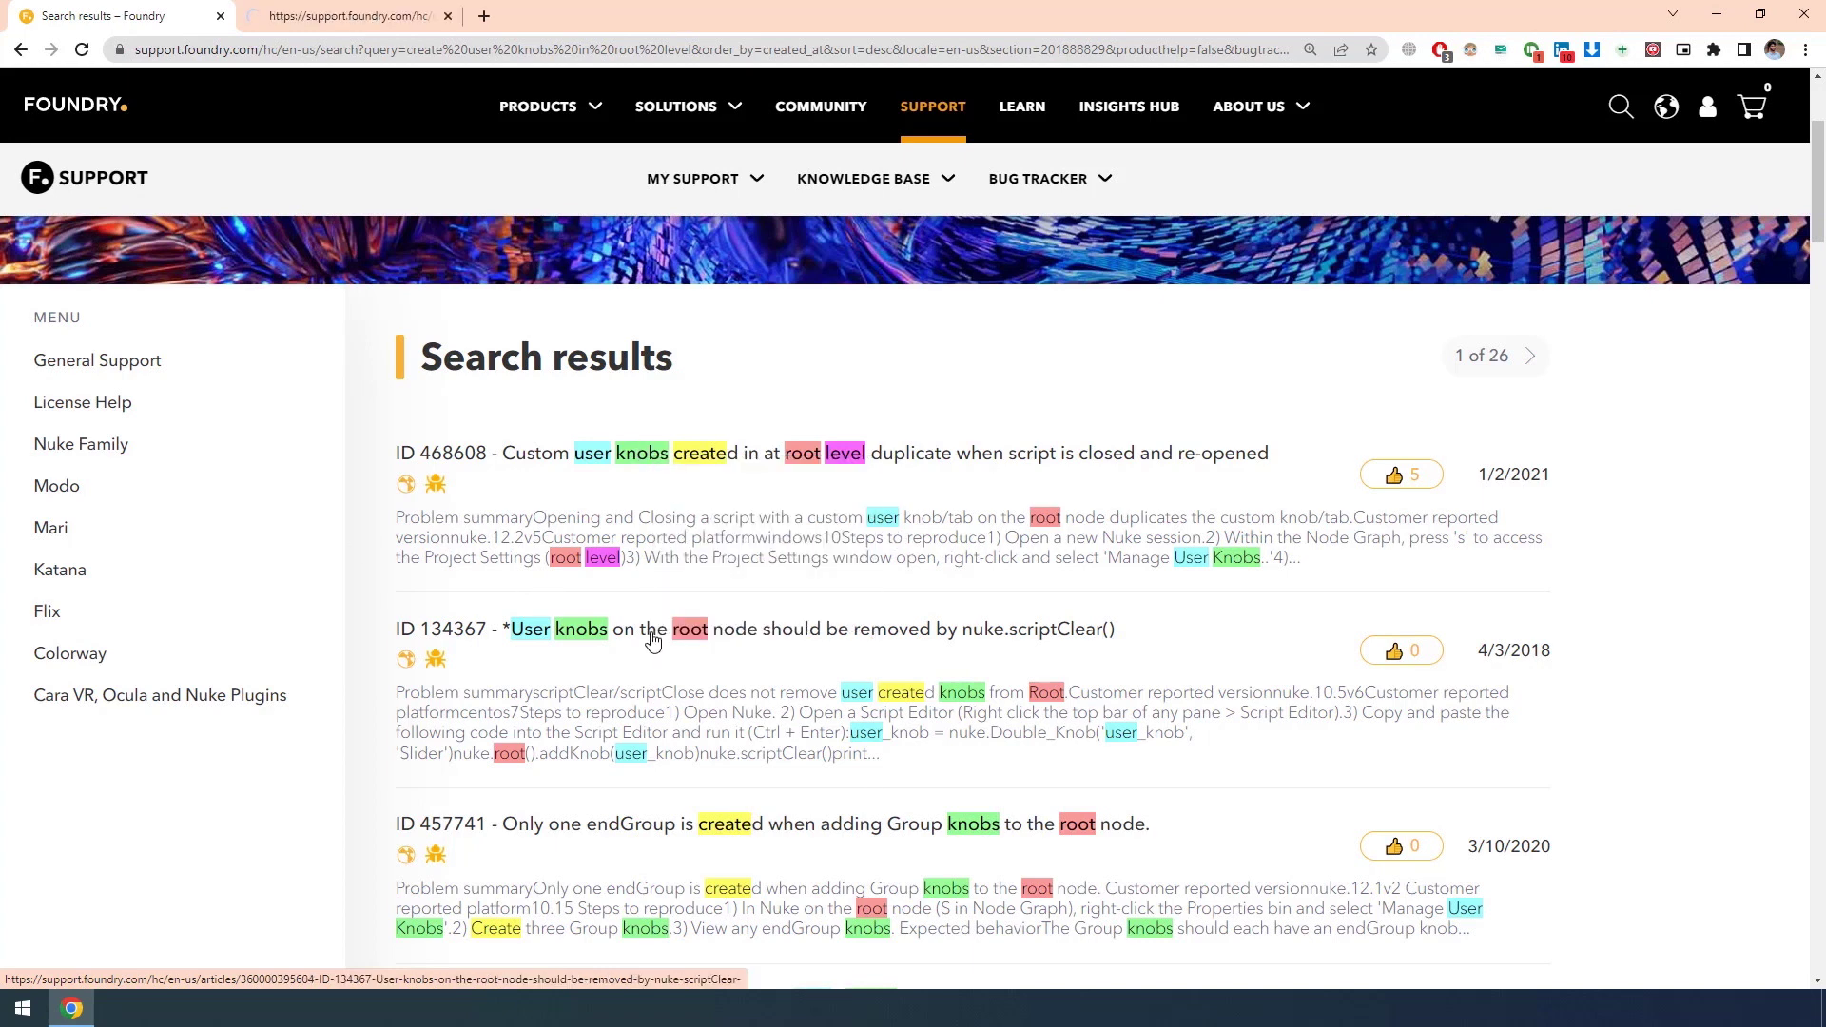
pyautogui.rightClick(652, 630)
pyautogui.click(707, 647)
# Review bug 468608's title and its fix in 12.2v6, then move to the bug 134367 tab
pyautogui.click(409, 8)
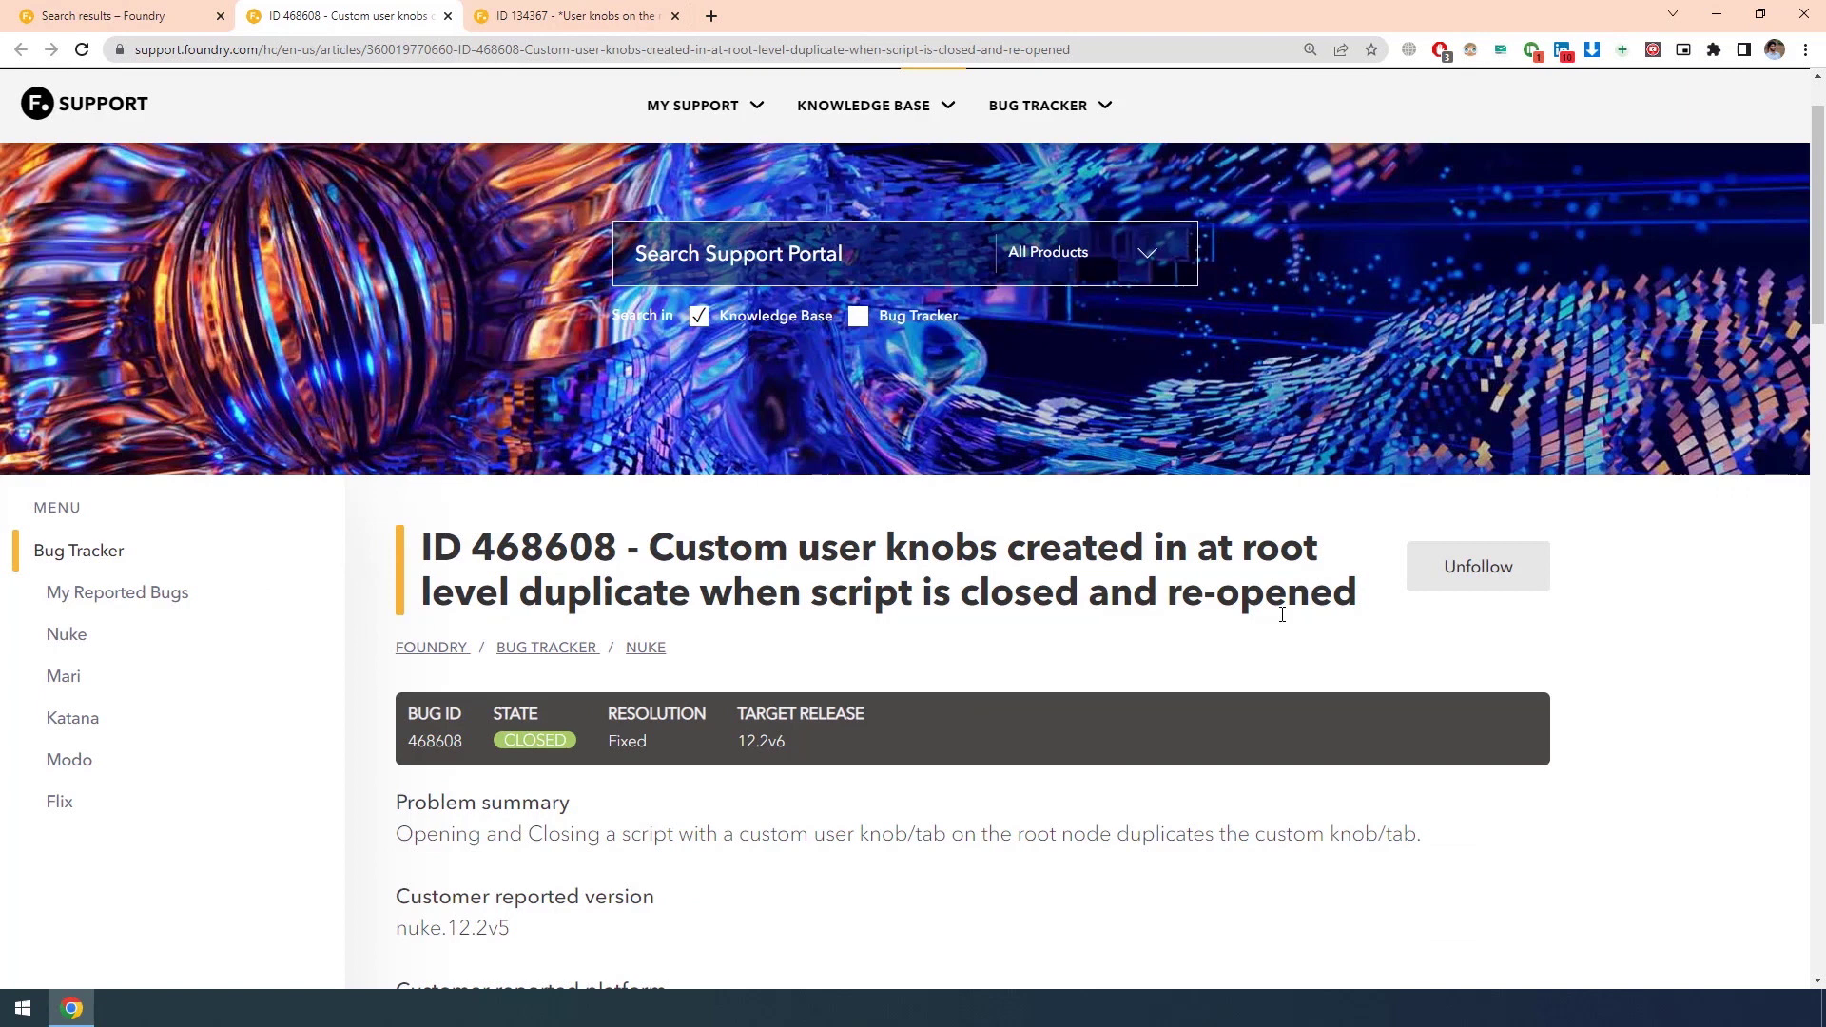
pyautogui.moveTo(1356, 599); pyautogui.dragTo(425, 561)
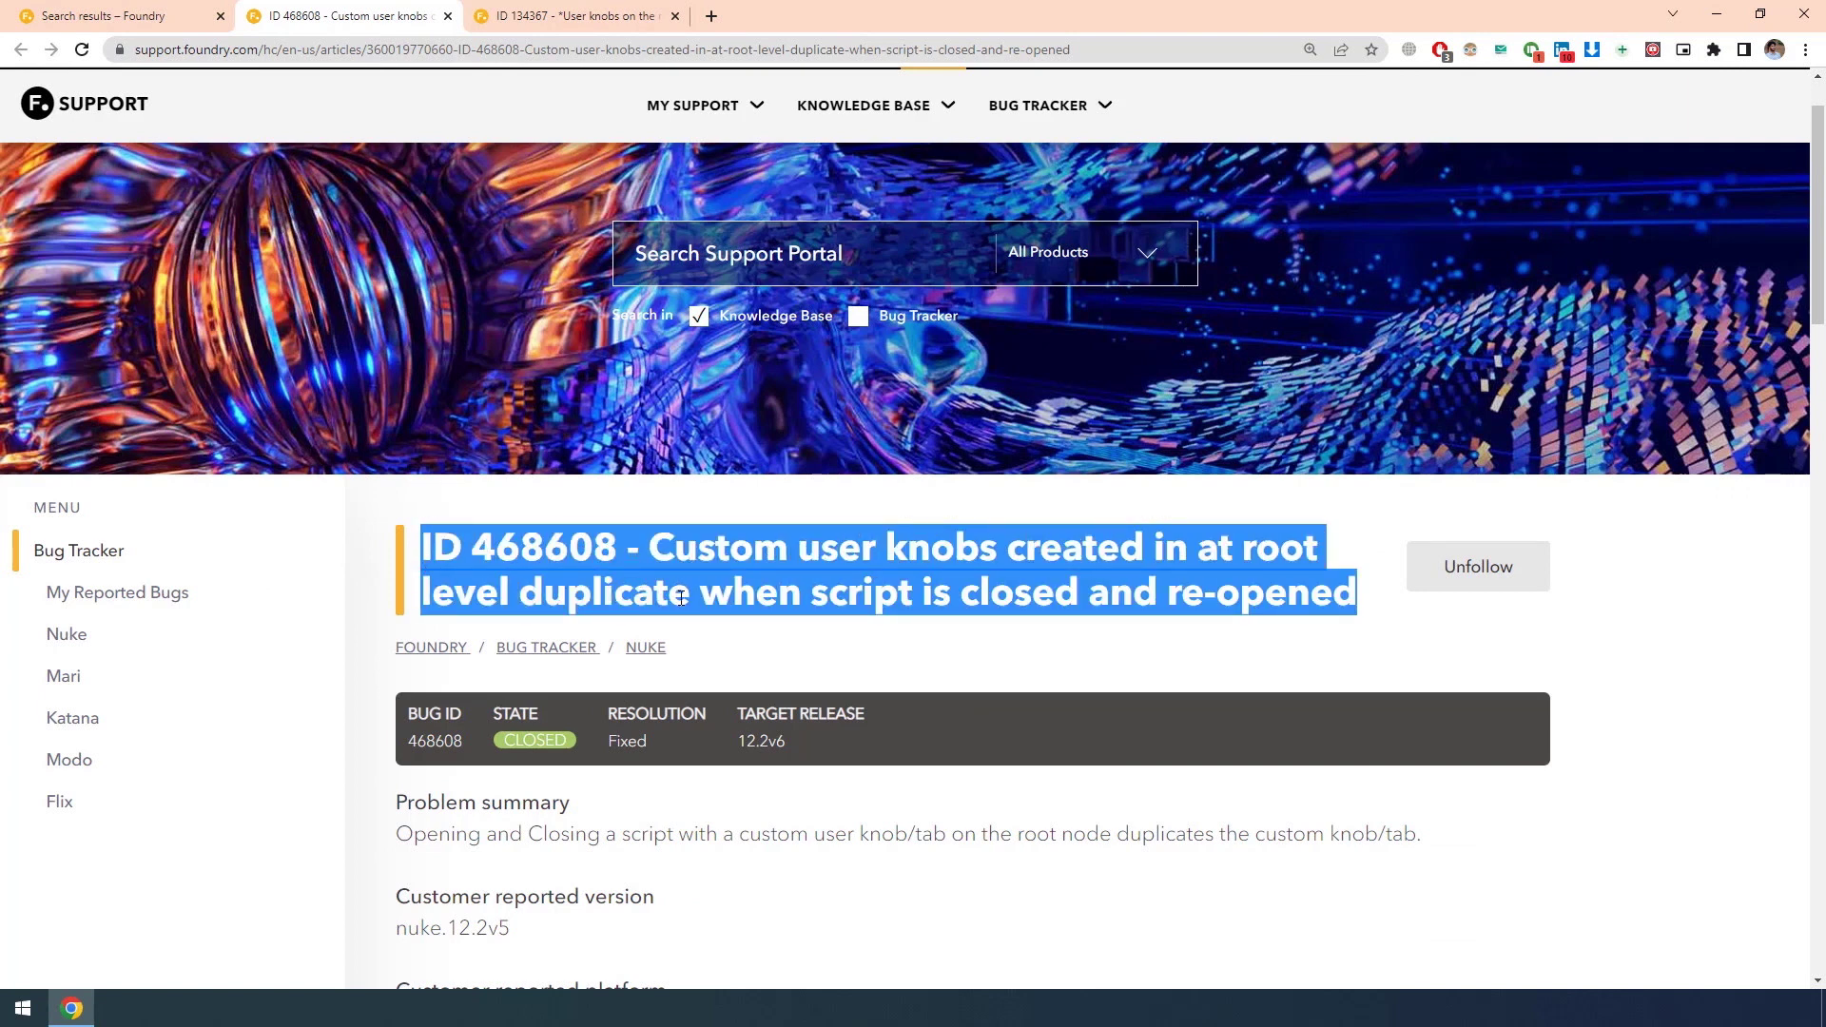
pyautogui.moveTo(650, 550); pyautogui.dragTo(1357, 624)
pyautogui.click(722, 571)
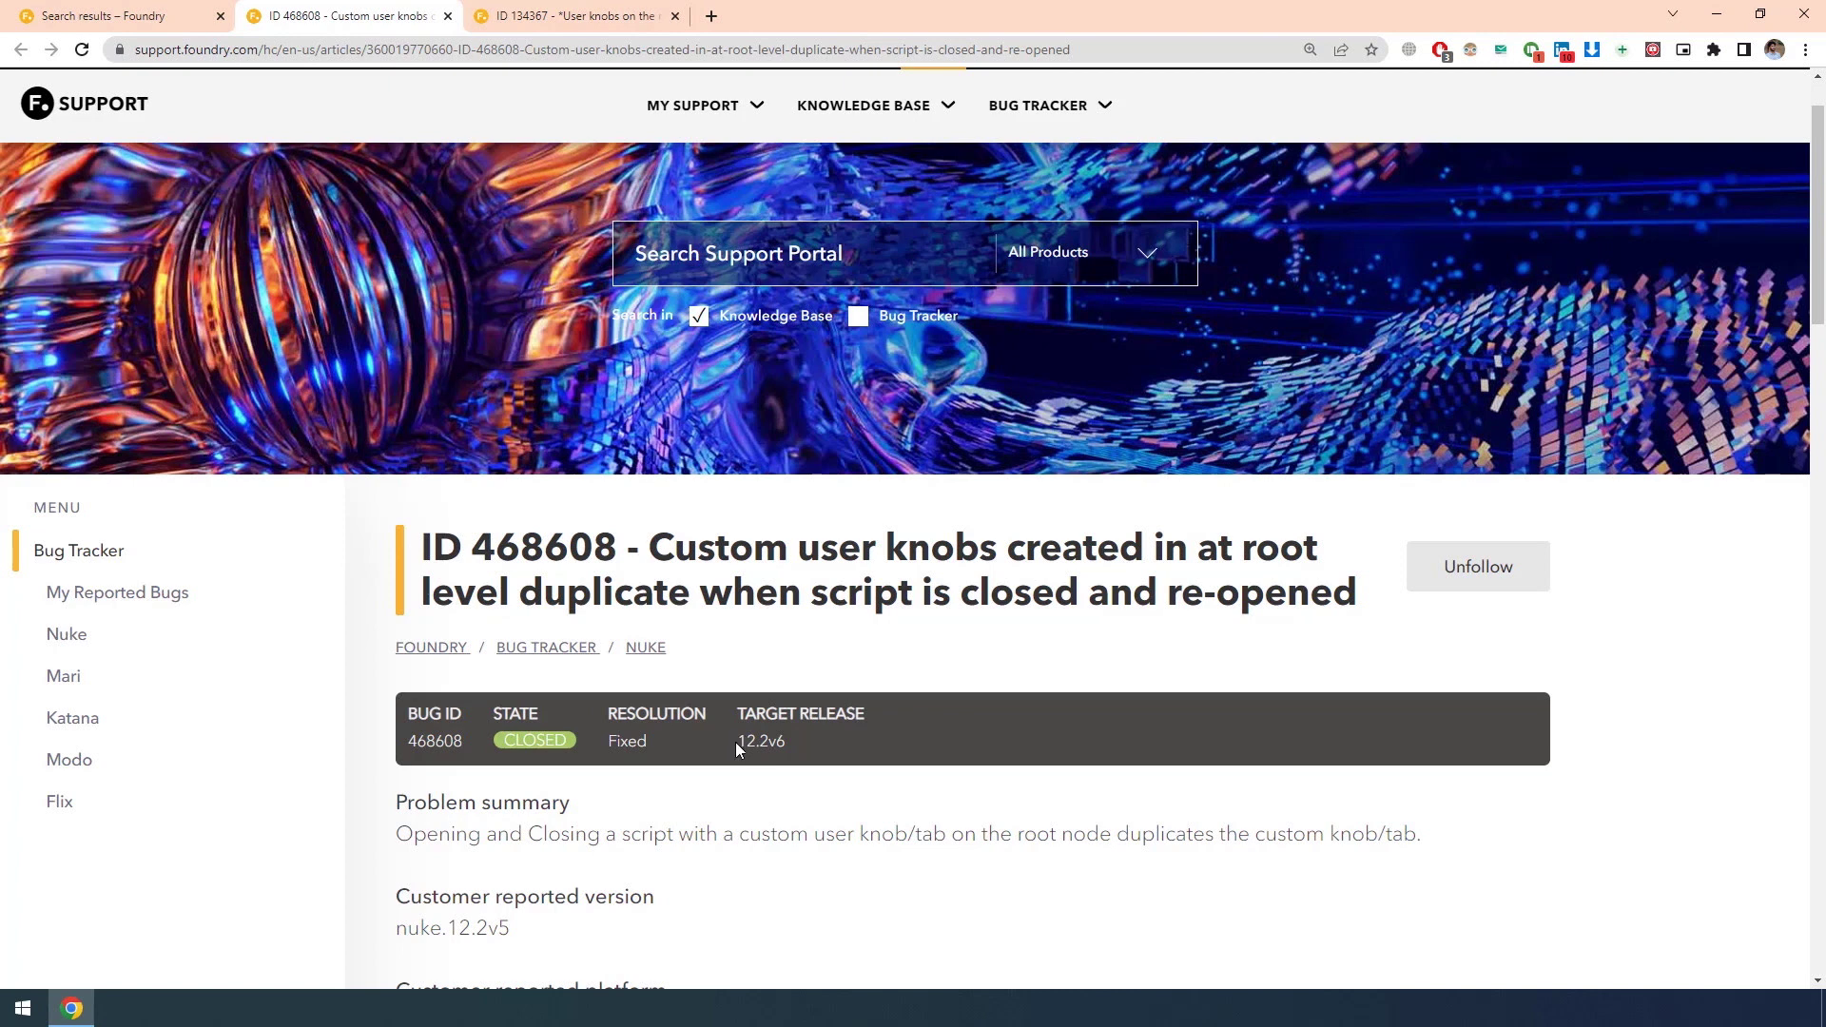
pyautogui.moveTo(736, 743); pyautogui.dragTo(786, 743)
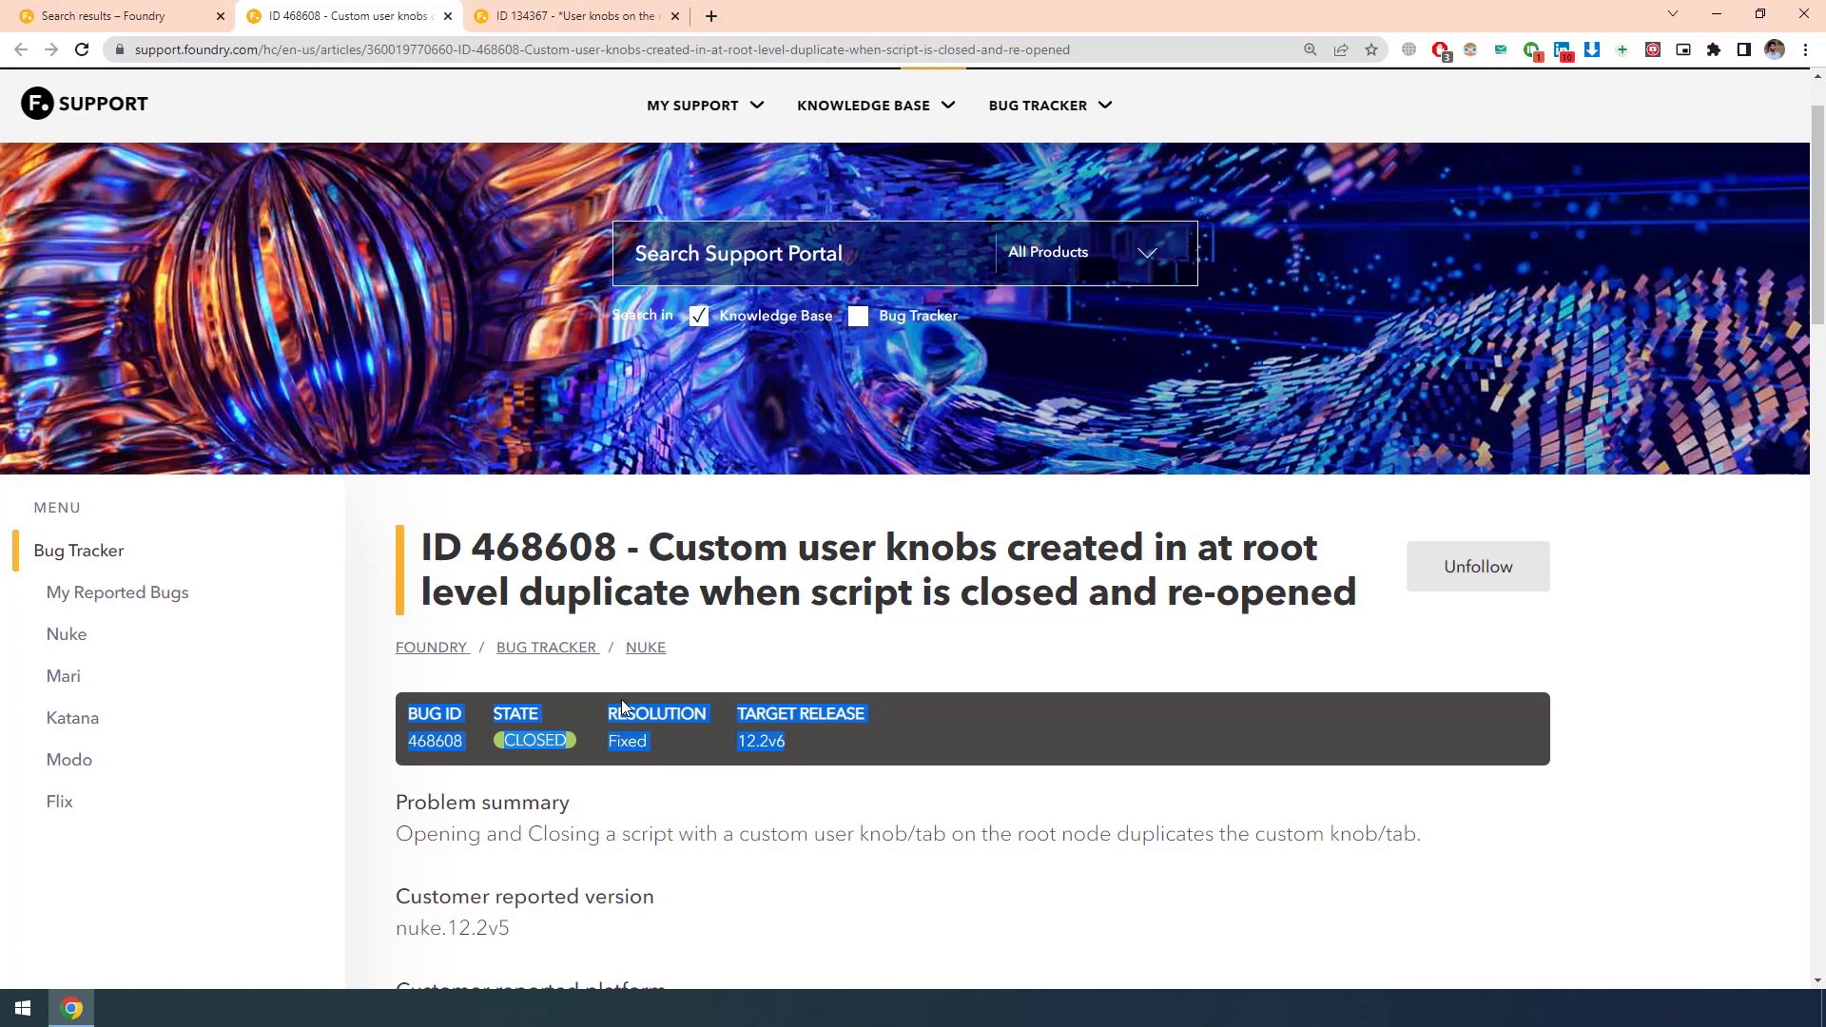
pyautogui.scroll(-2, 620, 702)
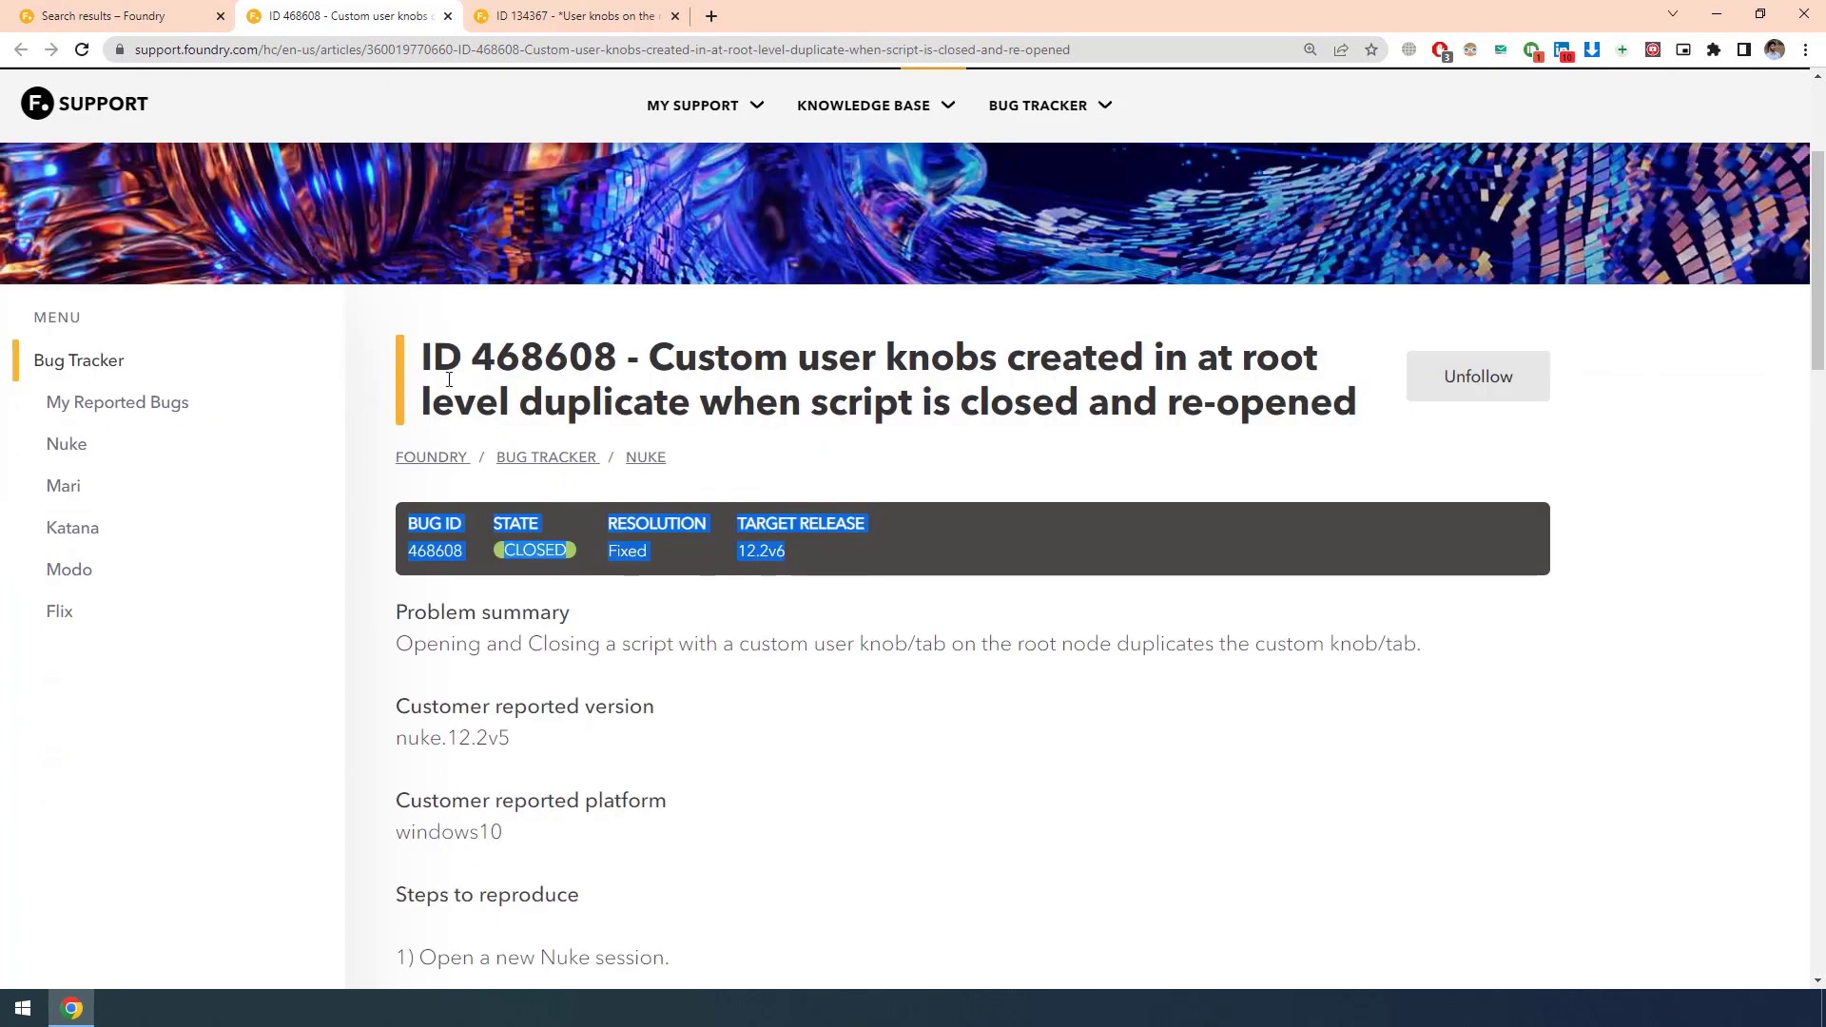
pyautogui.moveTo(433, 360); pyautogui.dragTo(1267, 428)
pyautogui.click(974, 500)
pyautogui.click(533, 17)
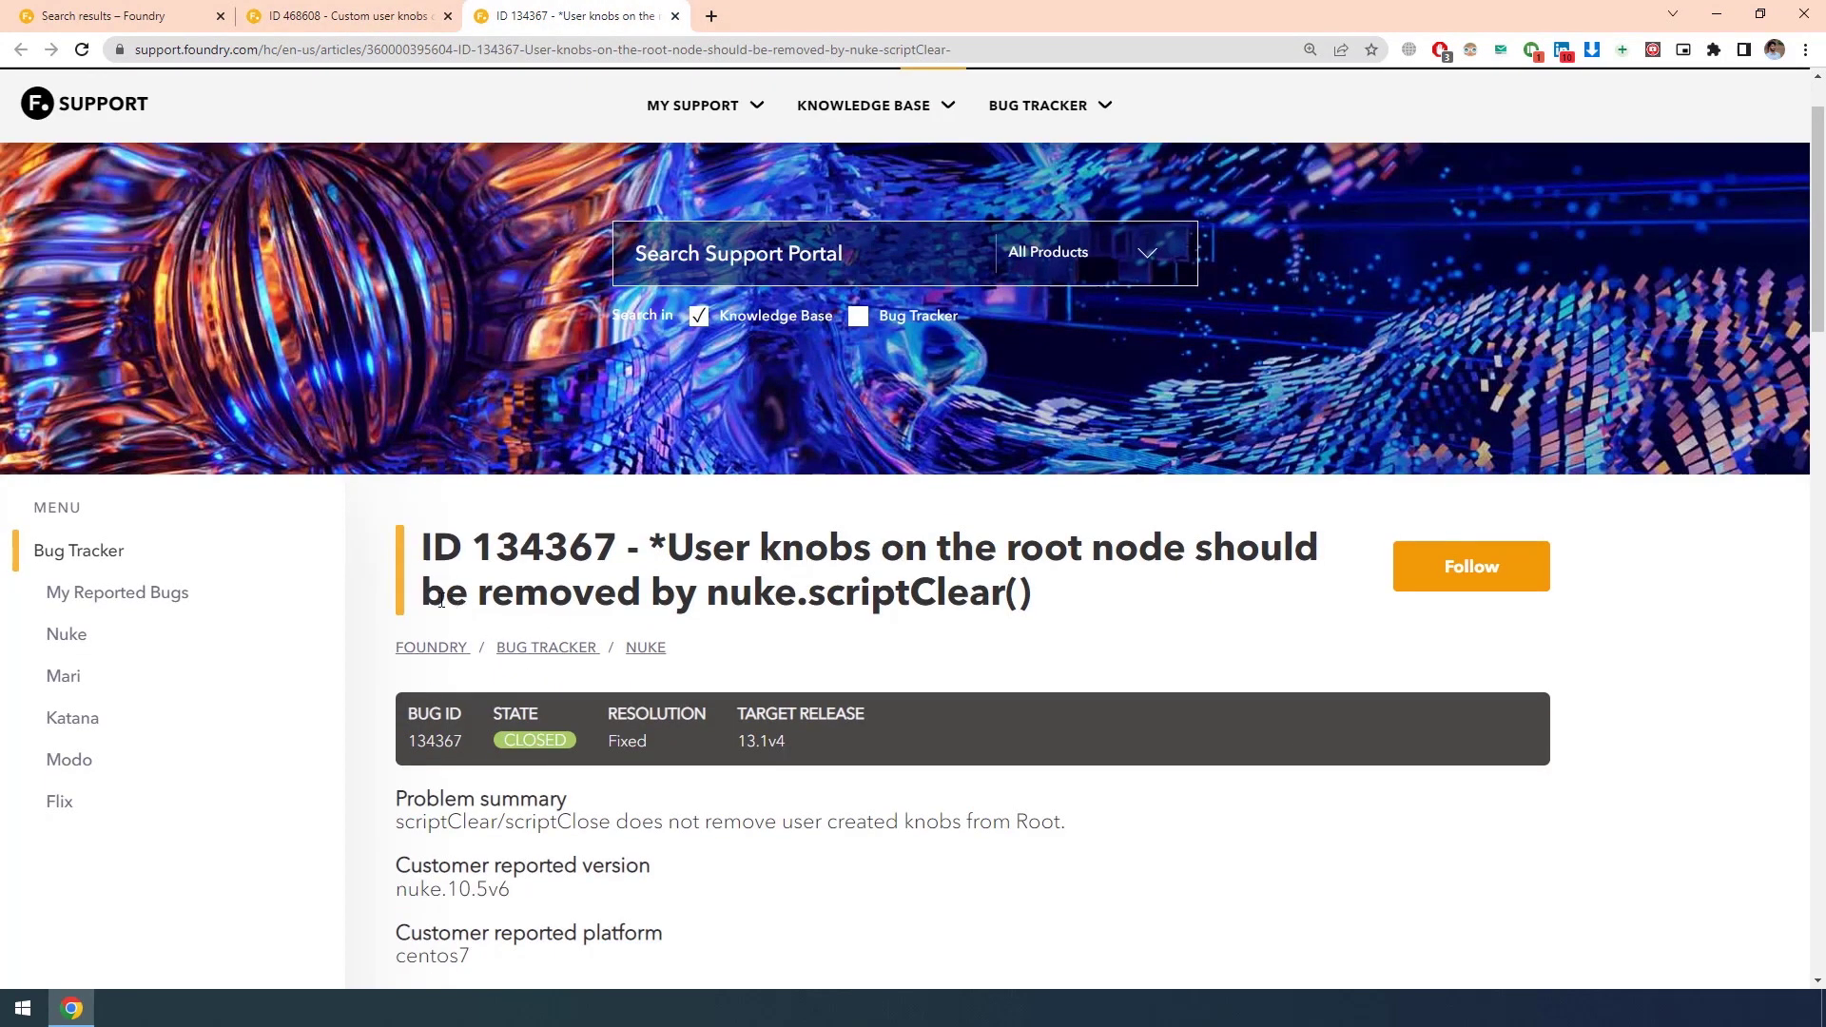
# Highlight bug 134367's reproduced-in versions, Nuke 8.0v1 through 13.0v4
pyautogui.moveTo(445, 591); pyautogui.dragTo(1055, 603)
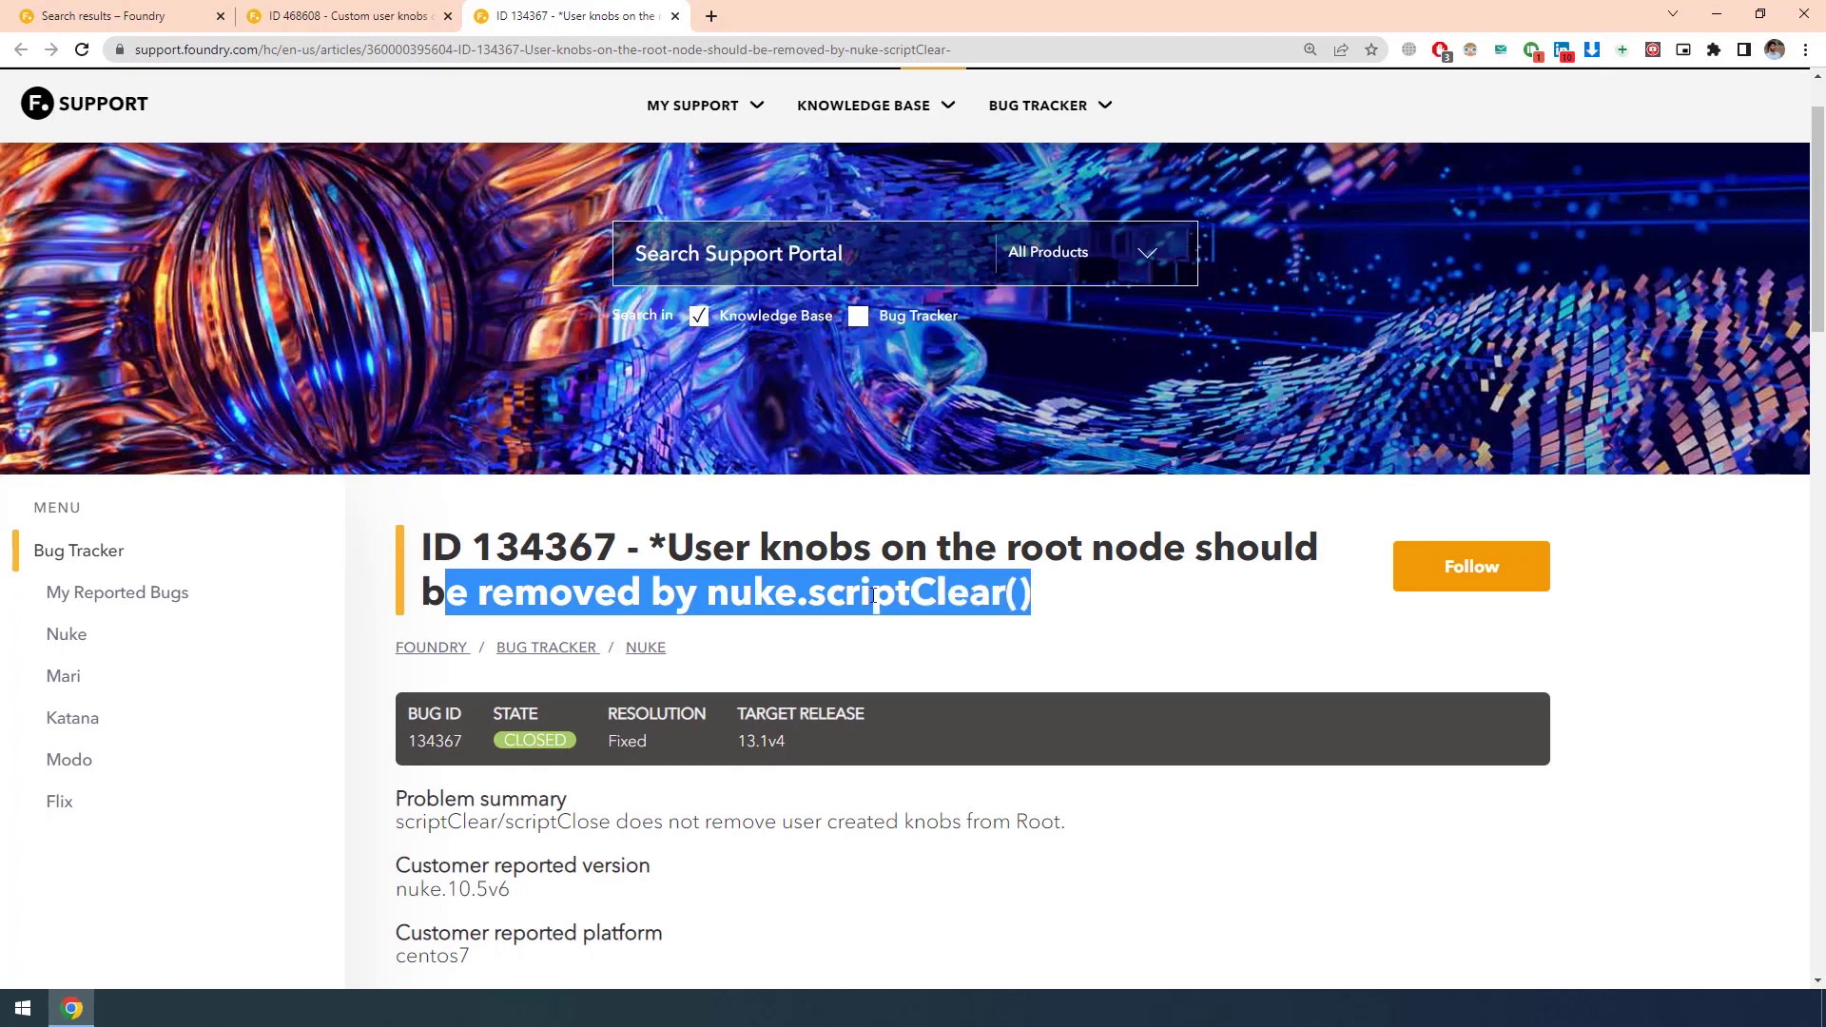
pyautogui.scroll(-4, 851, 596)
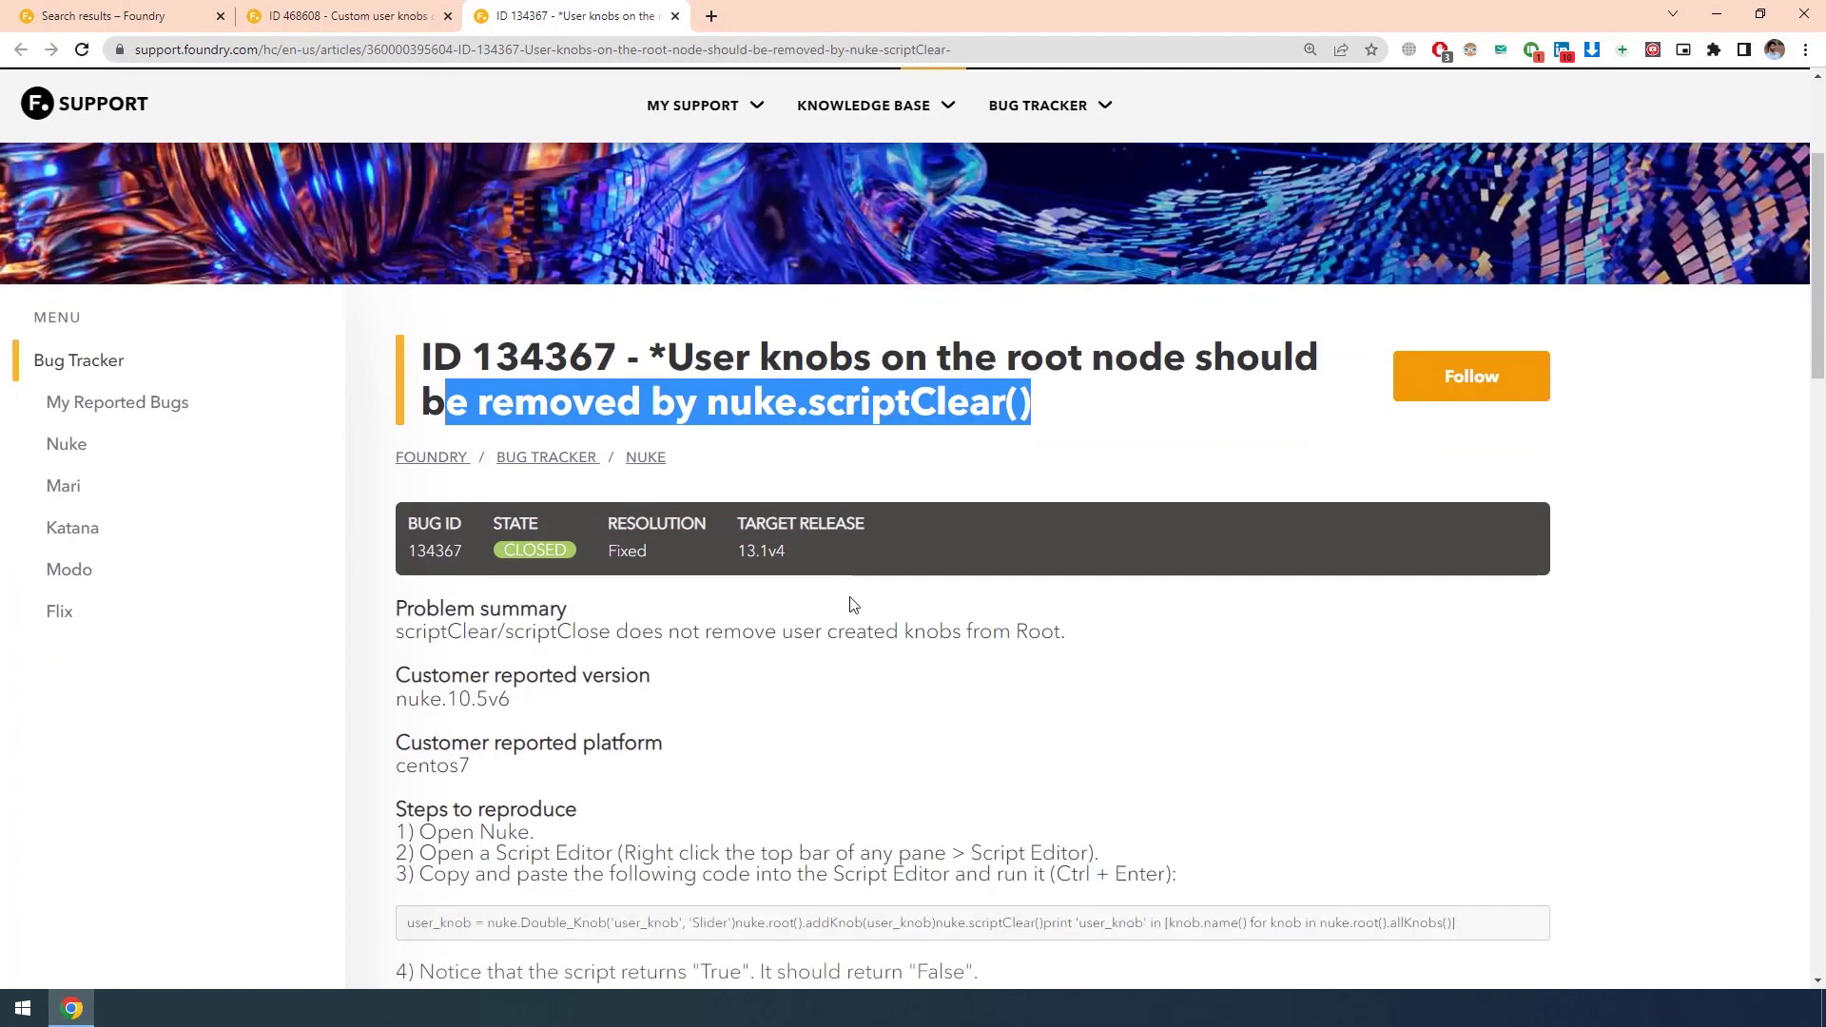
pyautogui.click(825, 563)
pyautogui.scroll(-5, 628, 532)
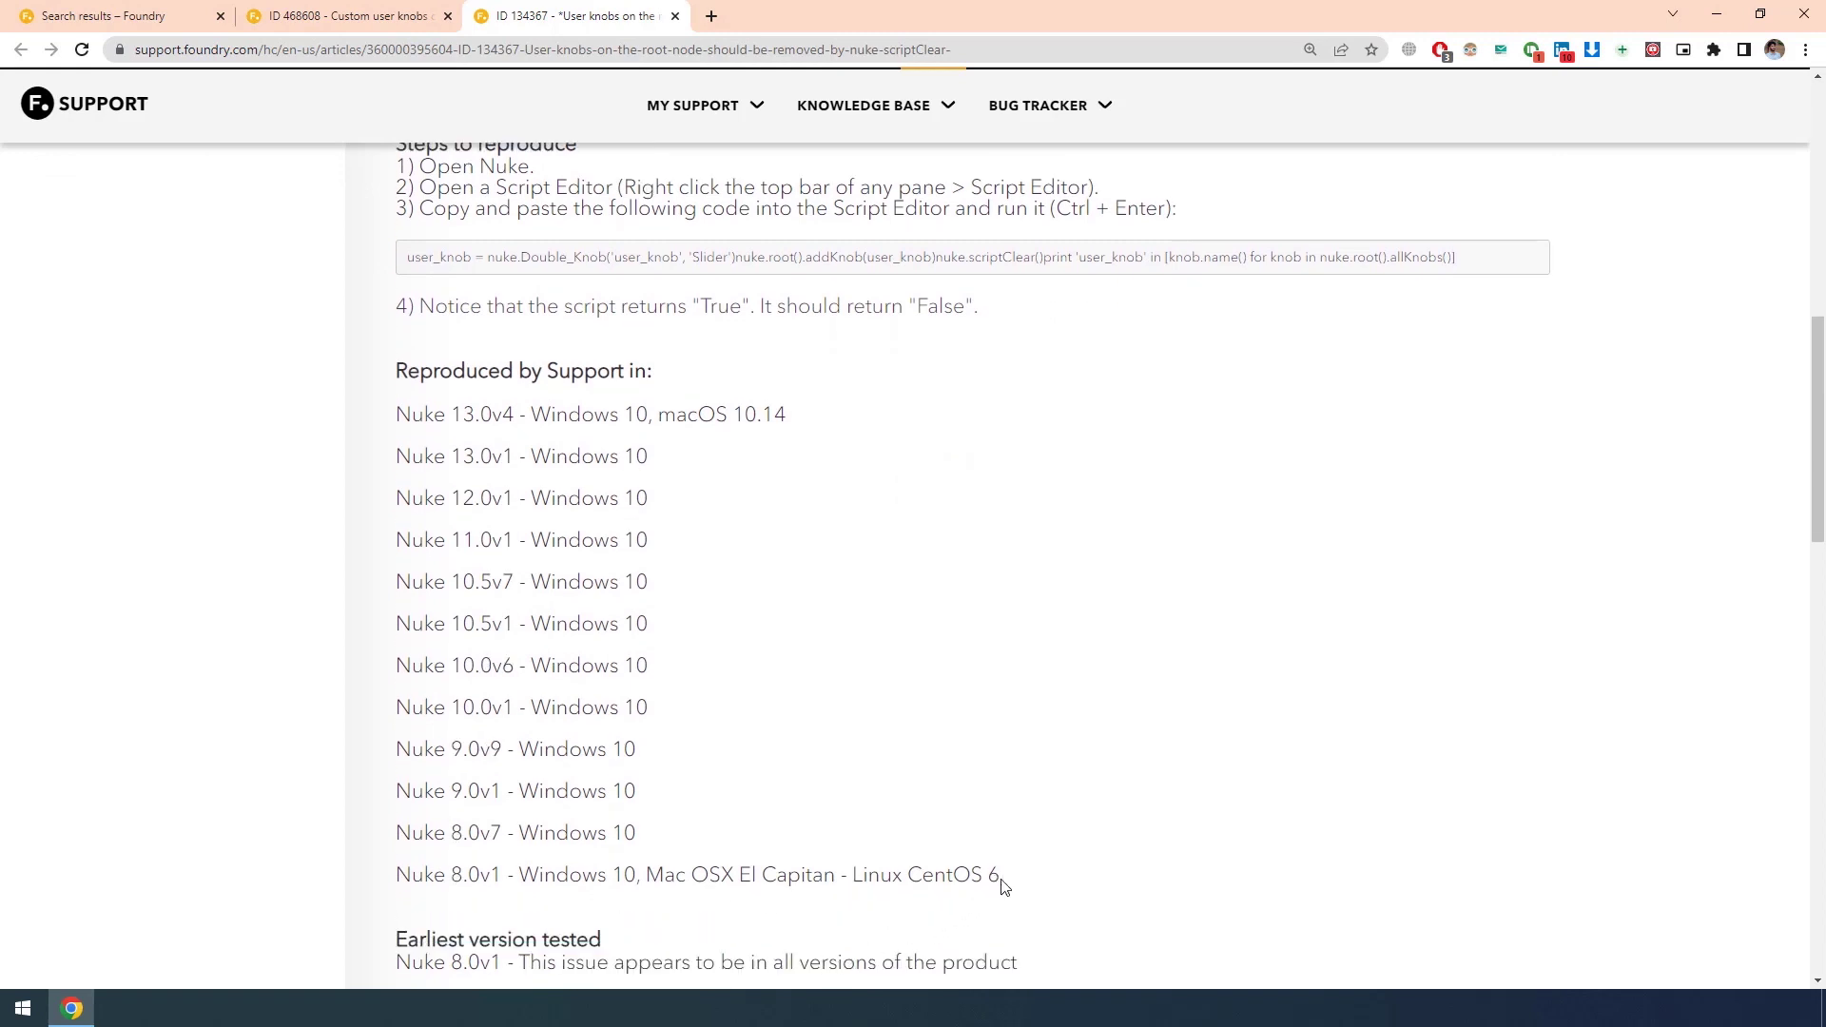
pyautogui.moveTo(999, 875); pyautogui.dragTo(399, 411)
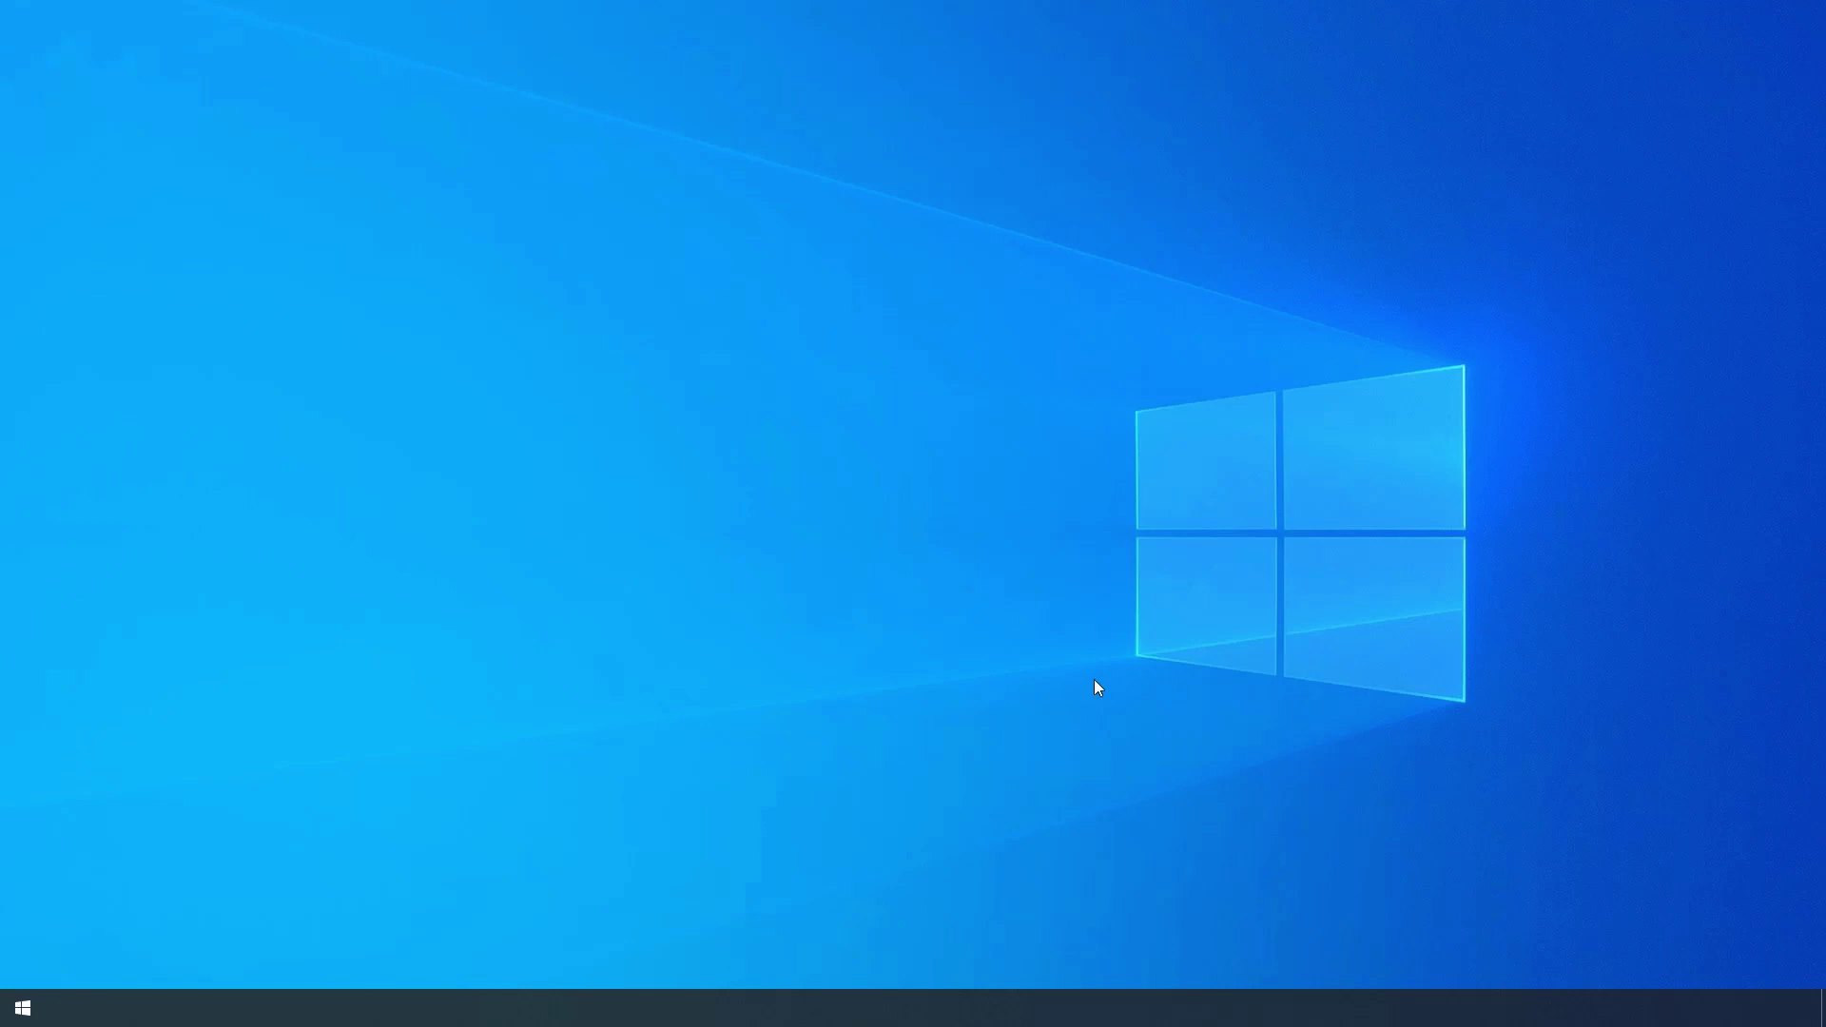
# Browse The Foundry's Nuke version folders in a maximized Explorer and open Nuke 14.0v1_beta
pyautogui.press('super+e')
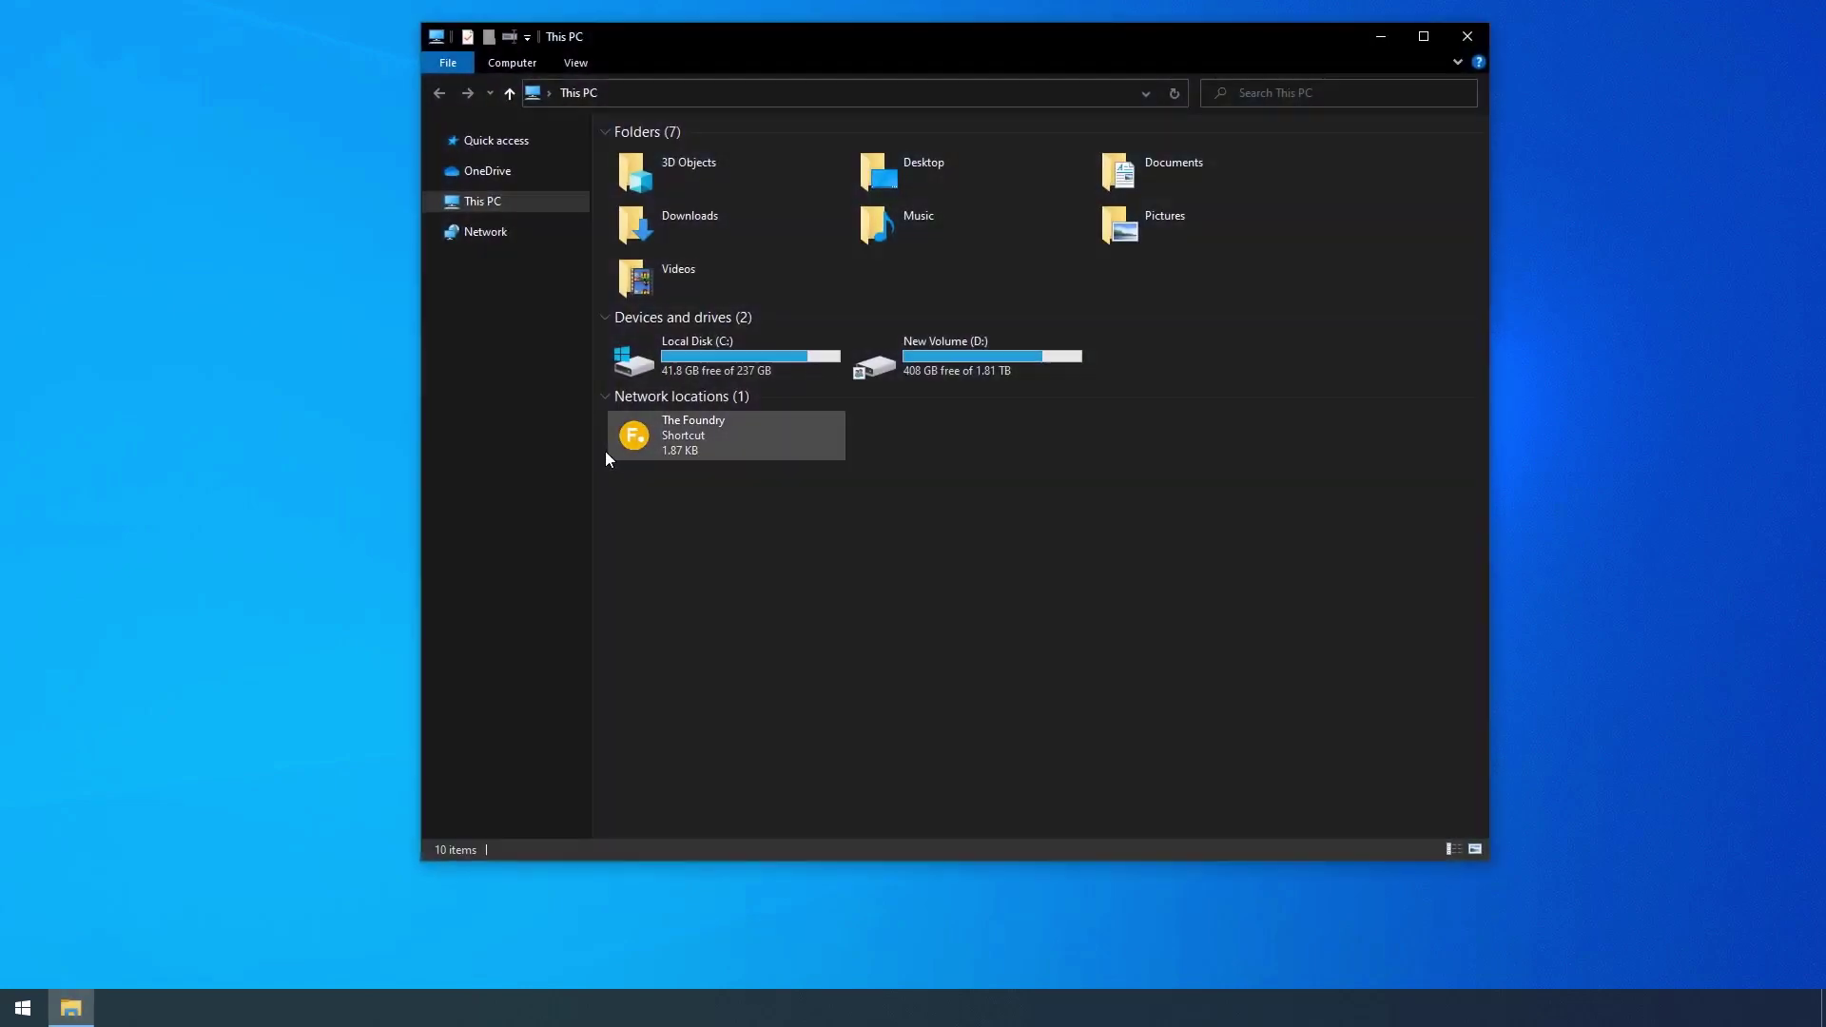
pyautogui.doubleClick(670, 440)
pyautogui.press('super+Up')
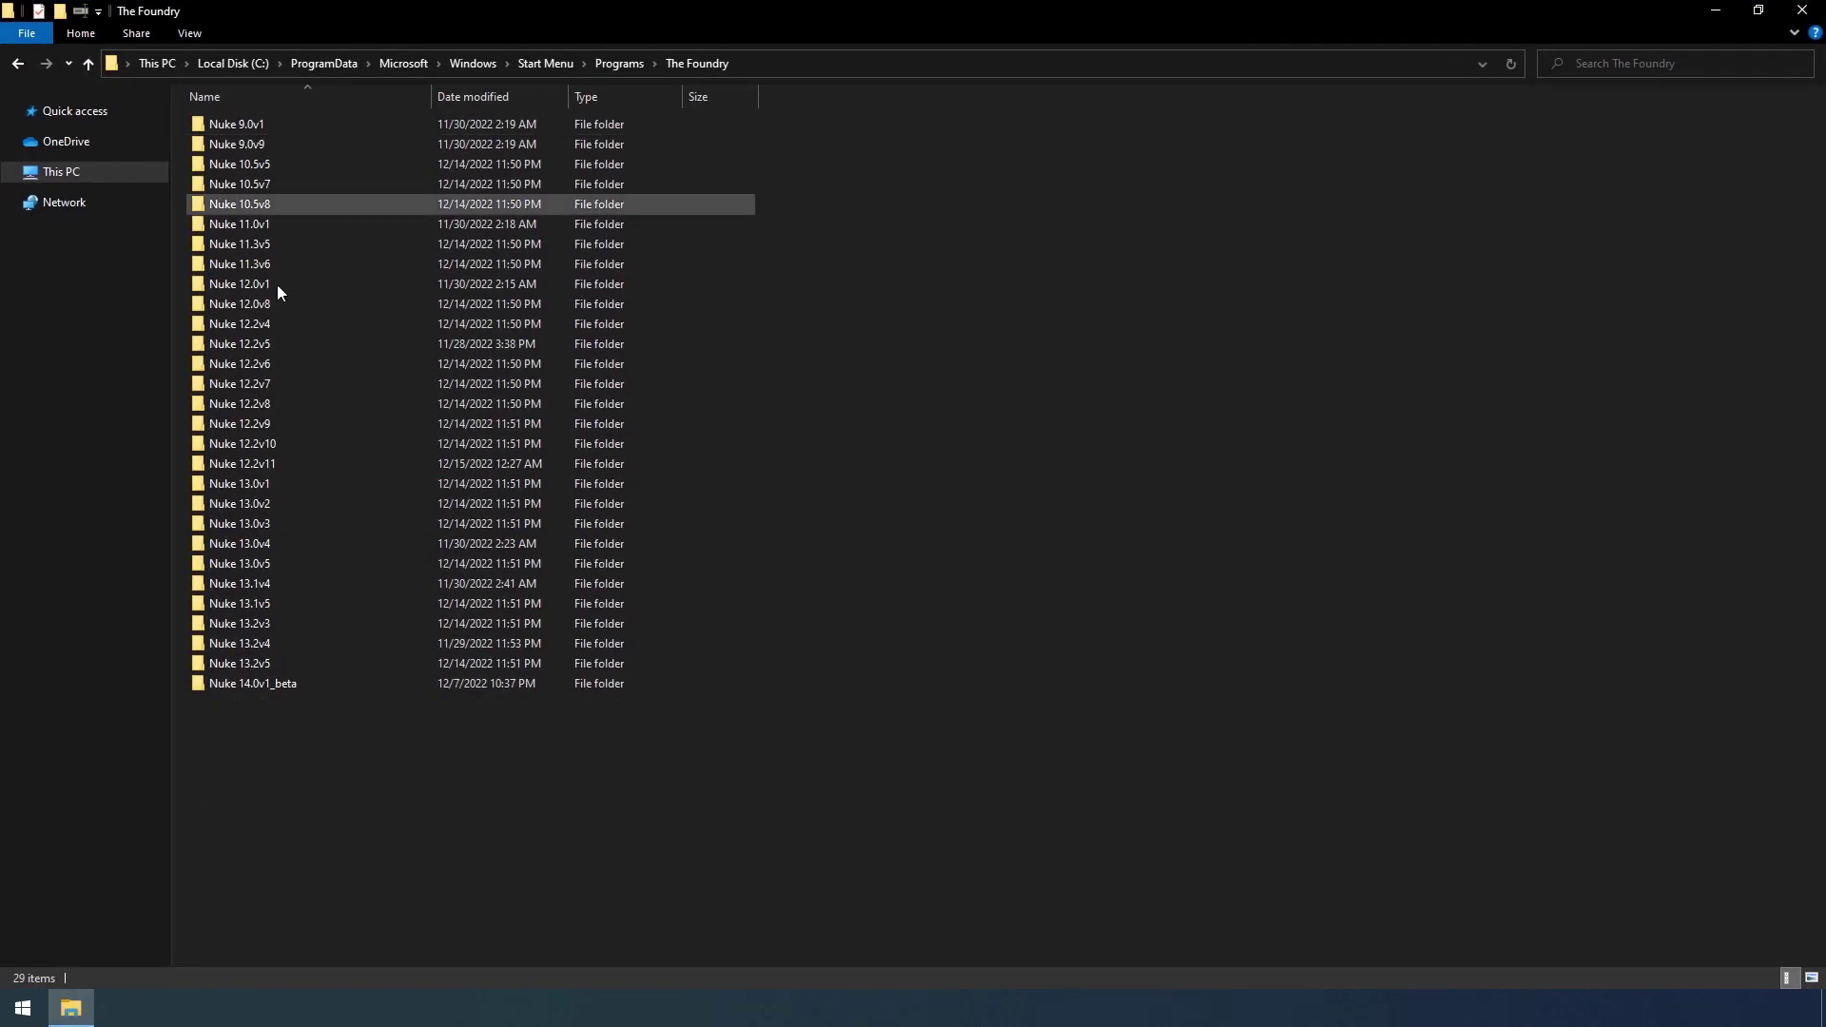
pyautogui.moveTo(449, 802); pyautogui.dragTo(243, 143)
pyautogui.click(877, 196)
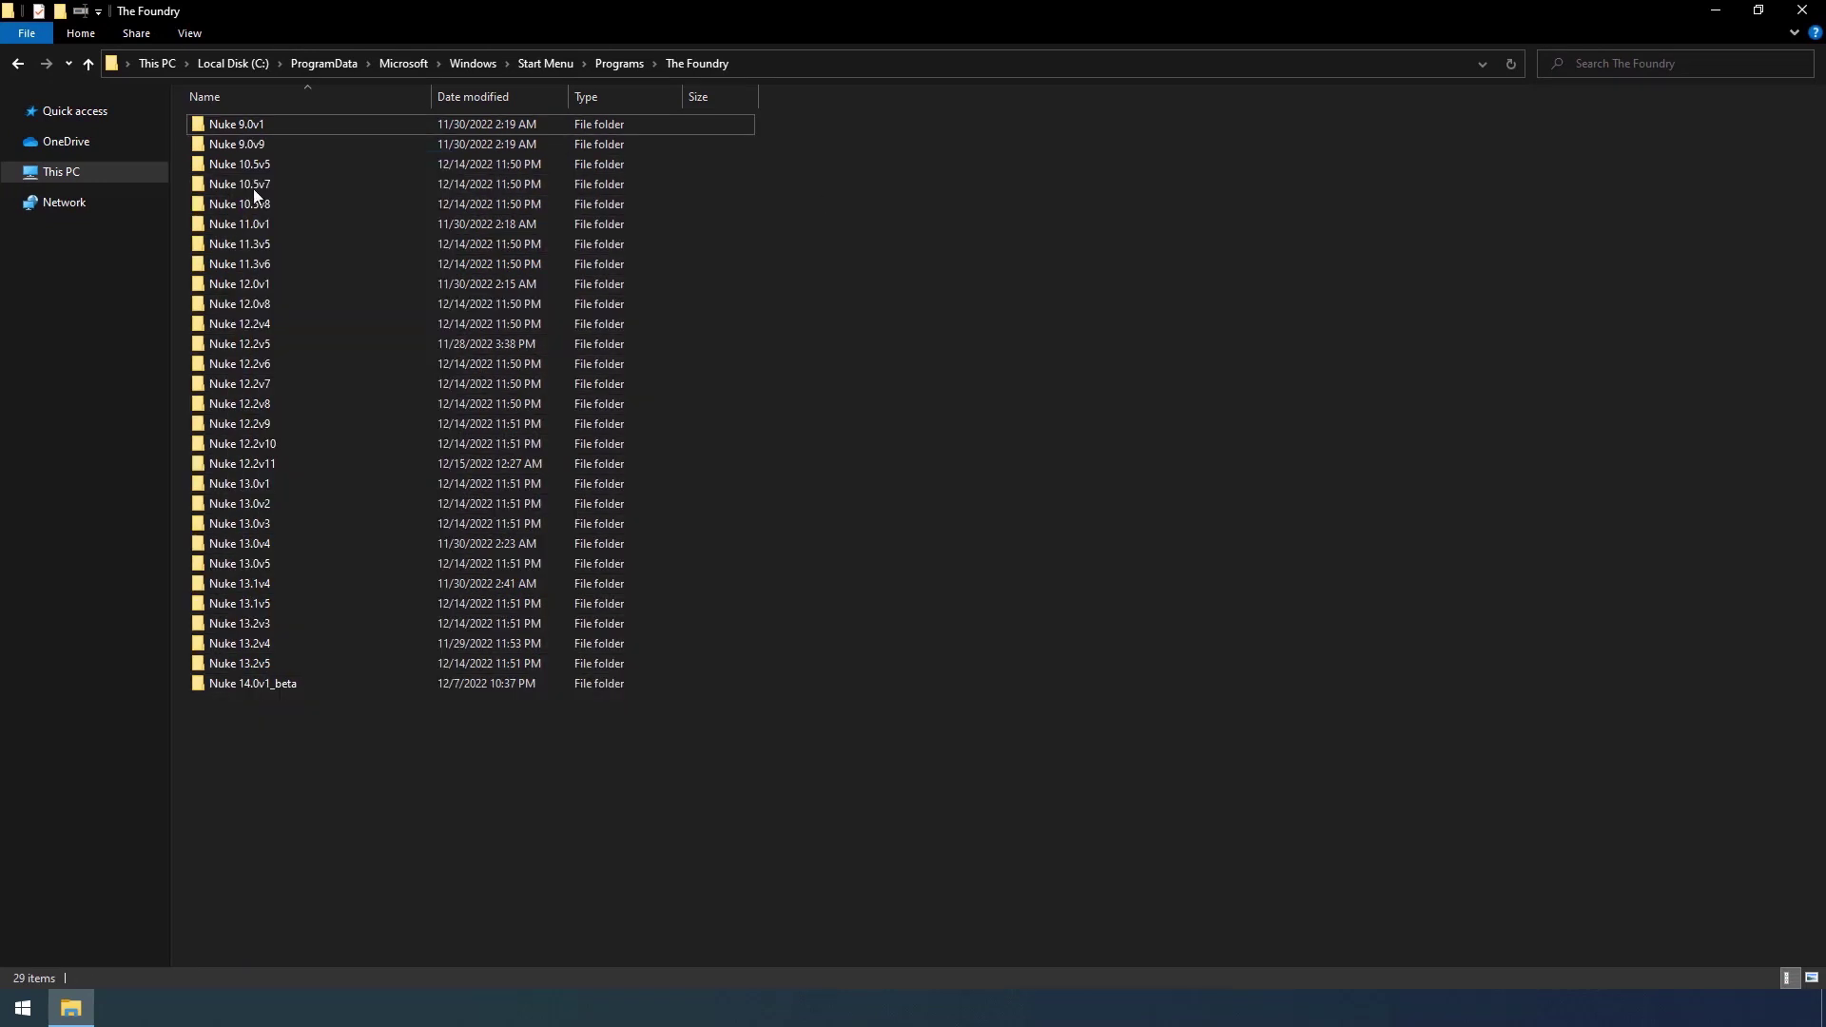
pyautogui.click(255, 127)
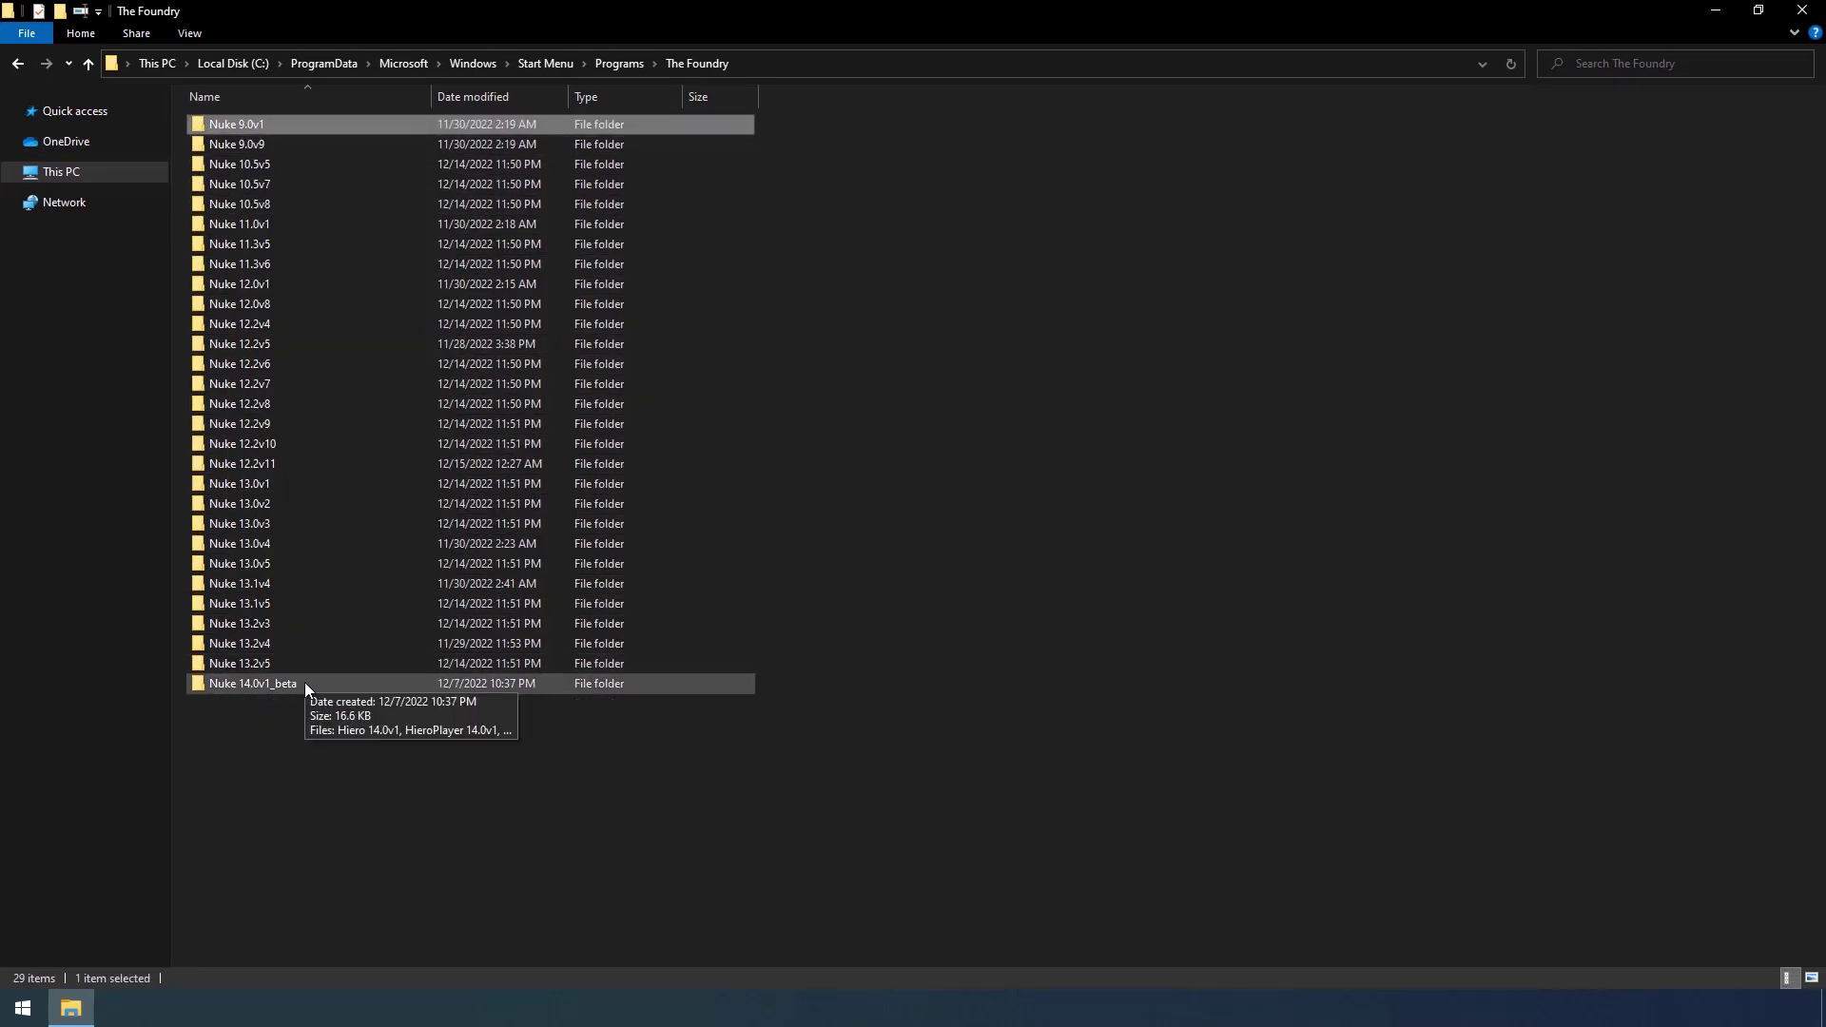
pyautogui.click(305, 682)
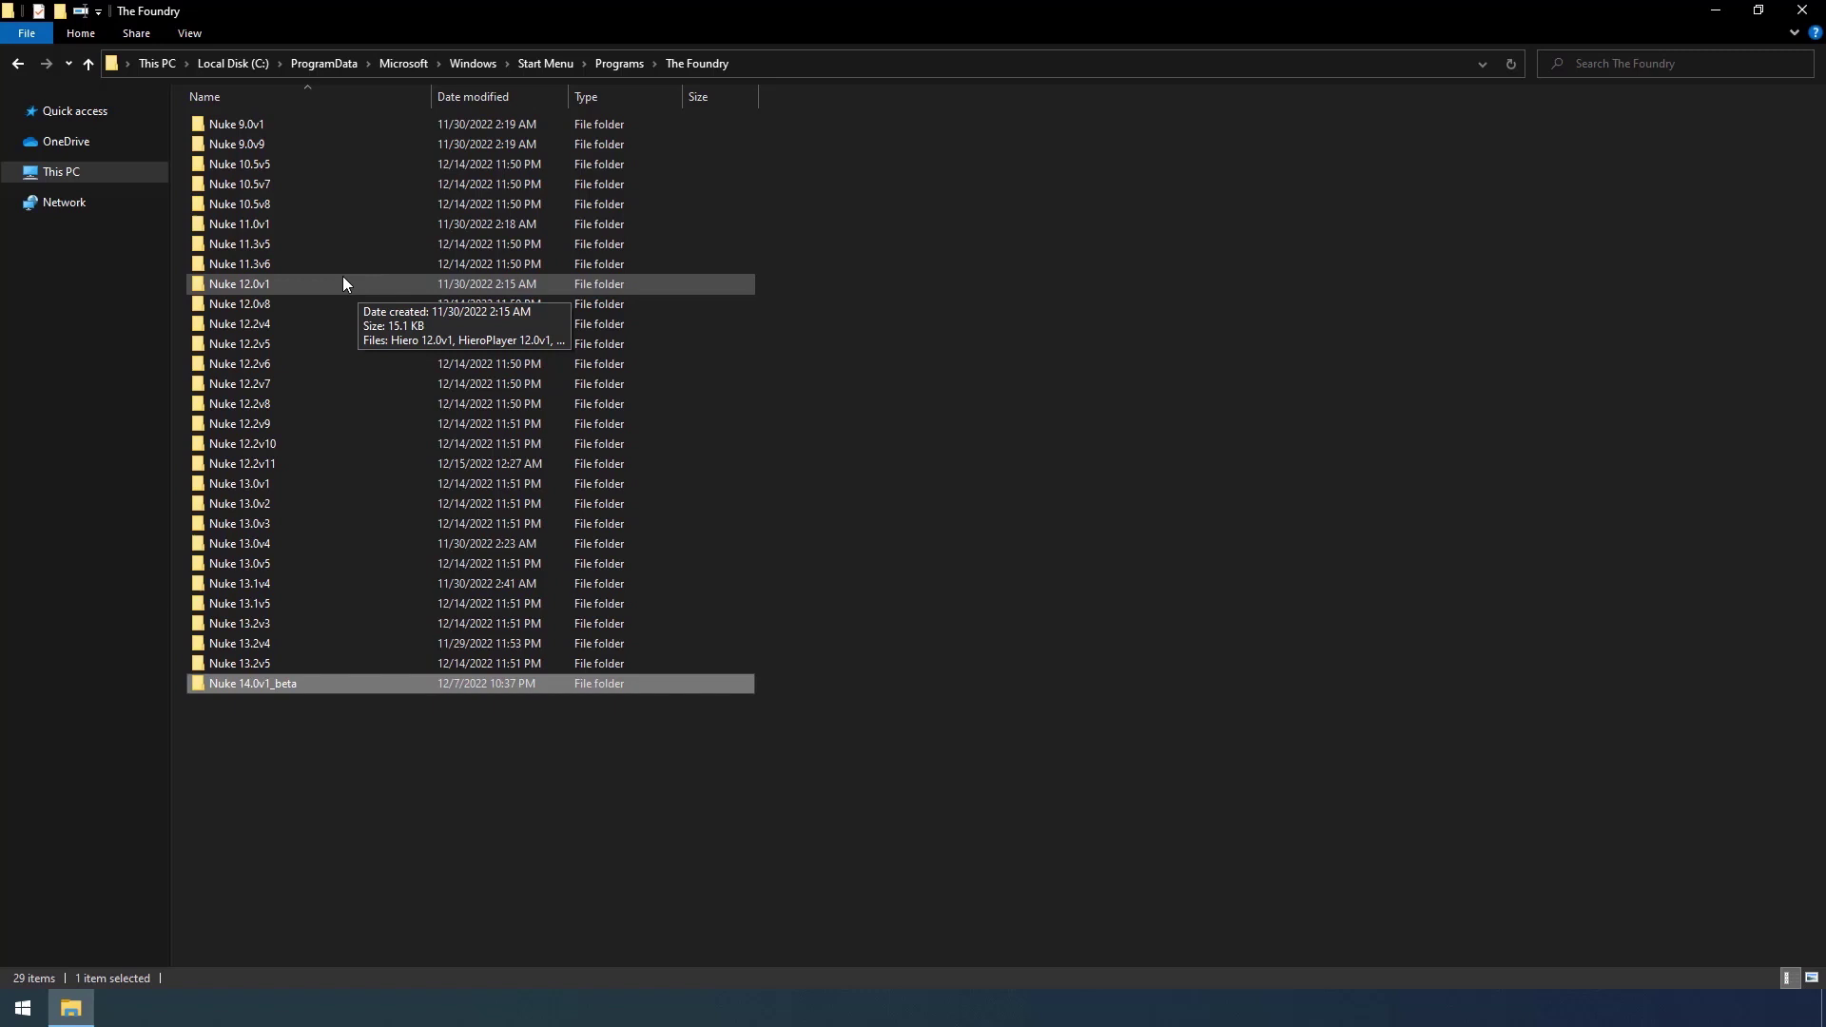
pyautogui.press('Return')
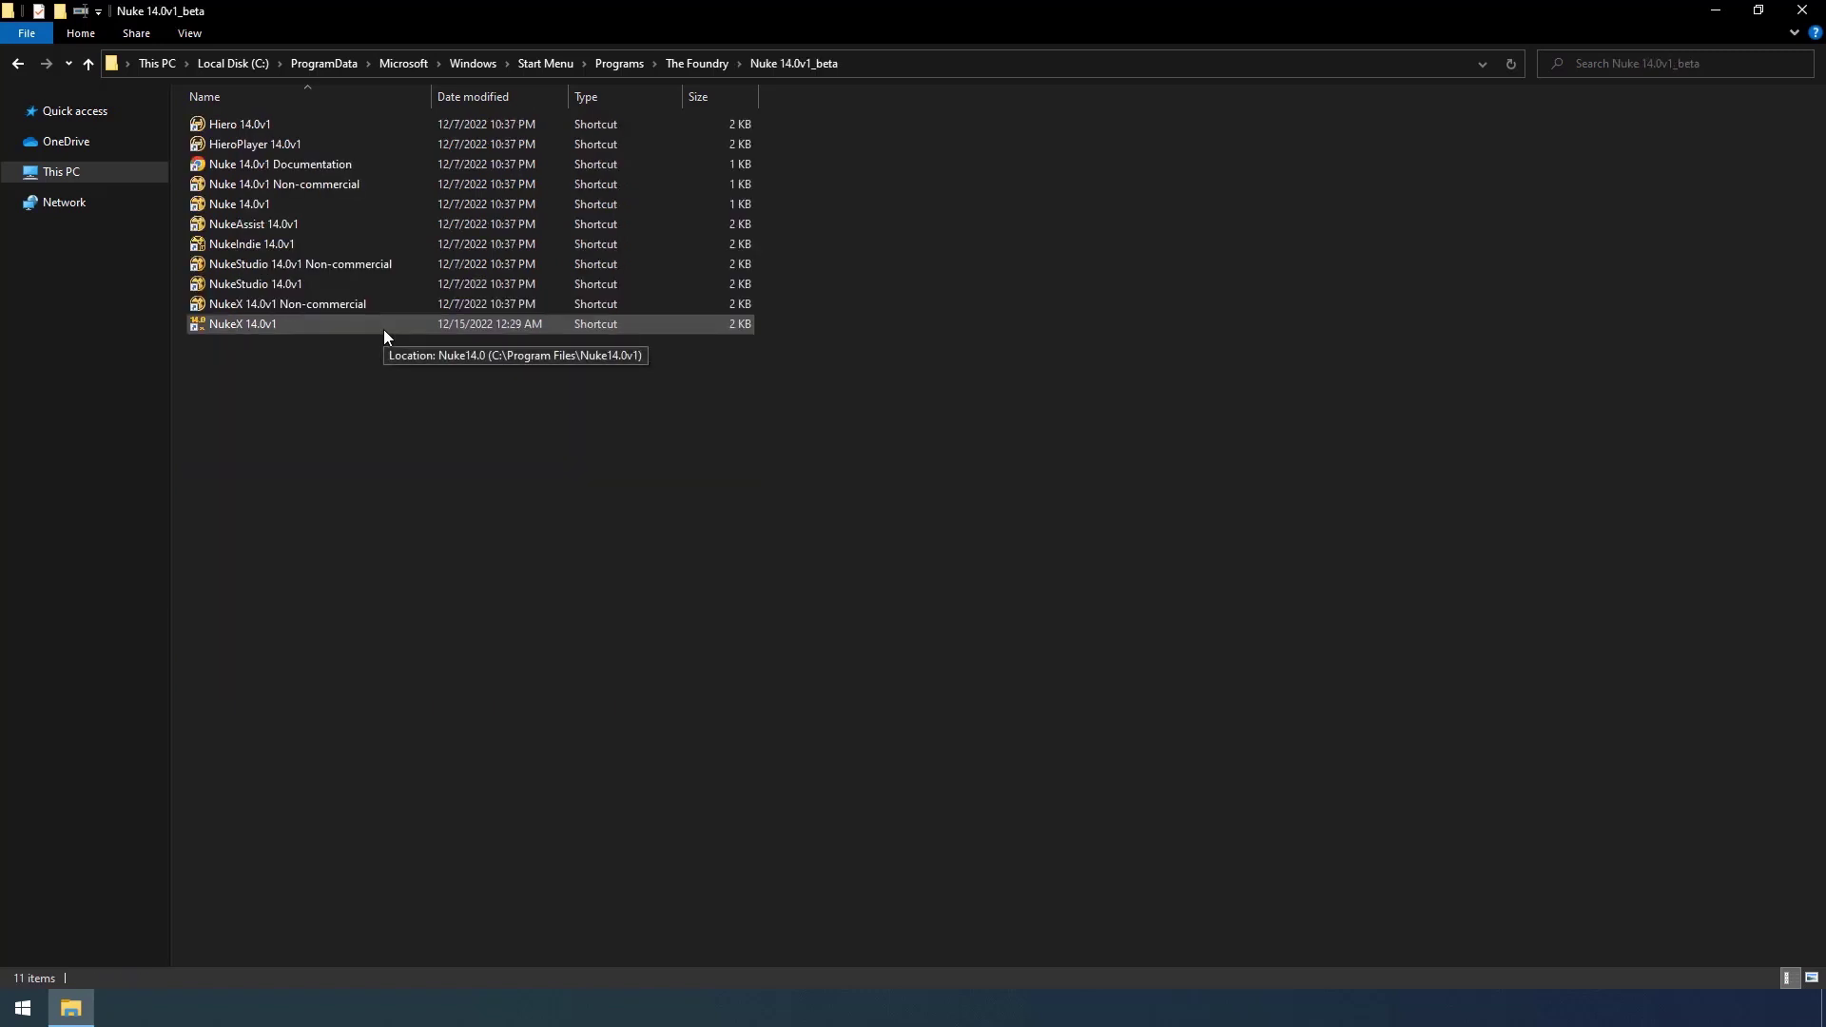
# Launch NukeX 14.0v1 without restoring the autosave, and open Downloads via This PC in Explorer
pyautogui.doubleClick(384, 326)
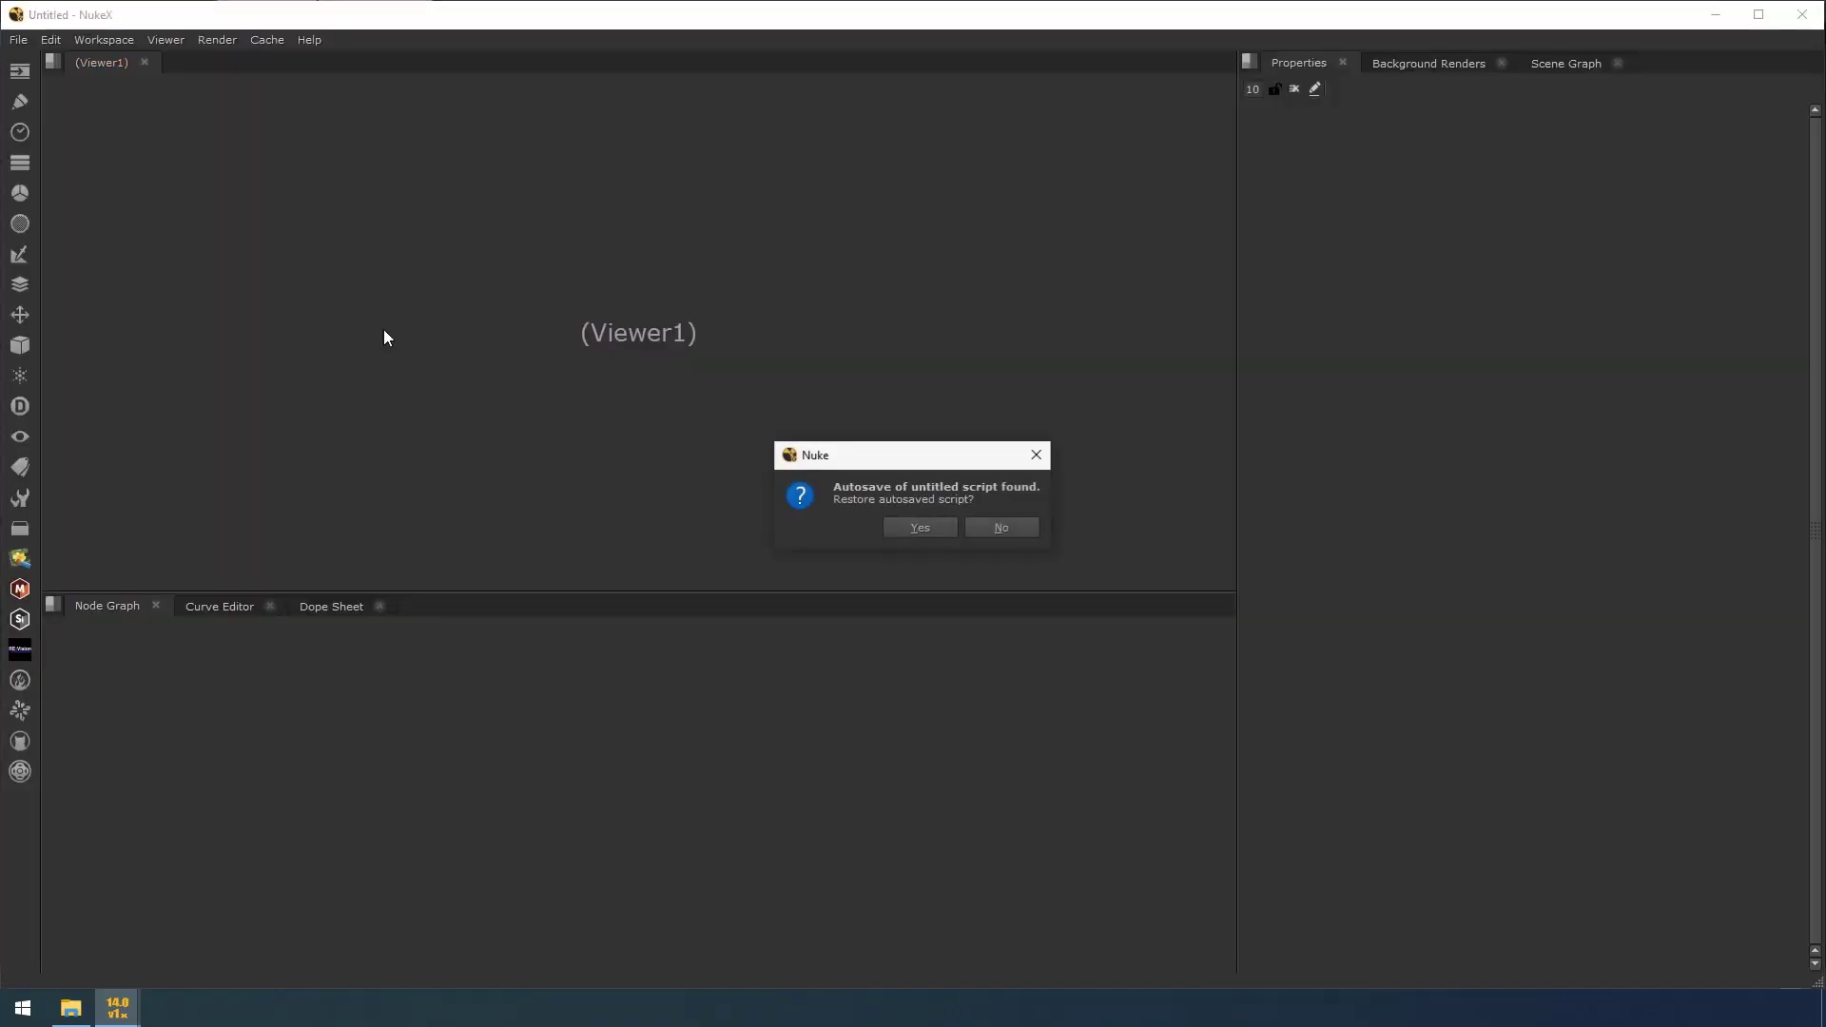
pyautogui.click(1000, 528)
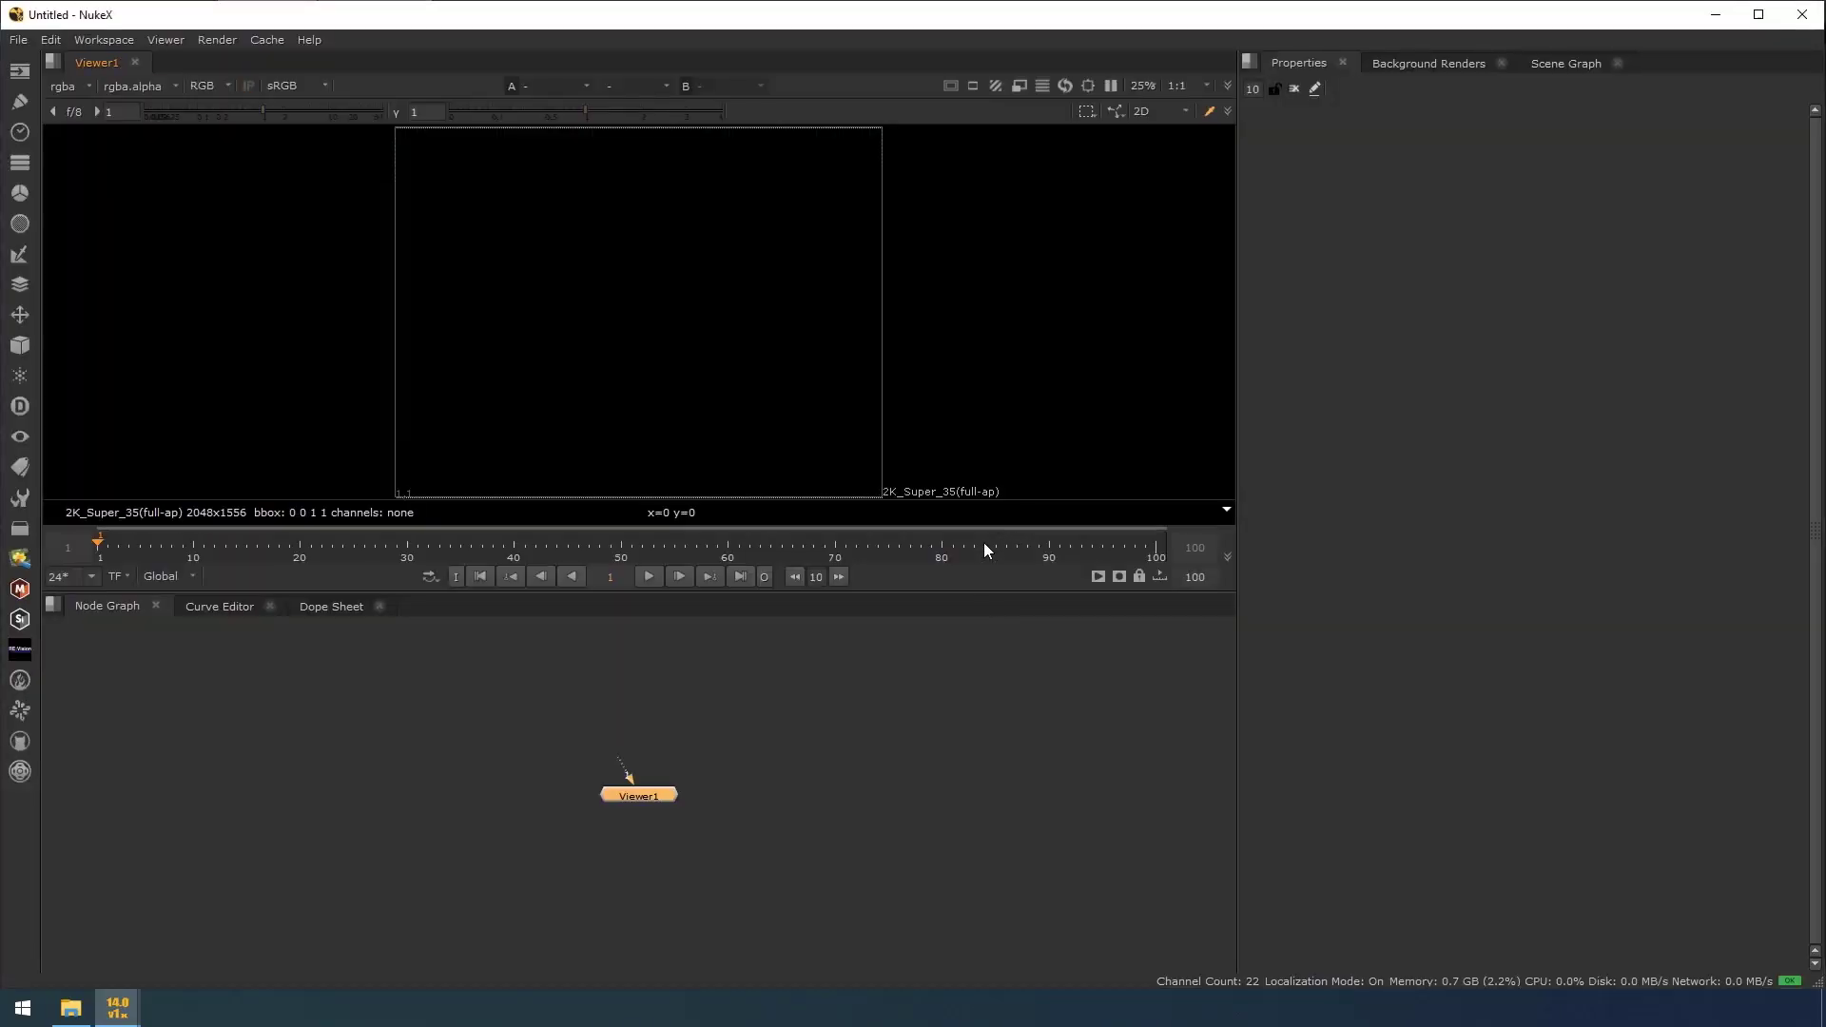
pyautogui.click(71, 1007)
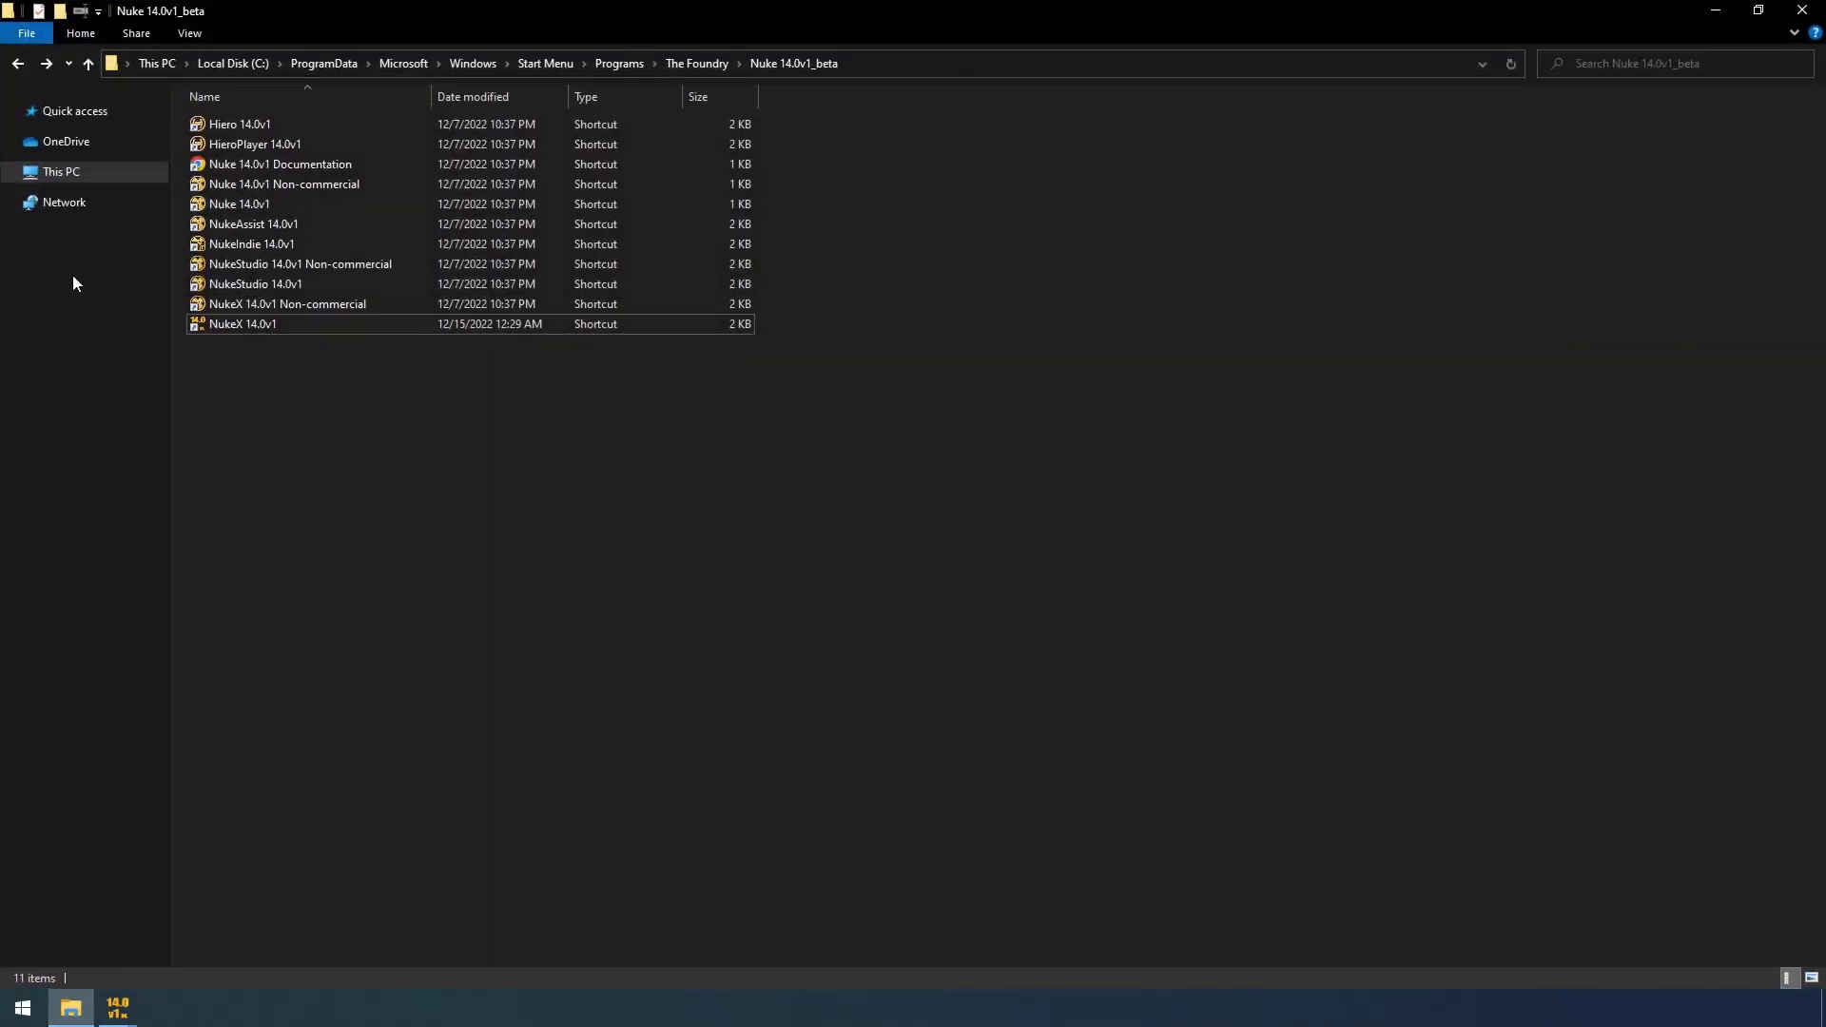
pyautogui.click(61, 172)
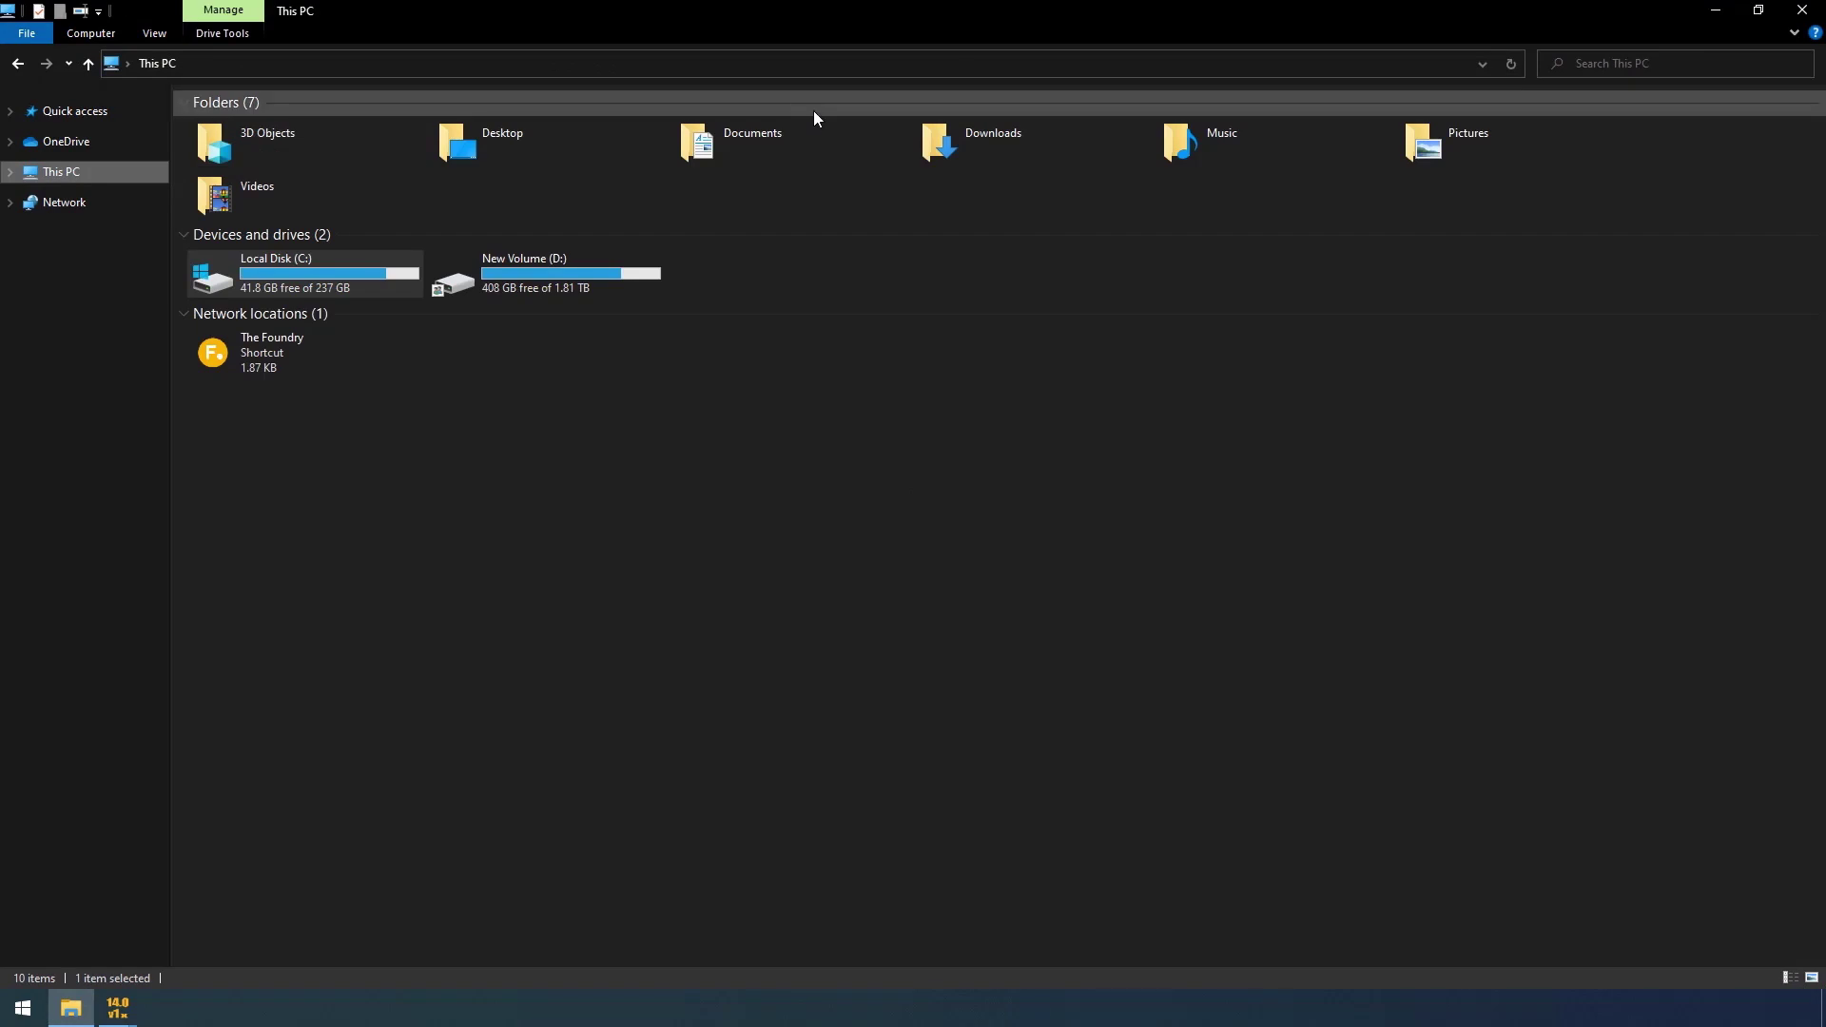
pyautogui.doubleClick(1036, 139)
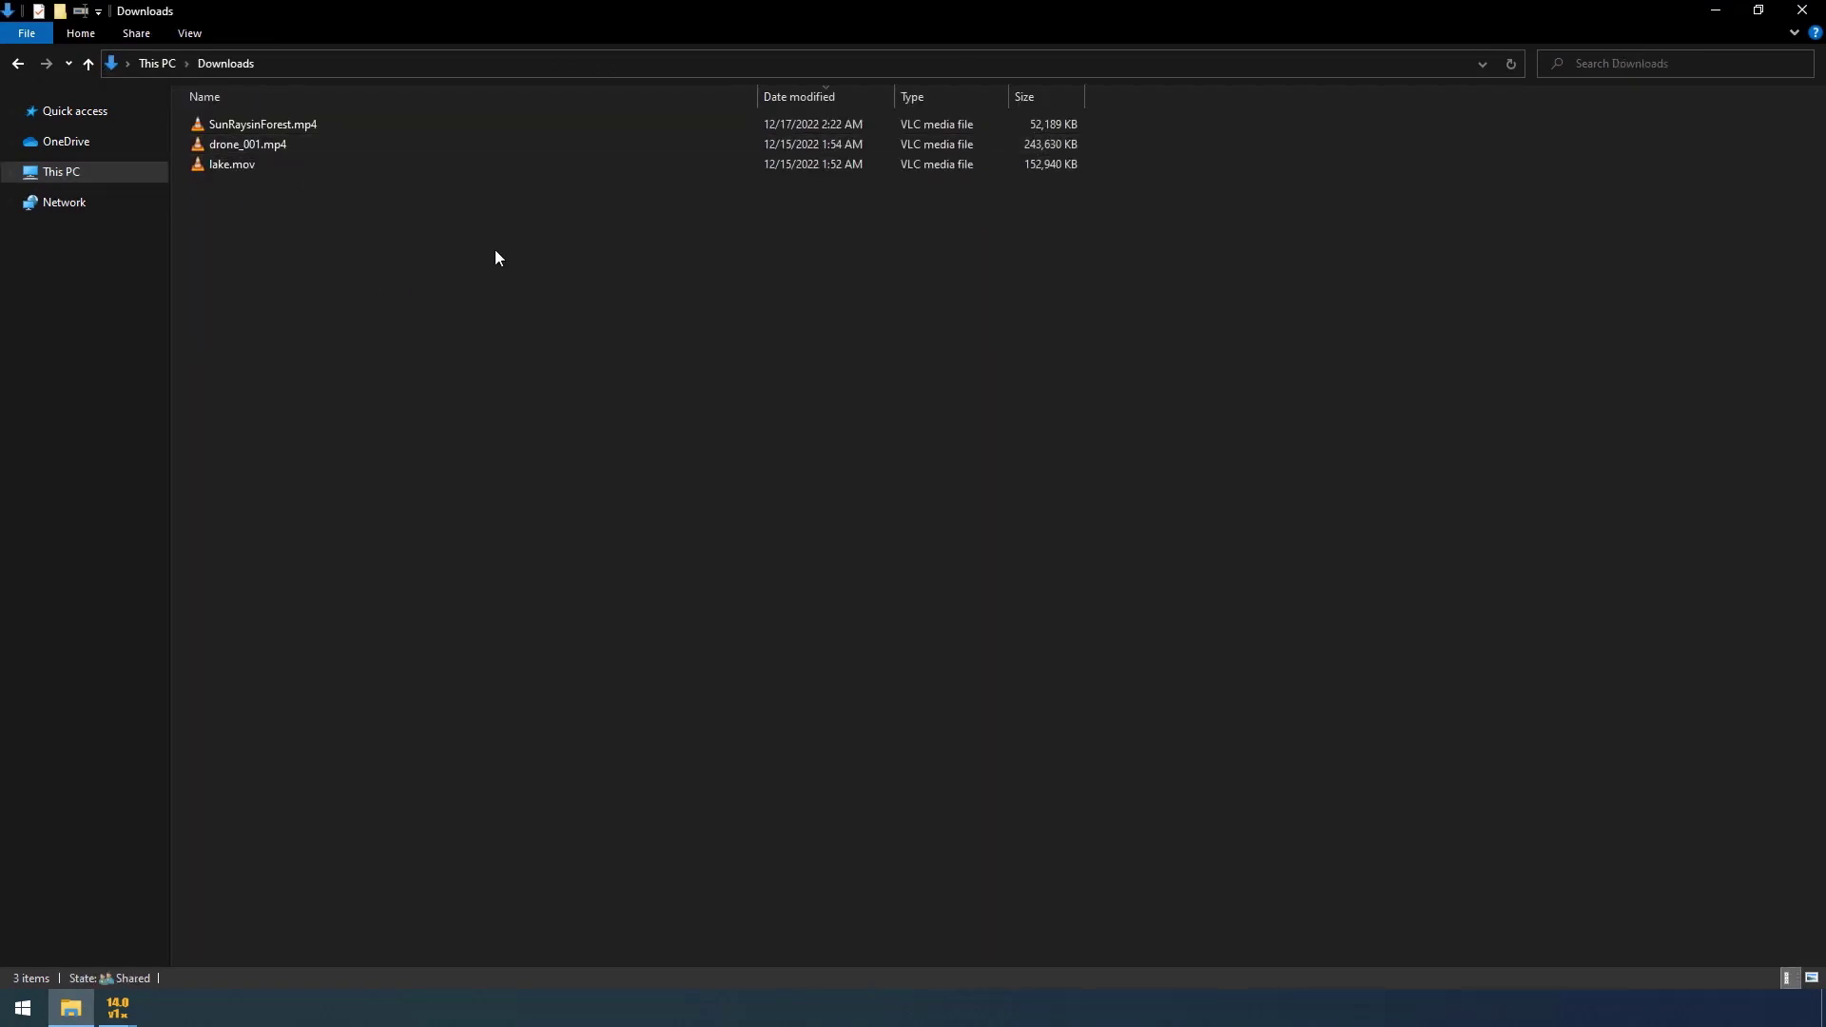
# Drag SunRaysinForest.mp4 into the Node Graph as Read1 and view it in Viewer1
pyautogui.press('super+Down')
pyautogui.moveTo(1187, 402); pyautogui.dragTo(1022, 243)
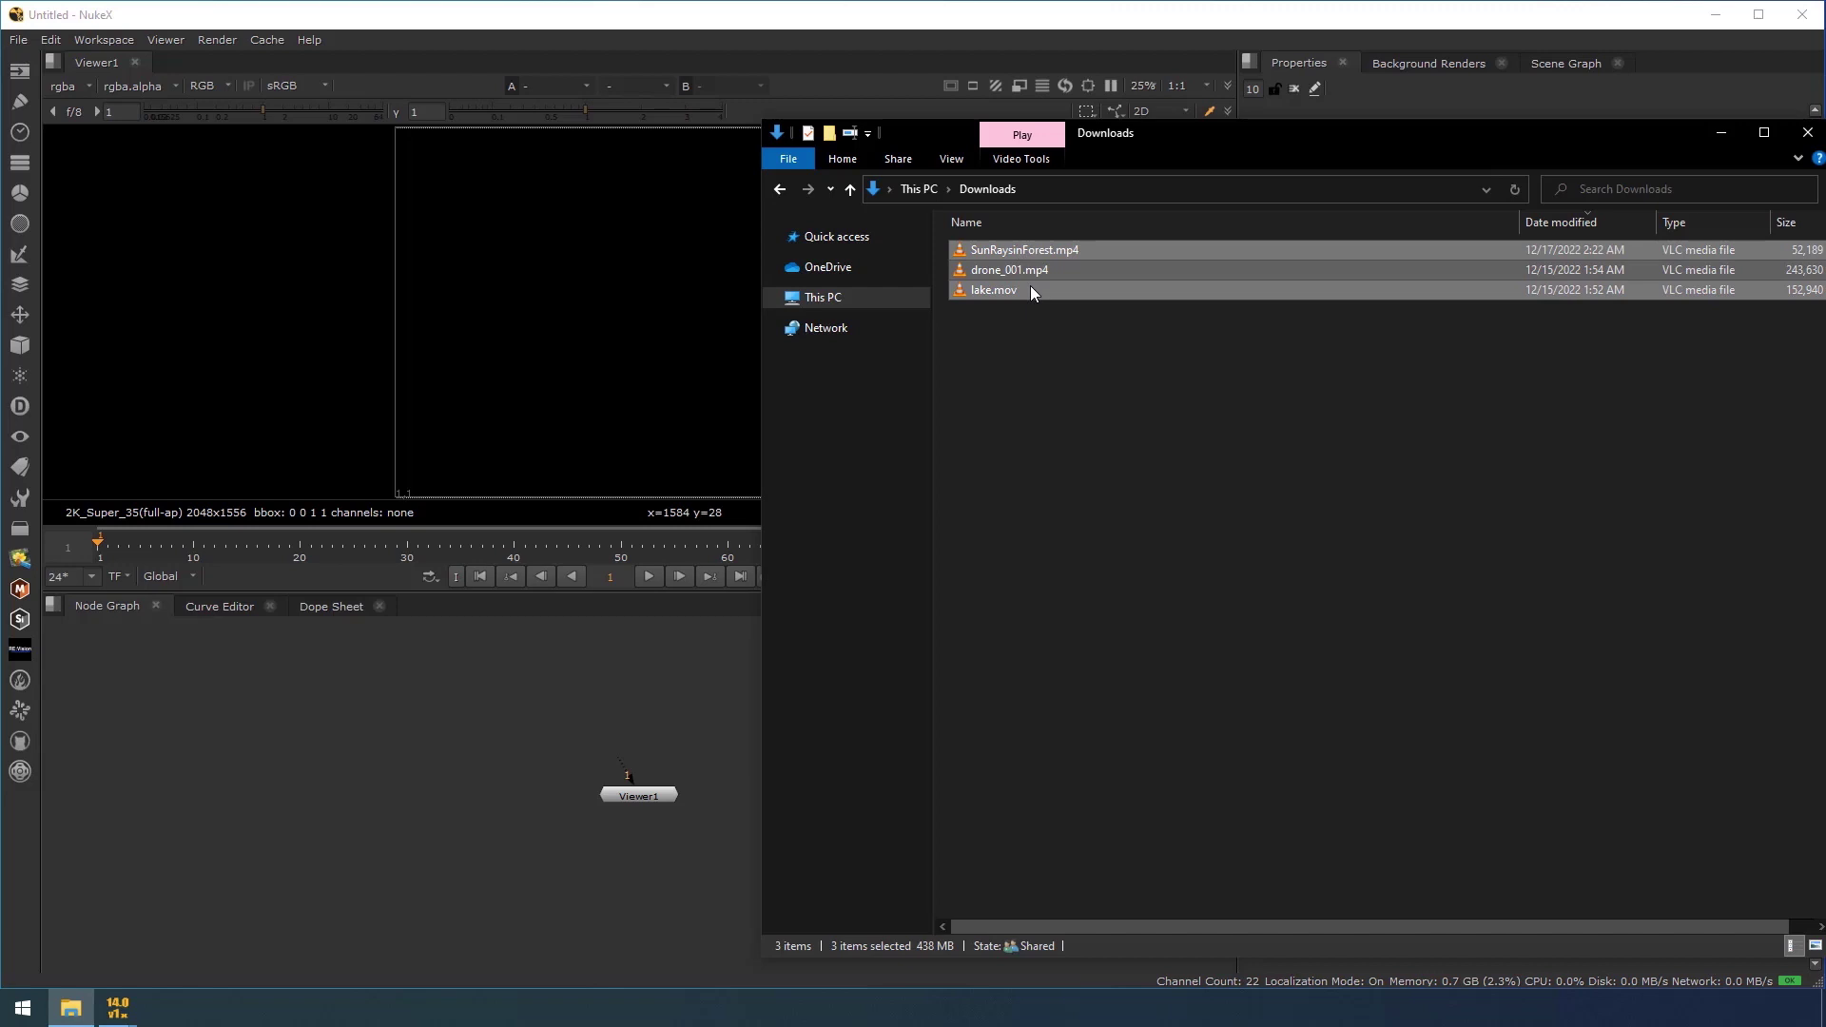
pyautogui.keyDown('ctrl'); pyautogui.click(1030, 285); pyautogui.keyUp('ctrl')
pyautogui.keyDown('ctrl'); pyautogui.click(1059, 263); pyautogui.keyUp('ctrl')
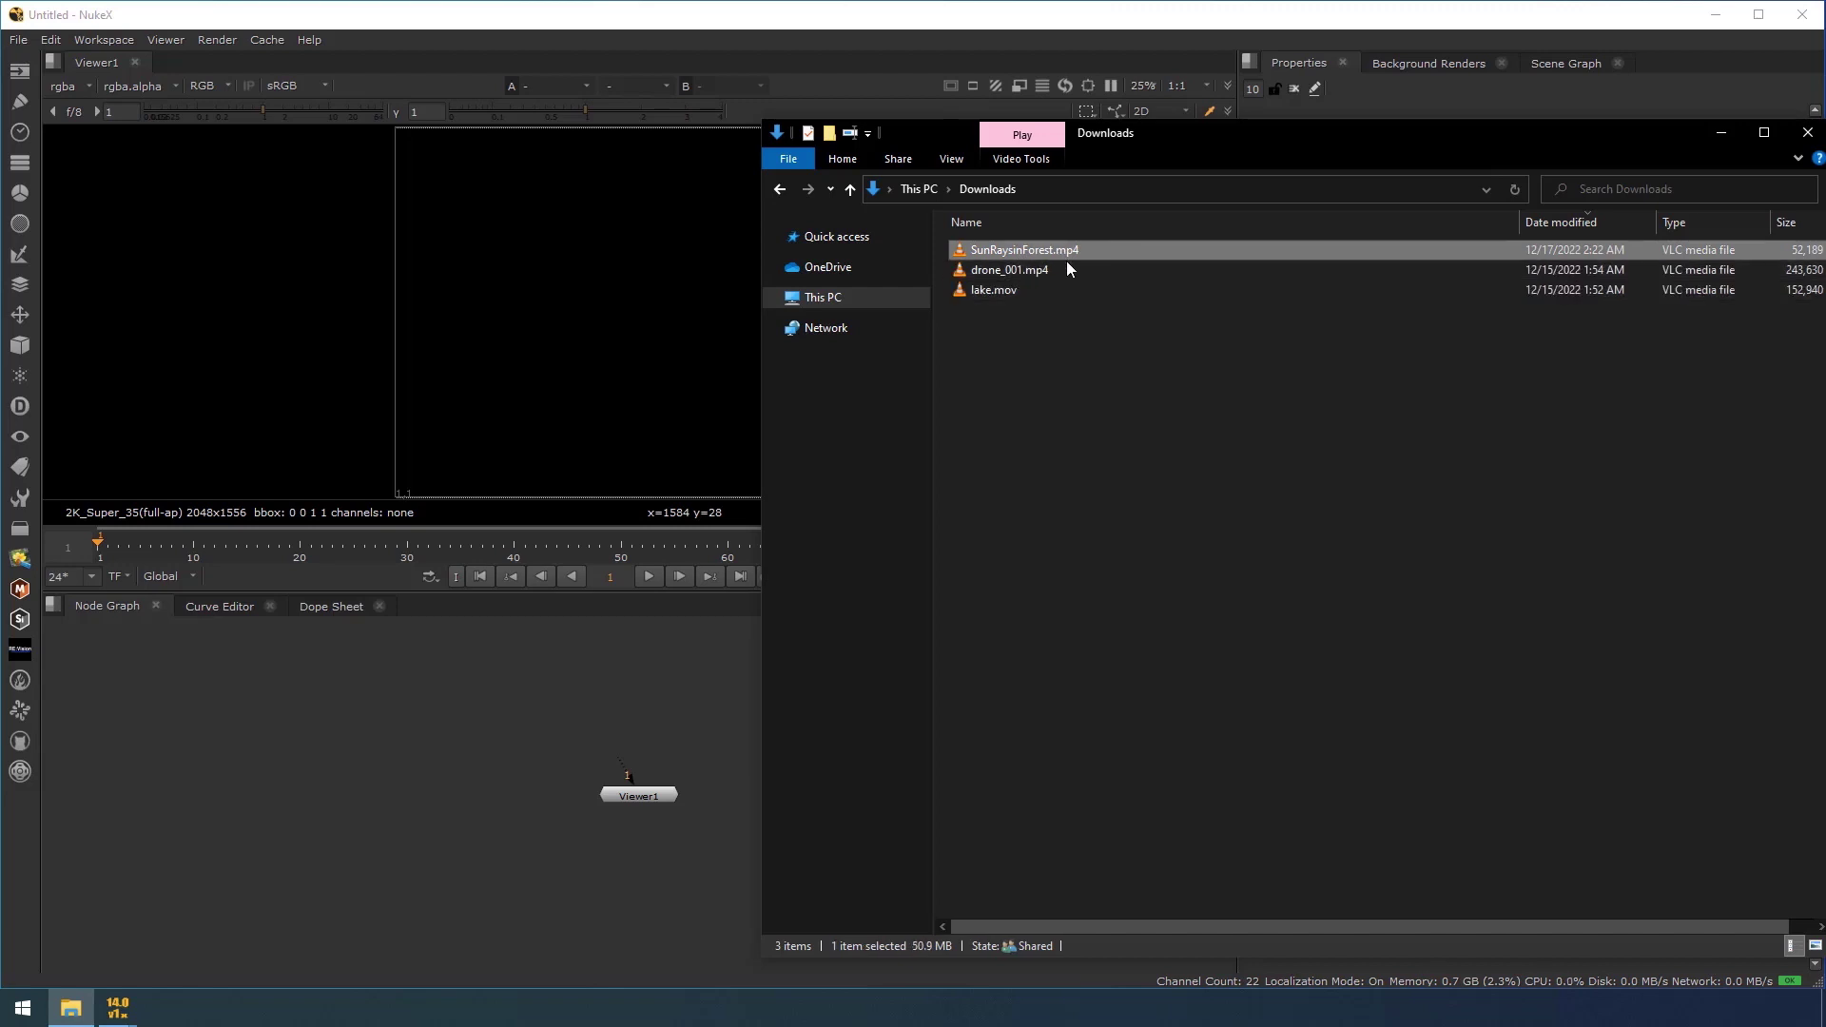
pyautogui.moveTo(1063, 254); pyautogui.dragTo(779, 713)
pyautogui.press('1')
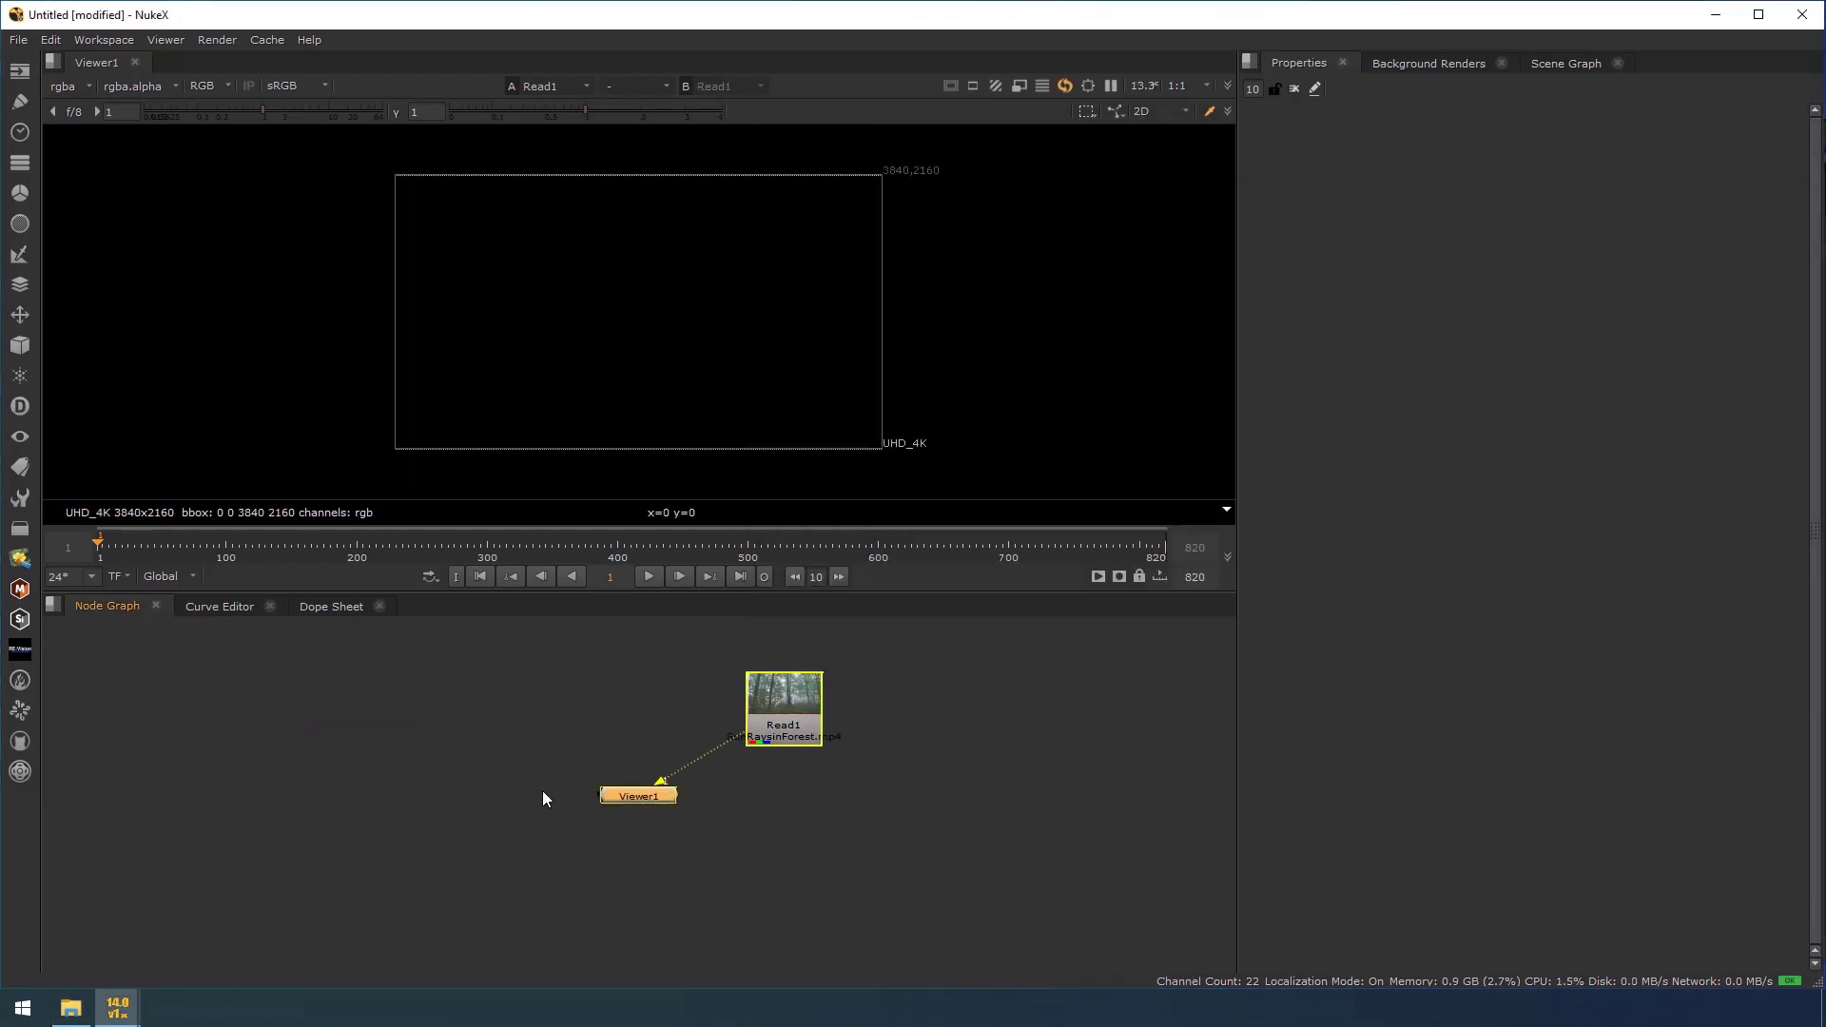
pyautogui.moveTo(640, 795); pyautogui.dragTo(512, 710)
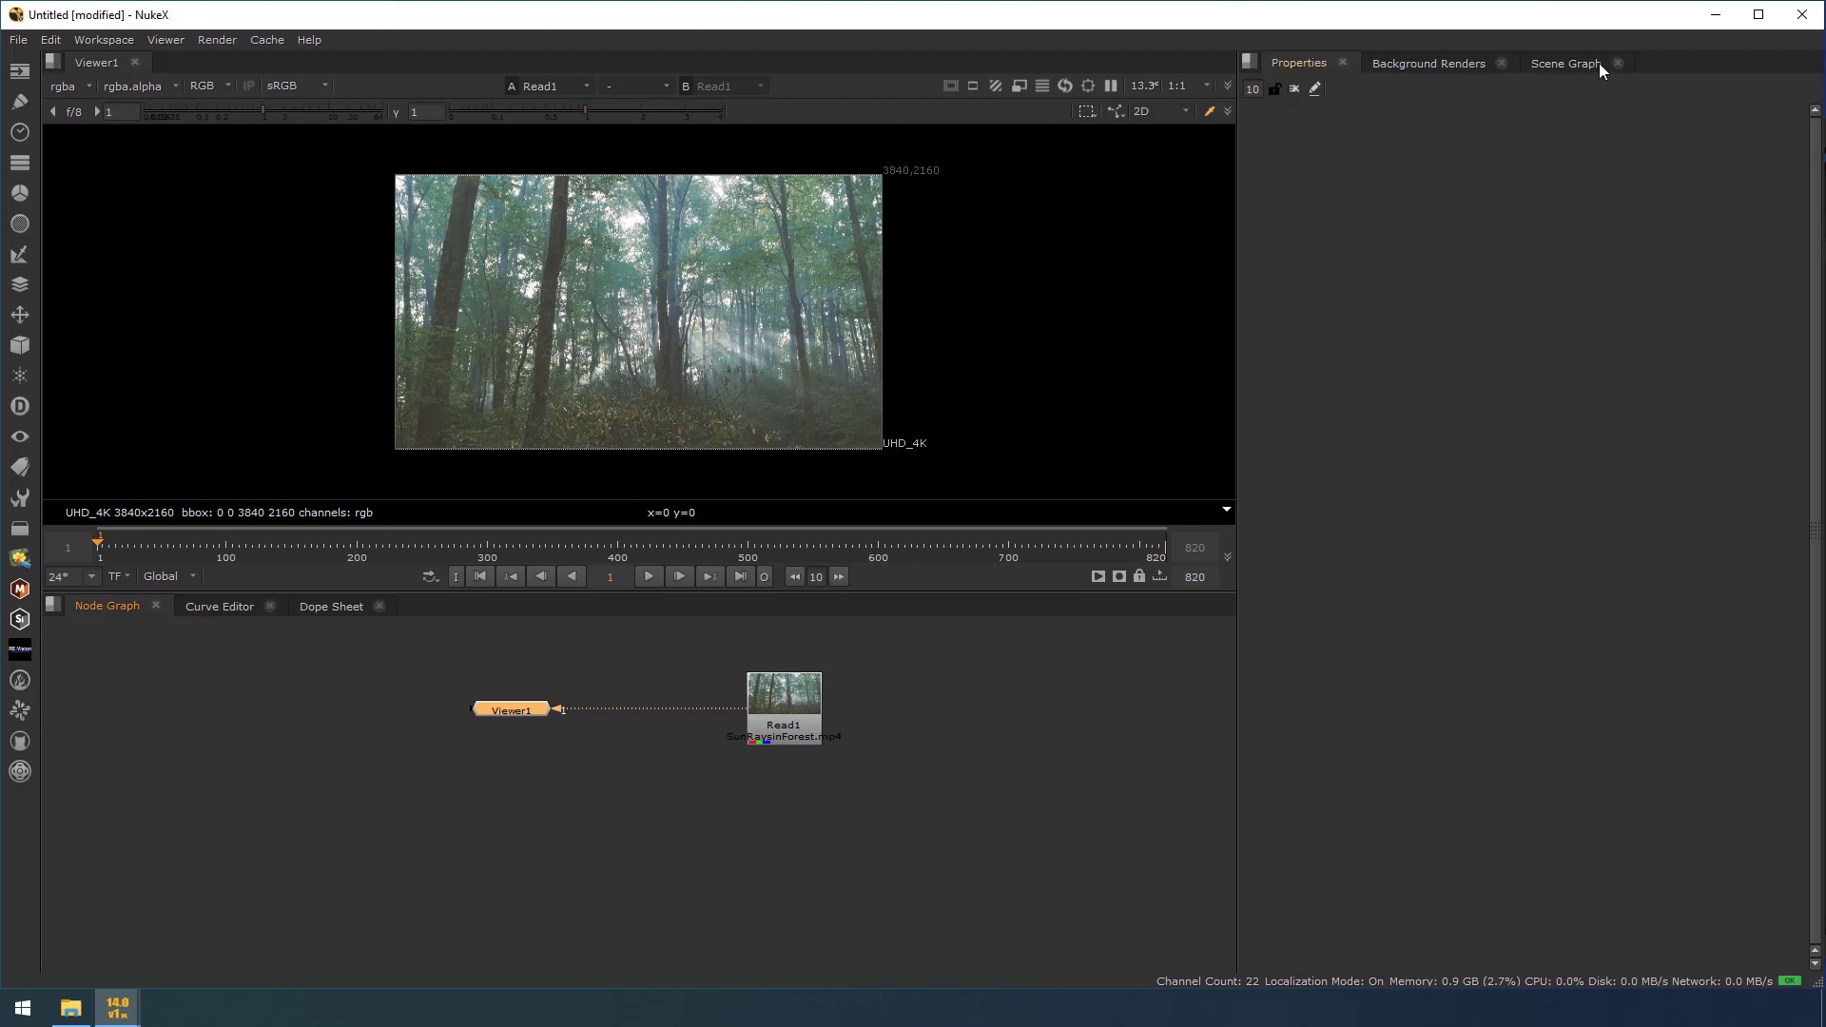
# Close the Background Renders and Scene Graph panels and select Read1
pyautogui.click(1502, 64)
pyautogui.click(1458, 62)
pyautogui.click(809, 715)
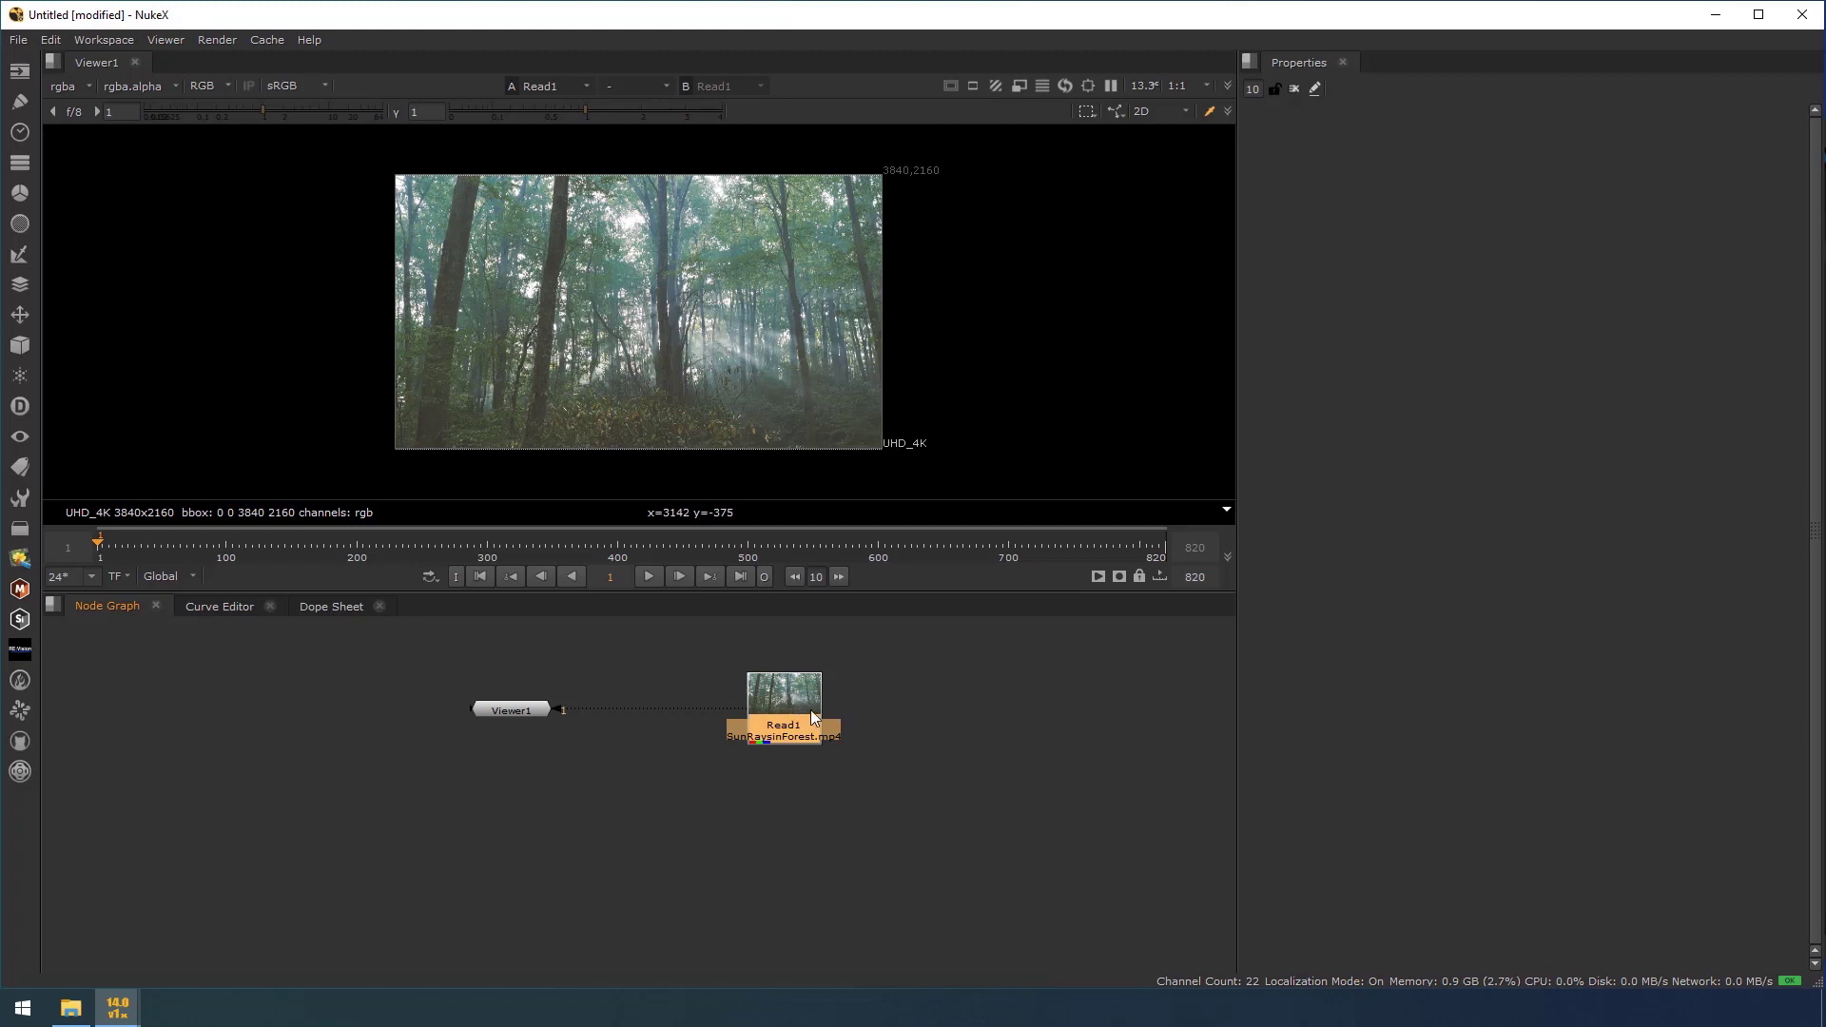
# Open a Script Editor and replace its code with the saved 48-line knob script
pyautogui.rightClick(1440, 54)
pyautogui.moveTo(1515, 226)
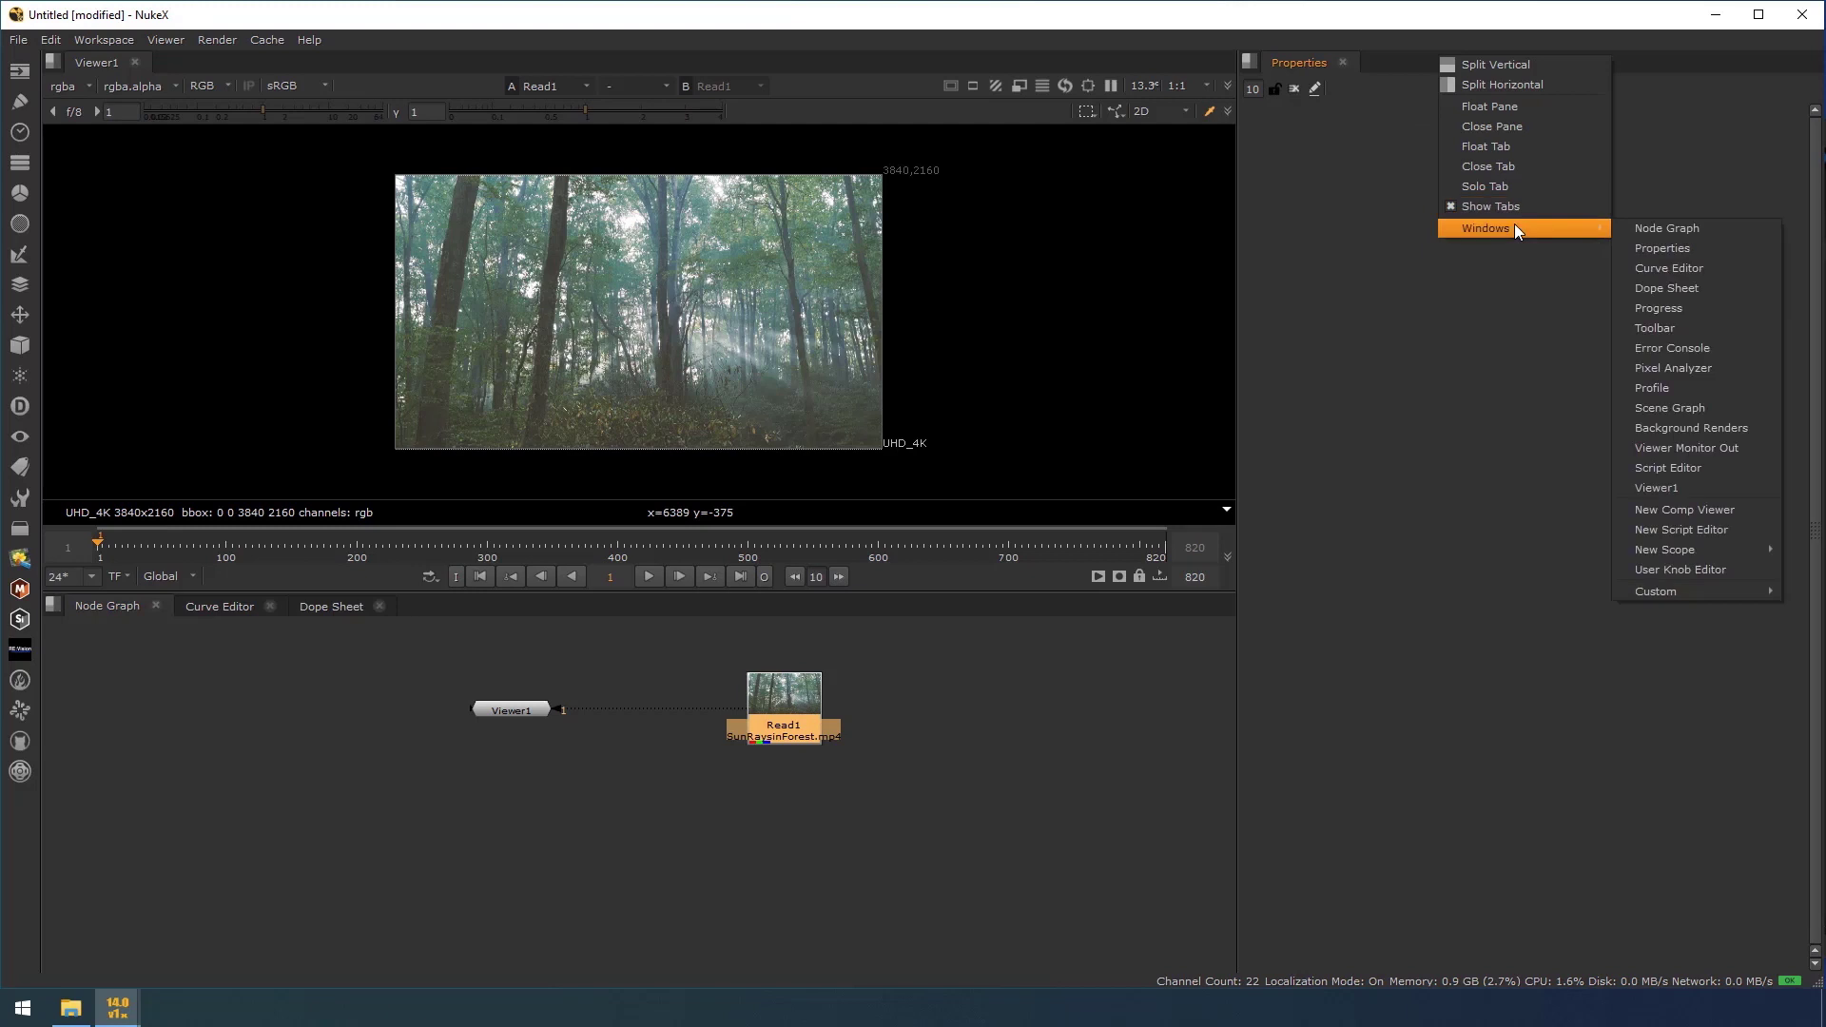
pyautogui.click(1706, 465)
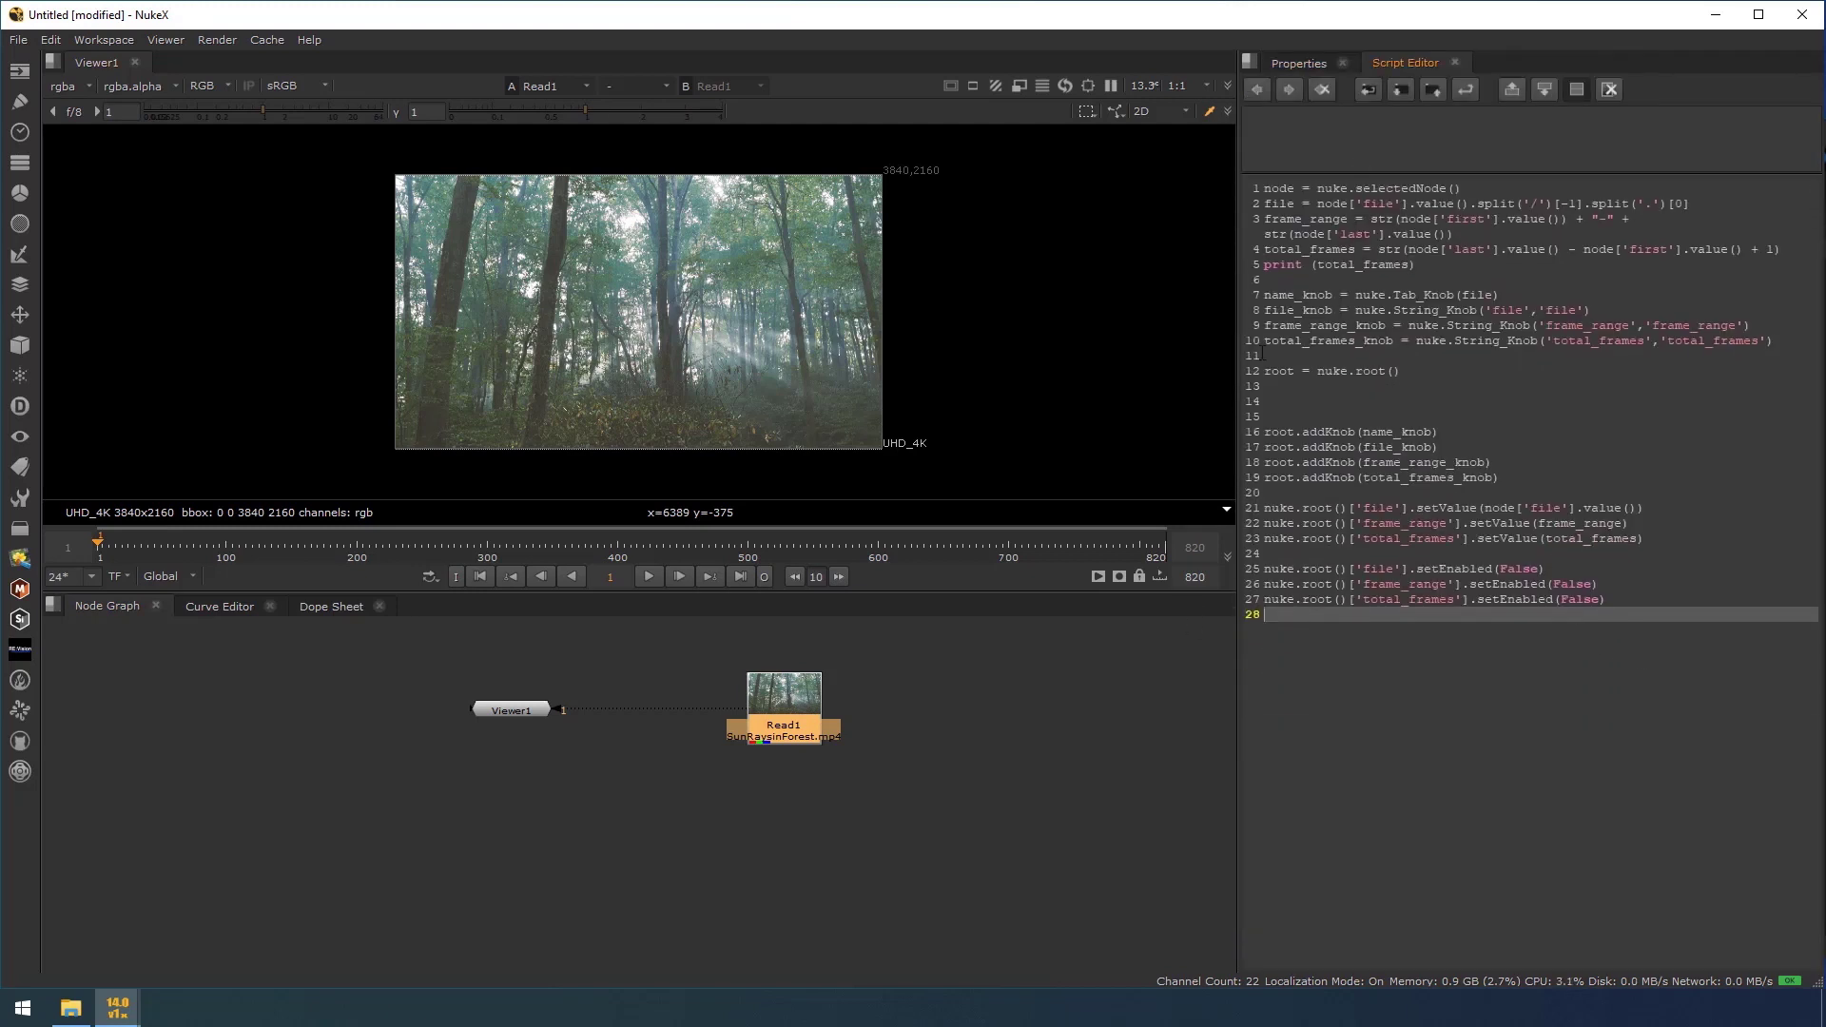
pyautogui.hotkey('ctrl', 'a')
pyautogui.press('Delete')
pyautogui.press('super+v')
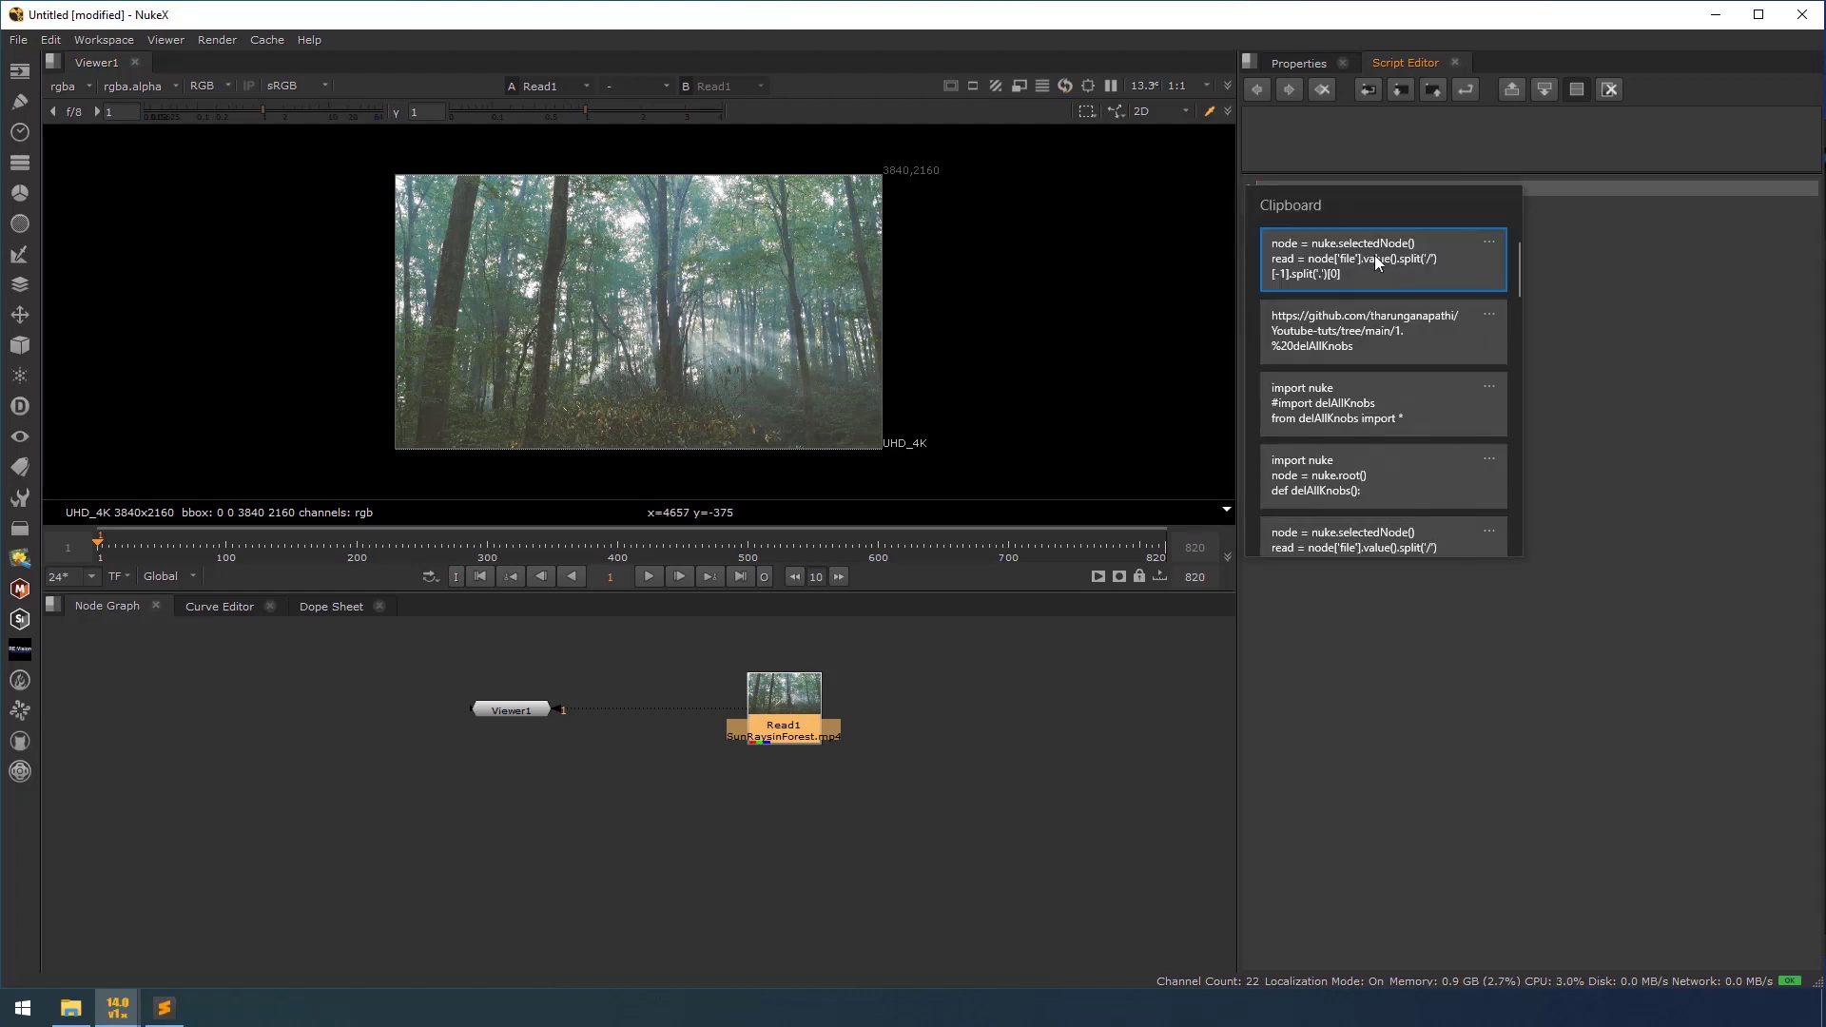
pyautogui.click(1376, 263)
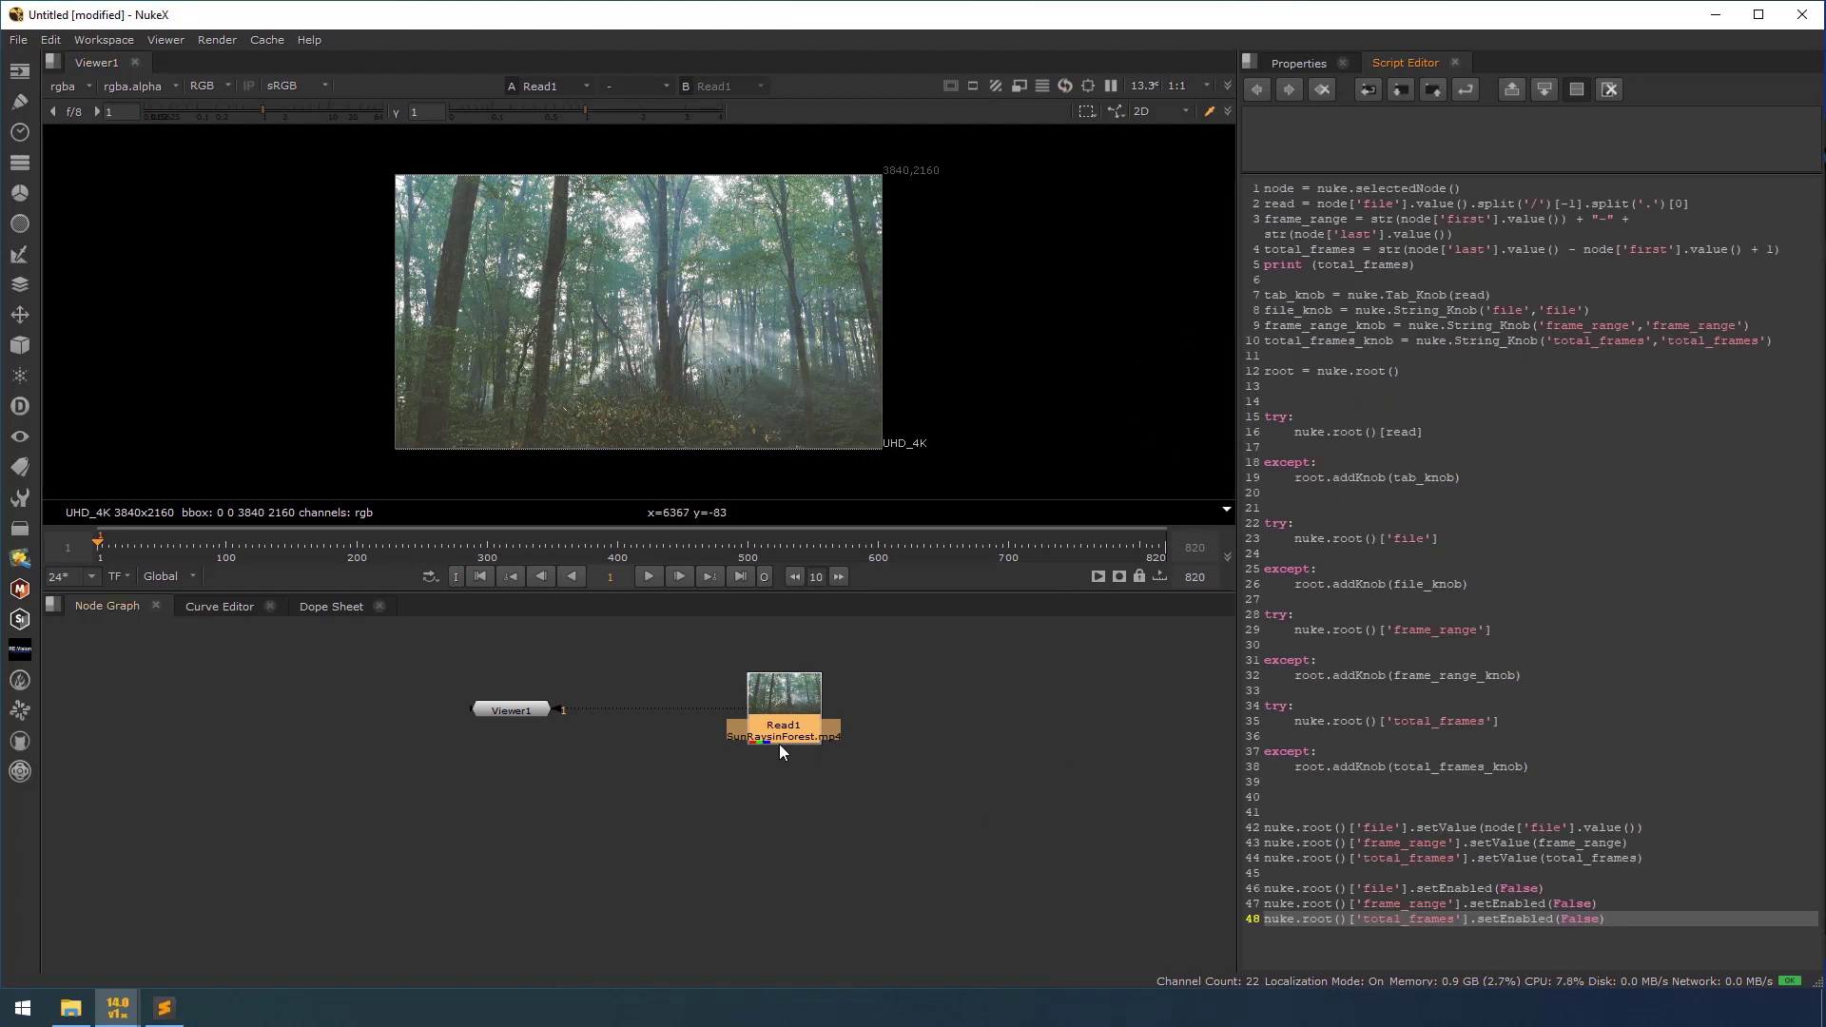
# Run the script on Read1, returning 820, and dock Properties between viewer and Script Editor
pyautogui.click(1533, 584)
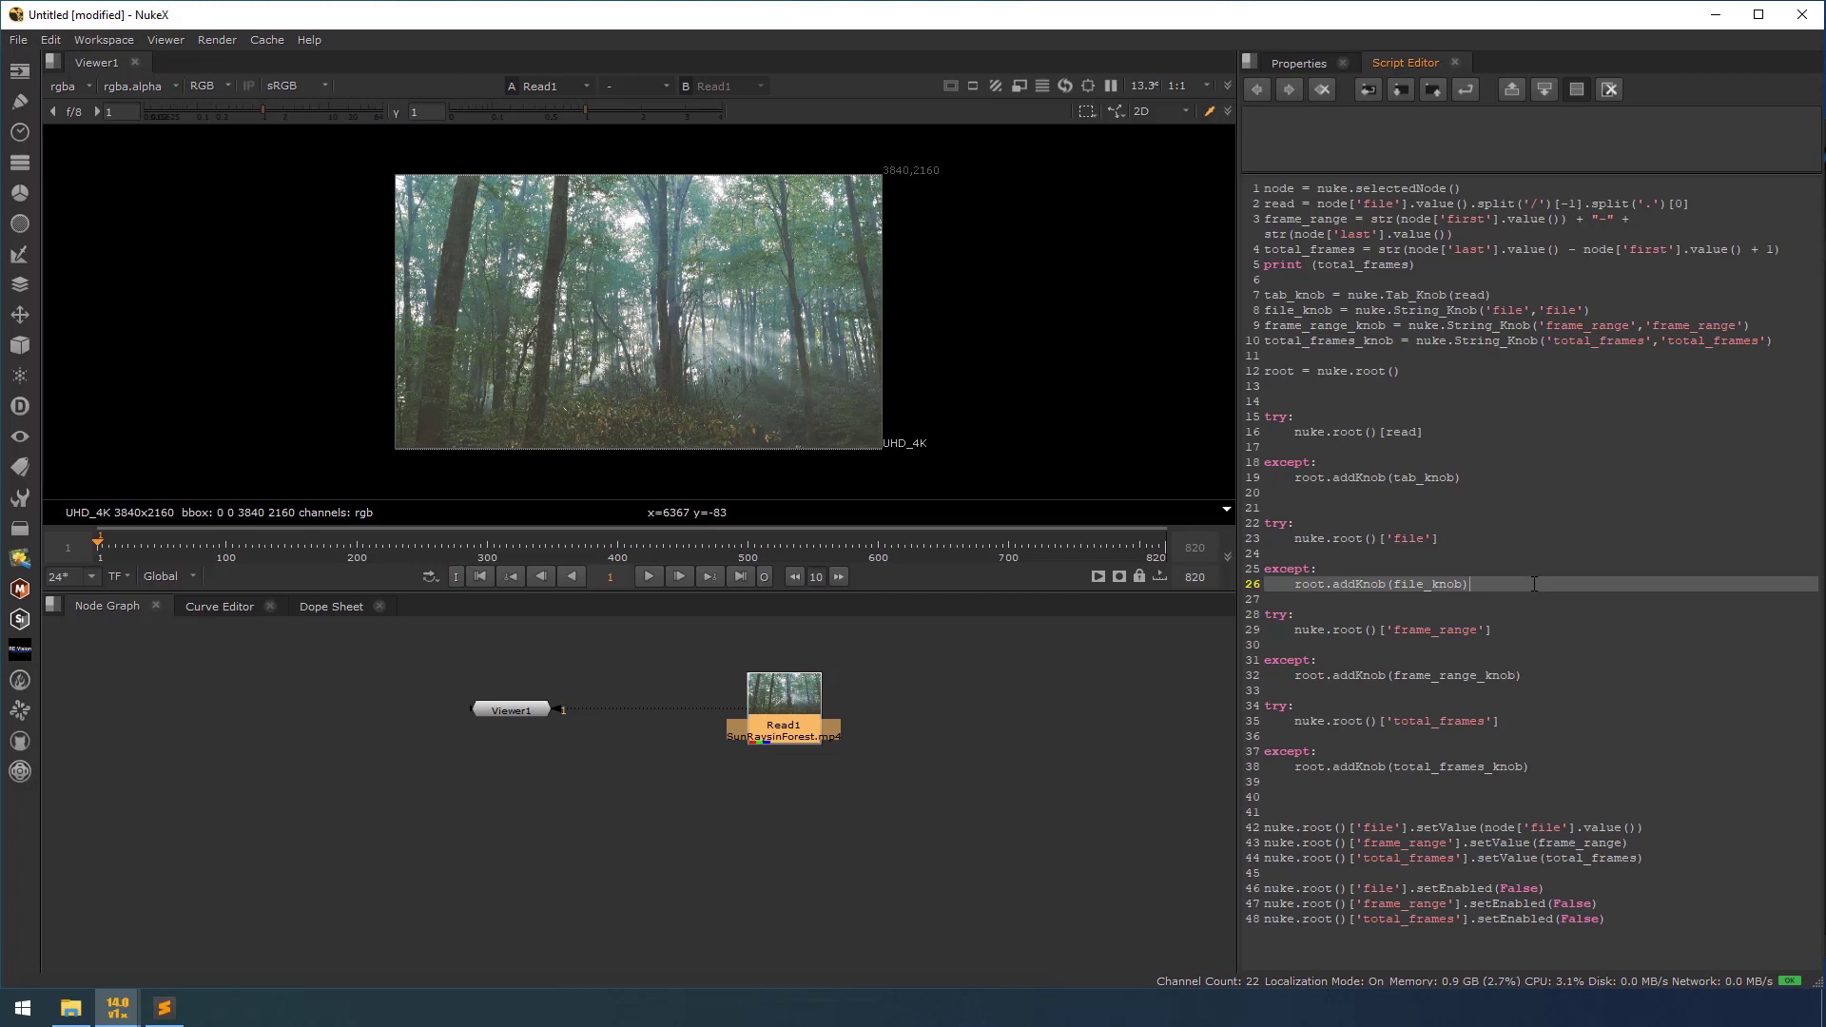
pyautogui.hotkey('ctrl', 'Return')
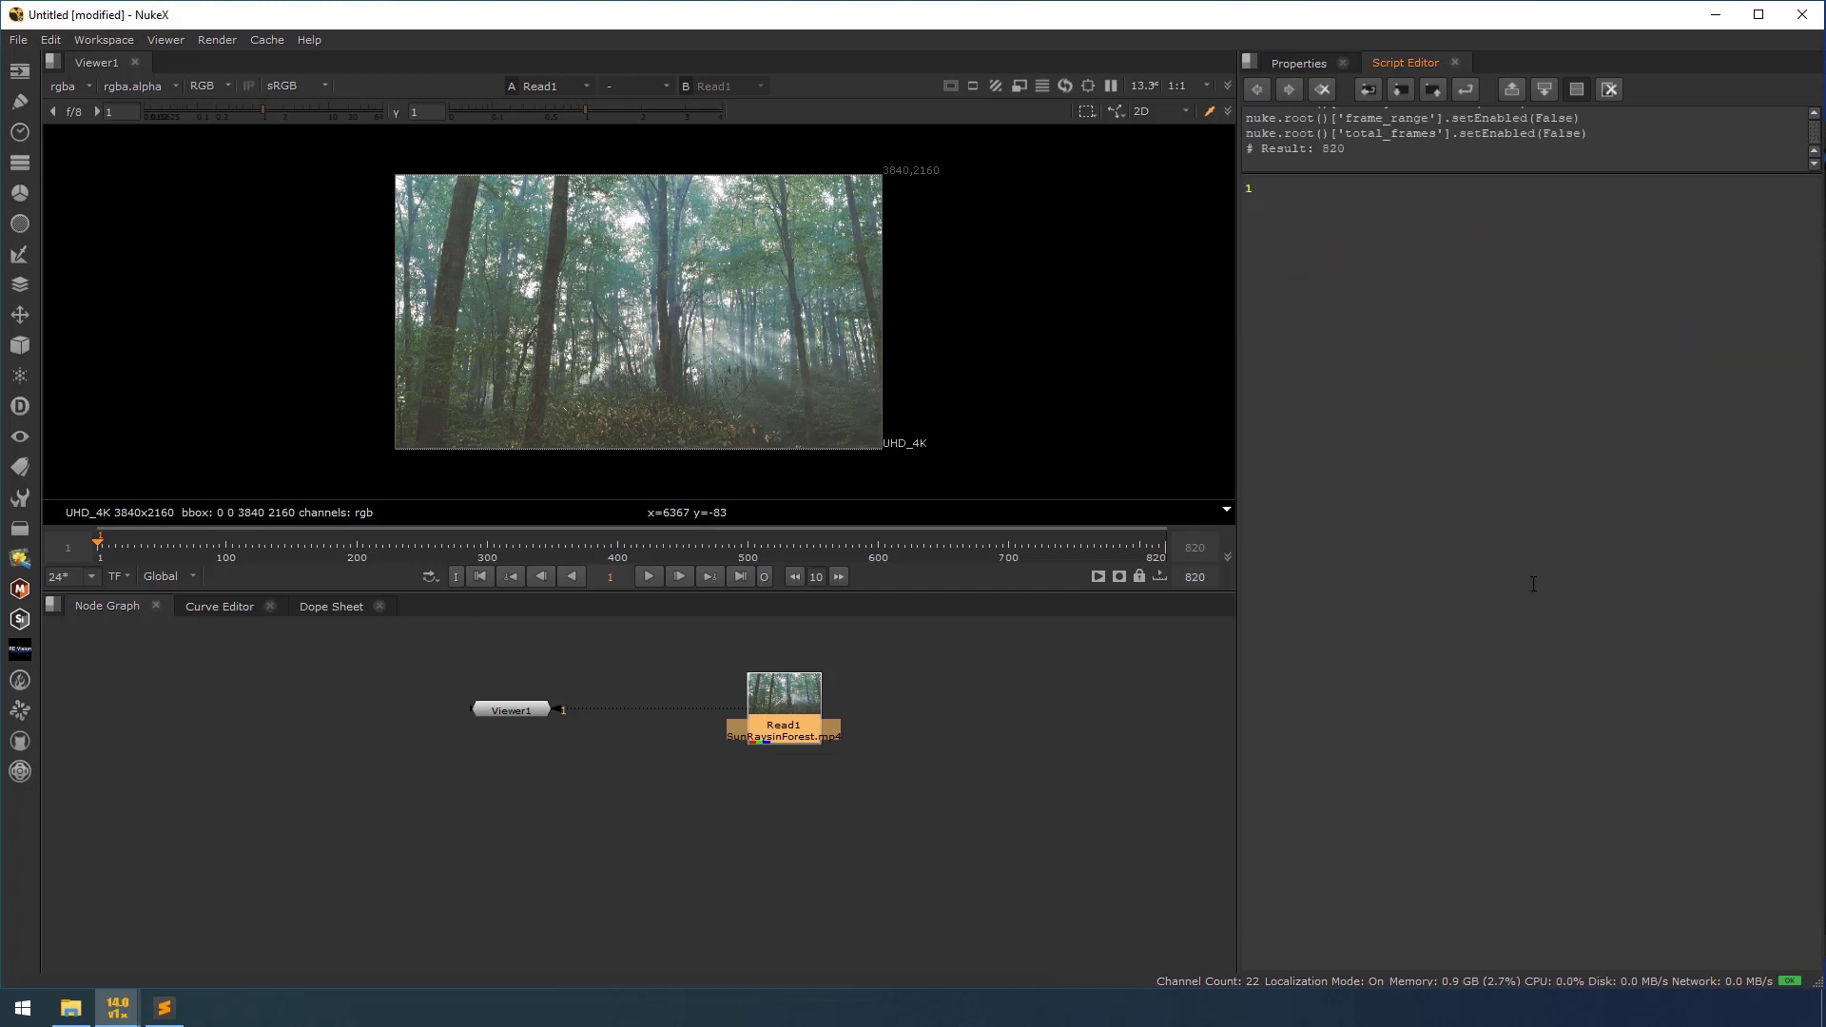
pyautogui.moveTo(1294, 60); pyautogui.dragTo(1223, 247)
pyautogui.click(1065, 717)
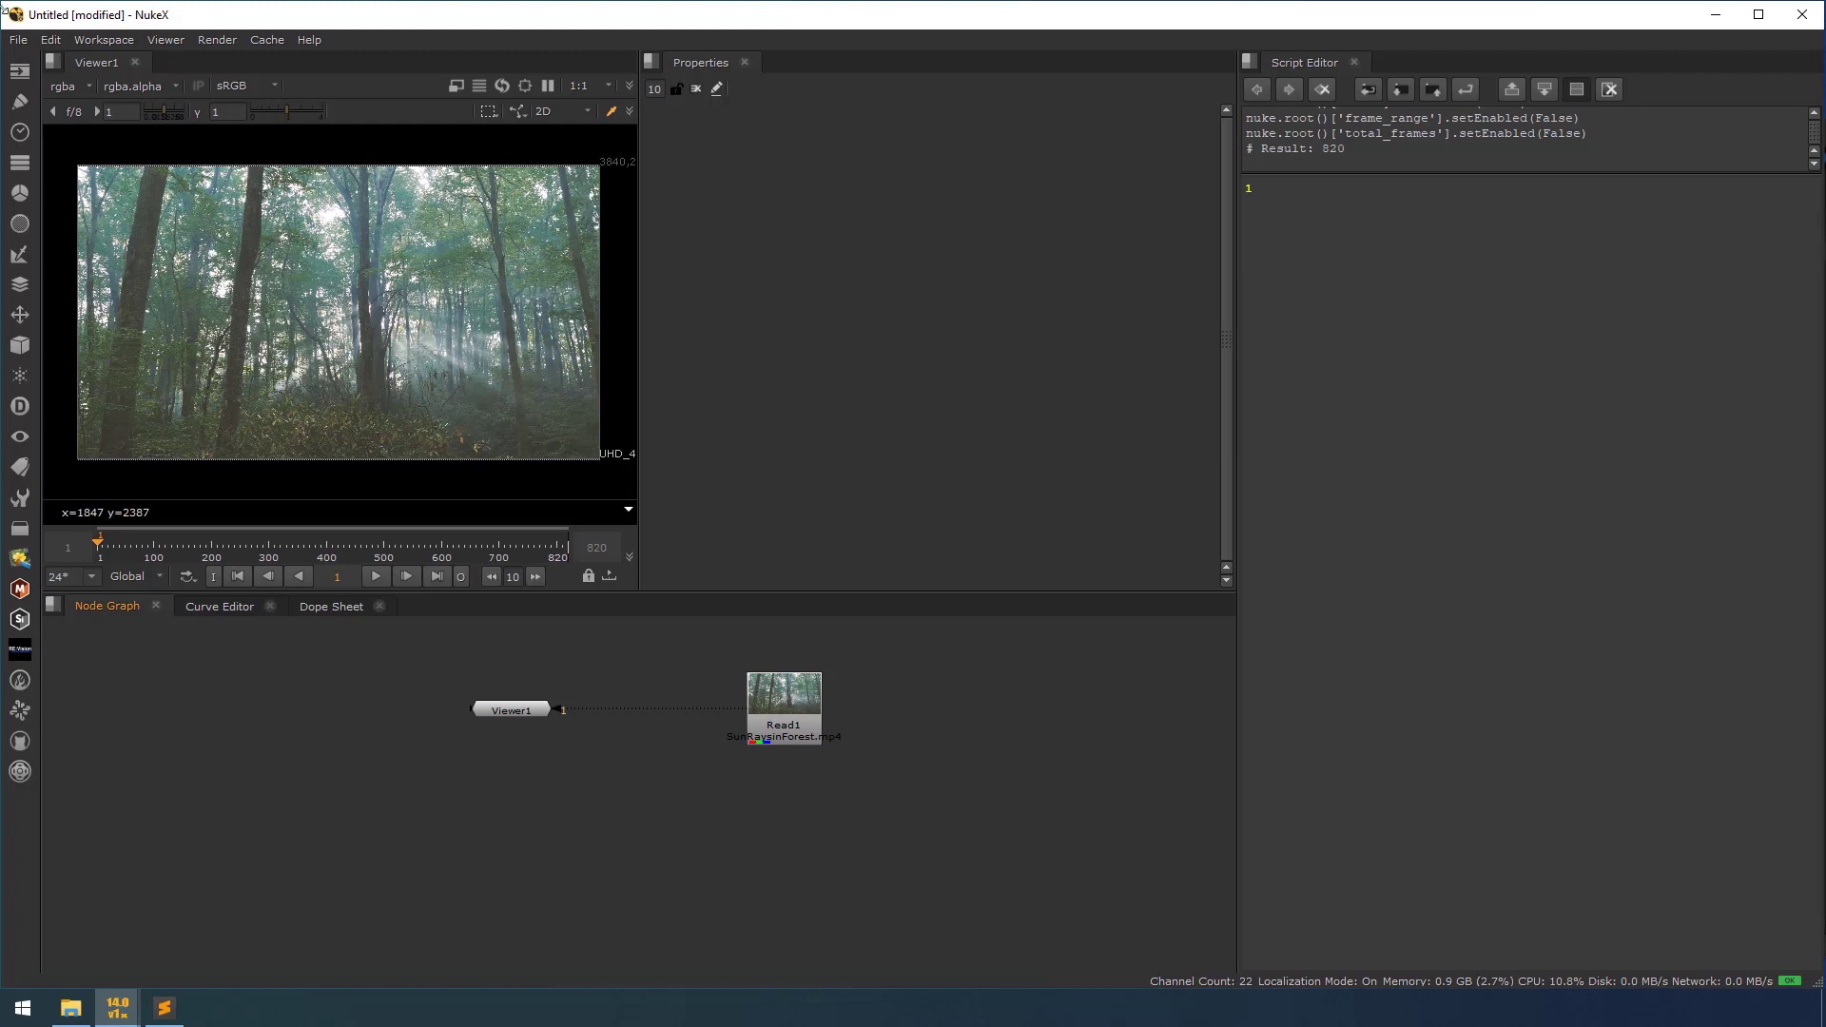
# Open Edit > Project Settings to show the SunRaysinForest tab with frame_range 1-820 and total_frames 820
pyautogui.click(50, 39)
pyautogui.click(125, 548)
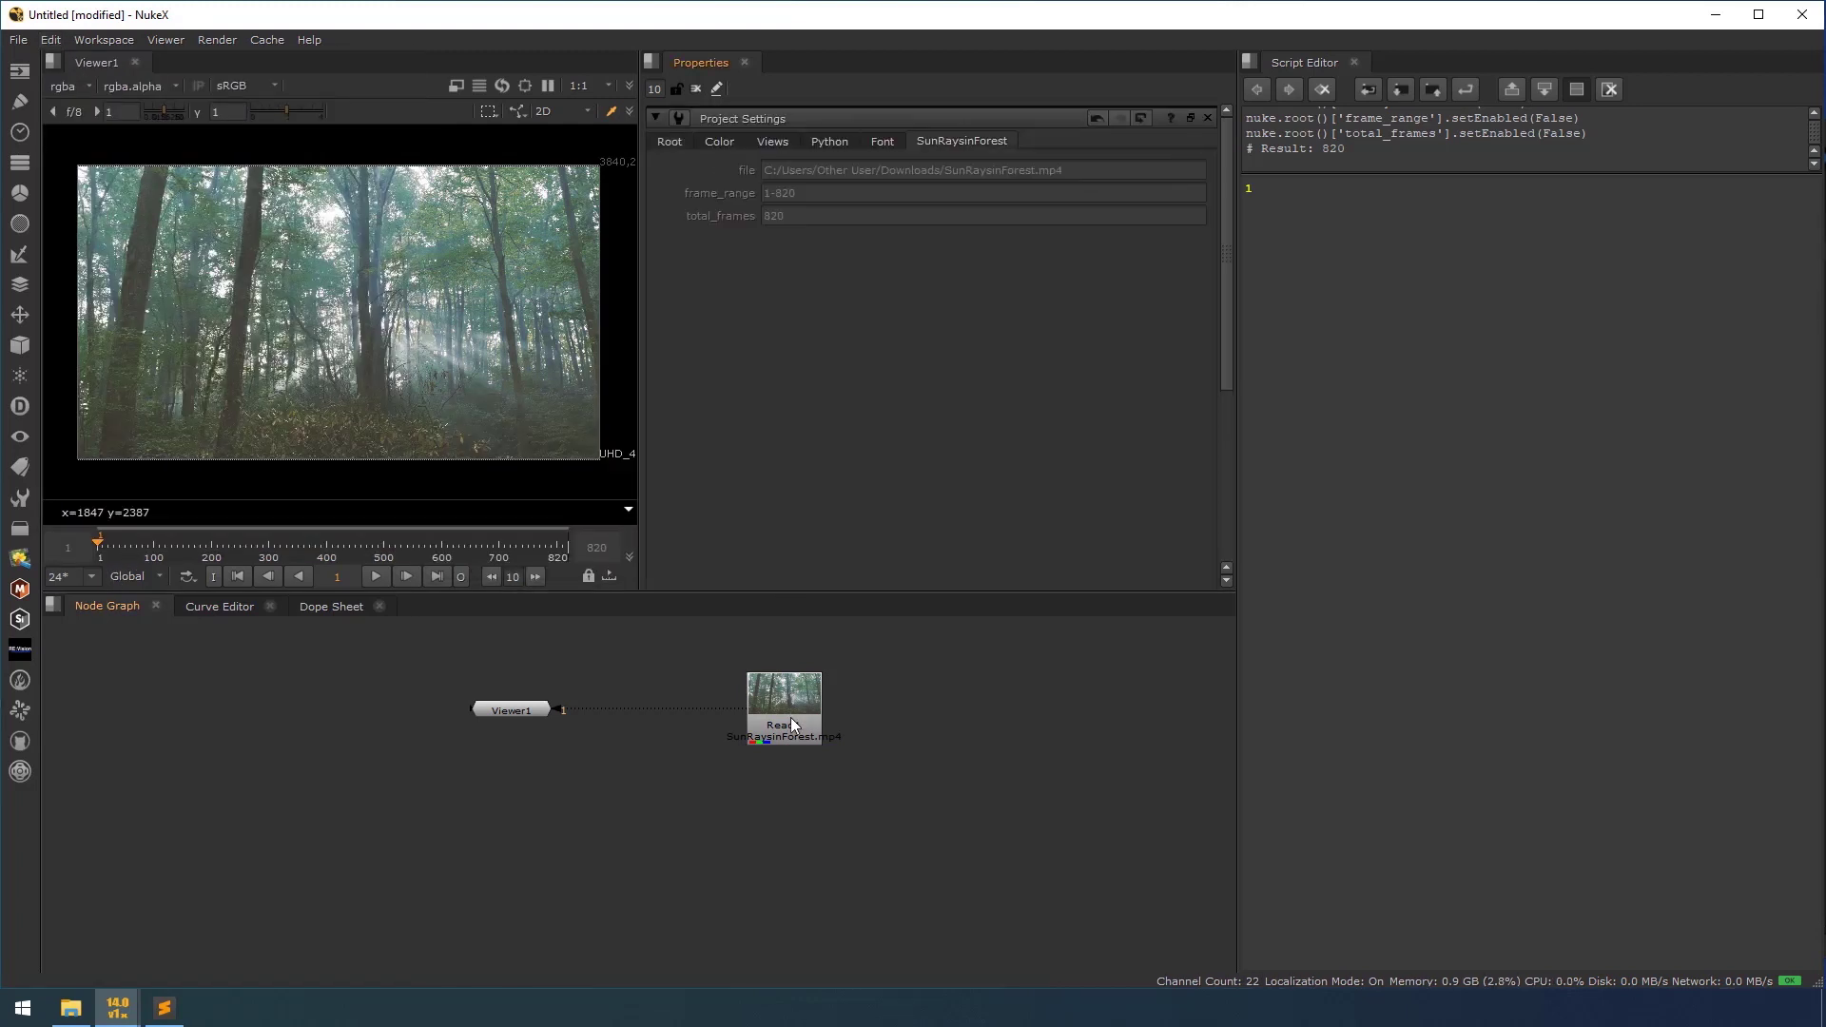
pyautogui.scroll(3, 794, 718)
pyautogui.moveTo(706, 740); pyautogui.dragTo(549, 761, button='middle')
pyautogui.scroll(2, 549, 761)
pyautogui.moveTo(715, 791); pyautogui.dragTo(876, 807)
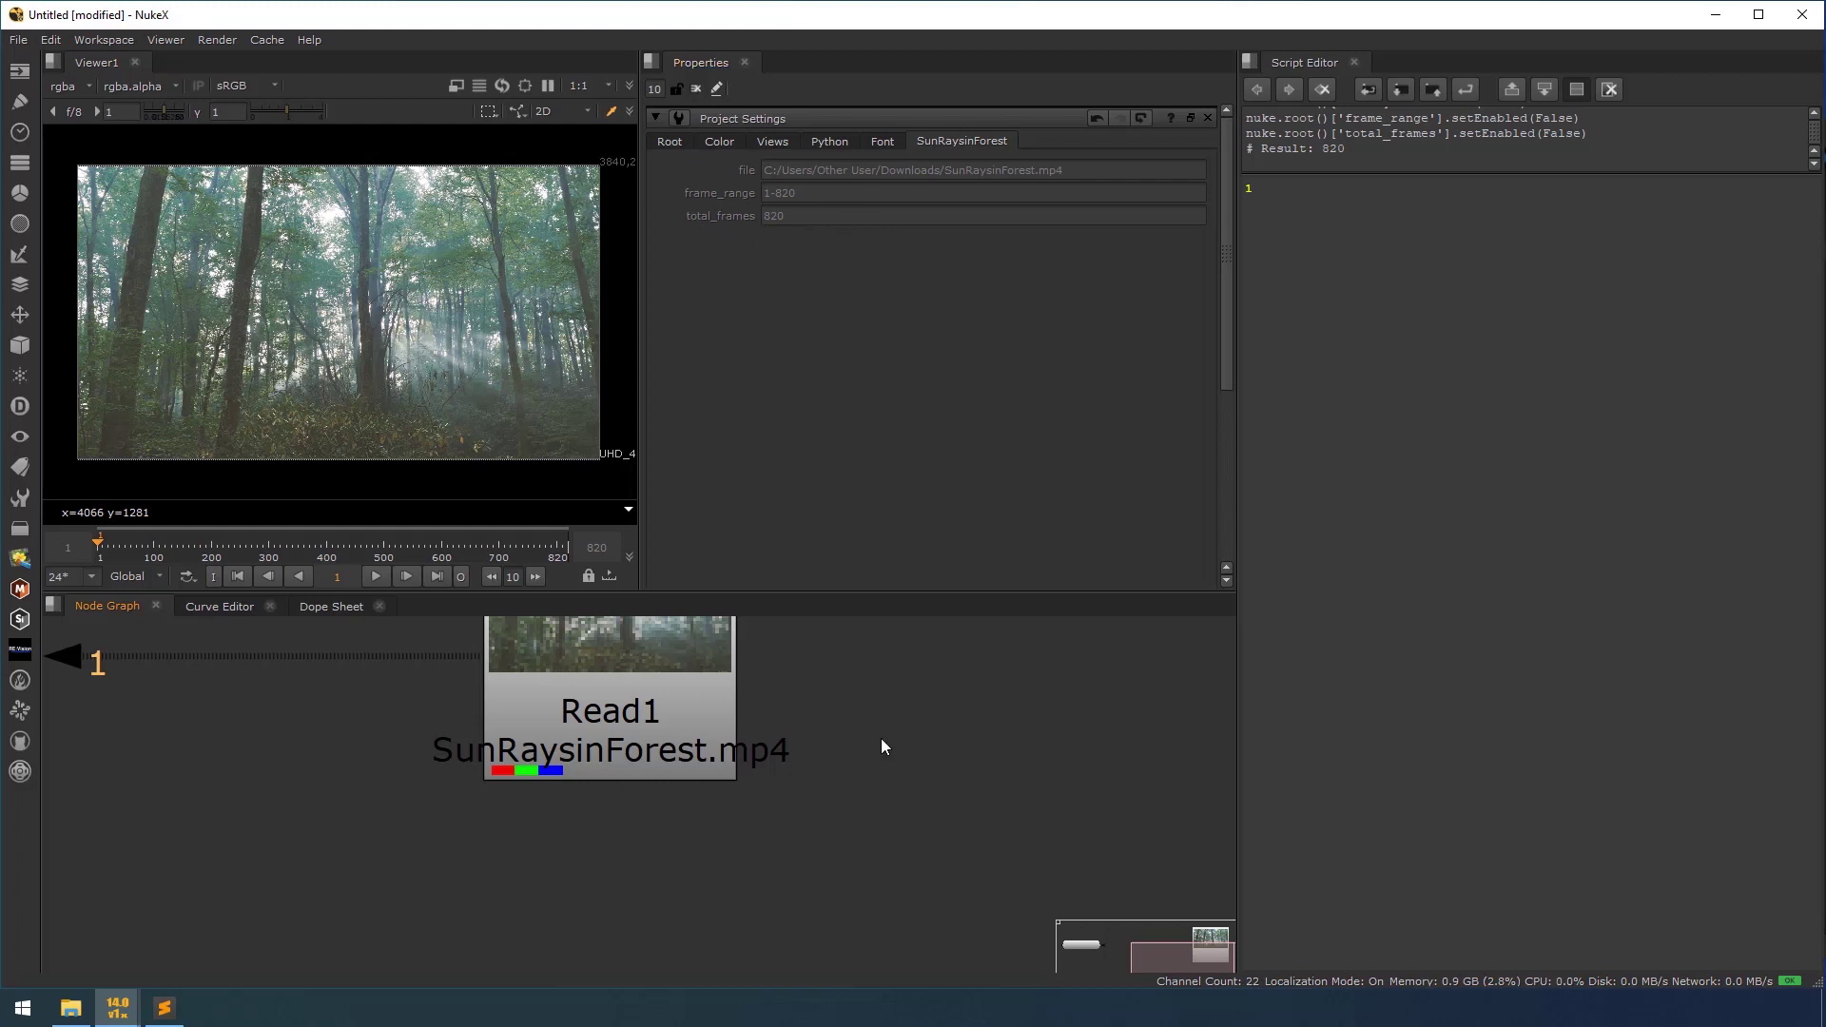
# Save the comp to the Desktop as rain_v001.nk, then use File > Close Comp
pyautogui.hotkey('ctrl', 's')
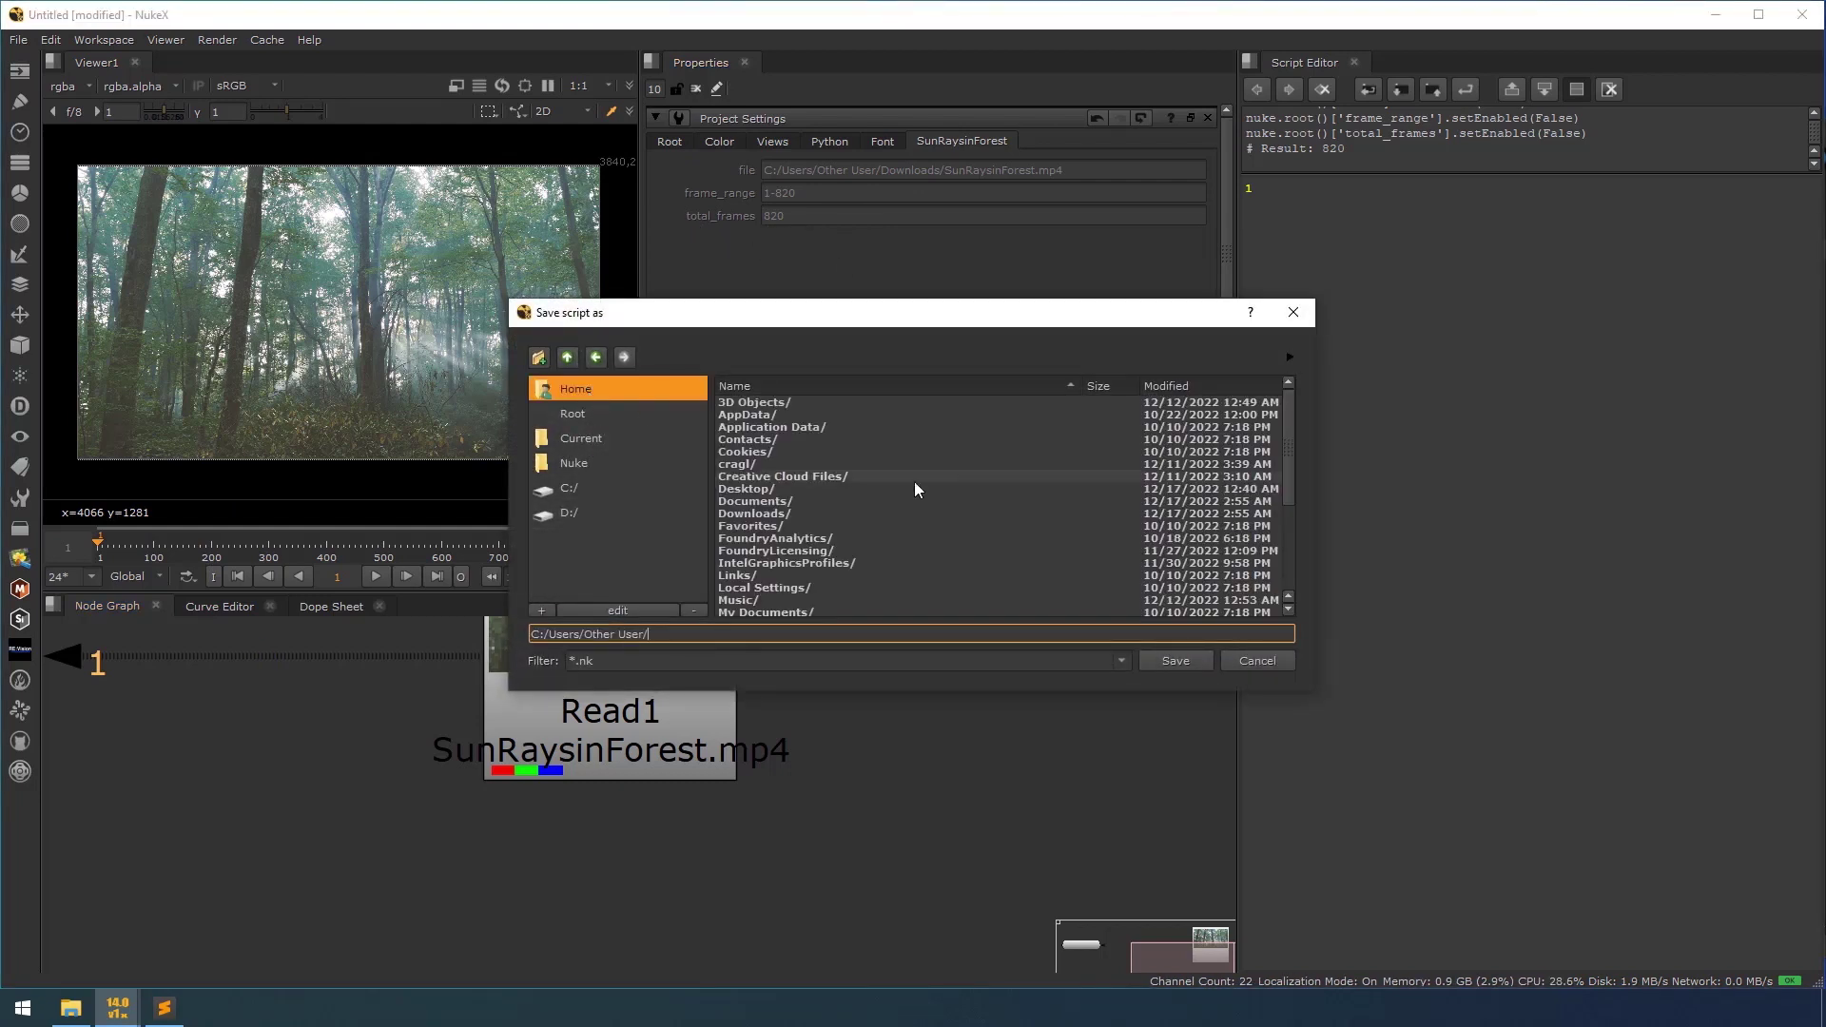
pyautogui.doubleClick(772, 489)
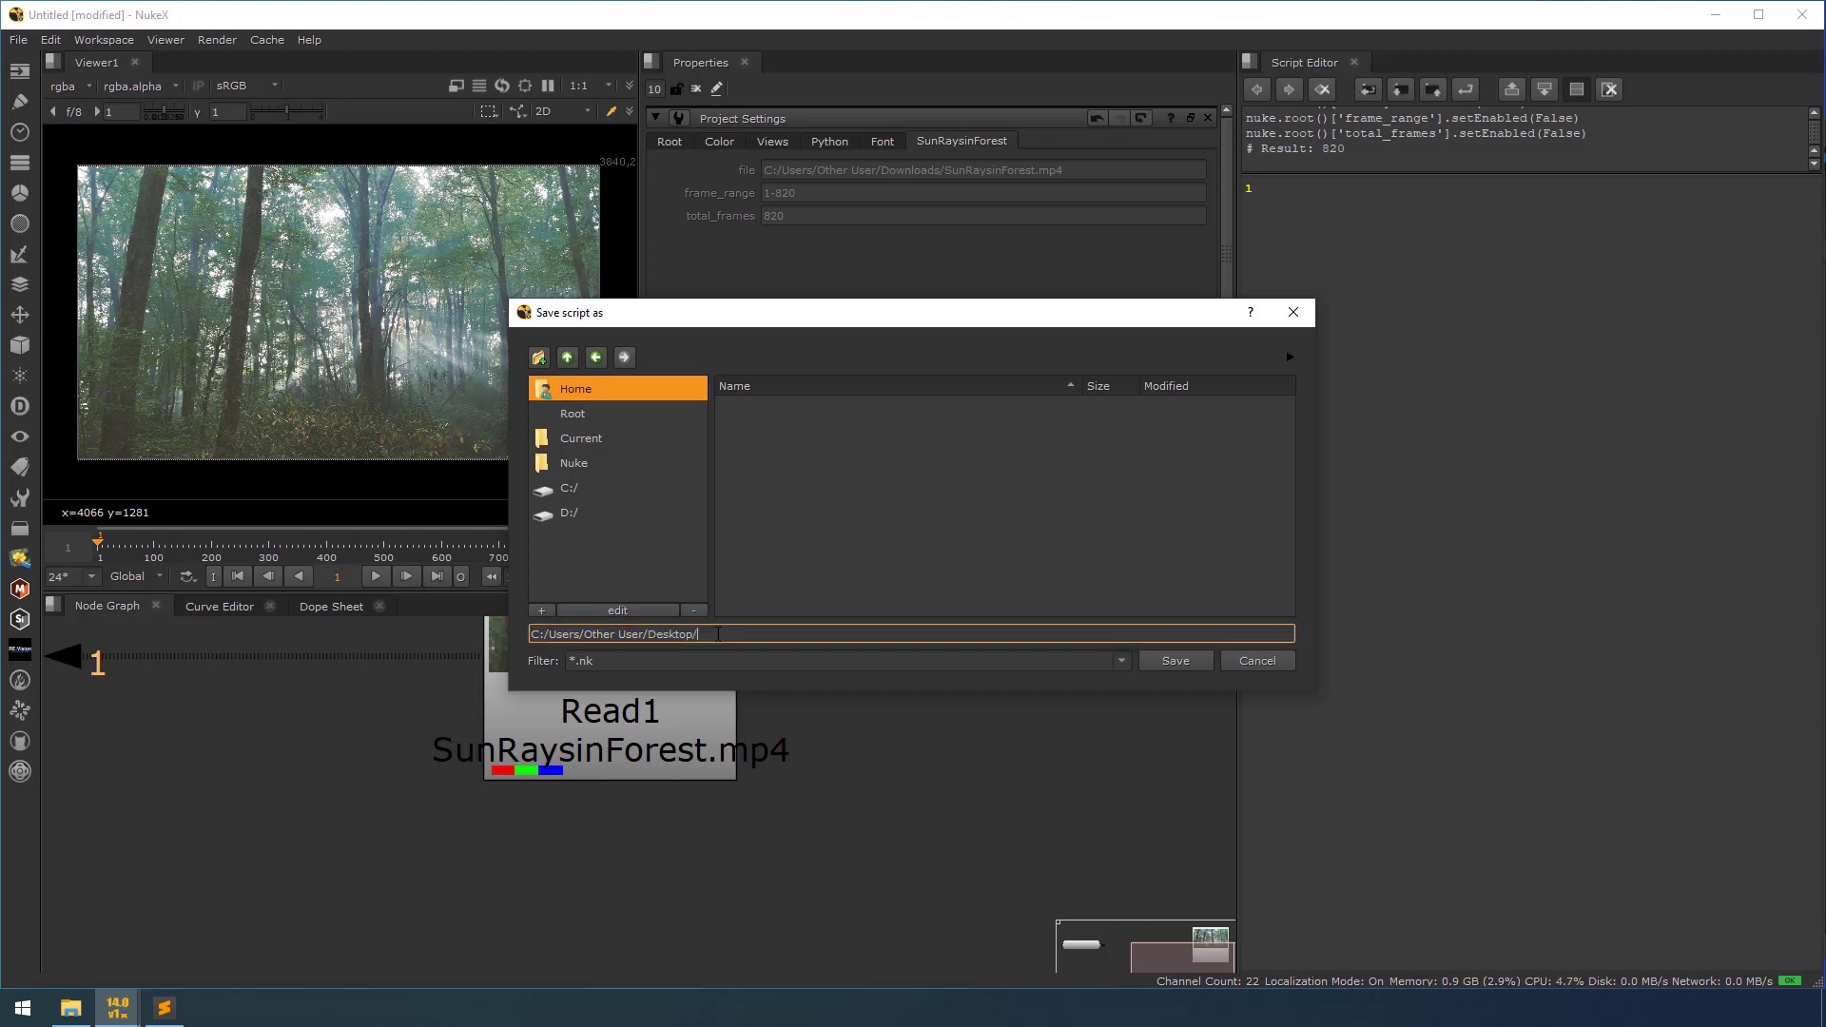
pyautogui.write('rain_v001')
pyautogui.click(1174, 661)
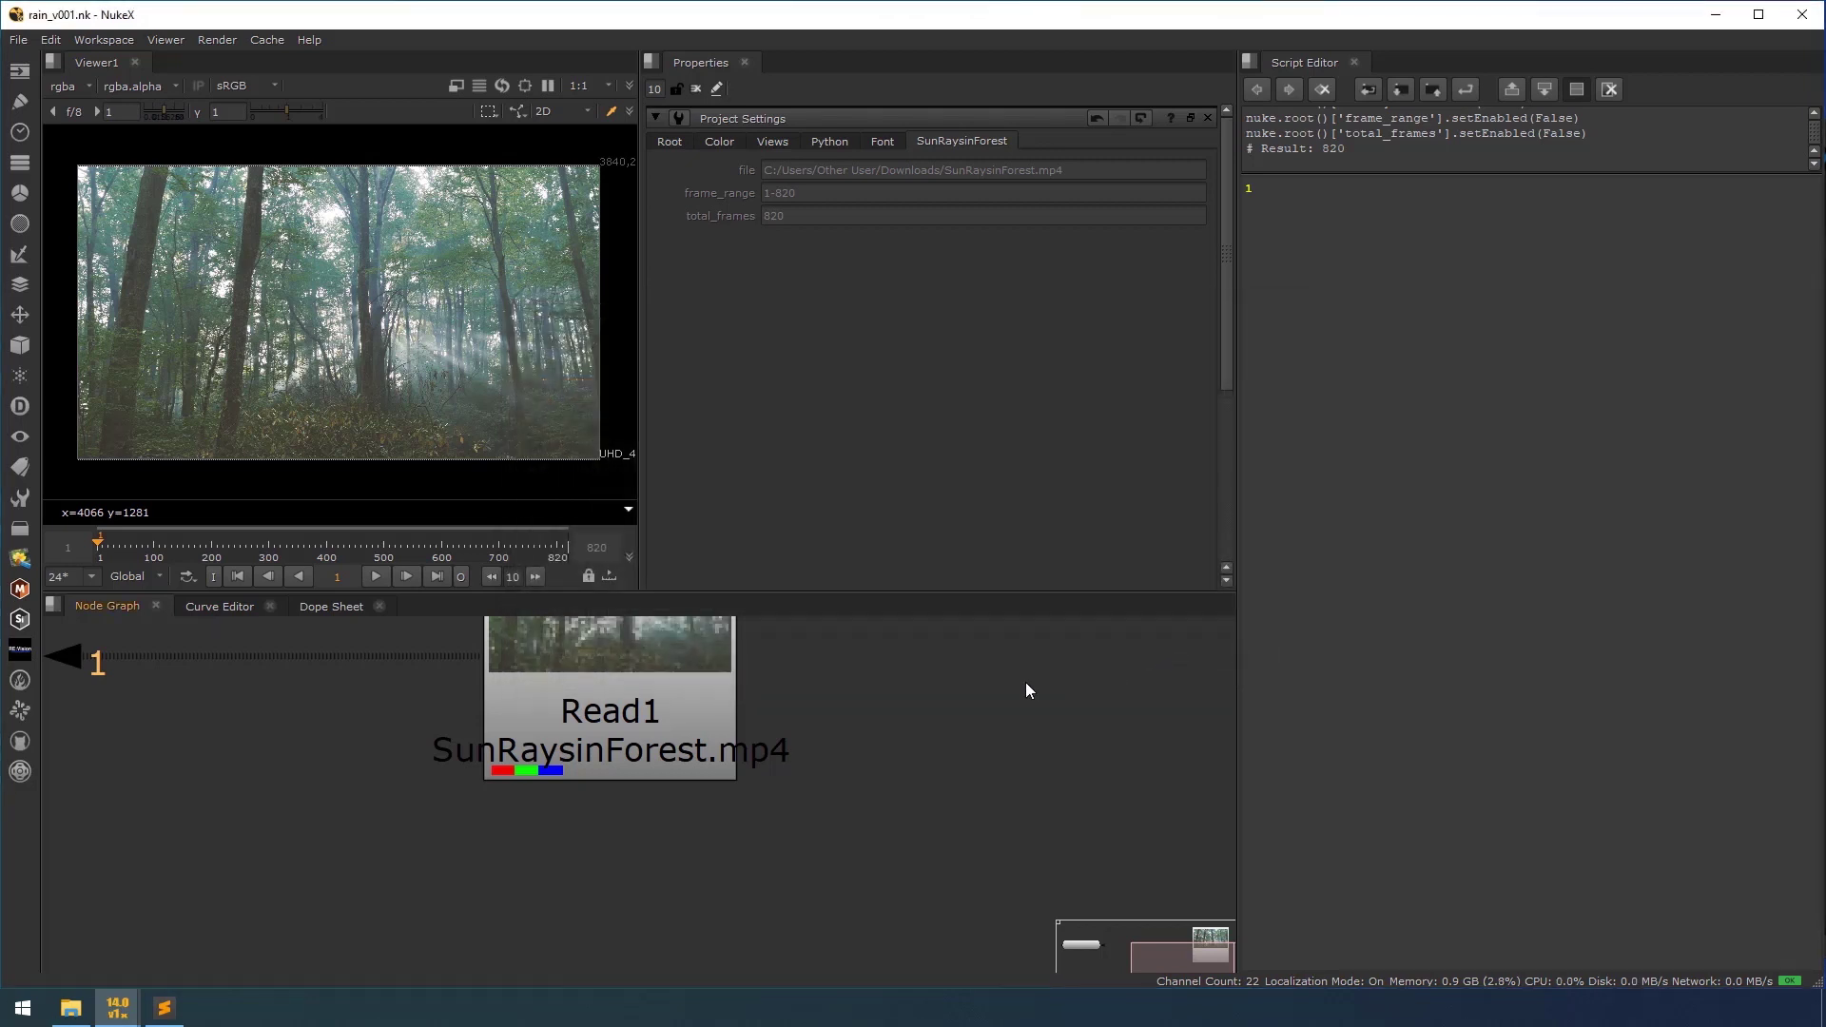
pyautogui.click(18, 40)
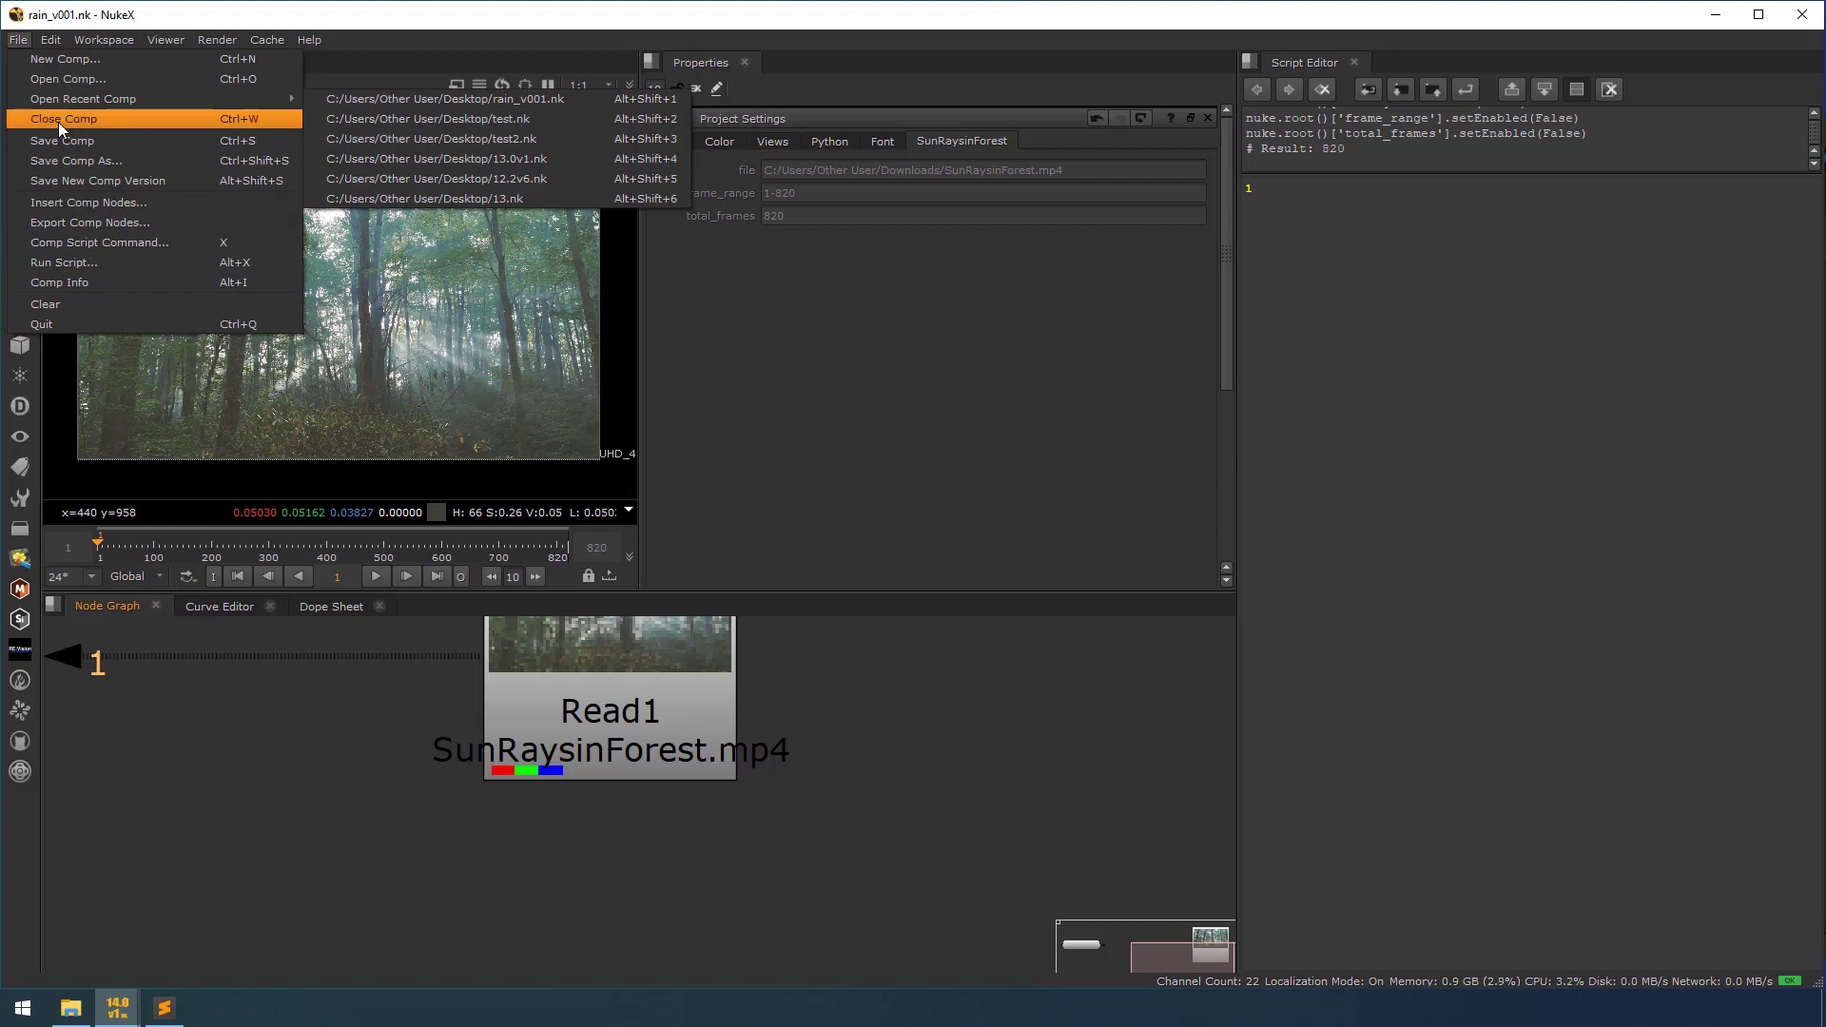
pyautogui.click(59, 120)
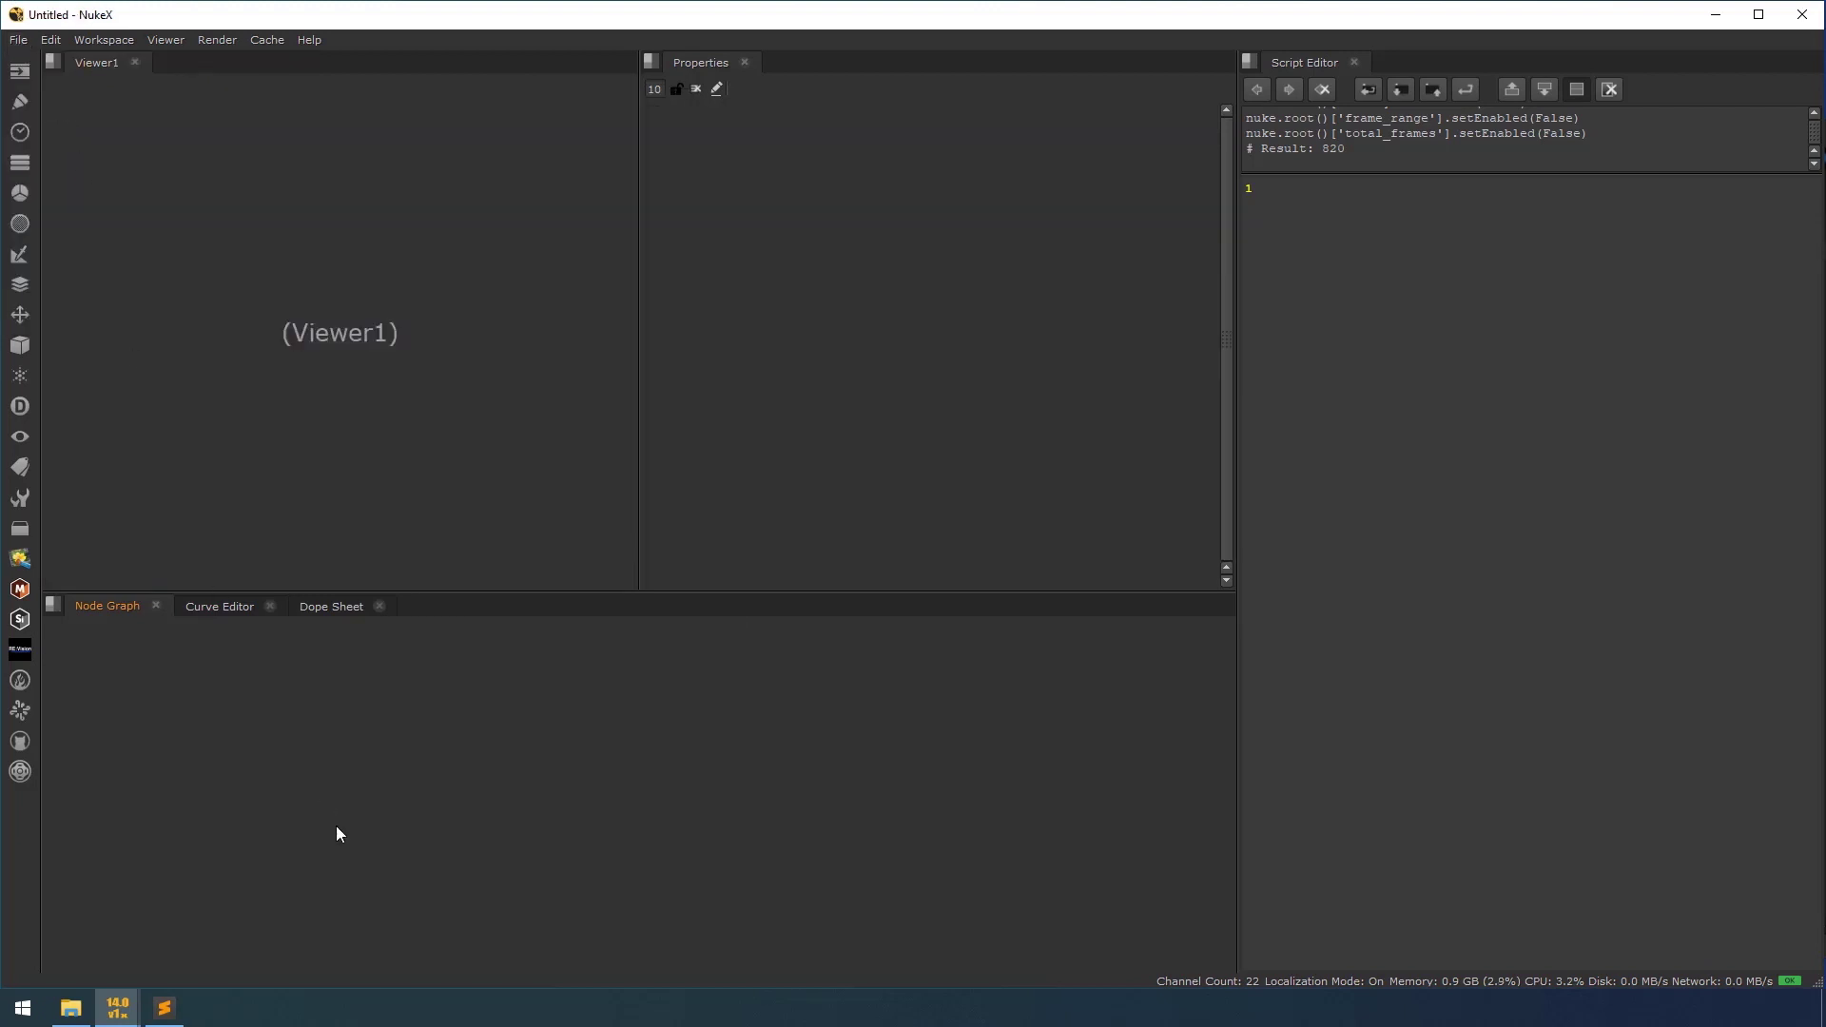
# Check that Project Settings still has an empty SunRaysinForest tab
pyautogui.click(55, 43)
pyautogui.click(143, 522)
pyautogui.click(938, 140)
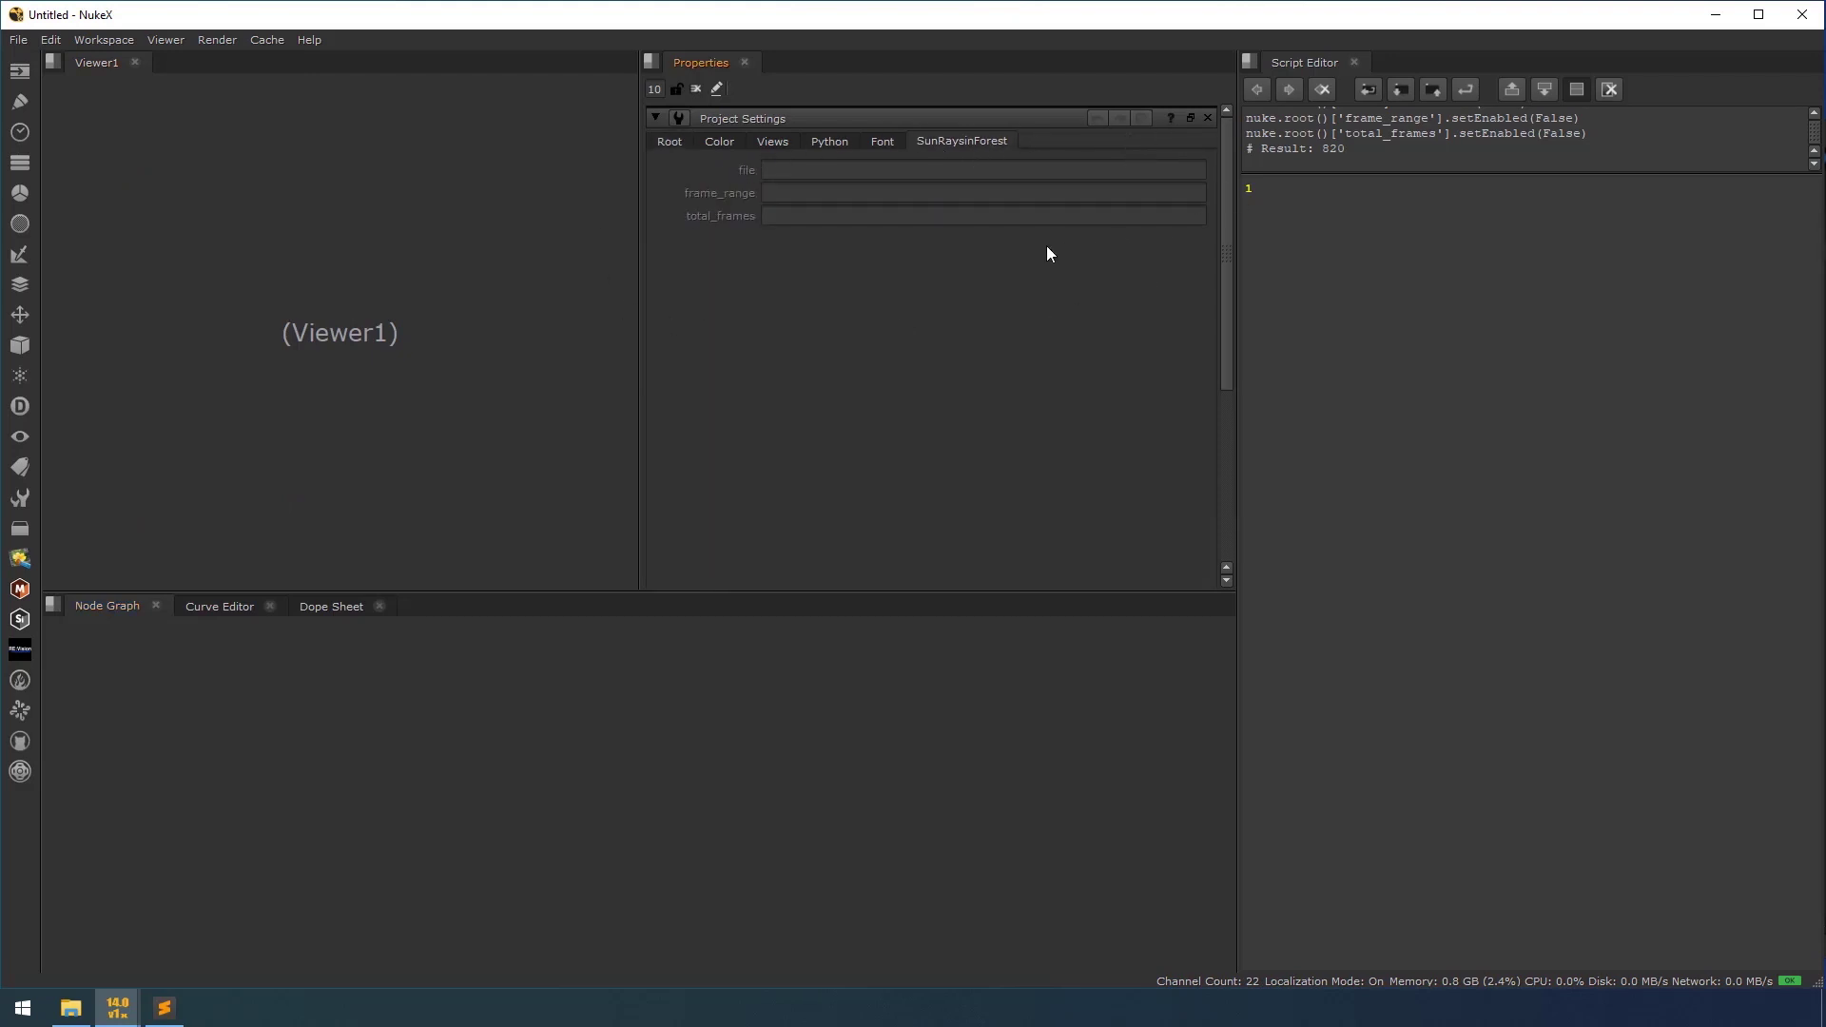
# Bring drone_001.mp4 from Downloads into the Node Graph as Read1 and view it
pyautogui.click(70, 1008)
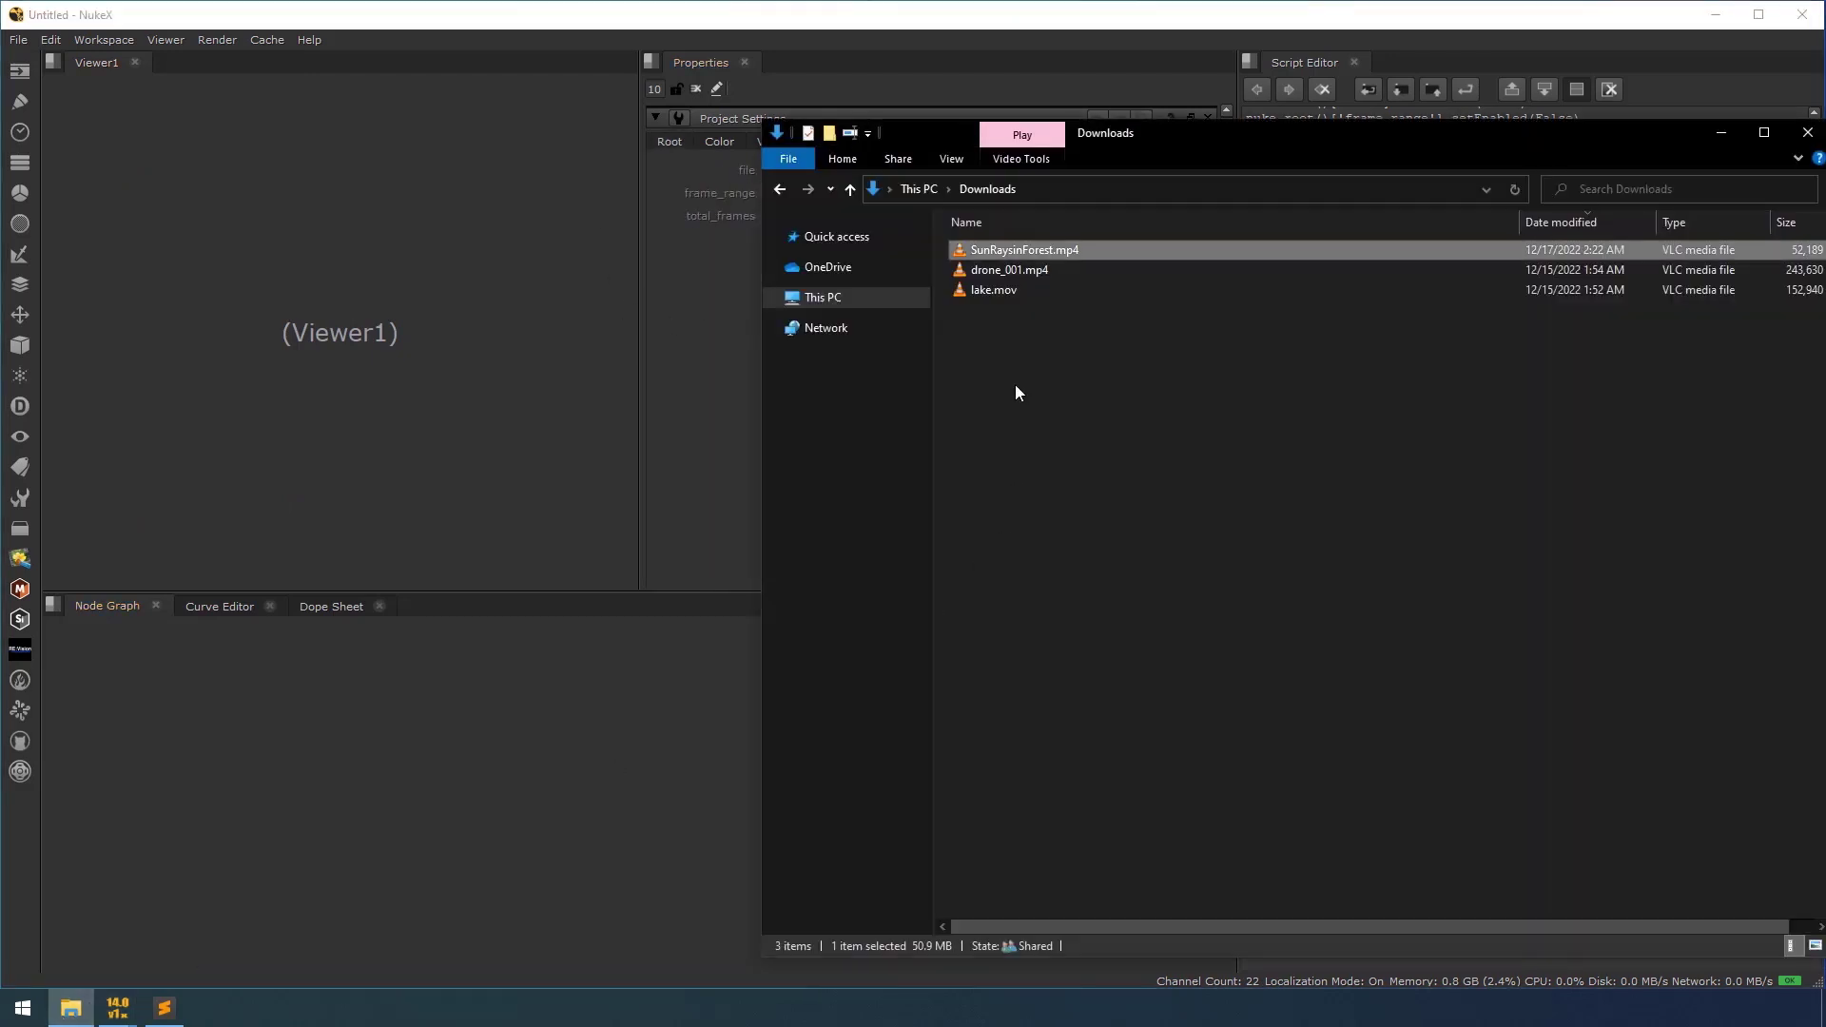
pyautogui.click(1037, 272)
pyautogui.moveTo(1037, 272); pyautogui.dragTo(249, 697)
pyautogui.click(346, 716)
pyautogui.press('1')
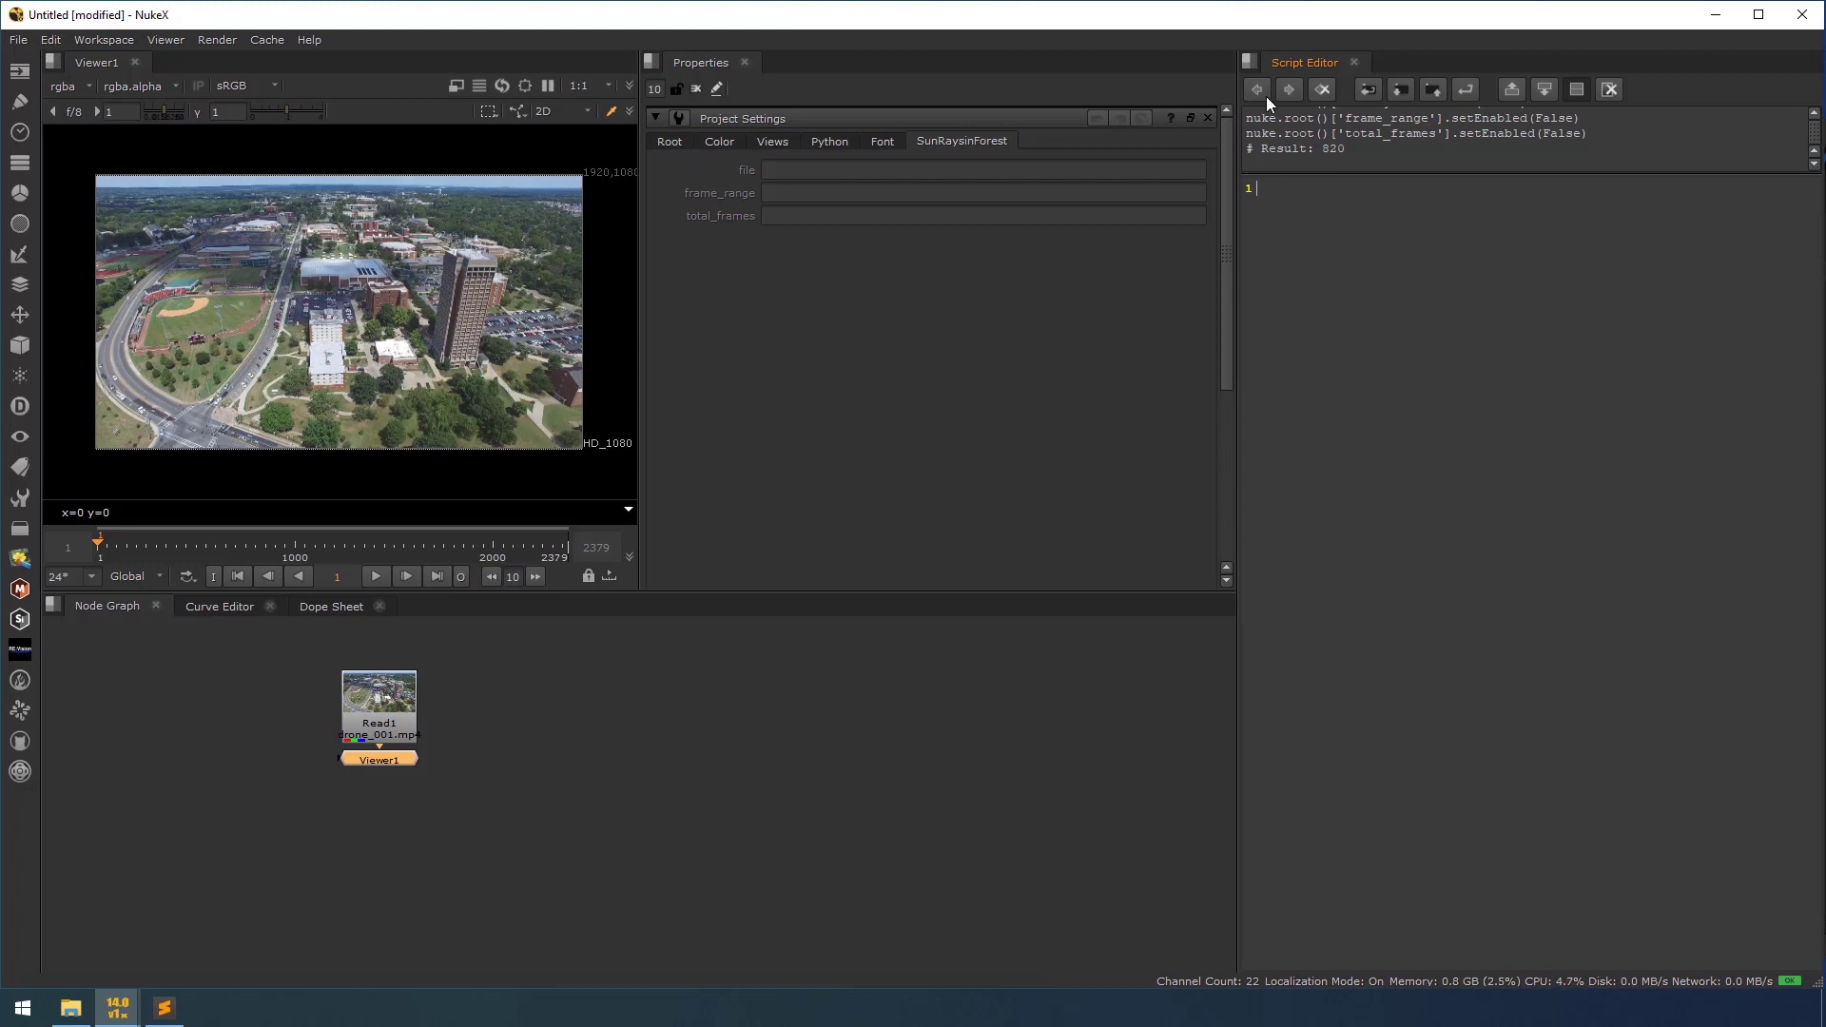
# Rerun the previous 48-line knob script on the selected Read1 drone node
pyautogui.click(1256, 88)
pyautogui.click(1332, 568)
pyautogui.click(378, 709)
pyautogui.click(1416, 723)
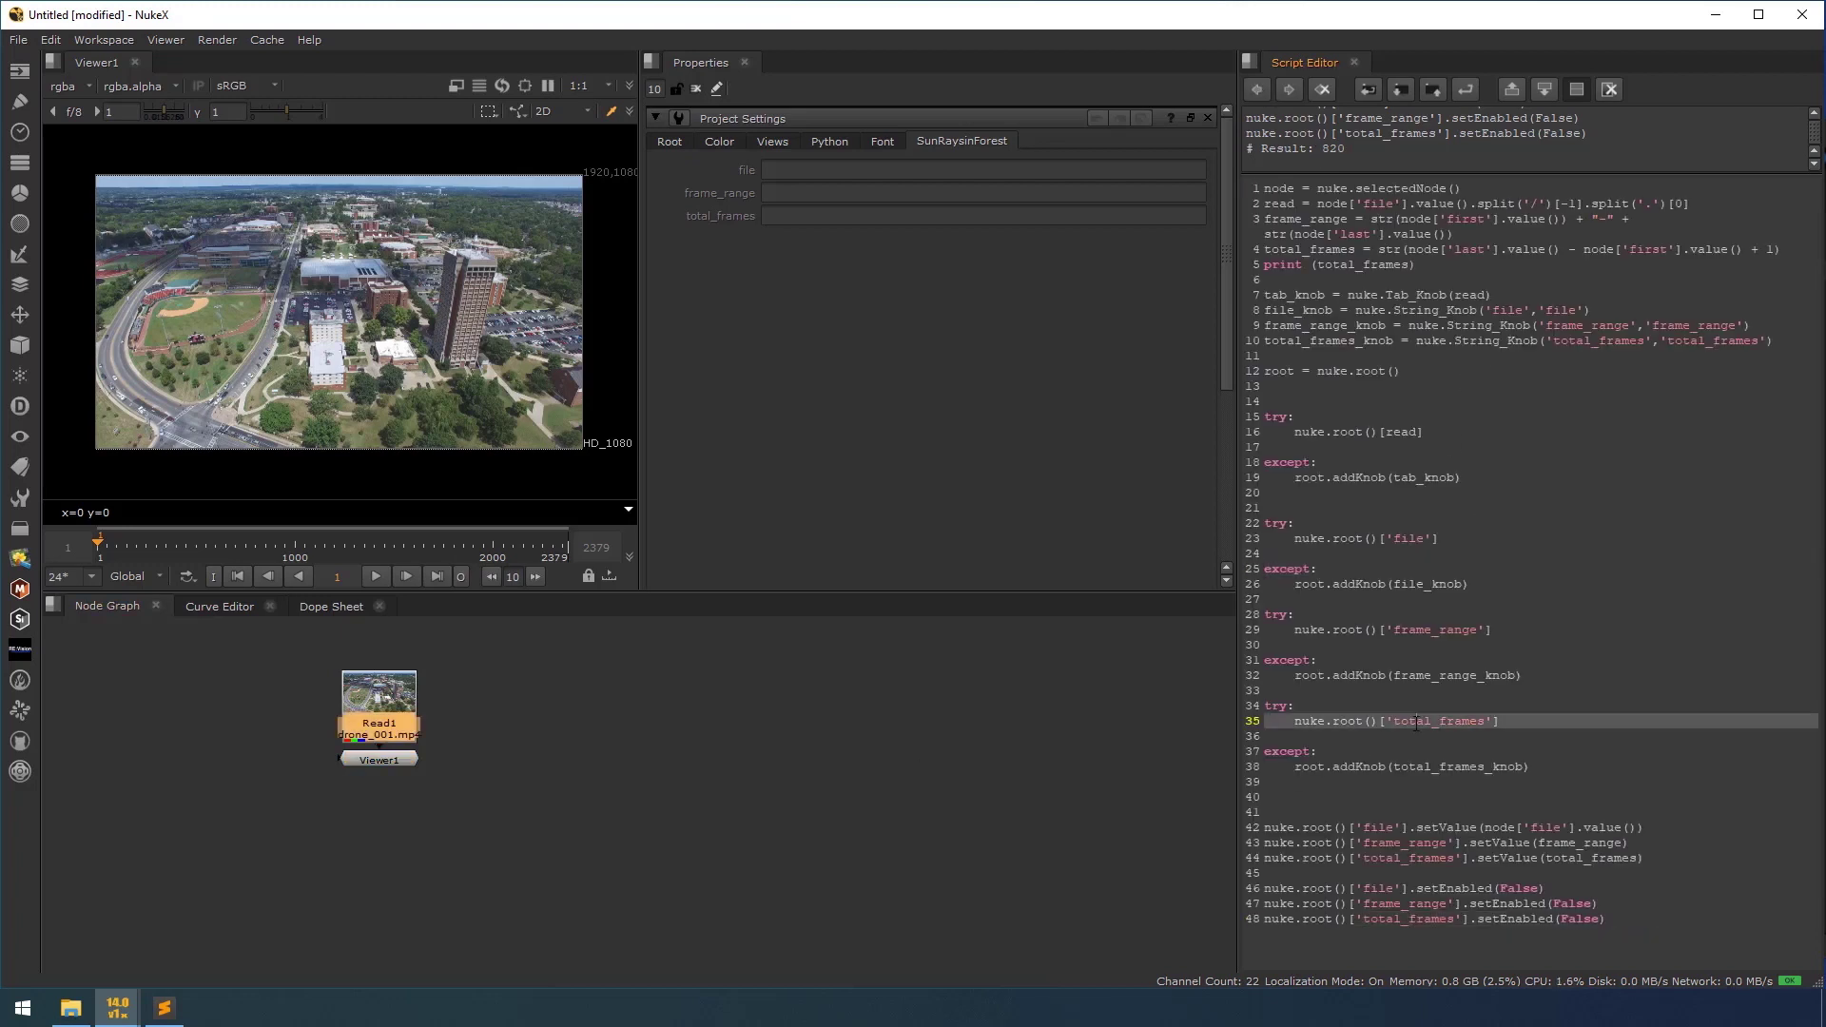
pyautogui.hotkey('ctrl', 'Return')
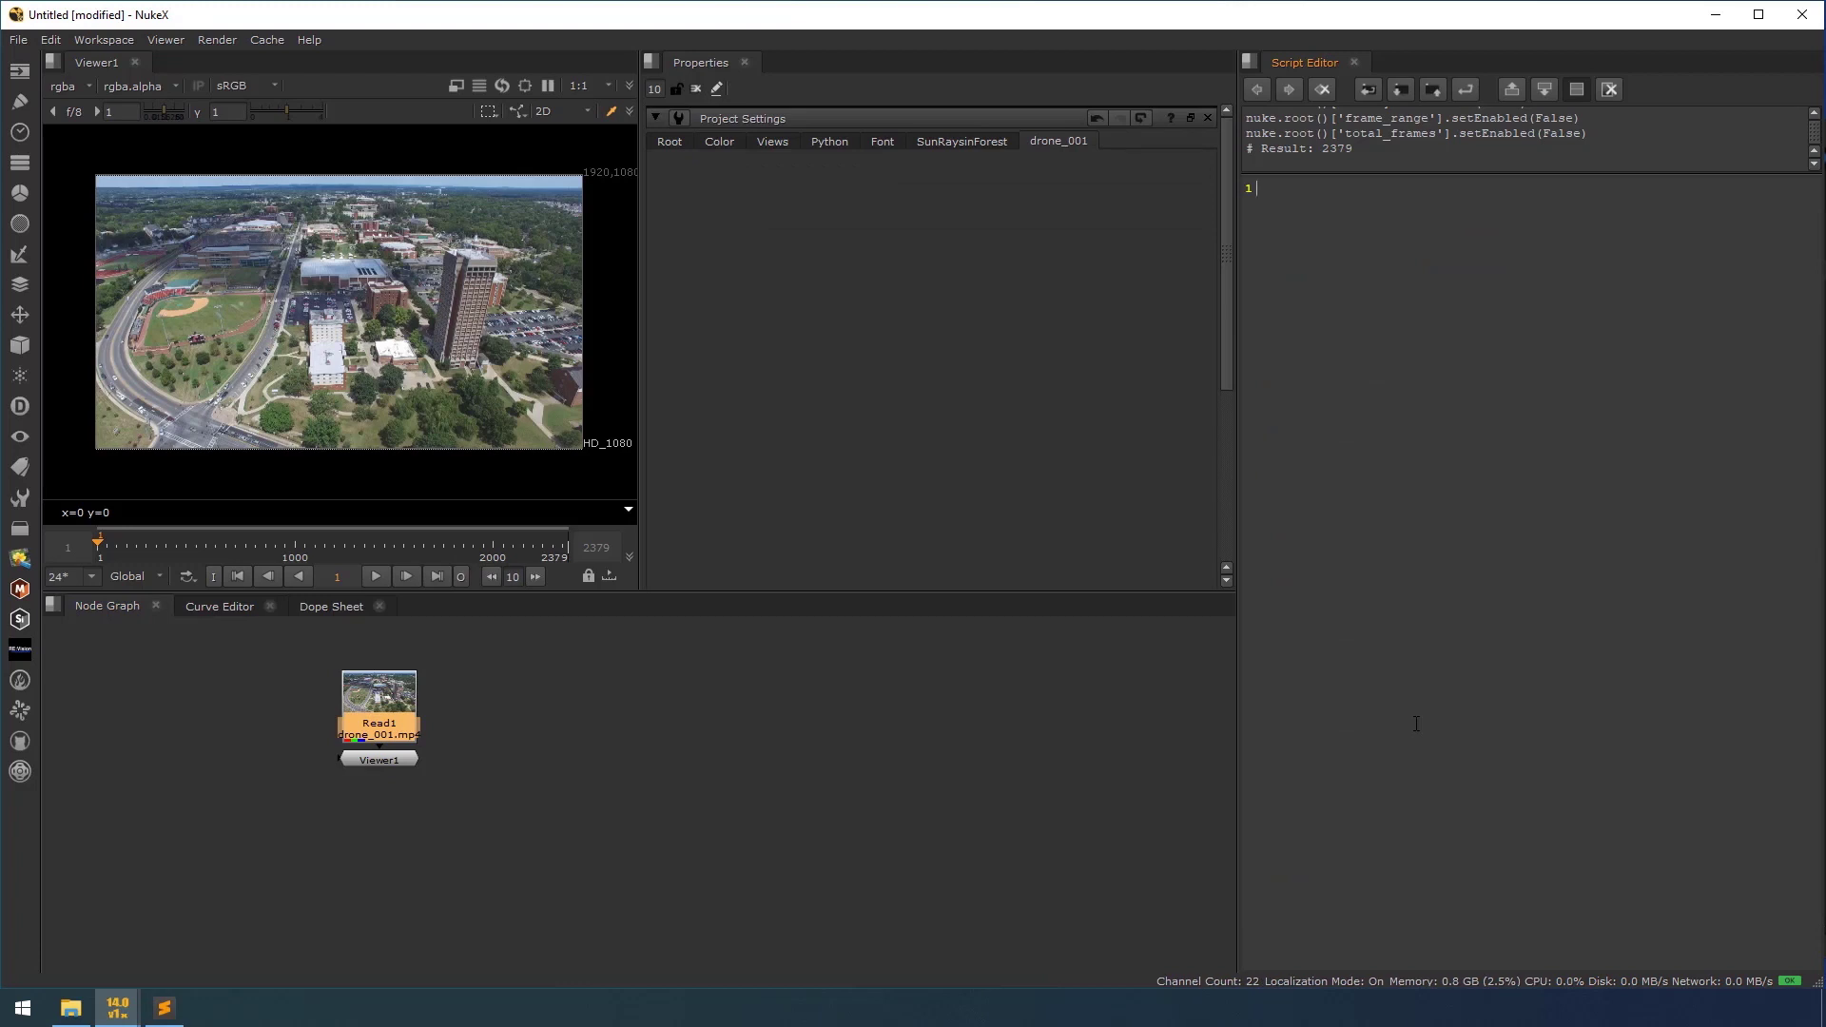
# Deselect Read1 and inspect the new drone_001 tab in Project Settings
pyautogui.scroll(2, 371, 751)
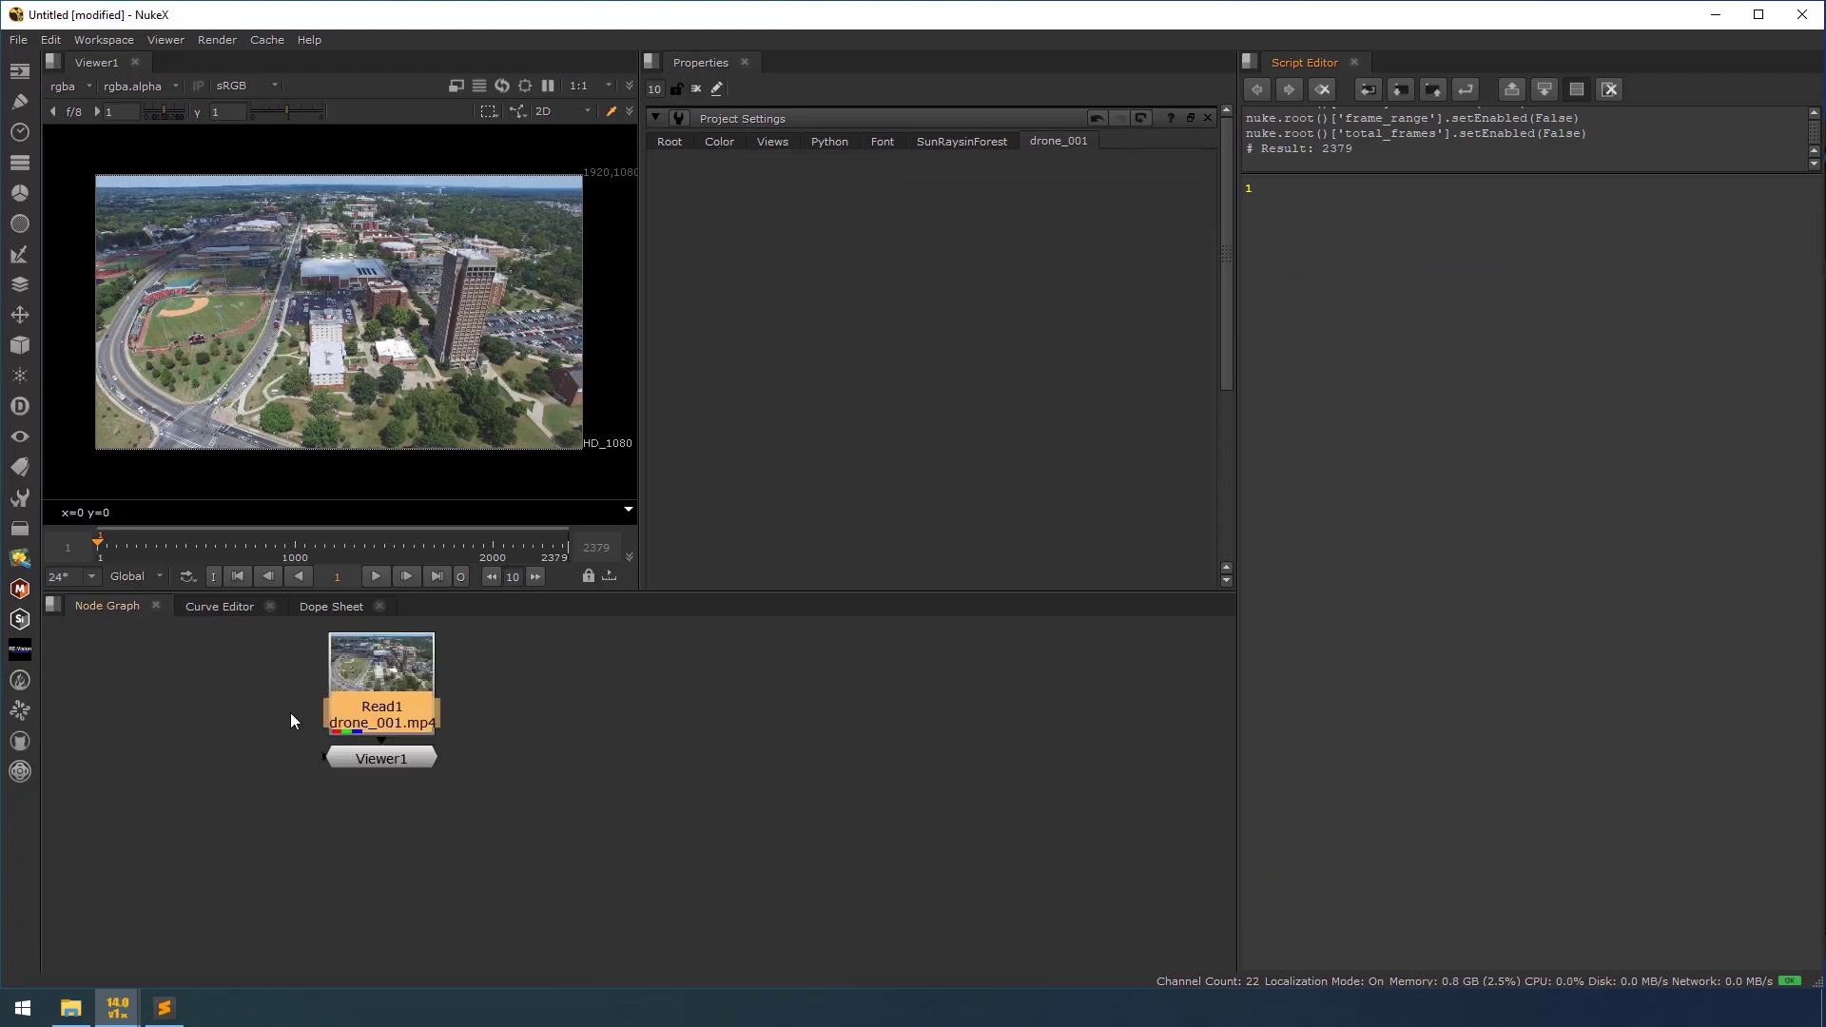
pyautogui.moveTo(285, 706); pyautogui.dragTo(456, 740)
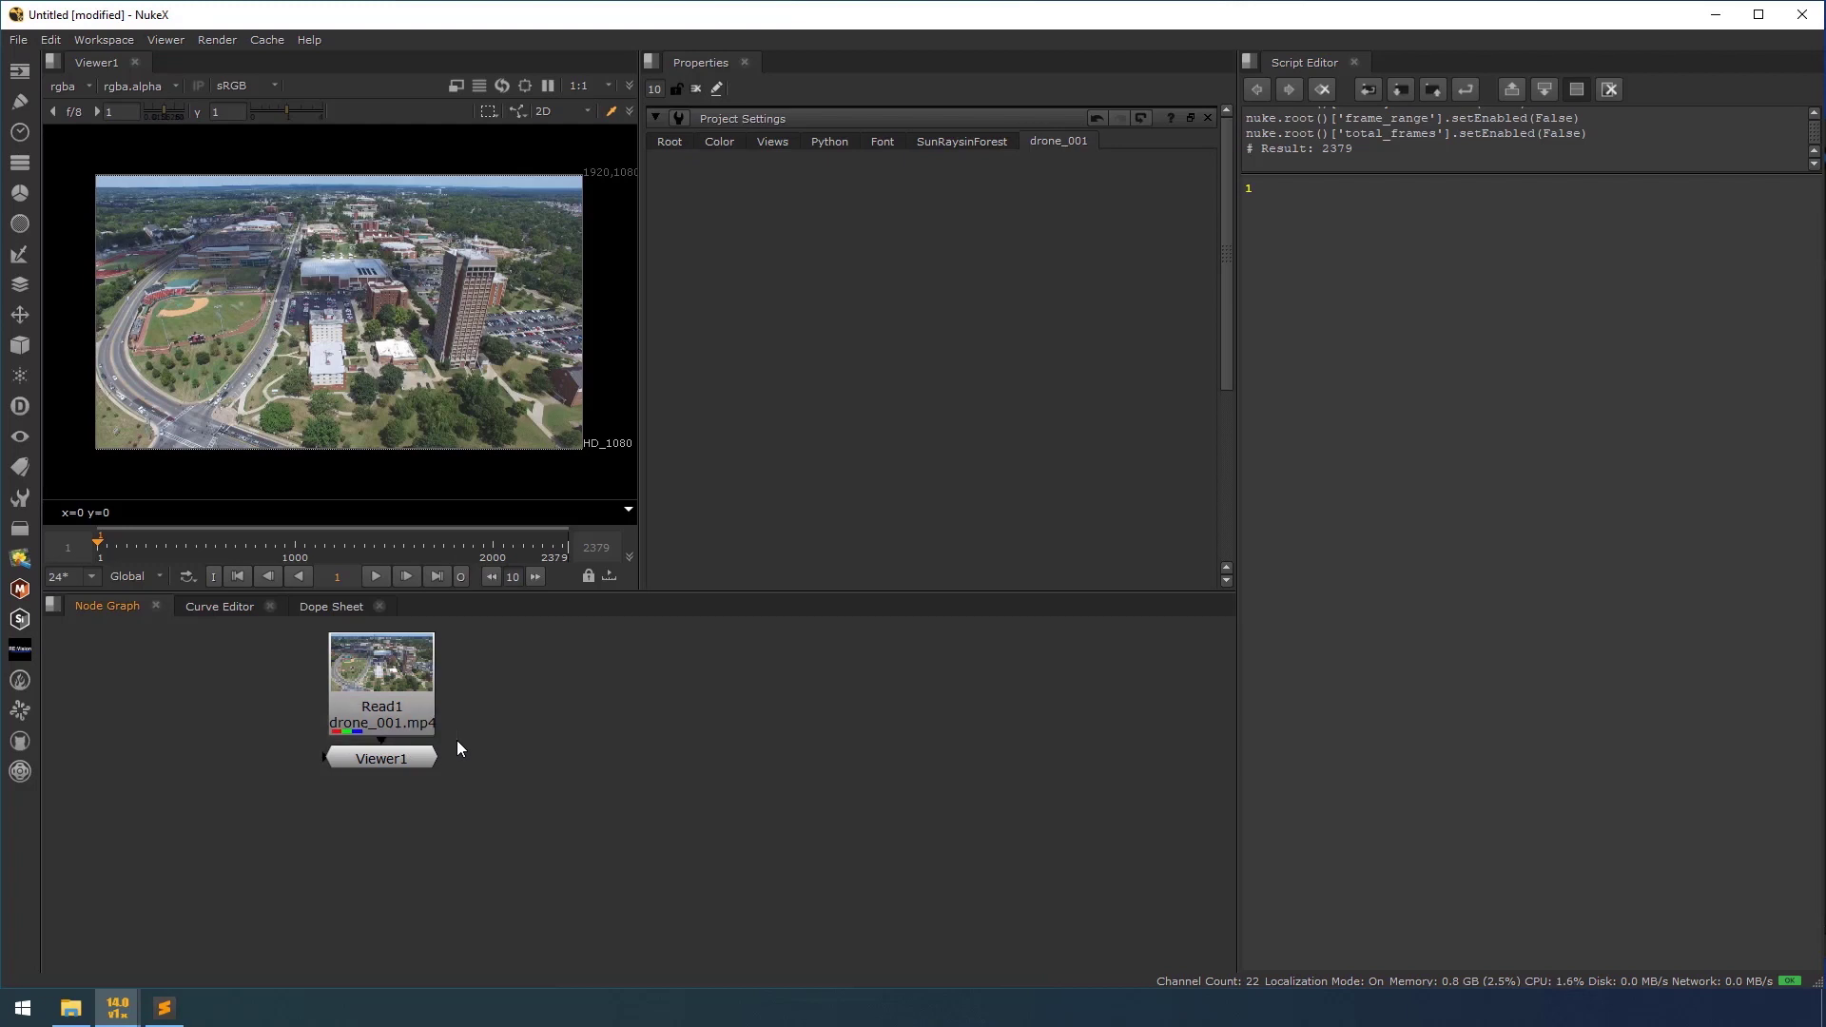
pyautogui.click(1046, 141)
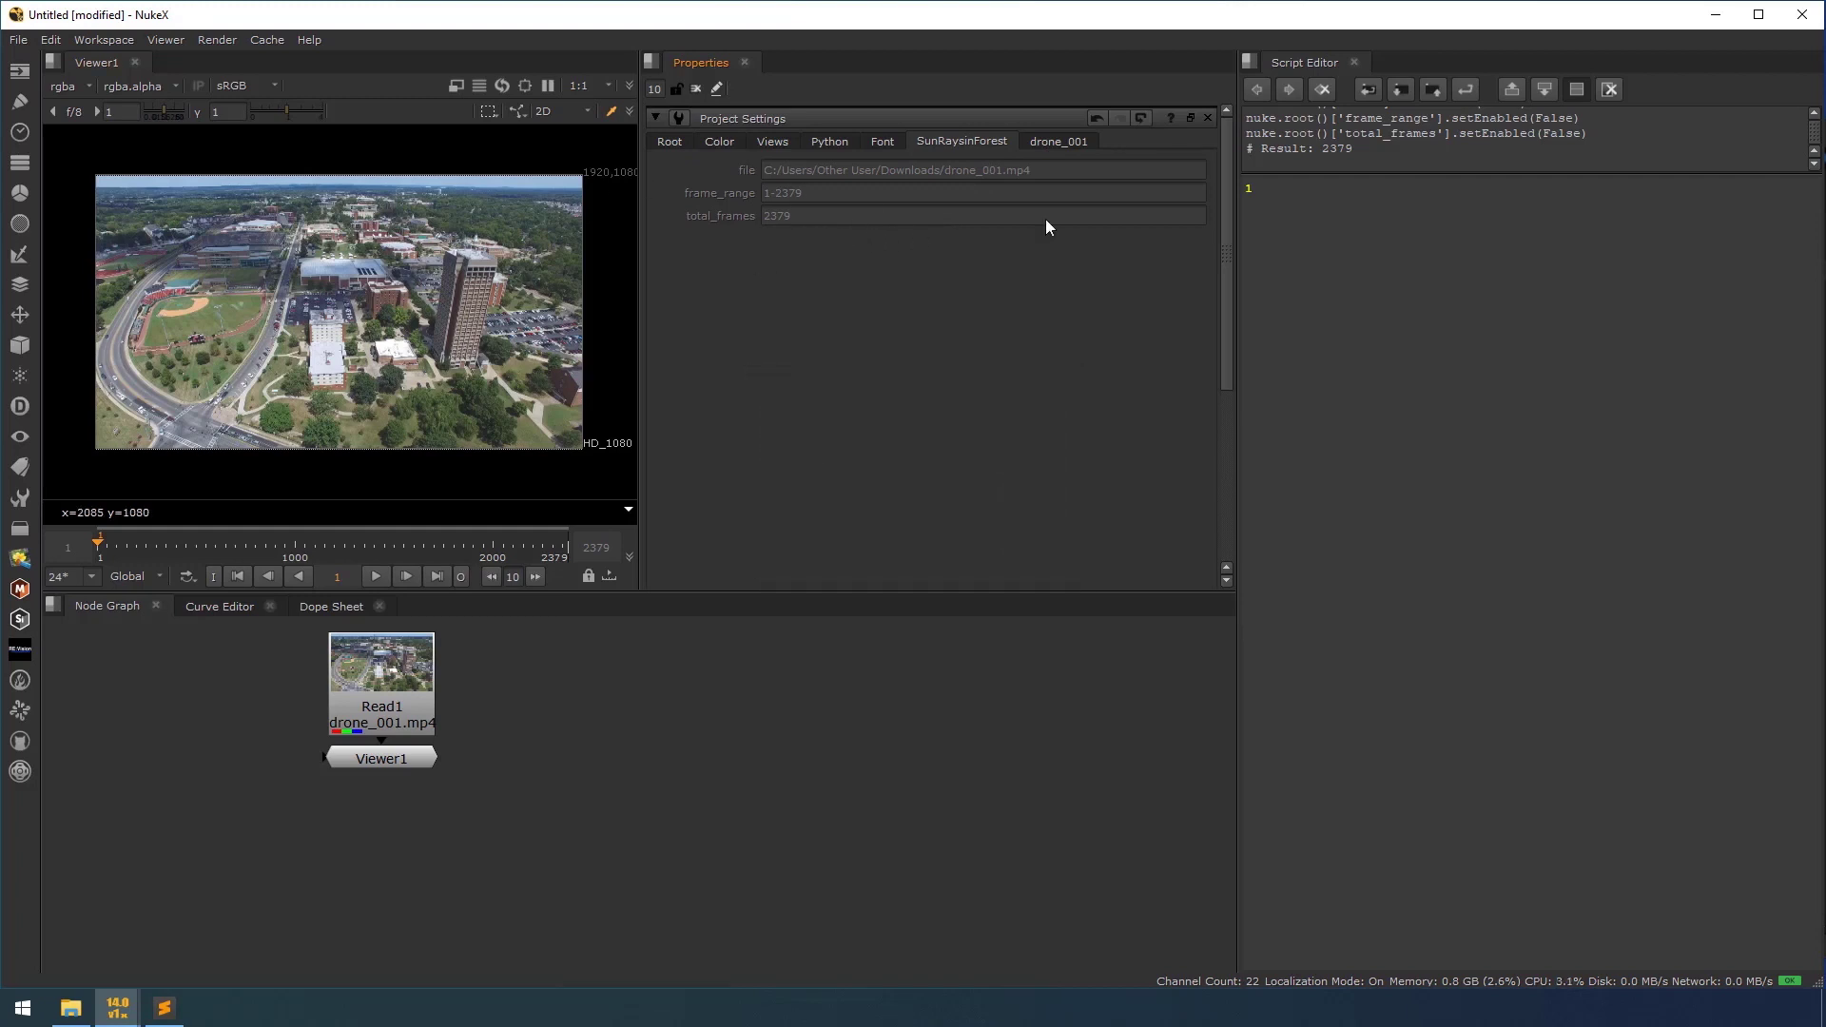
# Move drone_001 up in the user knob manager so its tab holds file, frame_range and total_frames
pyautogui.click(1054, 143)
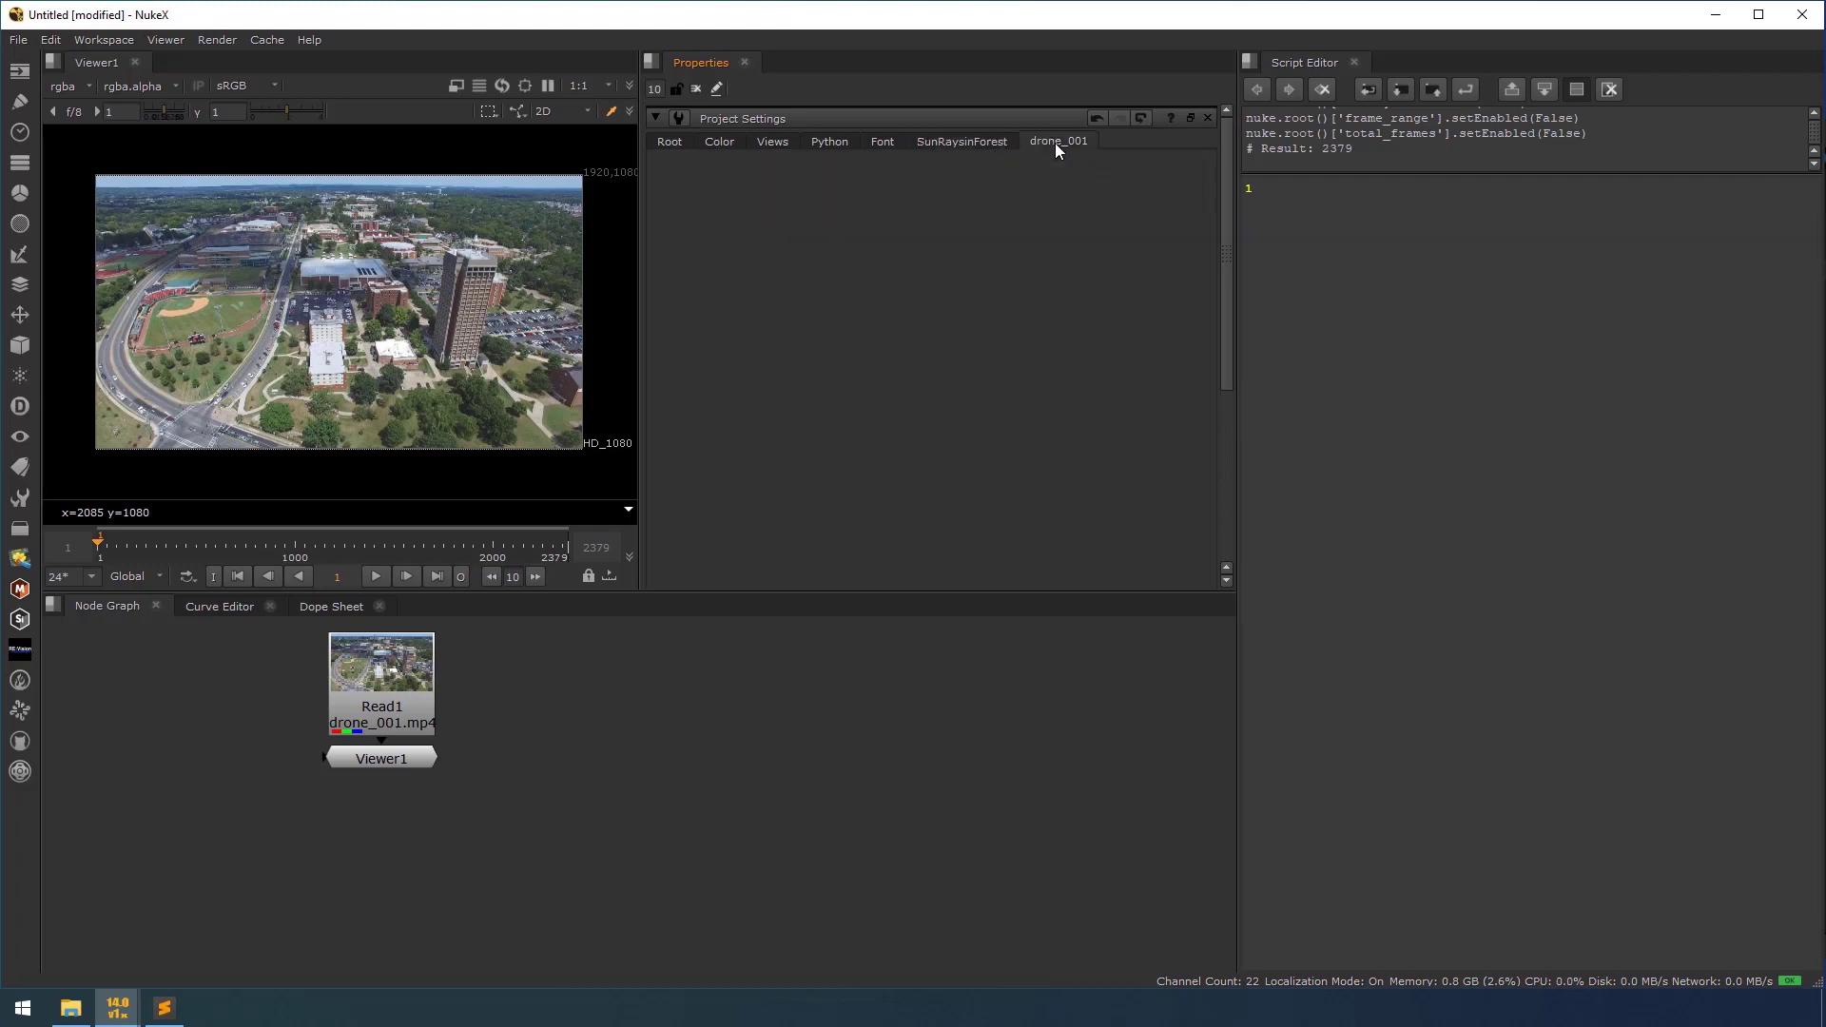
pyautogui.rightClick(941, 195)
pyautogui.click(1018, 209)
pyautogui.click(782, 458)
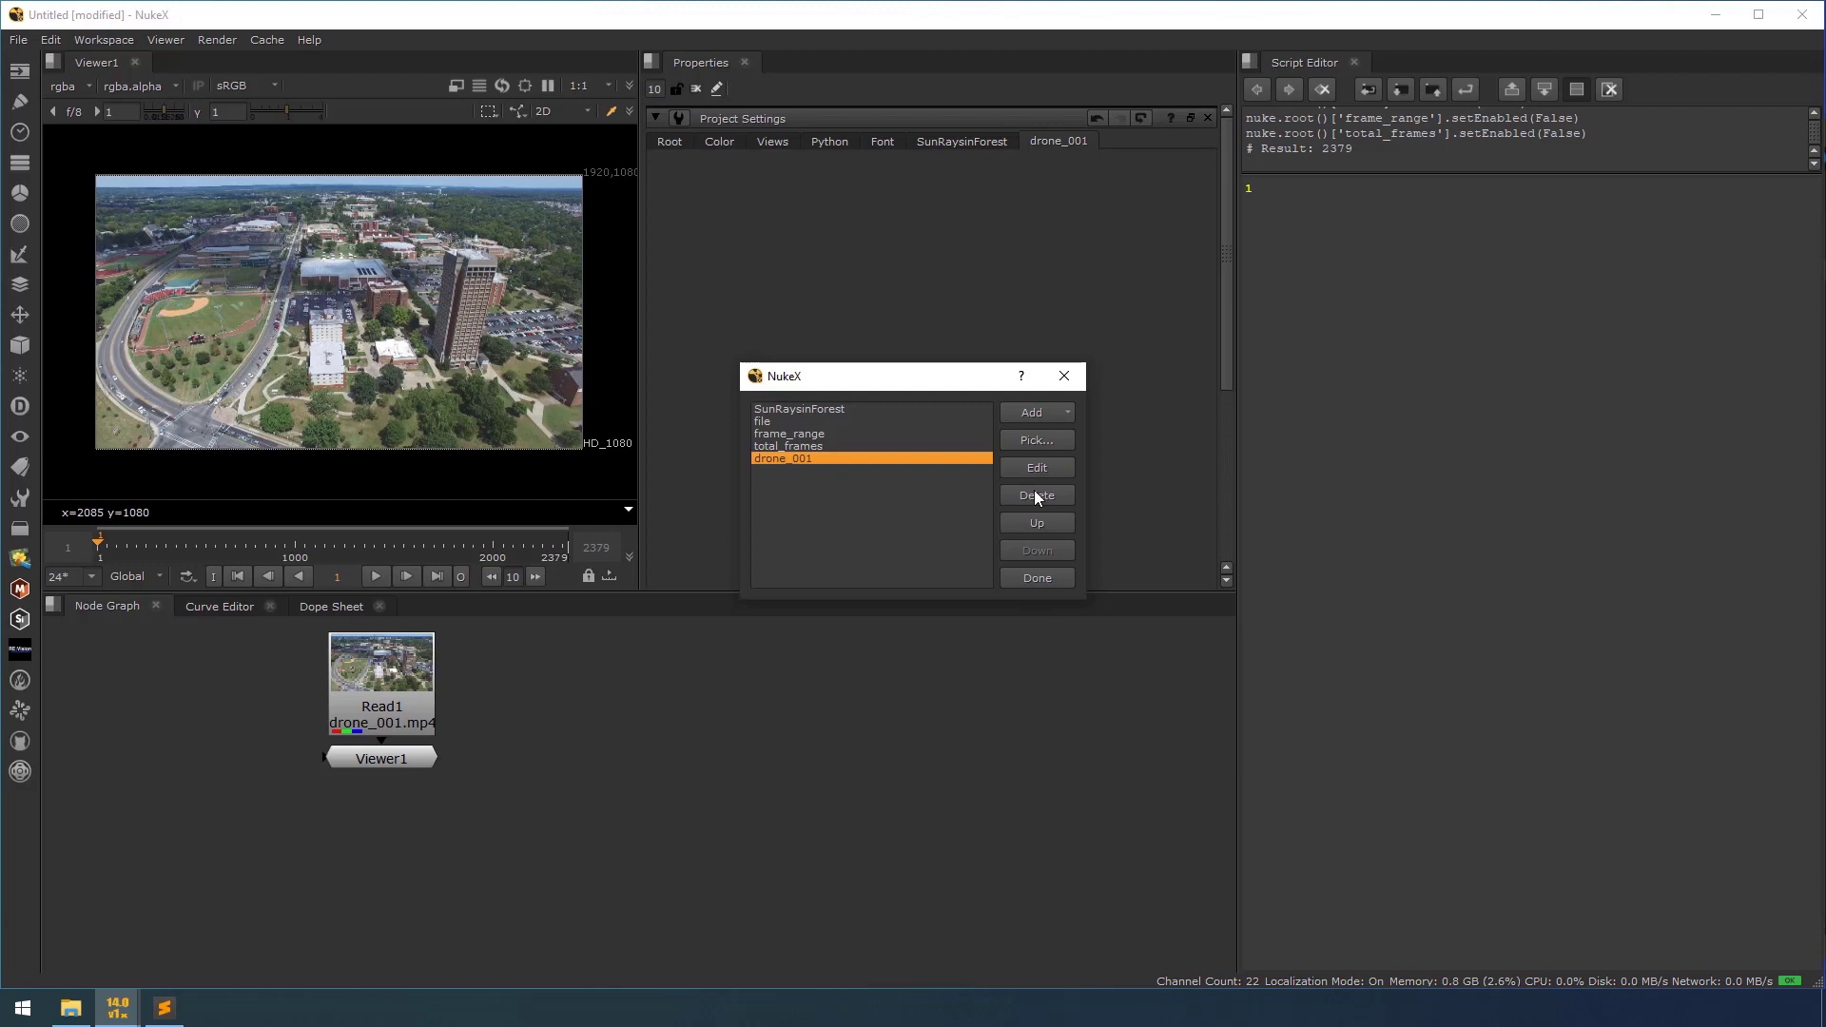
pyautogui.click(1038, 523)
pyautogui.click(1037, 523)
pyautogui.click(1037, 524)
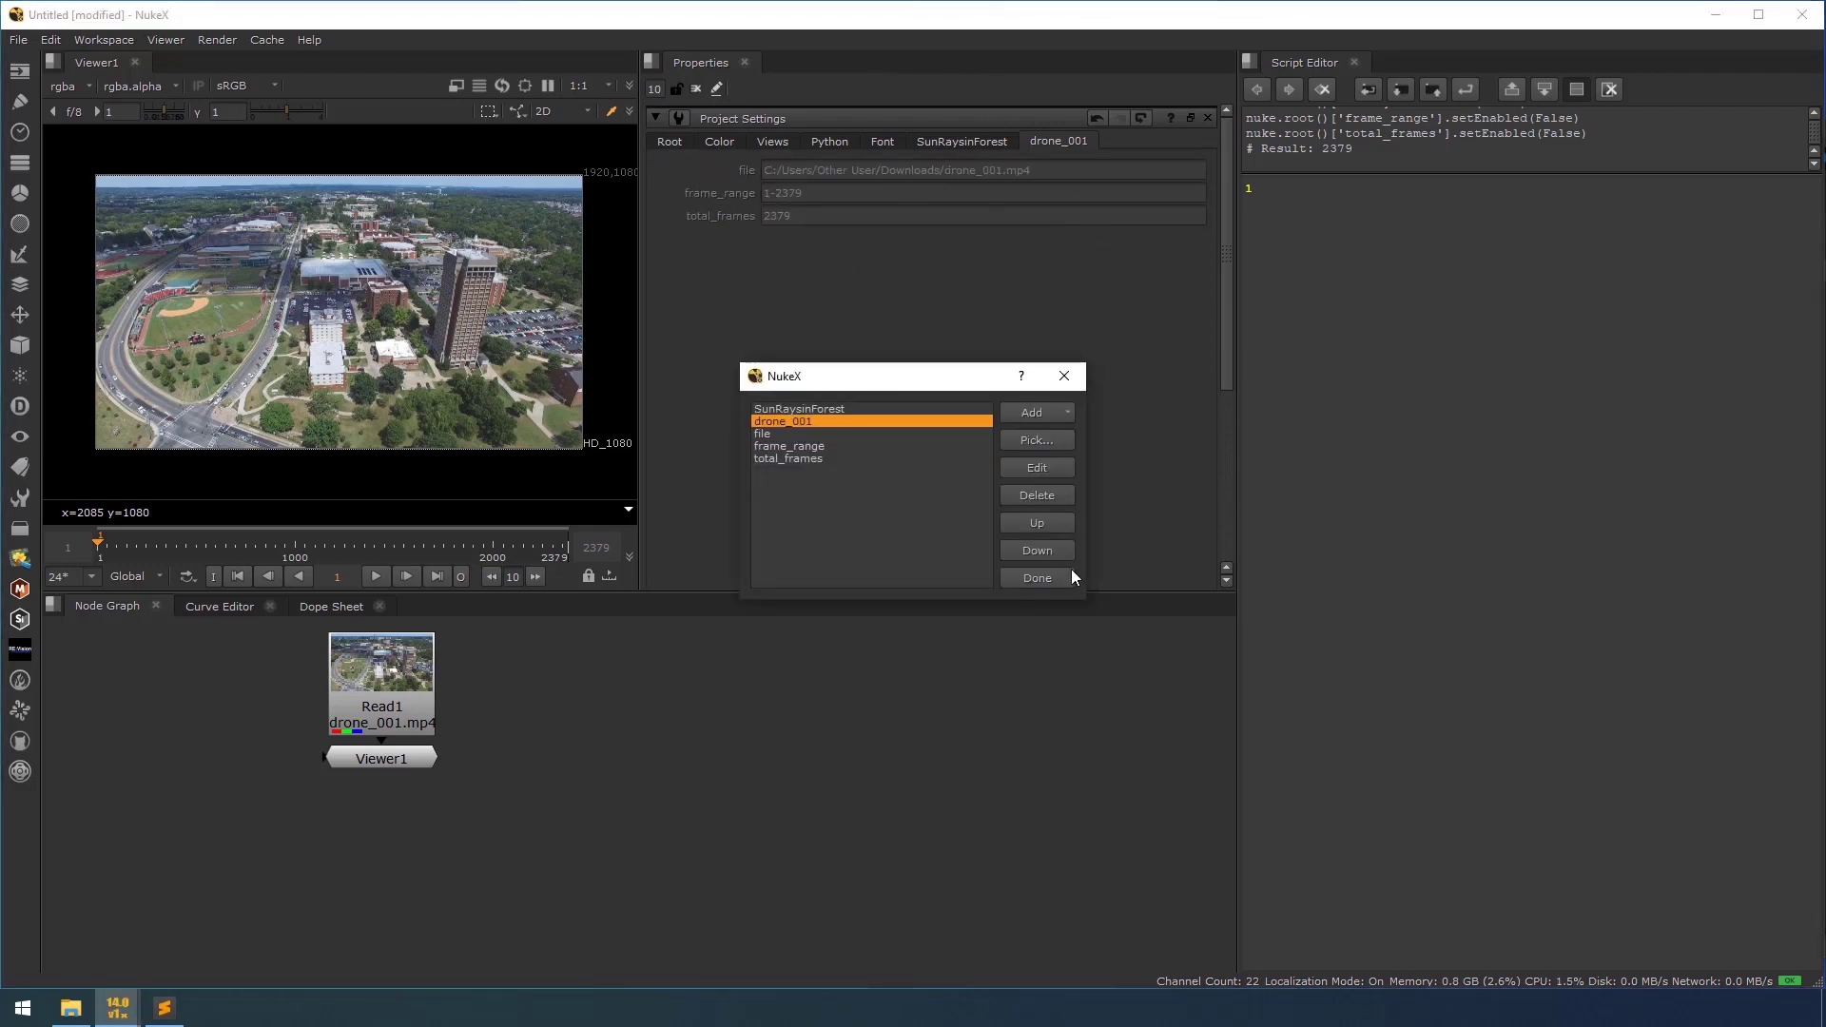
pyautogui.click(1037, 578)
pyautogui.click(949, 139)
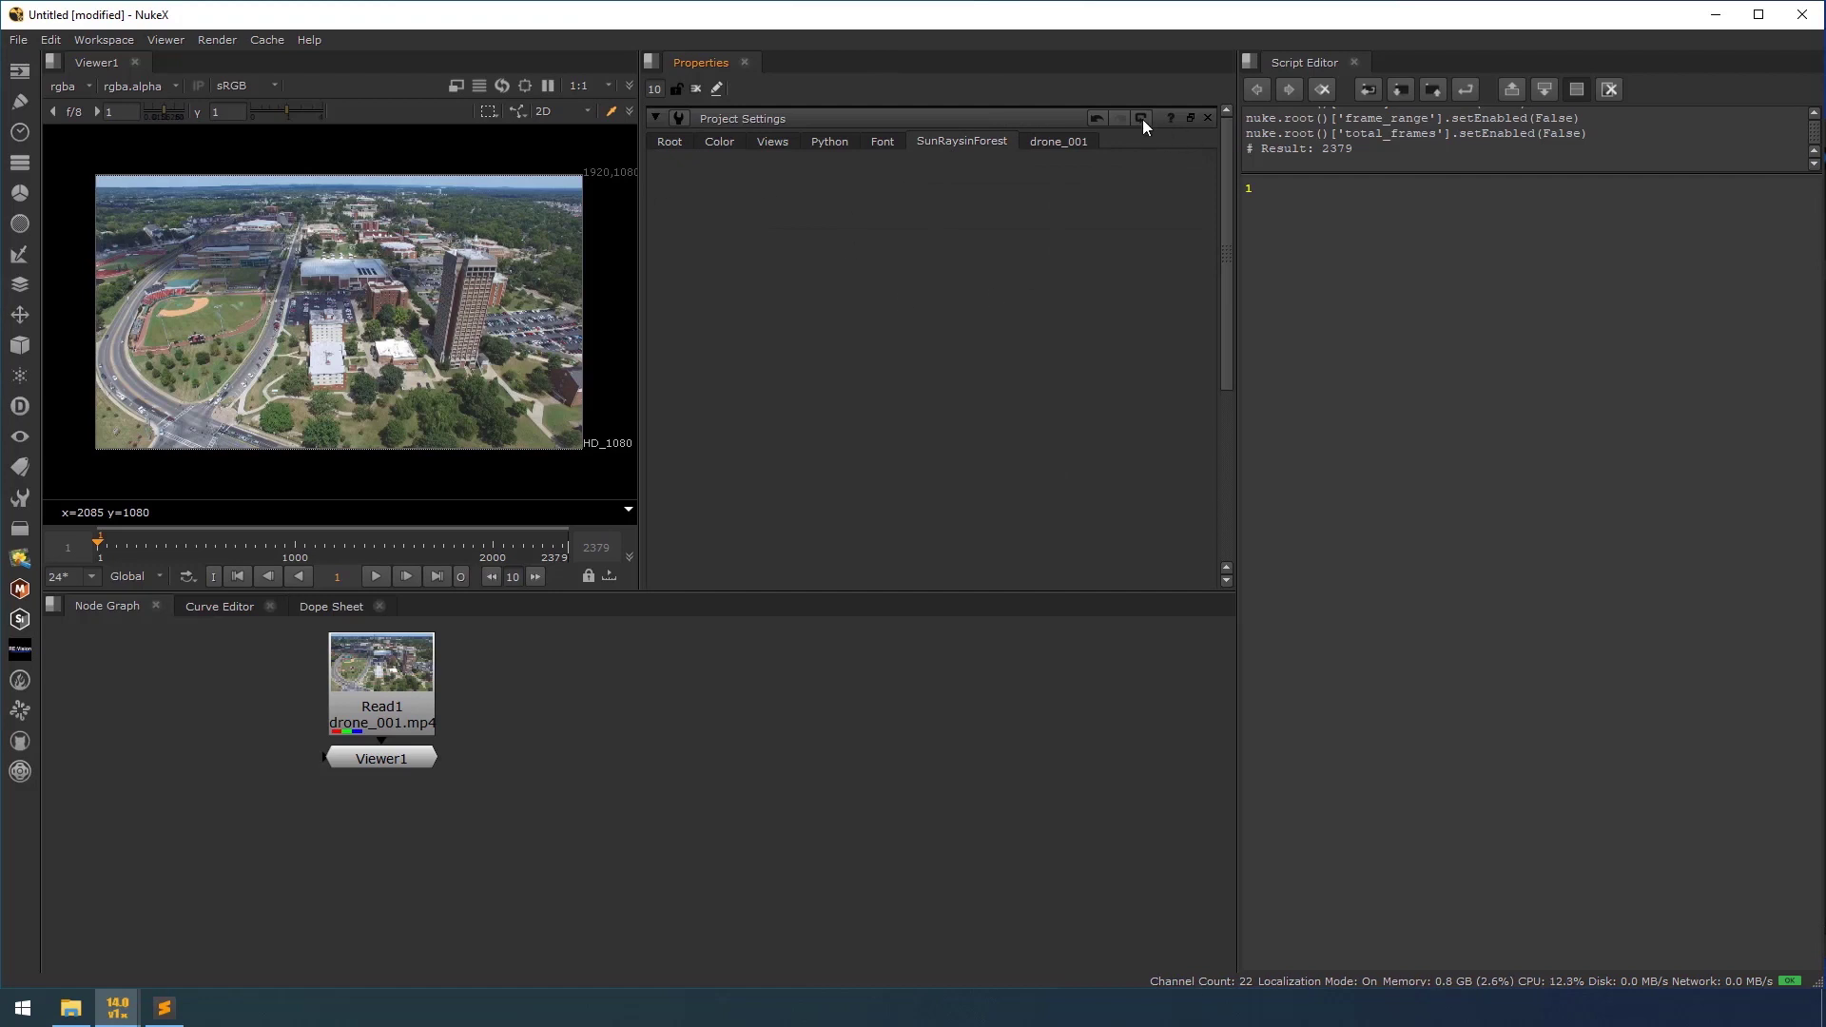
pyautogui.click(1065, 144)
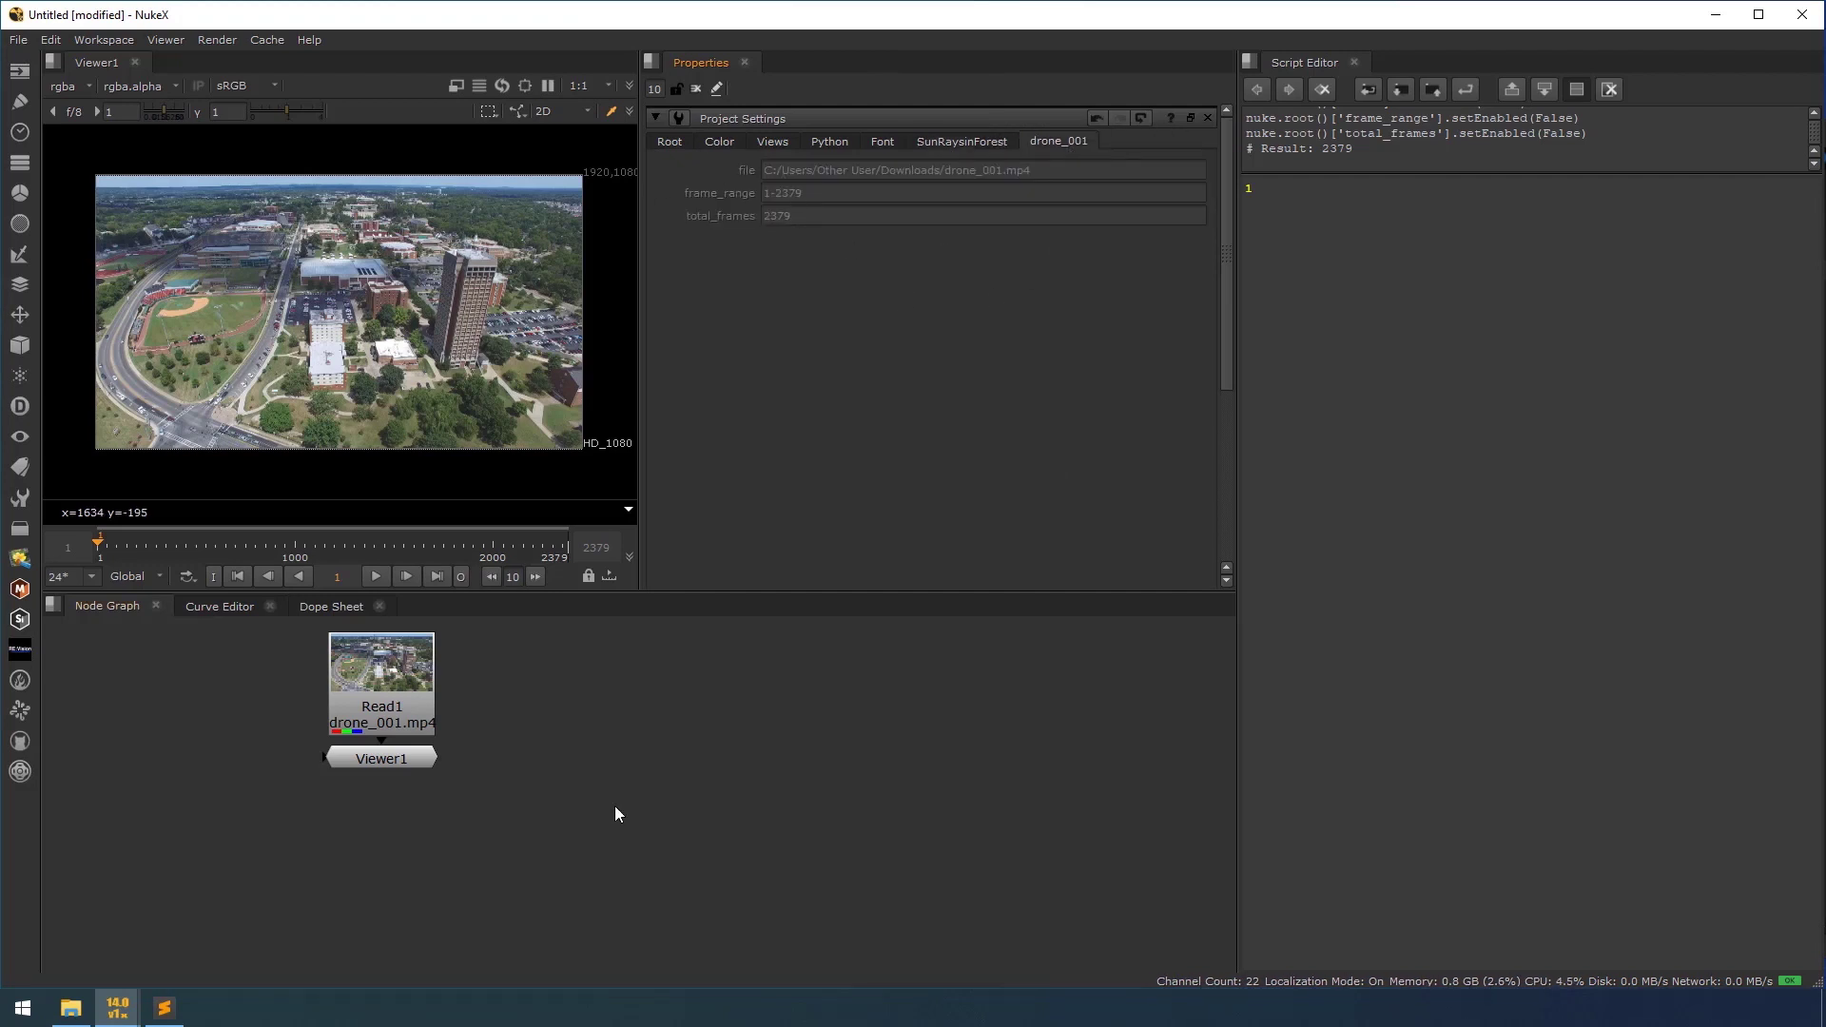
# Save the comp to the Desktop as drone_v001.nk, then close it
pyautogui.hotkey('ctrl', 's')
pyautogui.click(727, 637)
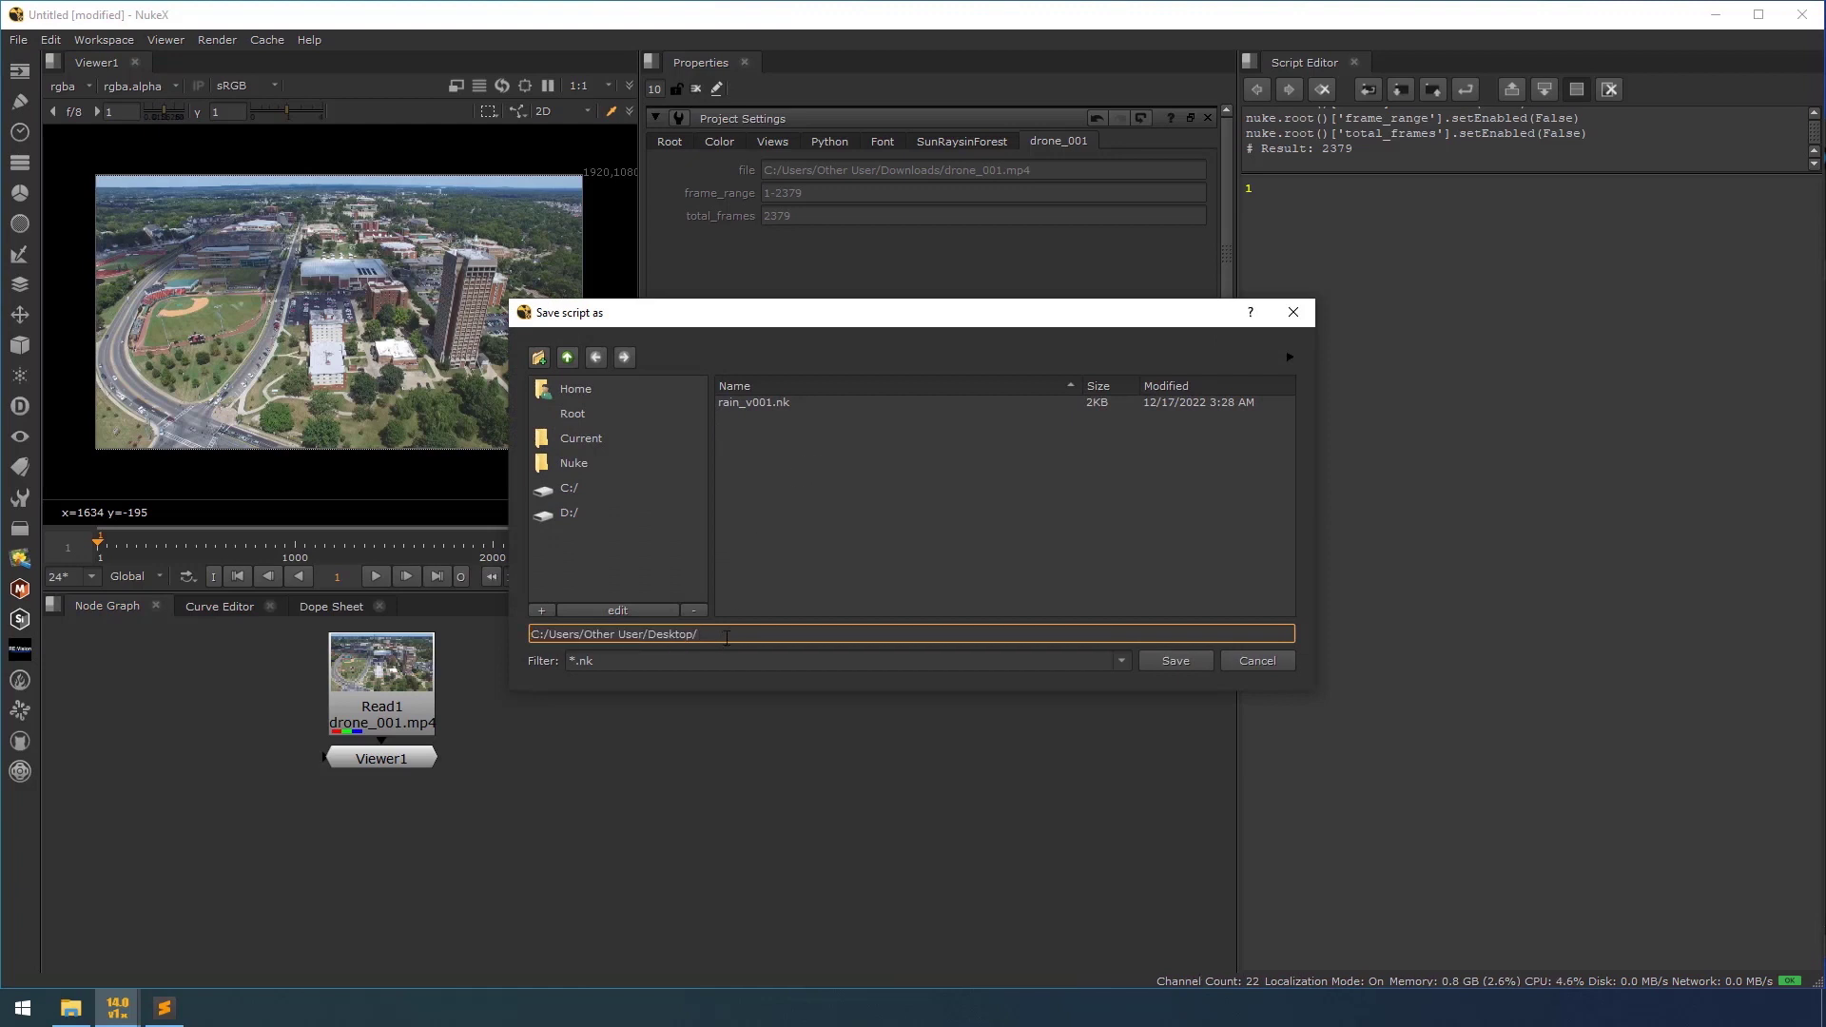
pyautogui.write('dron')
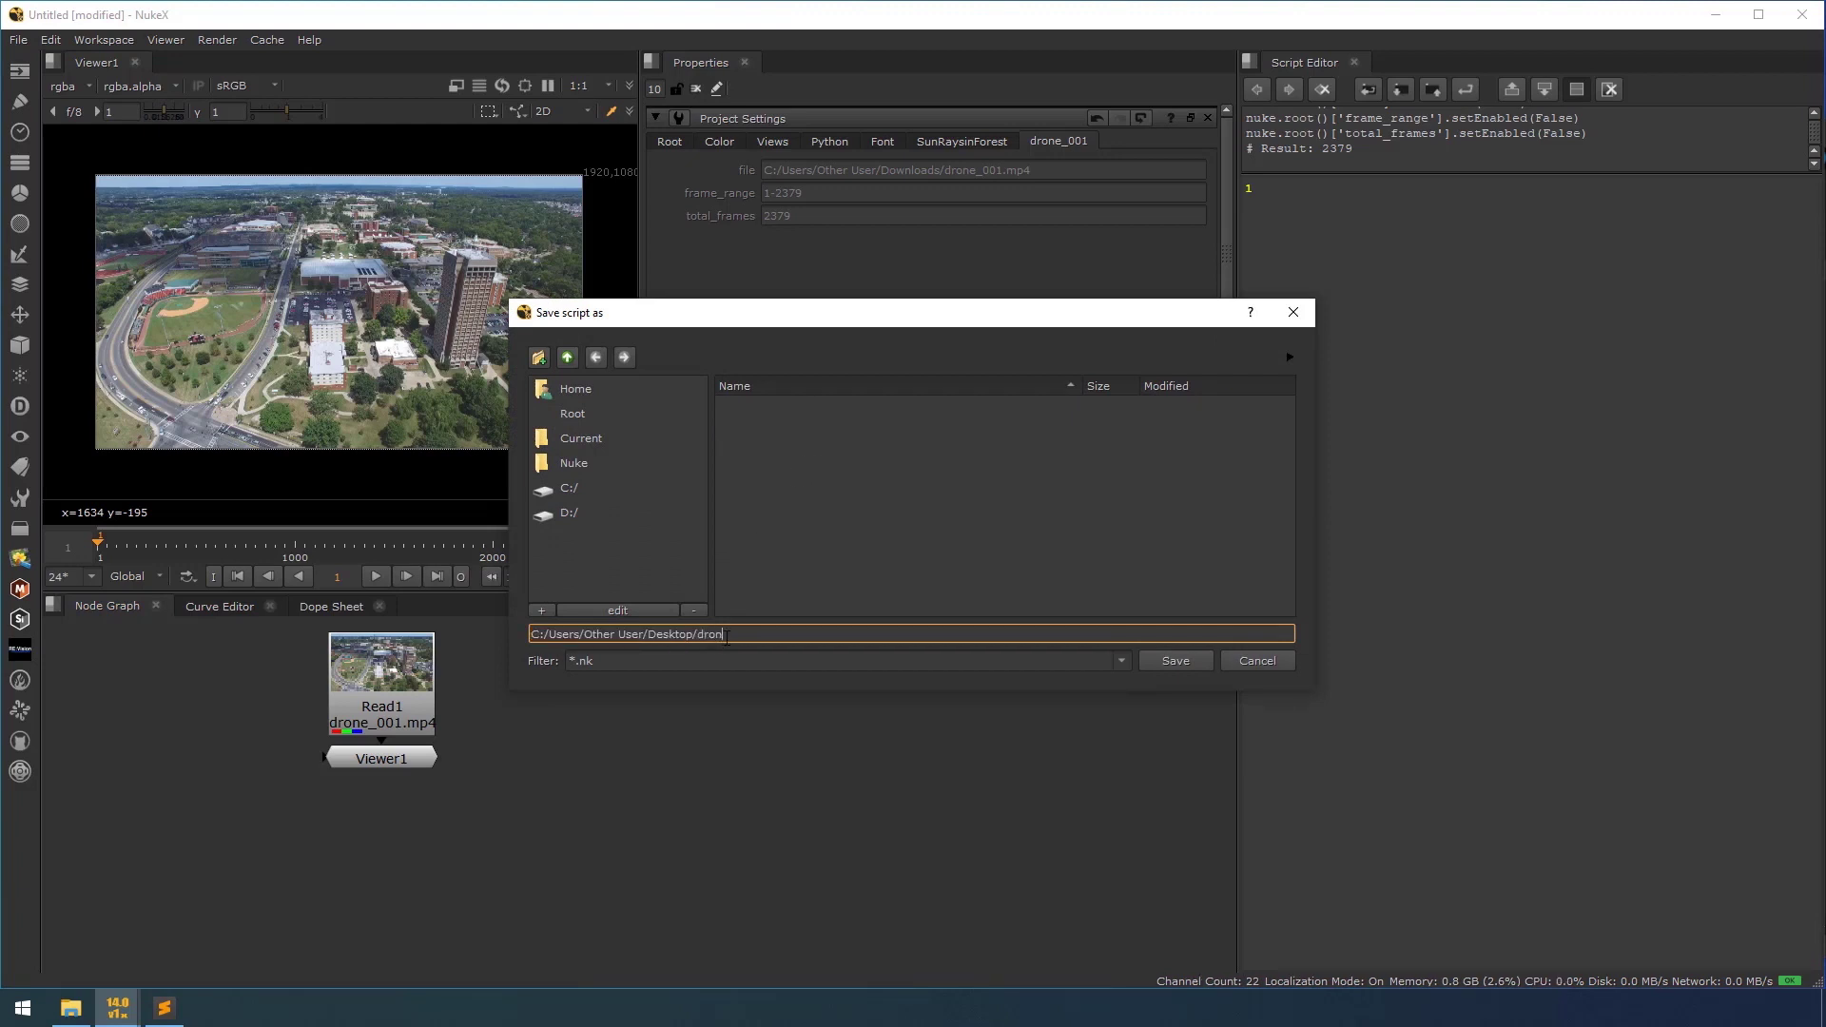
pyautogui.write('e_v001')
pyautogui.press('Return')
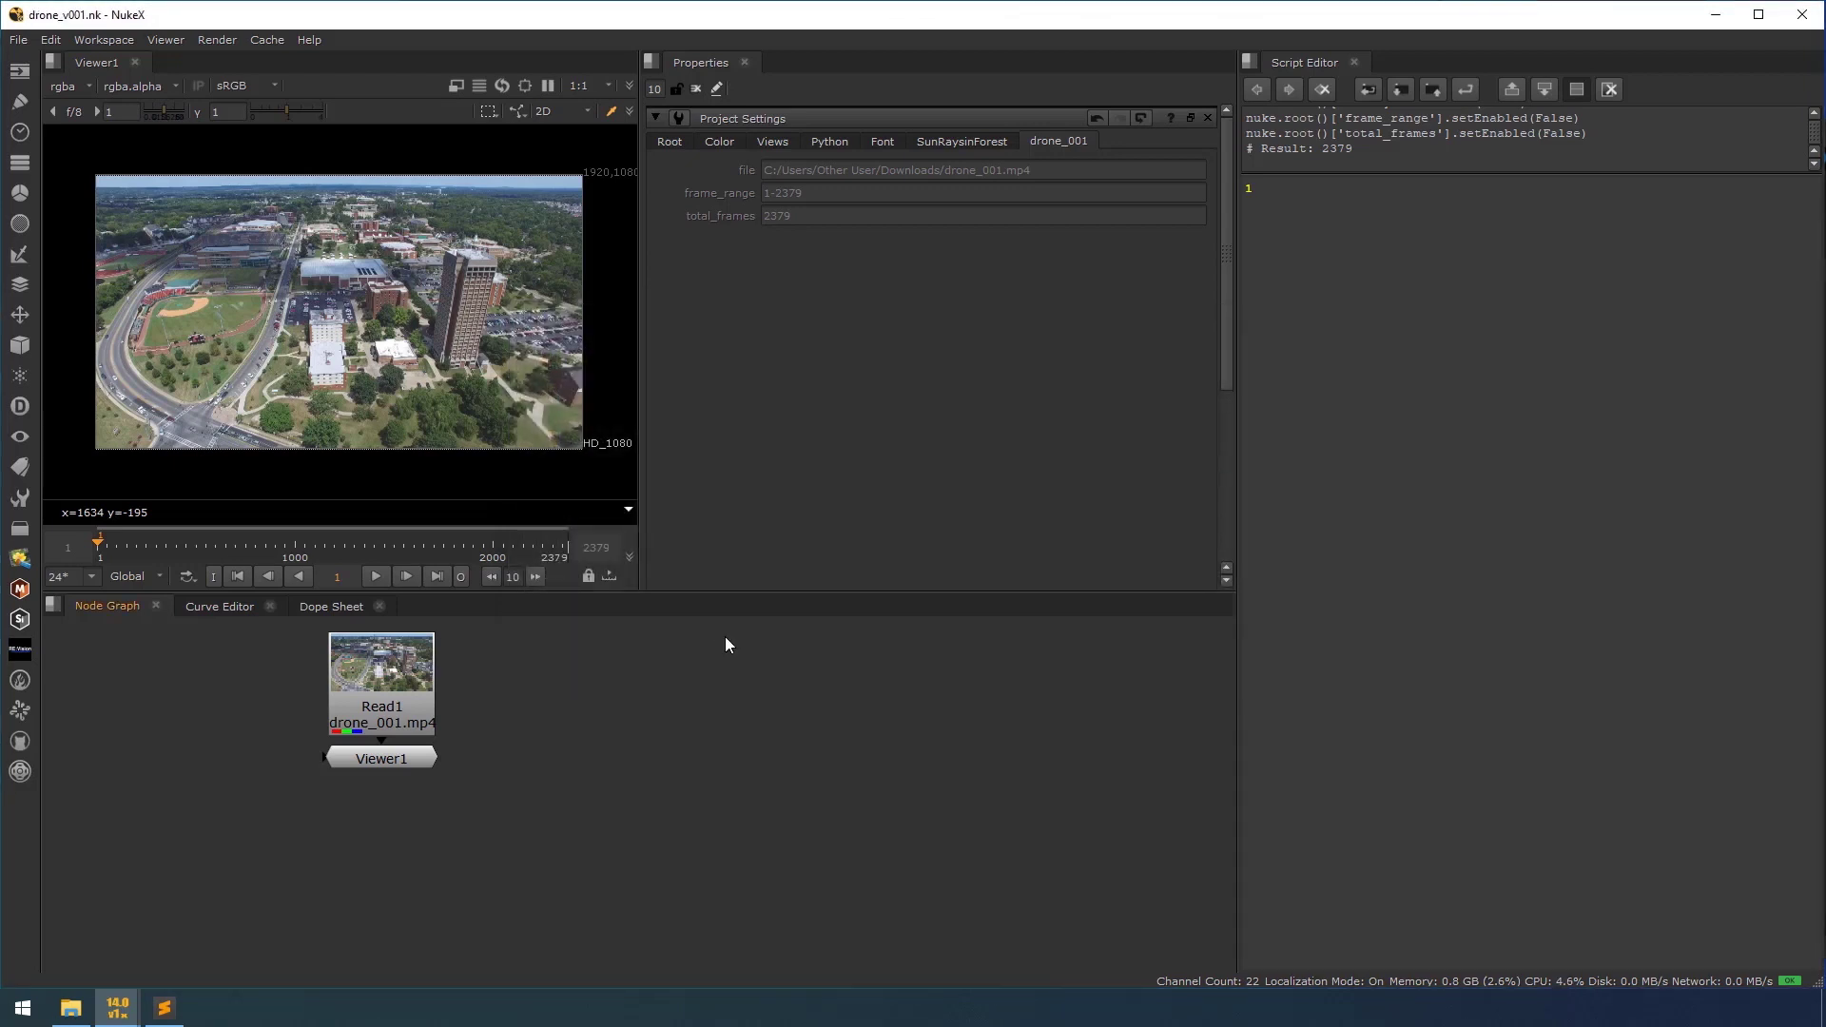
pyautogui.hotkey('ctrl', 'w')
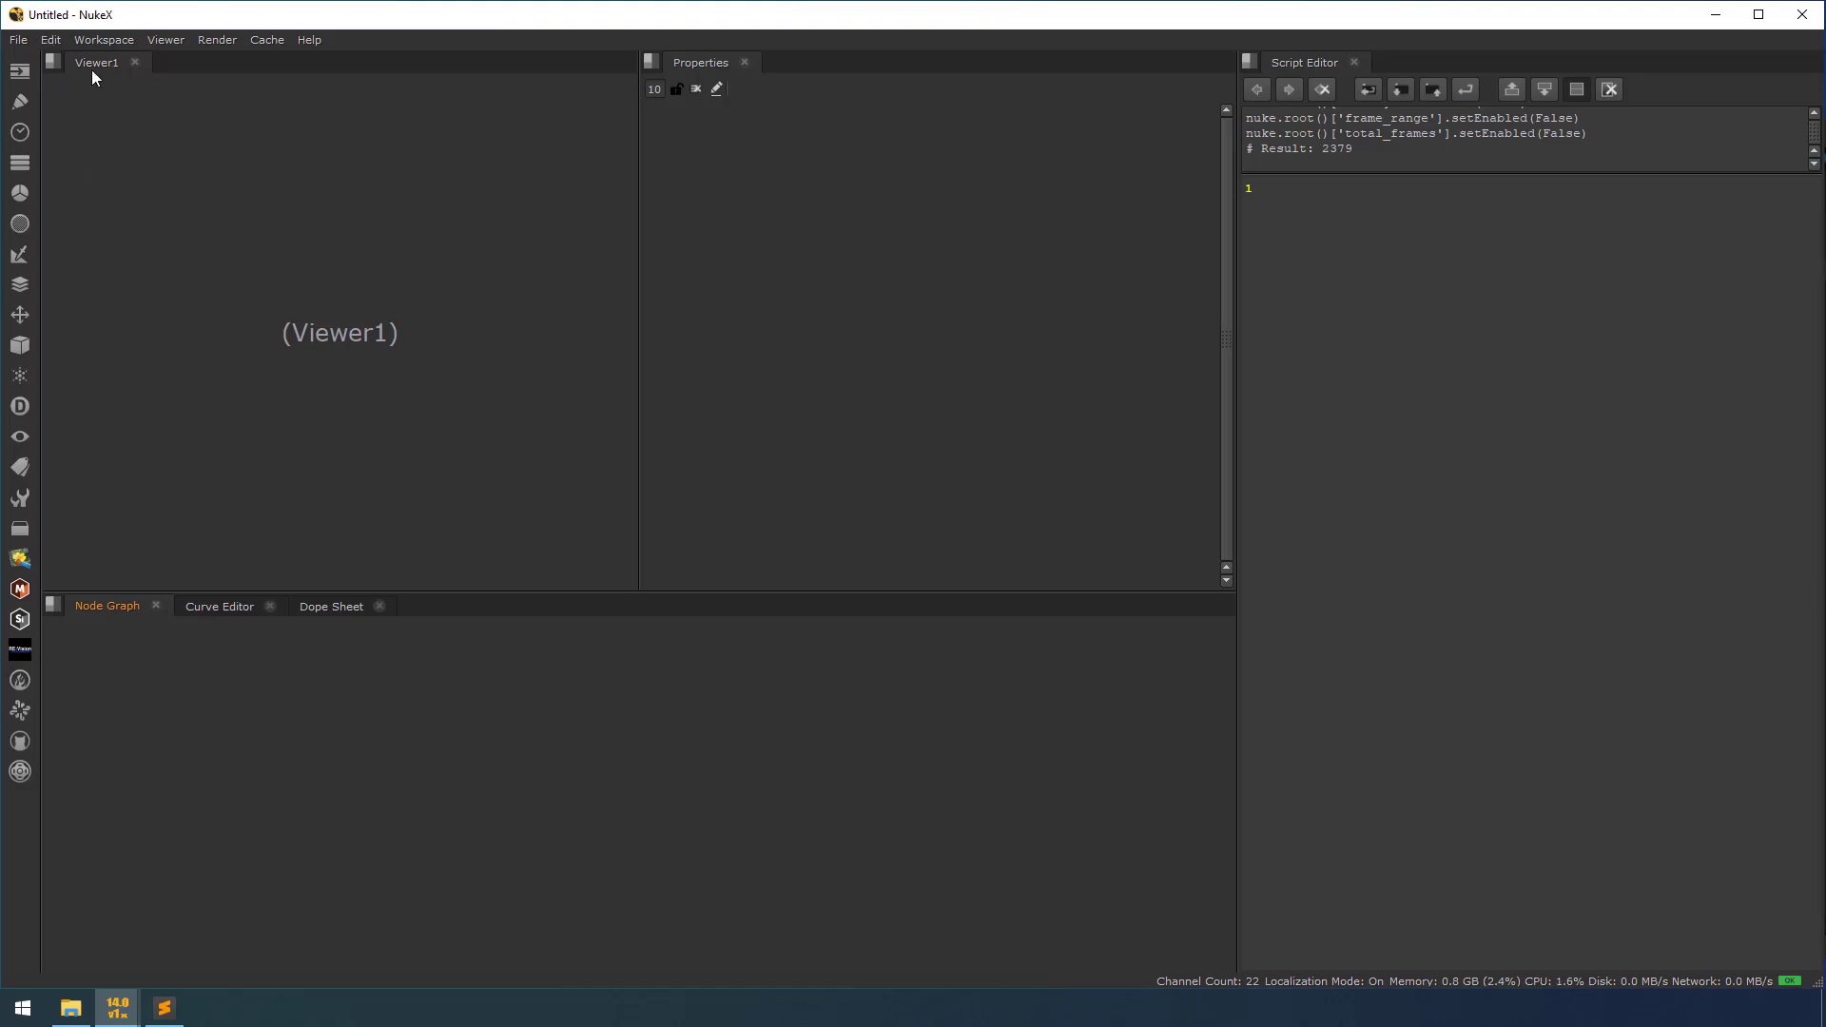
# Review the SunRaysinForest and drone_001 tabs in Project Settings
pyautogui.click(53, 40)
pyautogui.click(158, 556)
pyautogui.click(954, 142)
pyautogui.click(1059, 140)
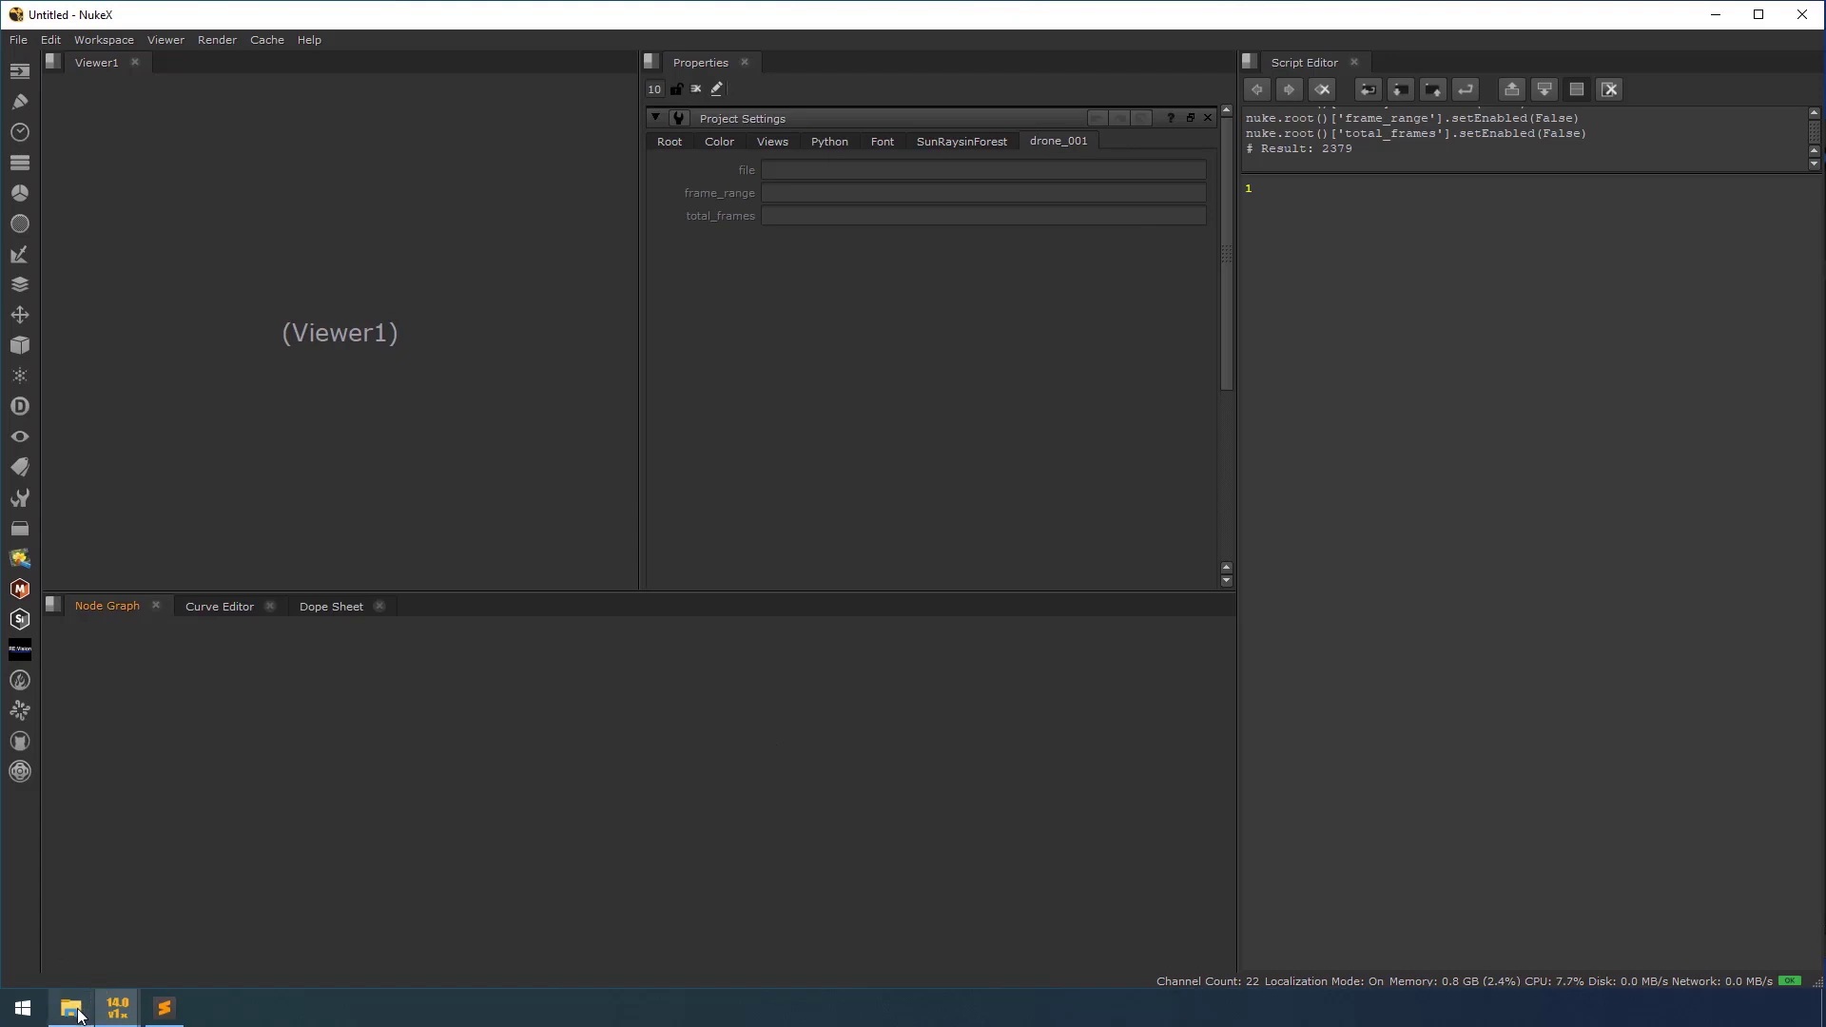
# Load lake.mov from Downloads as Read1 and run the recalled knob script on it
pyautogui.click(72, 1008)
pyautogui.click(1011, 291)
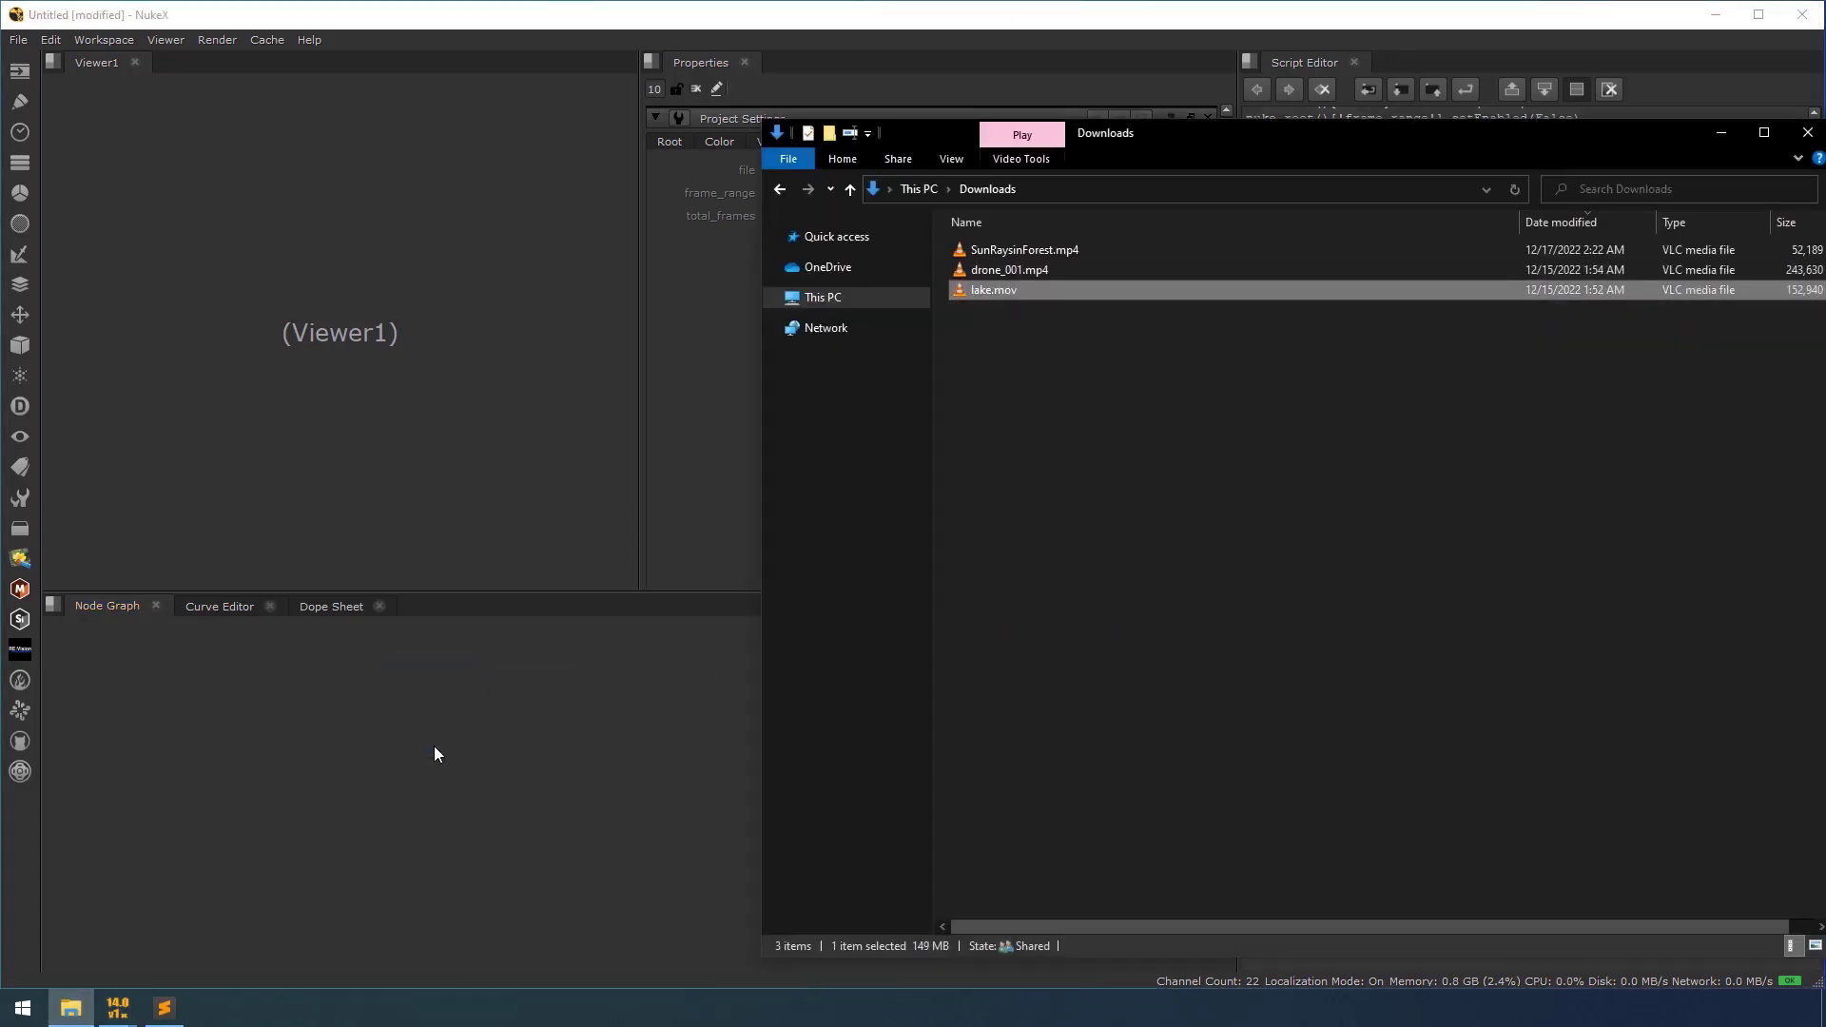
pyautogui.moveTo(436, 755); pyautogui.dragTo(435, 755)
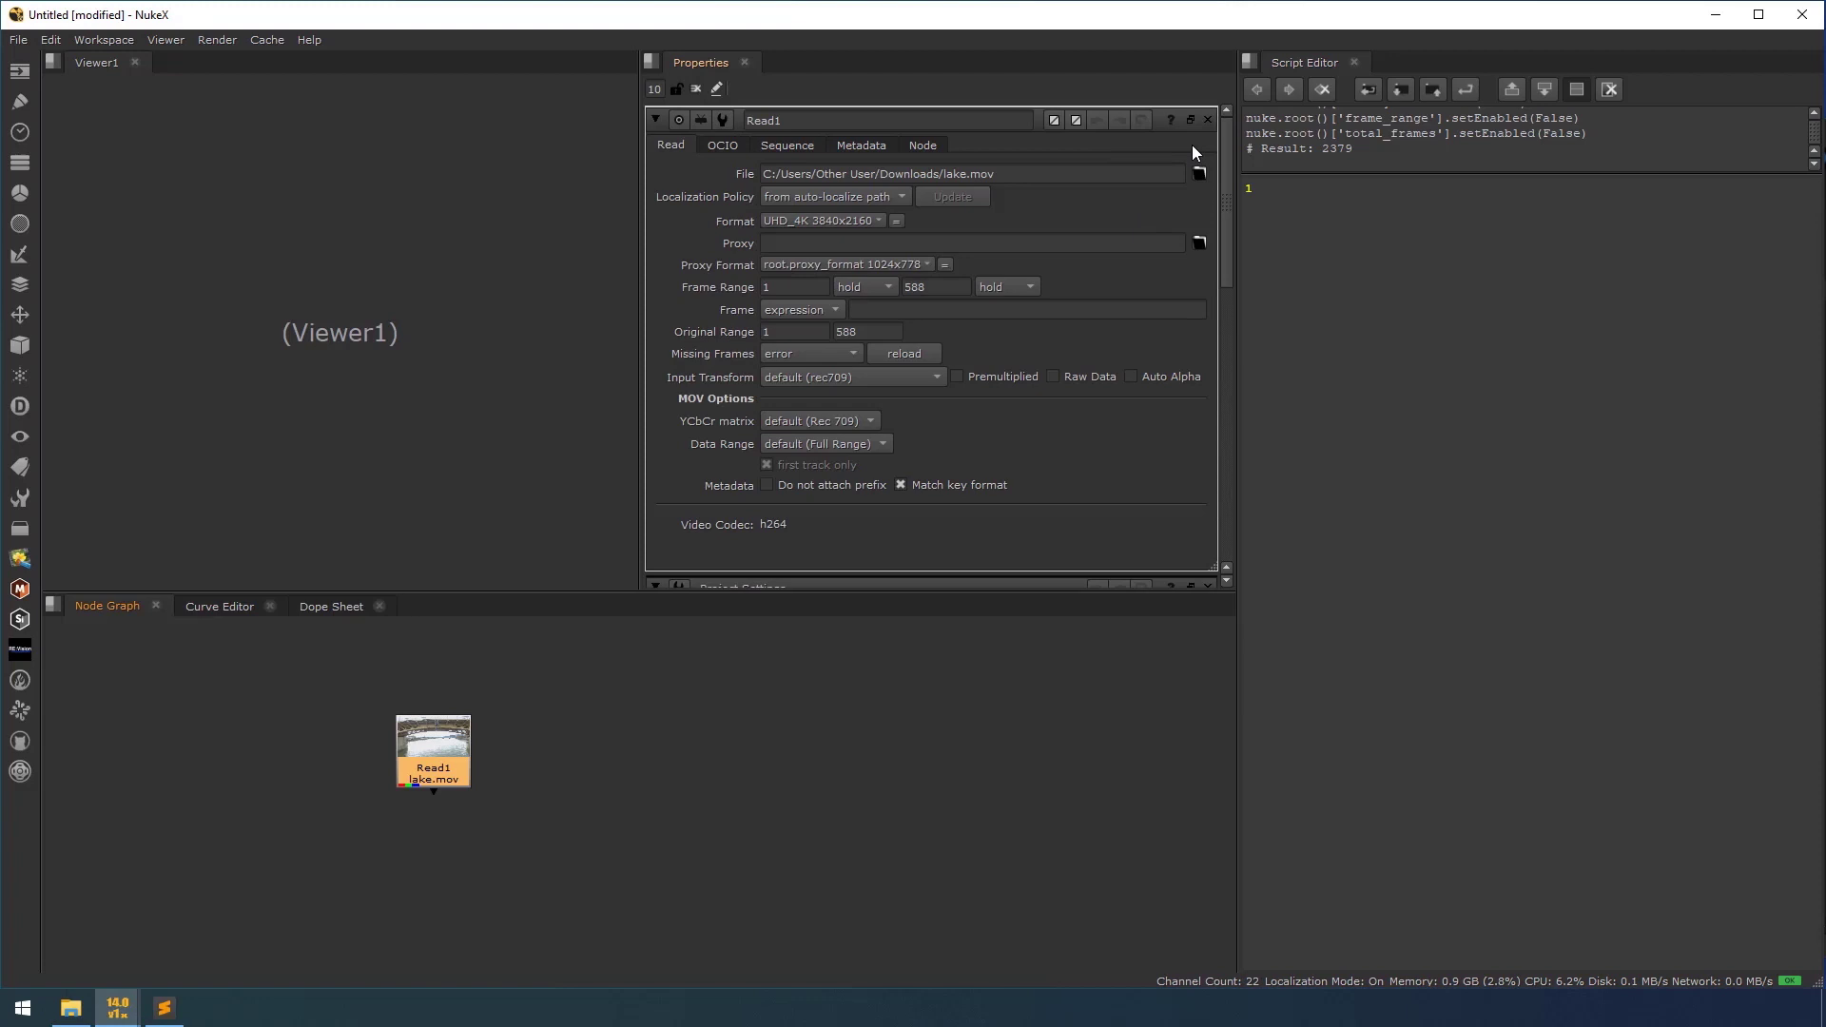
pyautogui.click(1256, 90)
pyautogui.click(1484, 538)
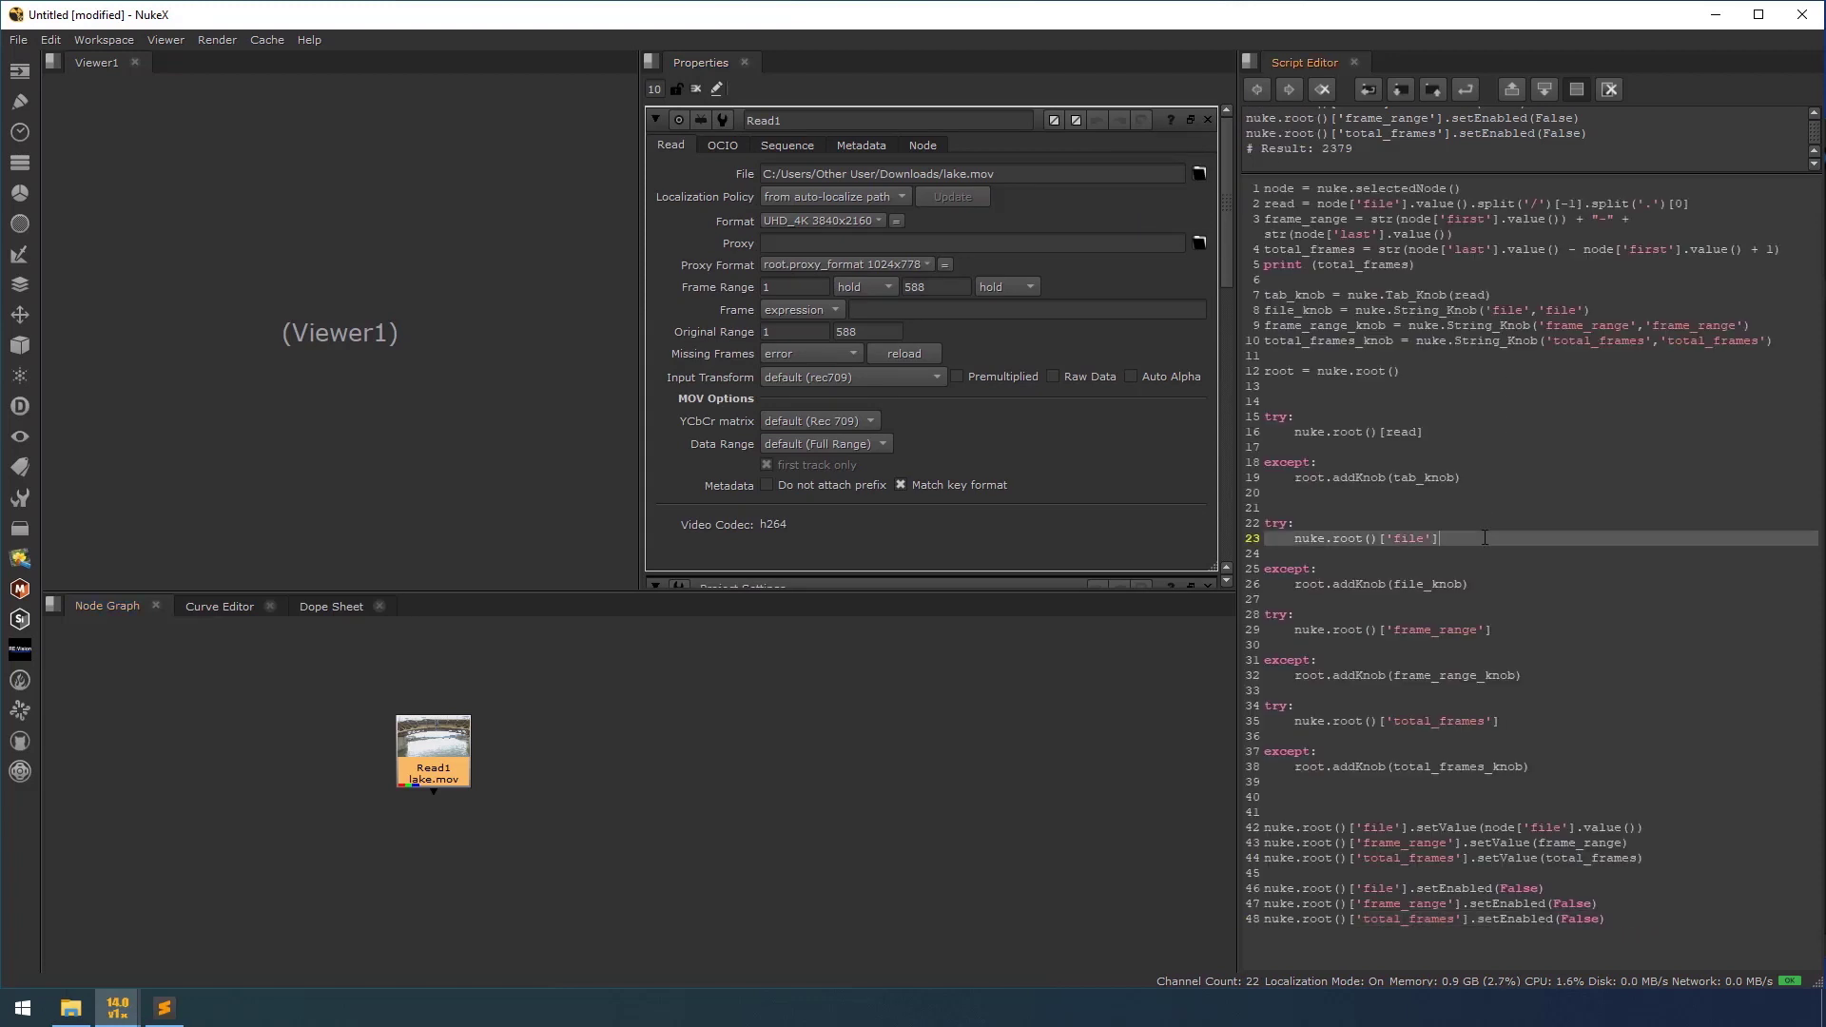
pyautogui.click(1703, 704)
pyautogui.hotkey('ctrl', 'Return')
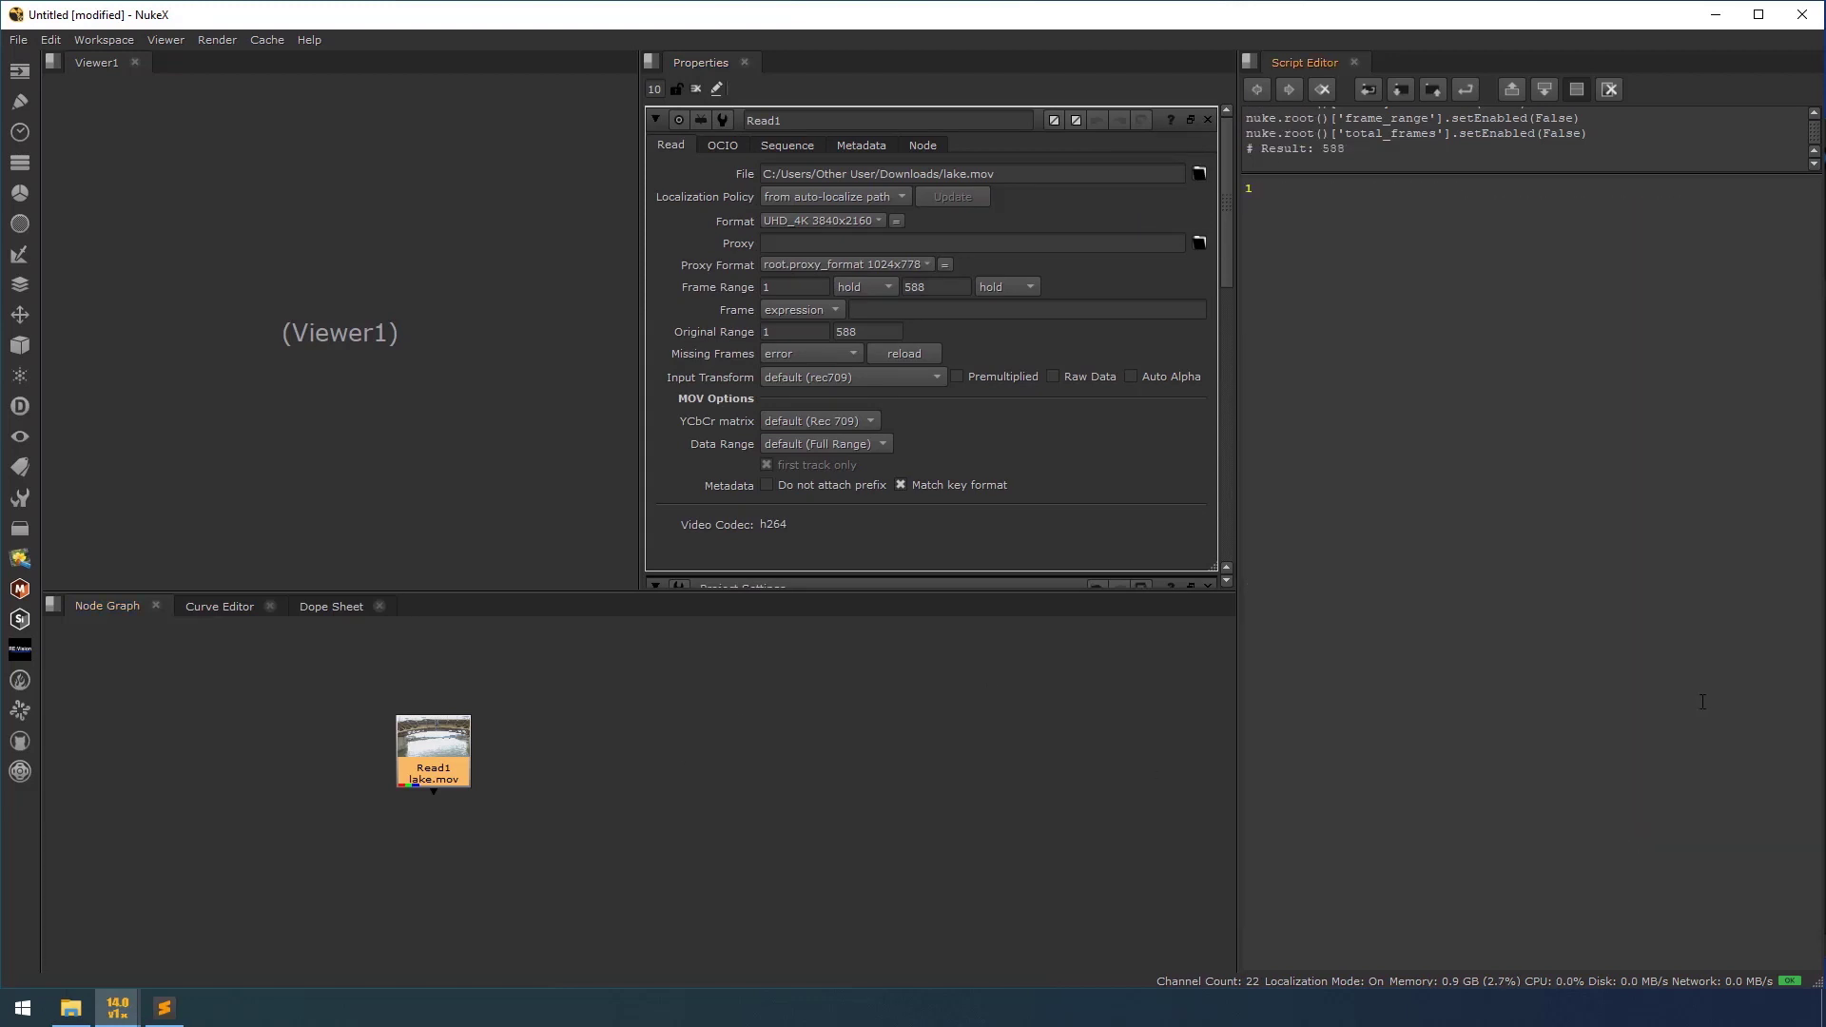
# Check the lake tab in Project Settings showing its file, range 1-588 and 588 frames
pyautogui.click(894, 846)
pyautogui.click(50, 39)
pyautogui.click(105, 568)
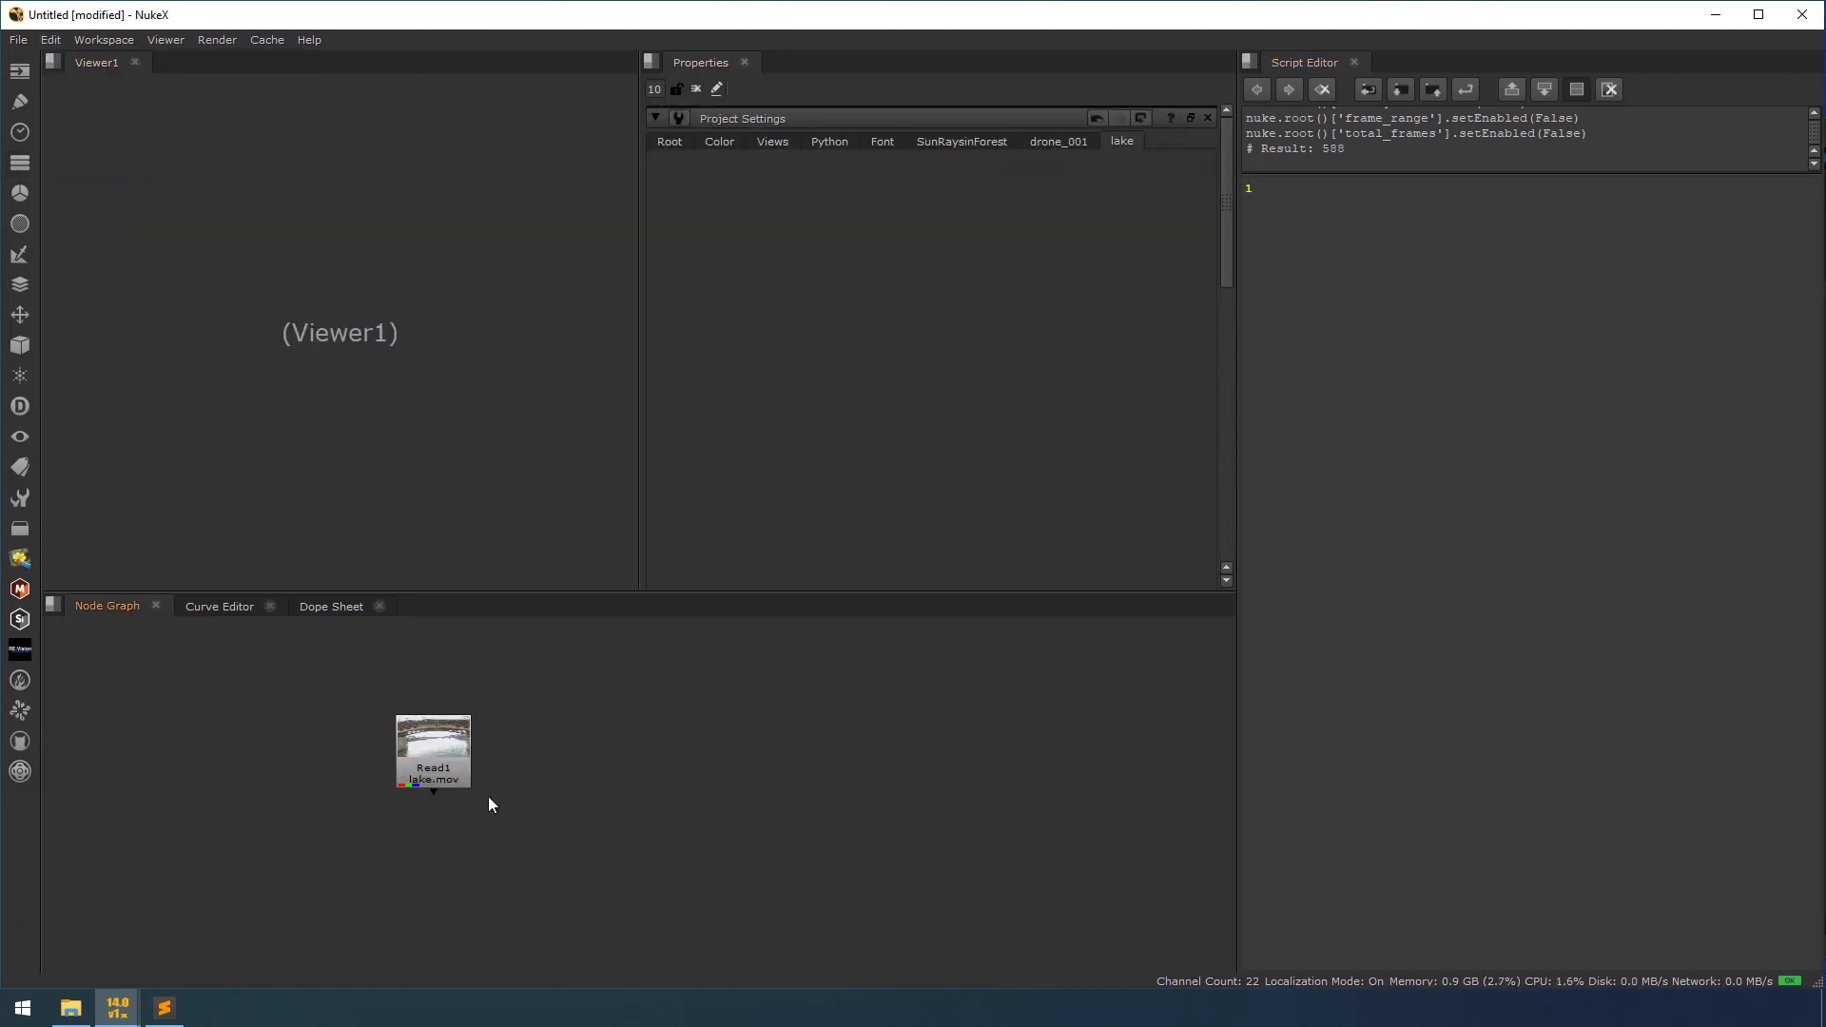
pyautogui.scroll(3, 400, 780)
pyautogui.click(1122, 143)
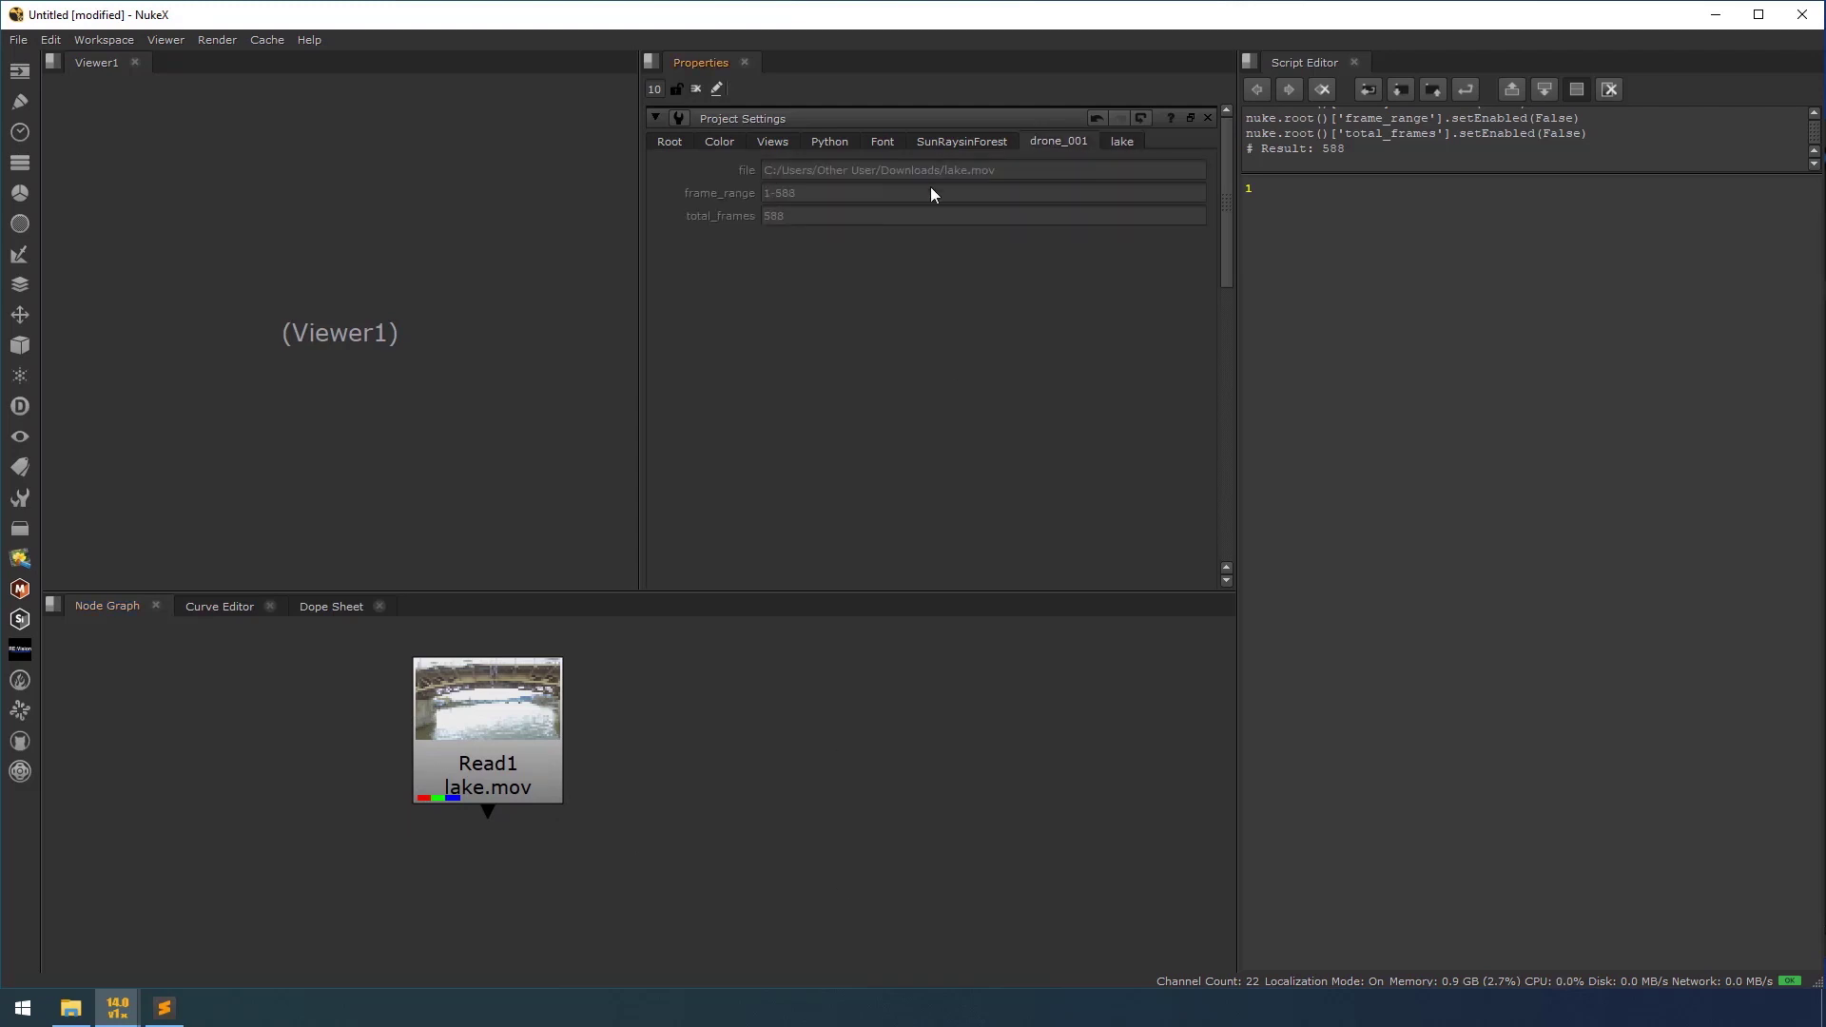
pyautogui.rightClick(117, 1008)
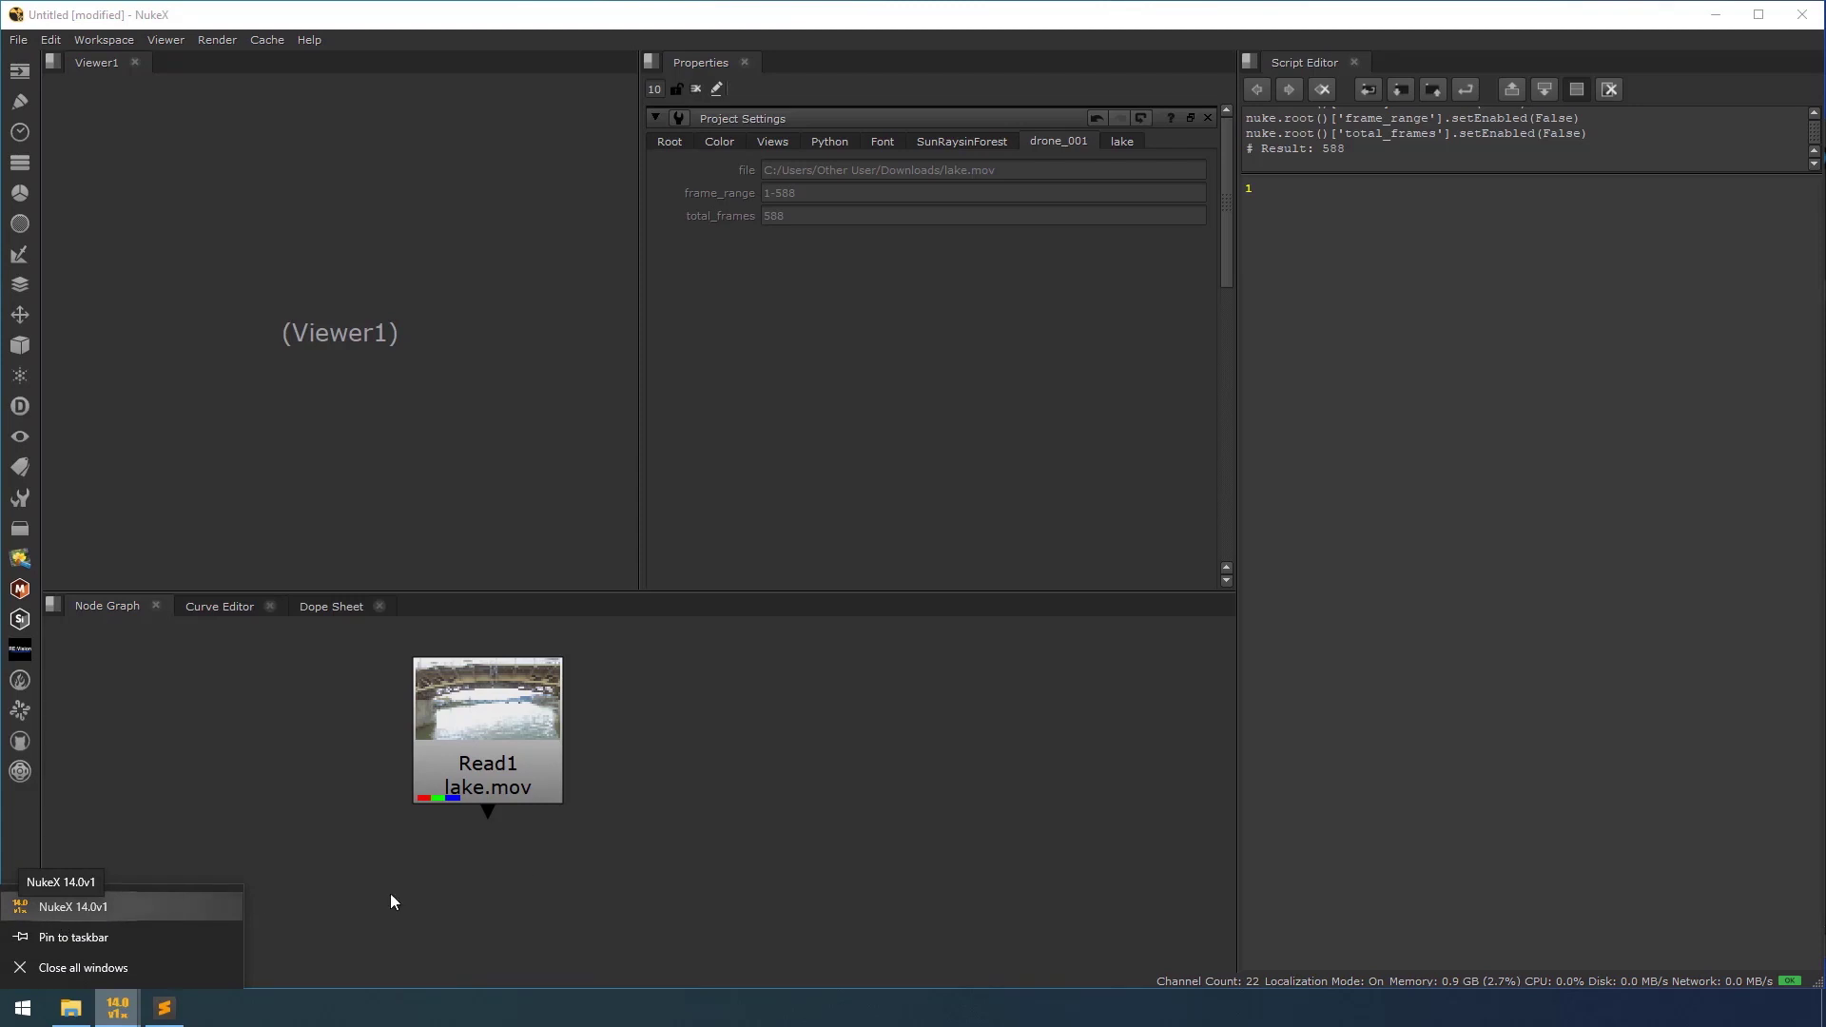
# Save the comp to the Desktop as lake_v001.nk
pyautogui.click(819, 818)
pyautogui.hotkey('ctrl', 's')
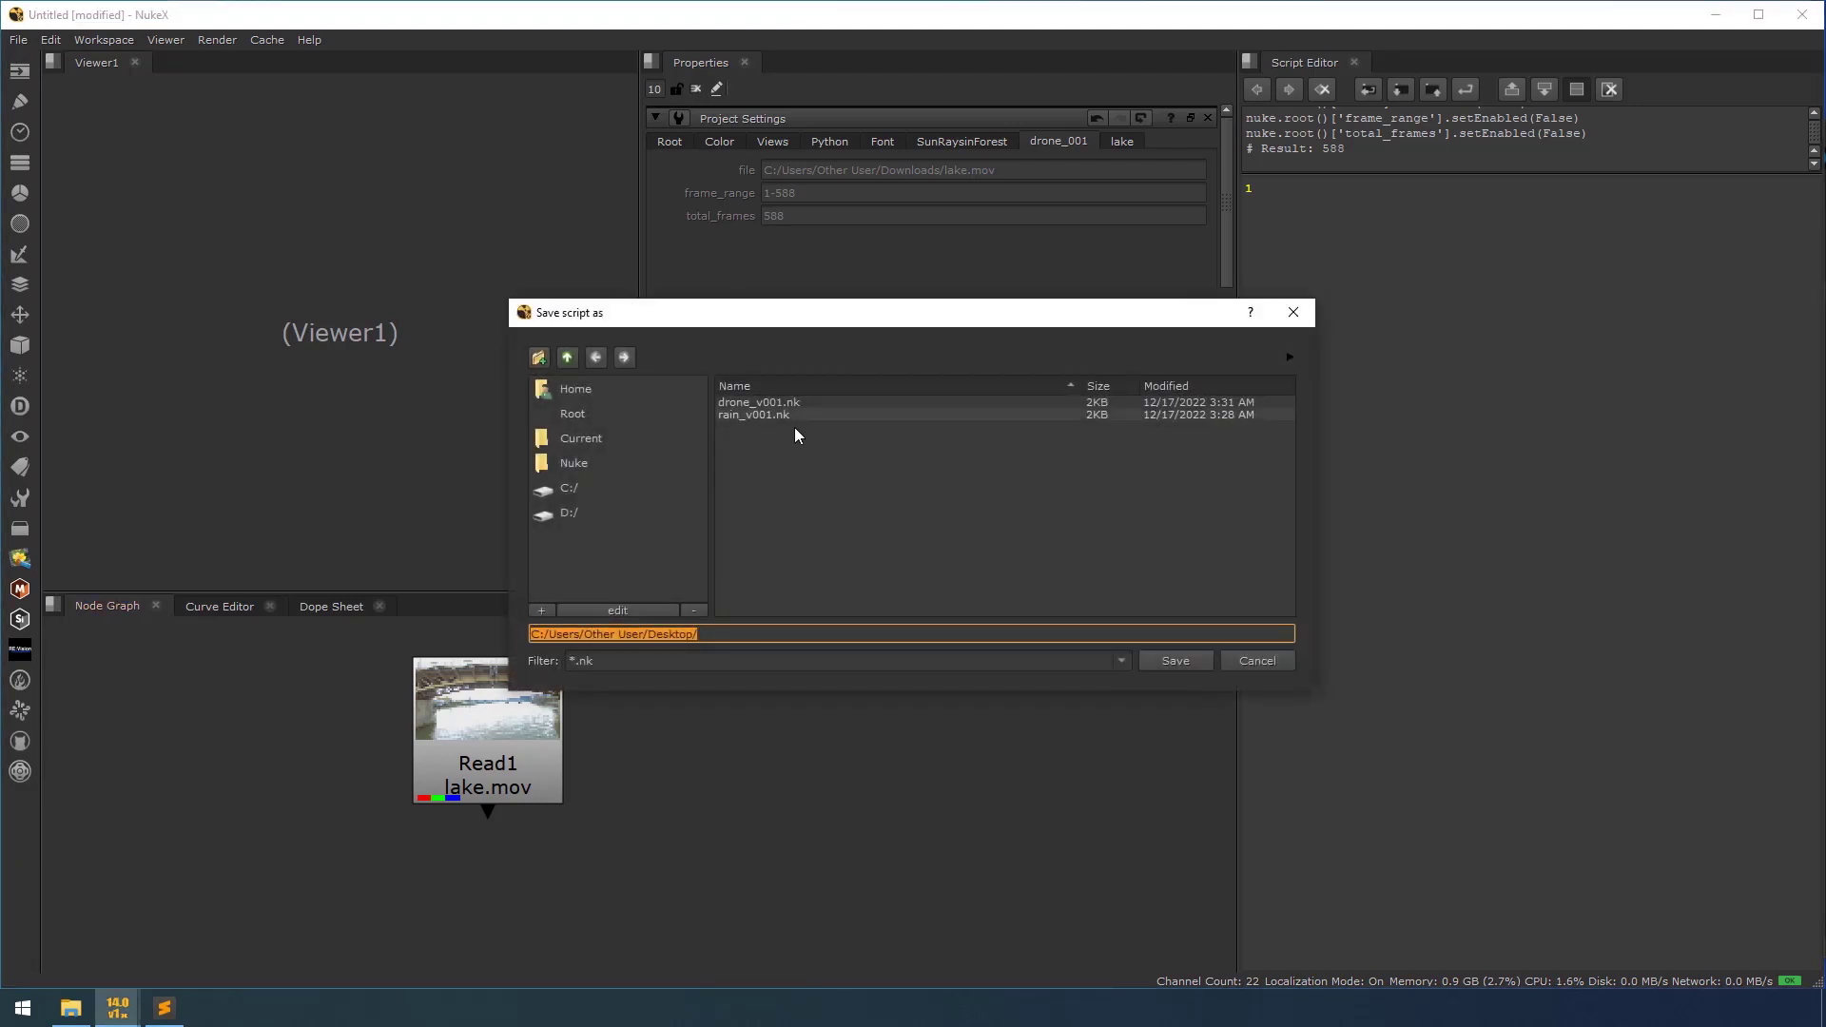
pyautogui.click(720, 634)
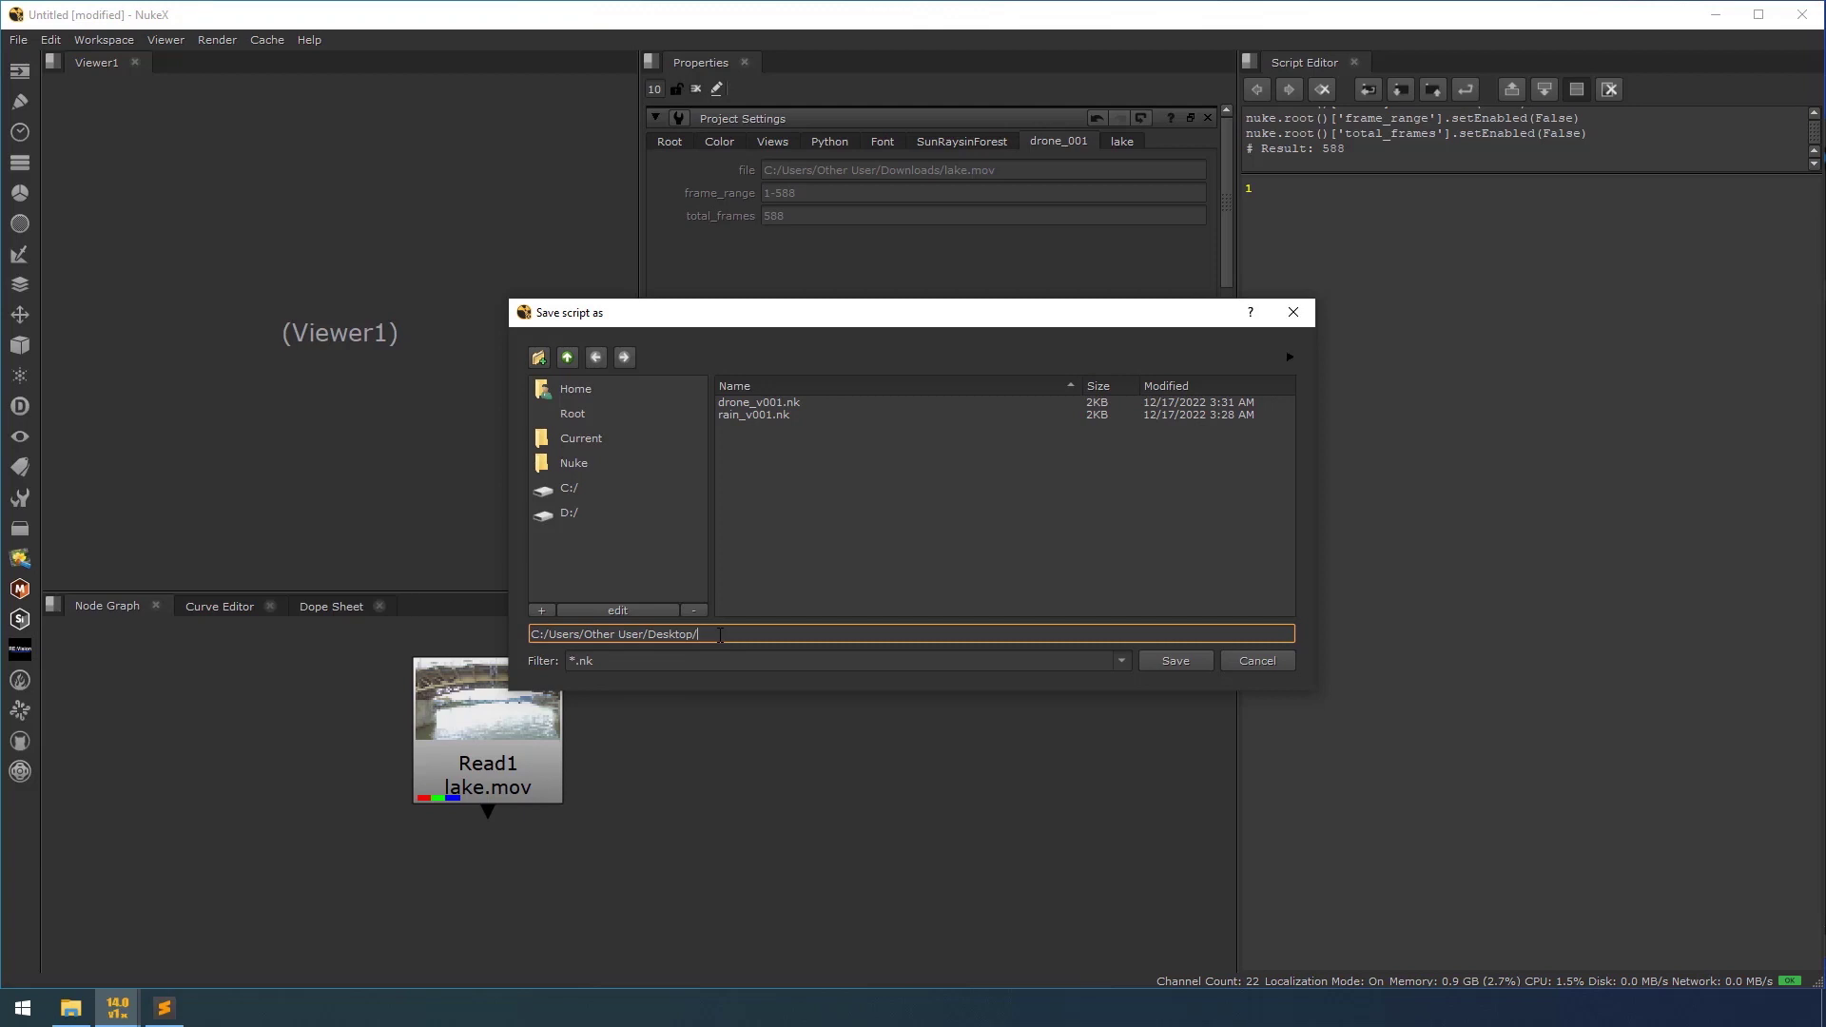
pyautogui.write('lake')
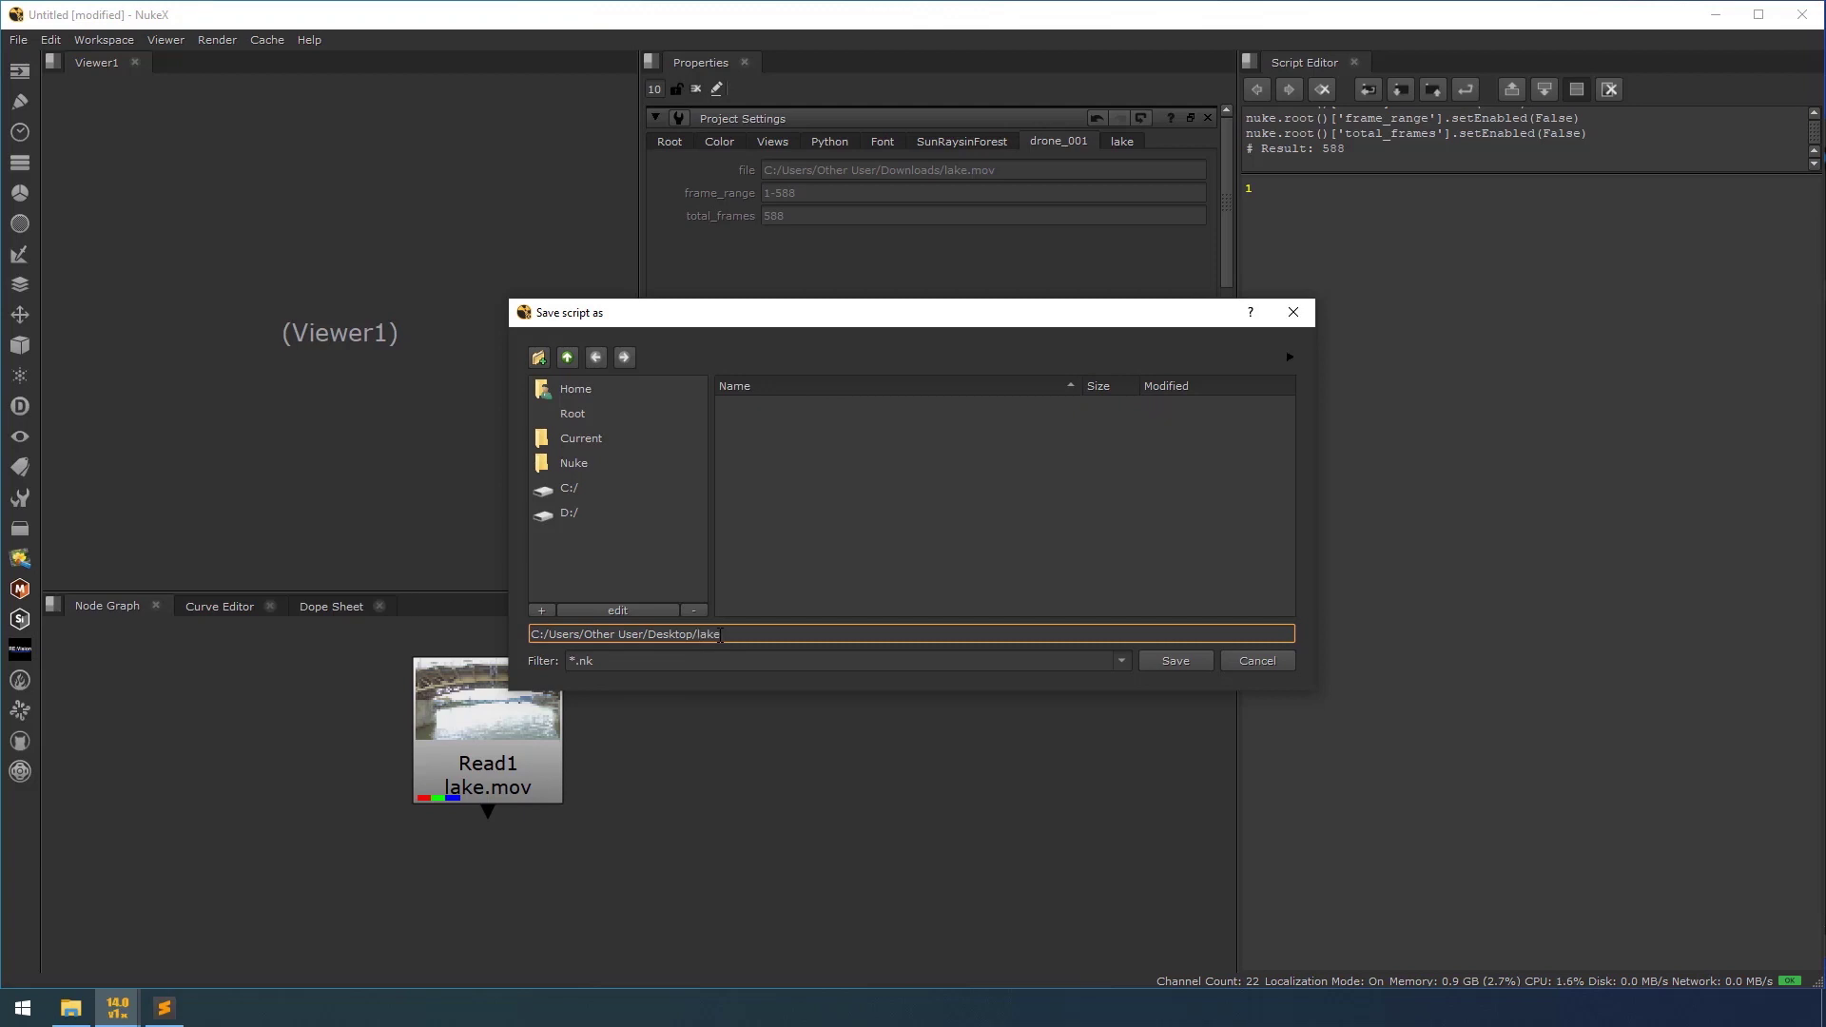
pyautogui.write('_v001')
pyautogui.press('Return')
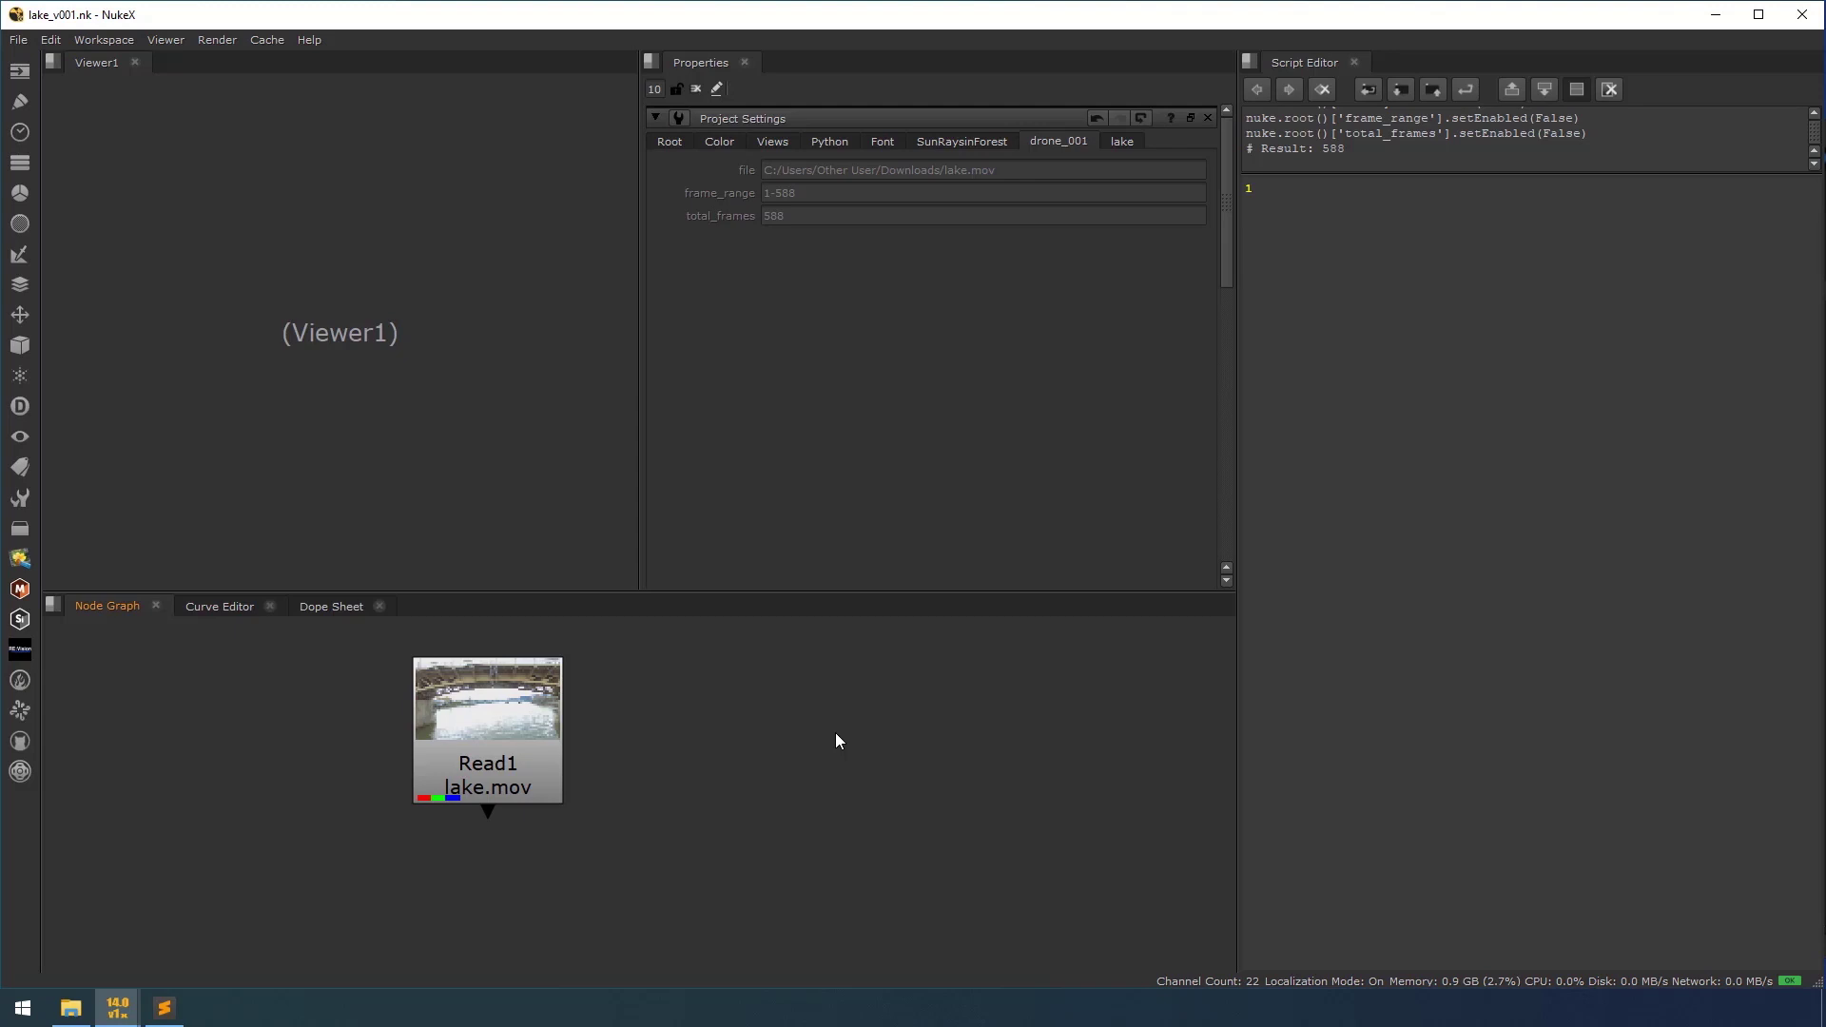
# Close NukeX and launch NukeX 13.2v5 via This PC's The Foundry shortcut and Nuke 13.2v5 folder
pyautogui.click(1802, 14)
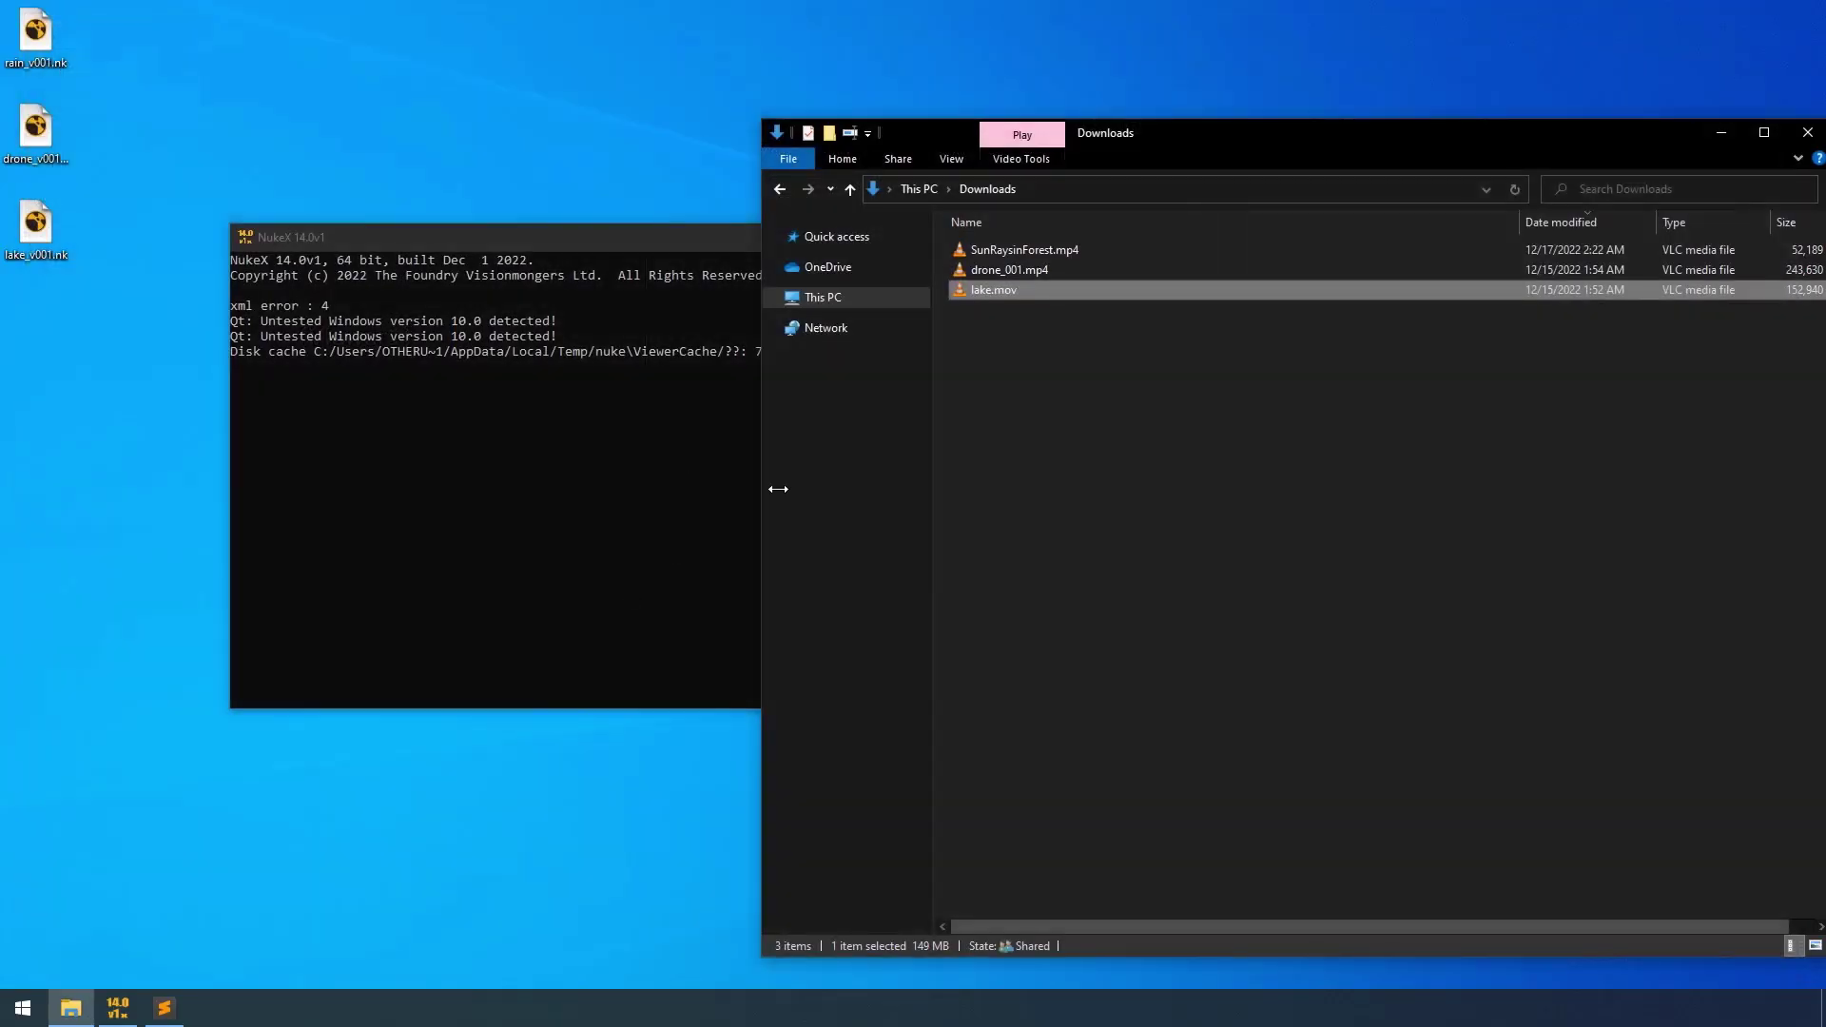
pyautogui.click(522, 408)
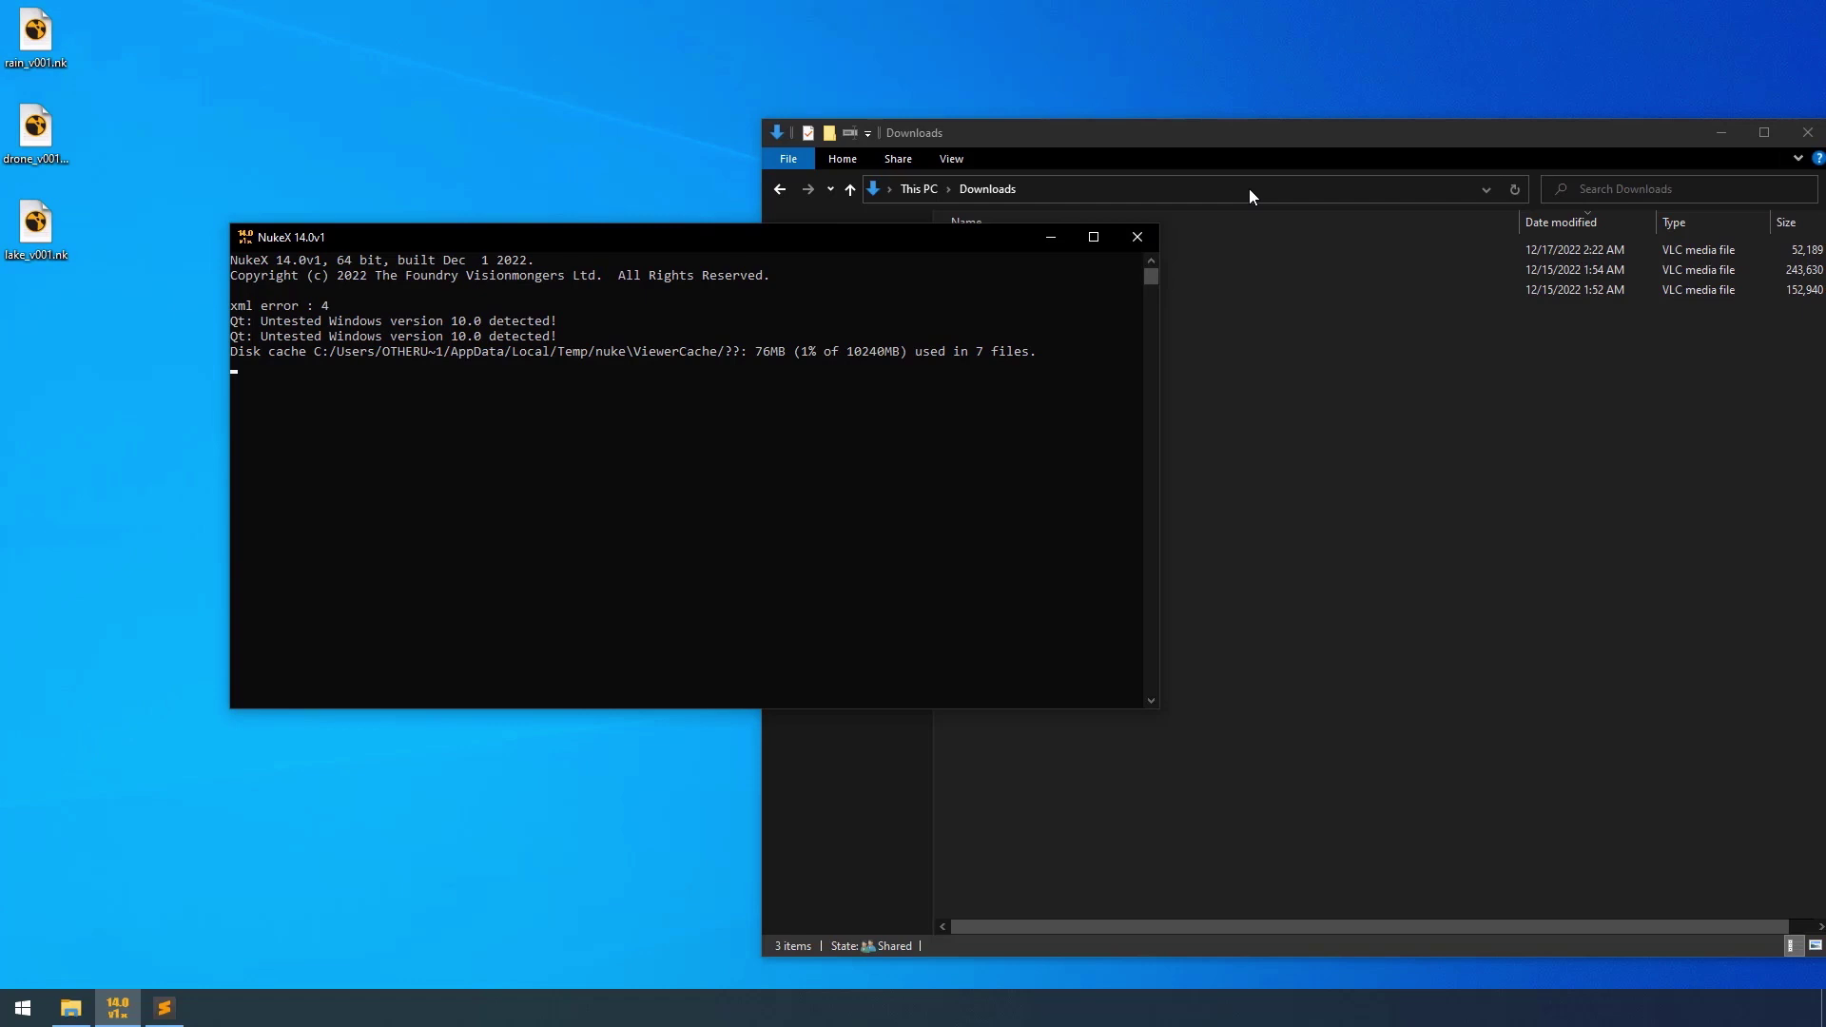
pyautogui.doubleClick(1211, 138)
pyautogui.click(66, 179)
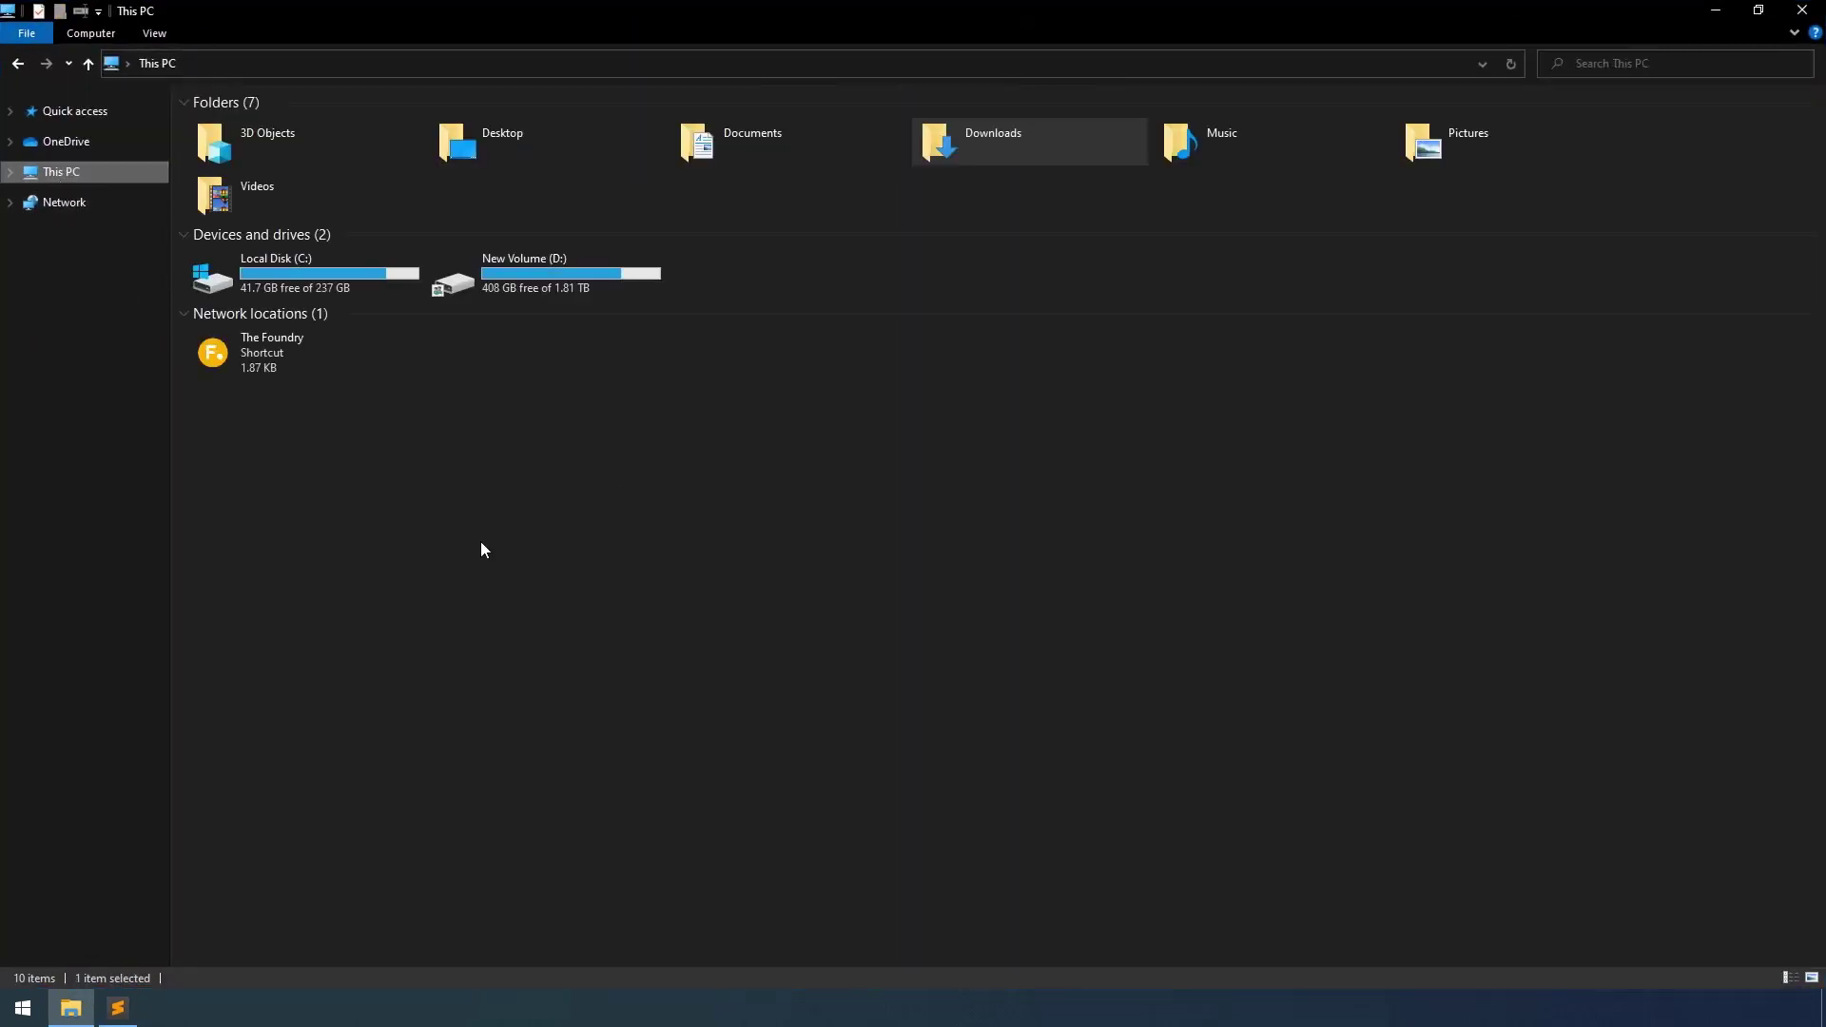
pyautogui.doubleClick(284, 364)
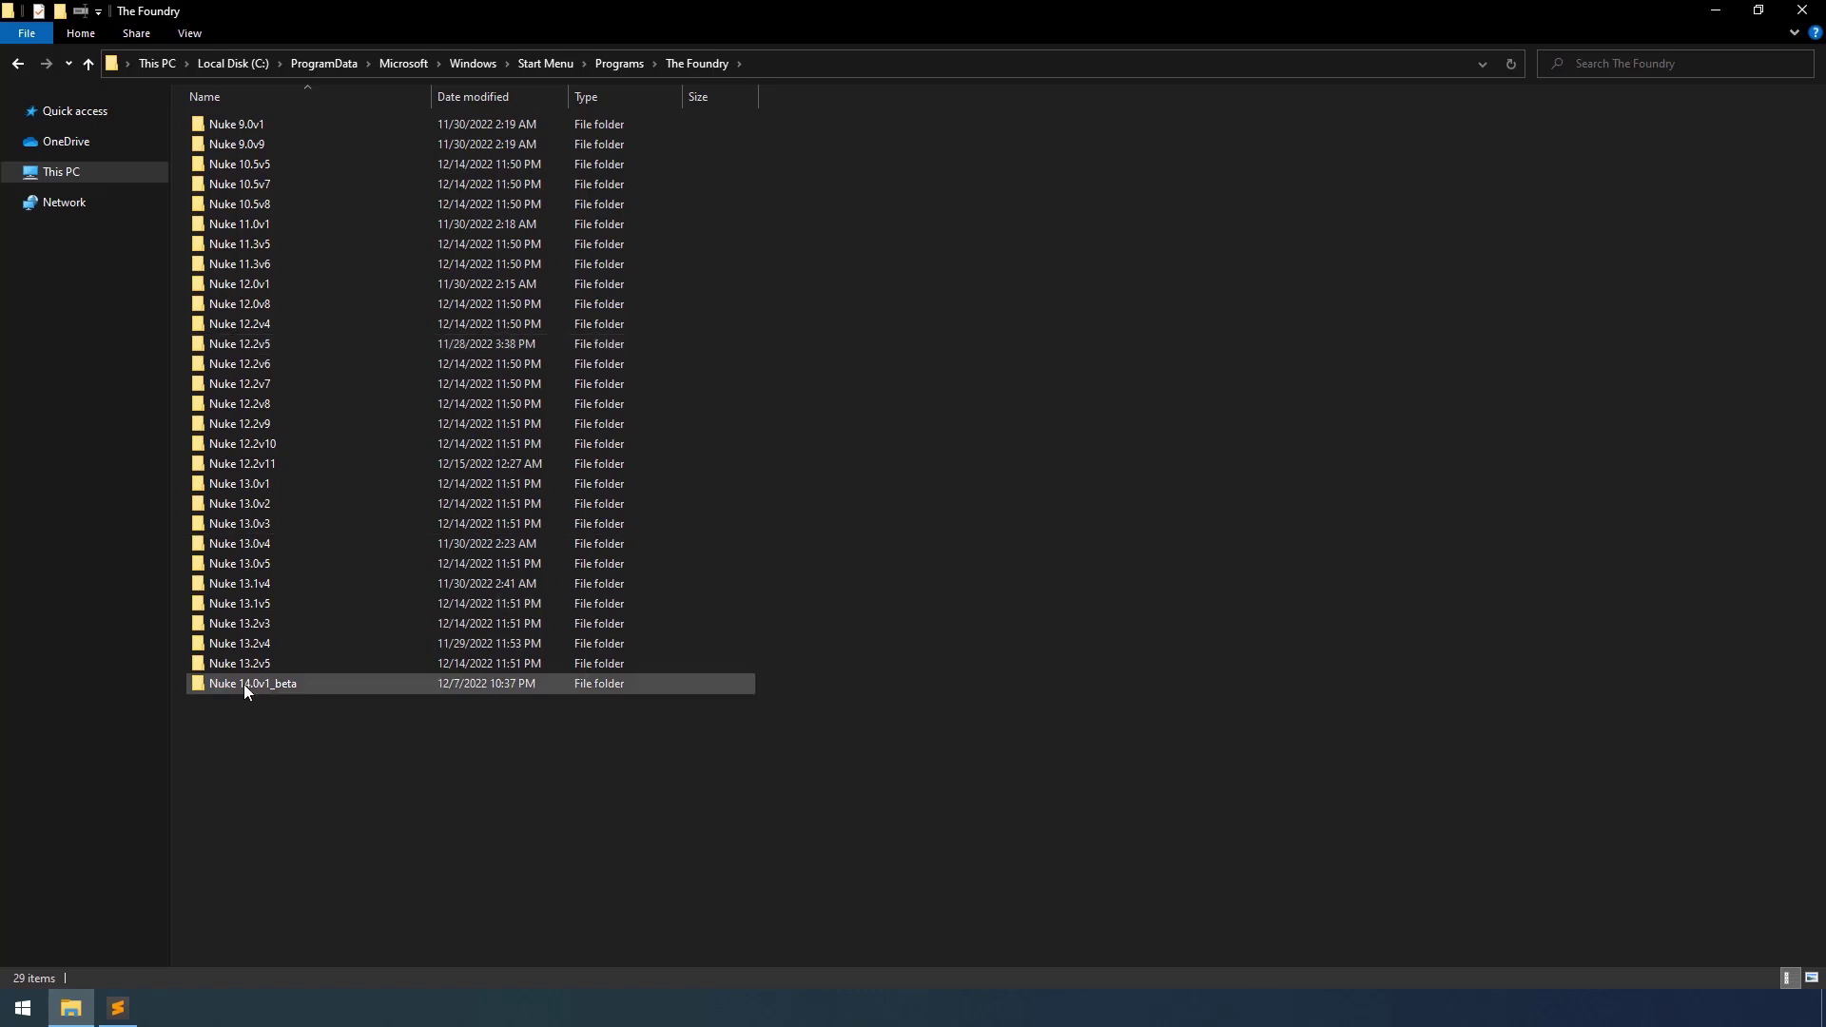
pyautogui.doubleClick(251, 663)
pyautogui.doubleClick(255, 323)
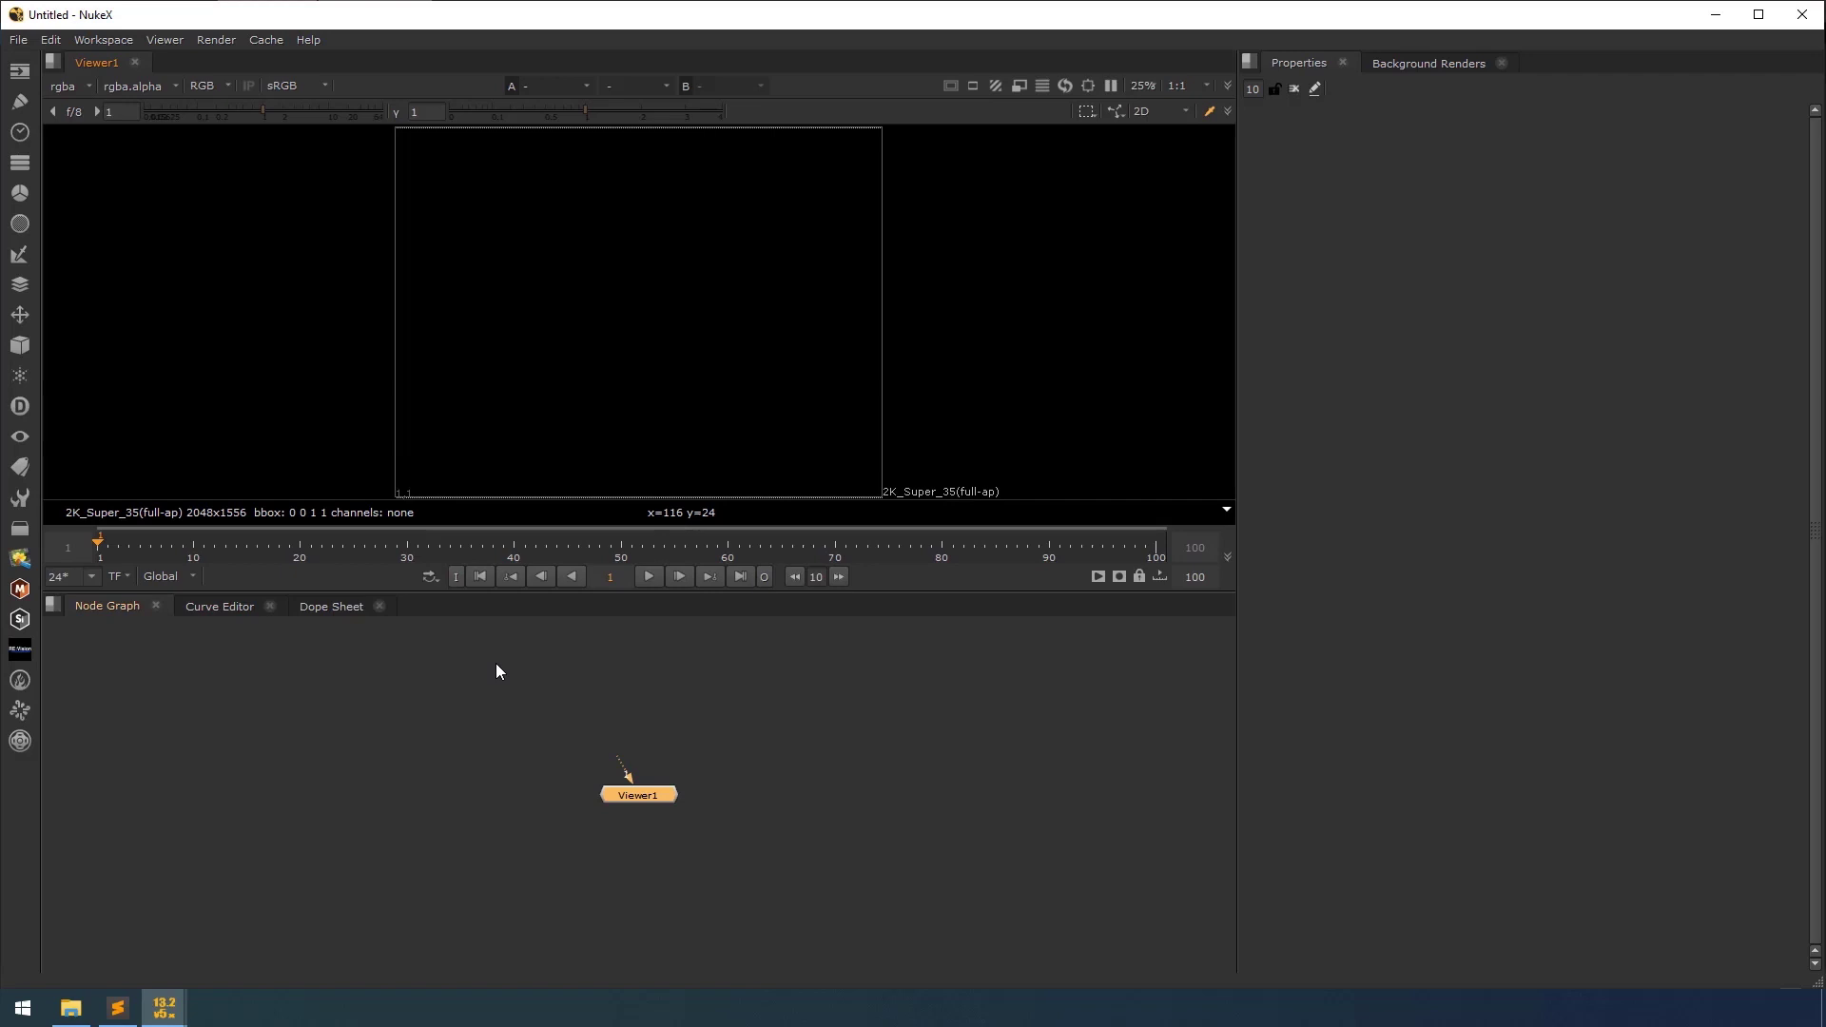
# Drag SunRaysinForest.mp4 from Downloads into the Node Graph and show Read1 in Viewer1
pyautogui.click(71, 1007)
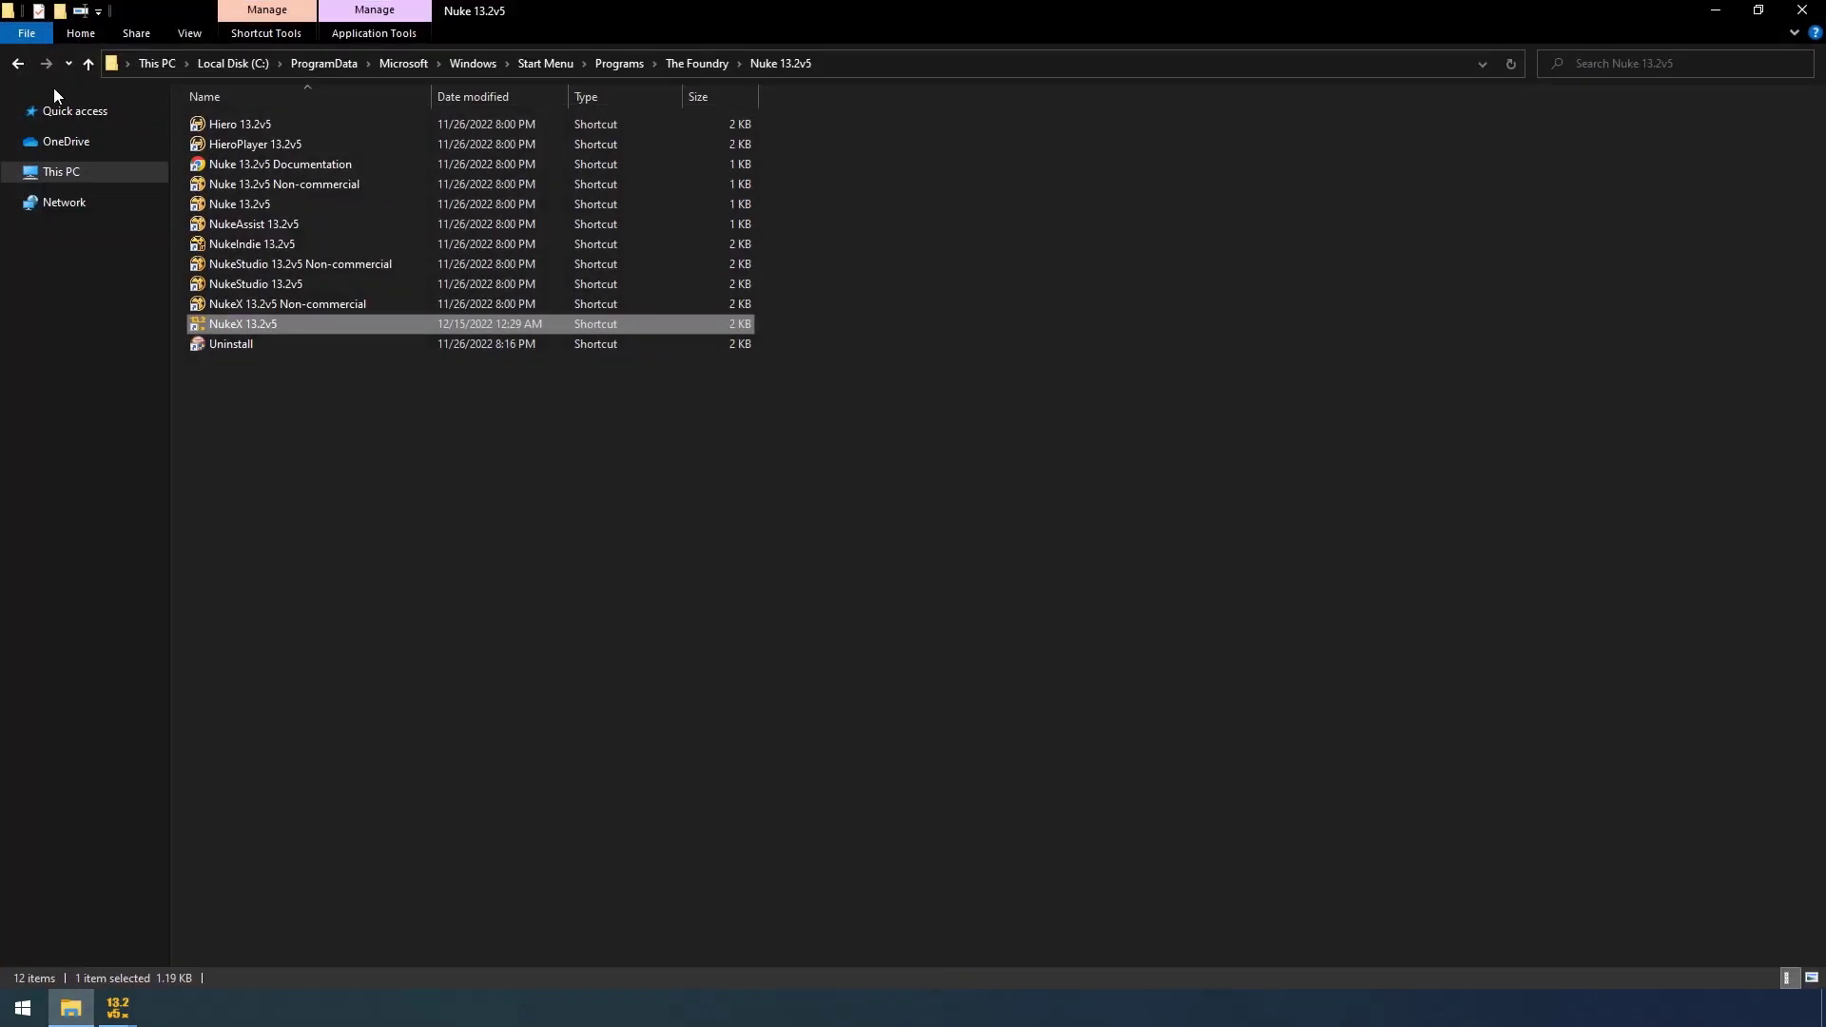
pyautogui.click(65, 175)
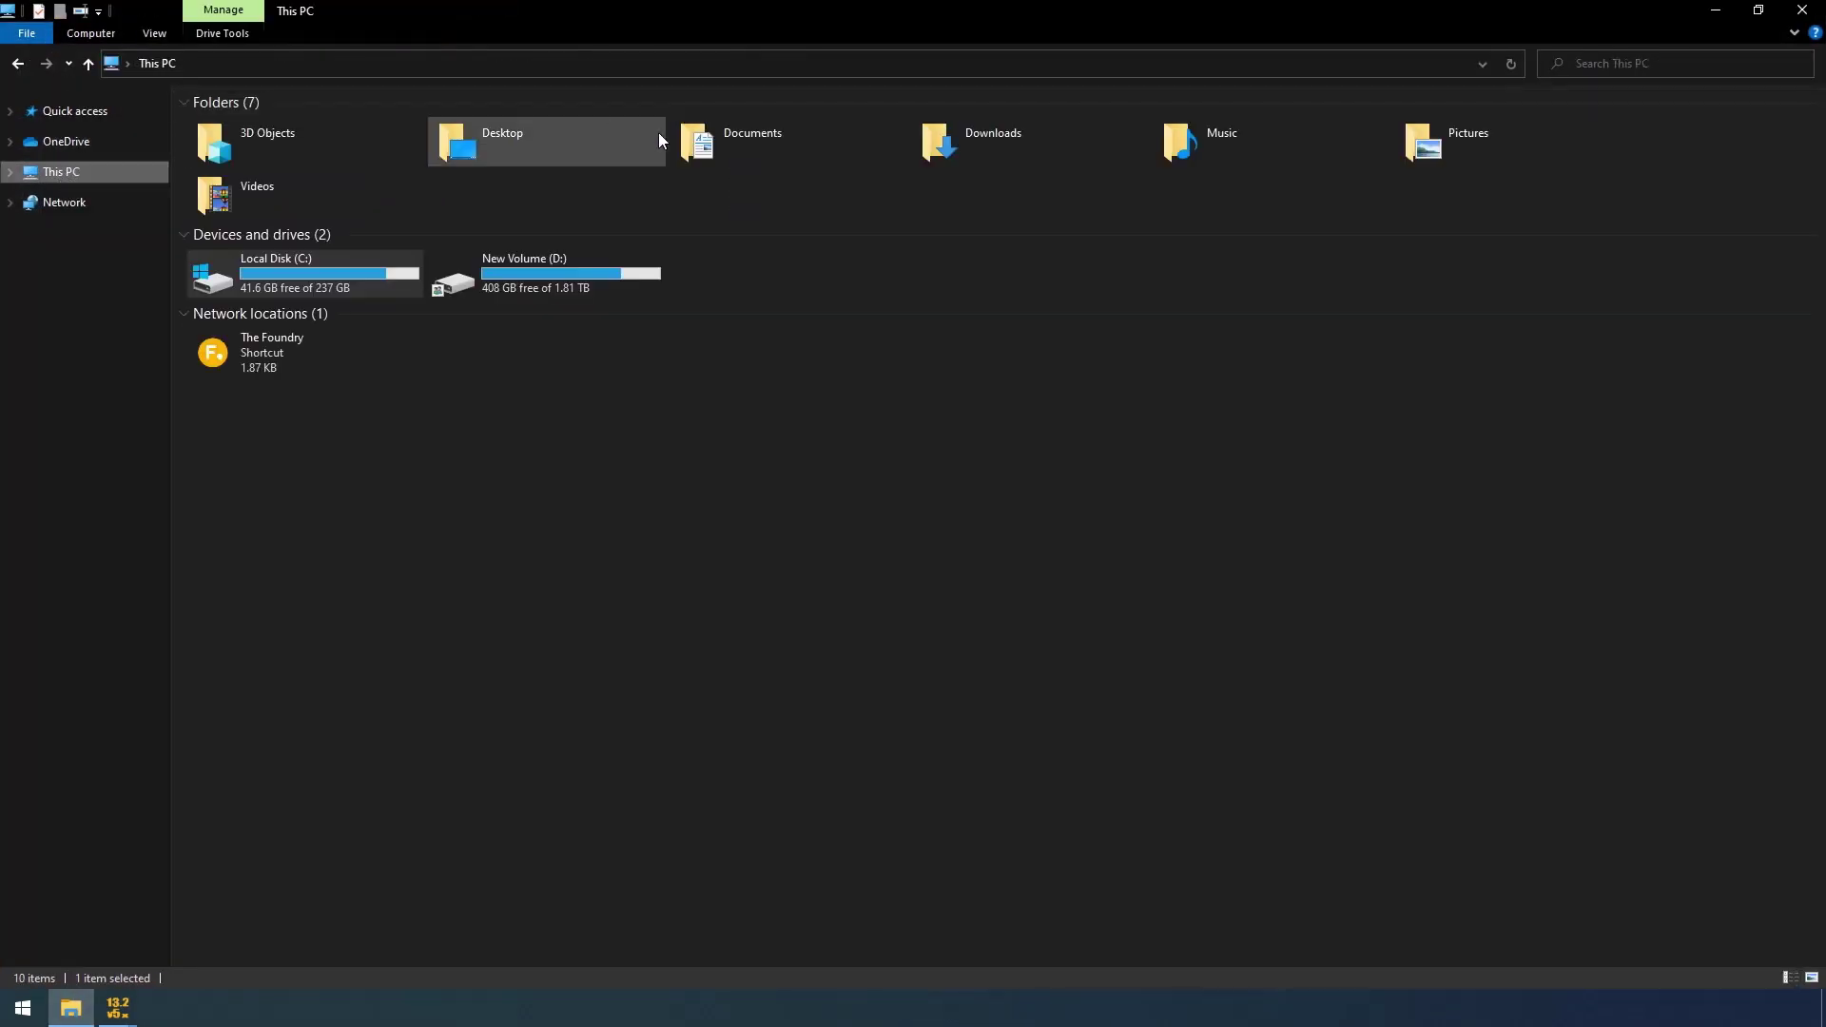
pyautogui.doubleClick(964, 158)
pyautogui.moveTo(951, 10); pyautogui.dragTo(1509, 249)
pyautogui.moveTo(1324, 368); pyautogui.dragTo(416, 738)
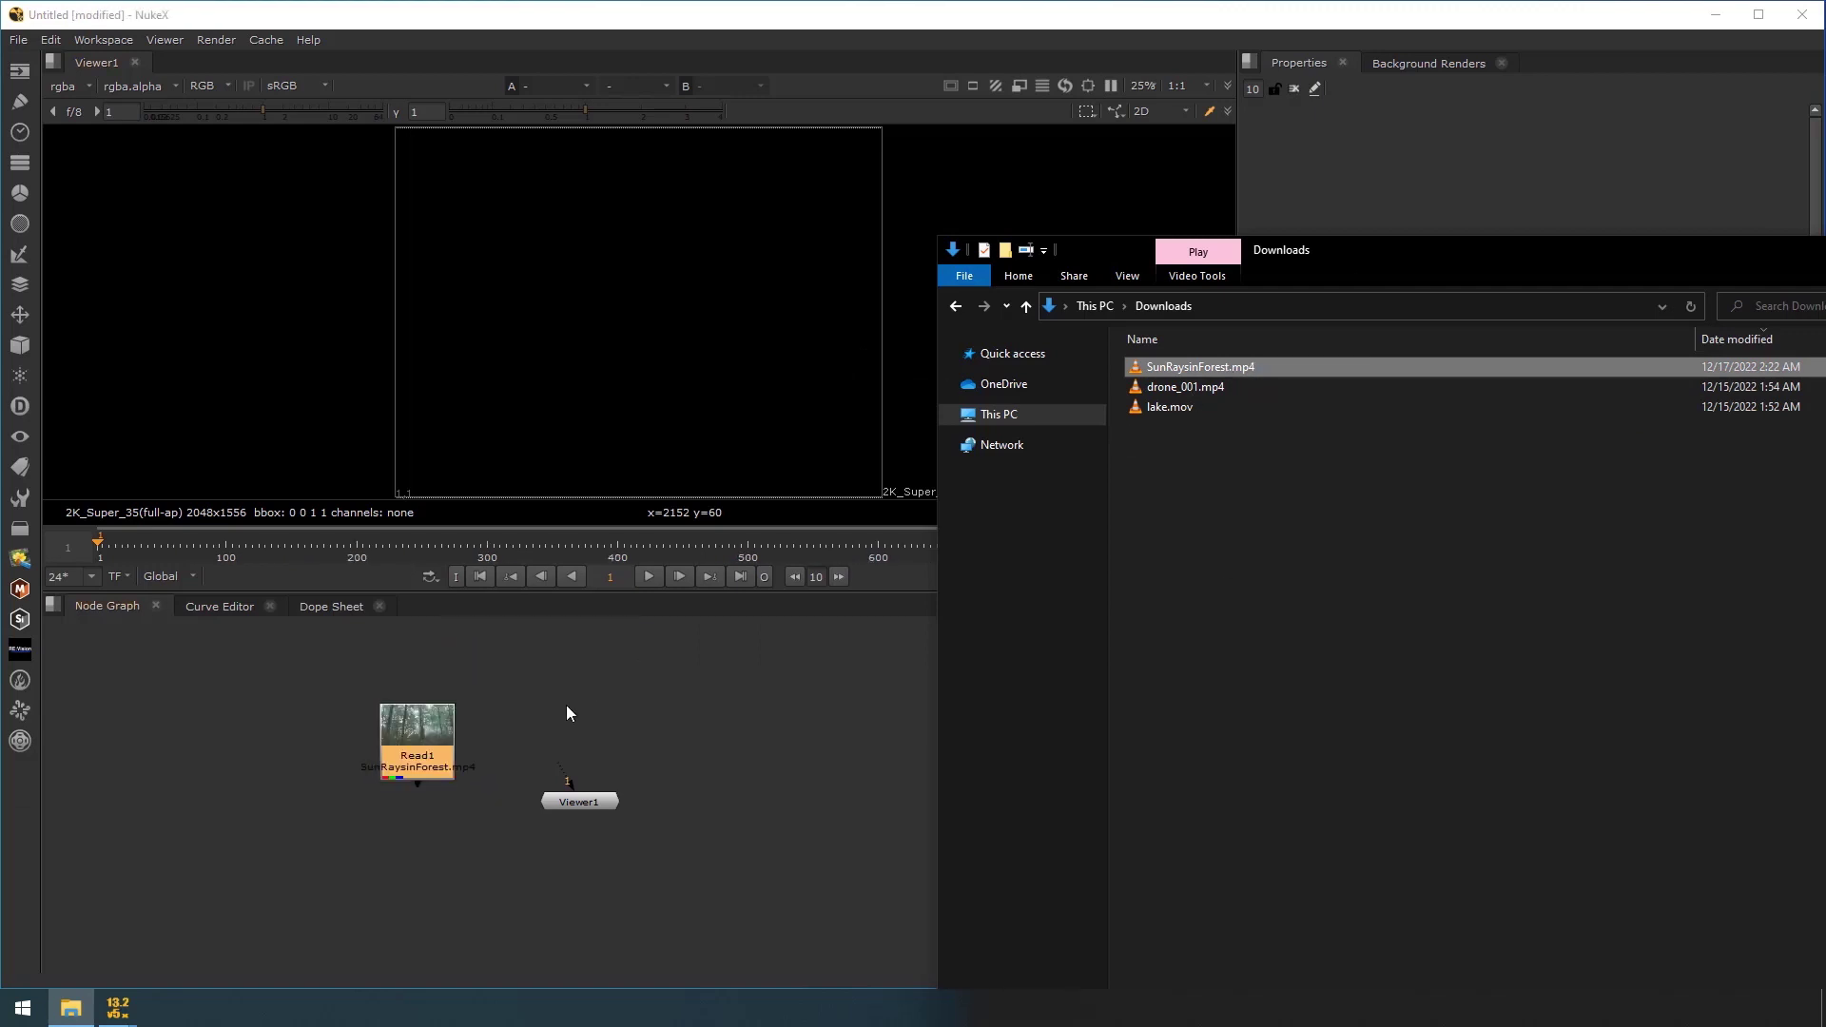
pyautogui.click(432, 749)
pyautogui.doubleClick(432, 750)
pyautogui.press('1')
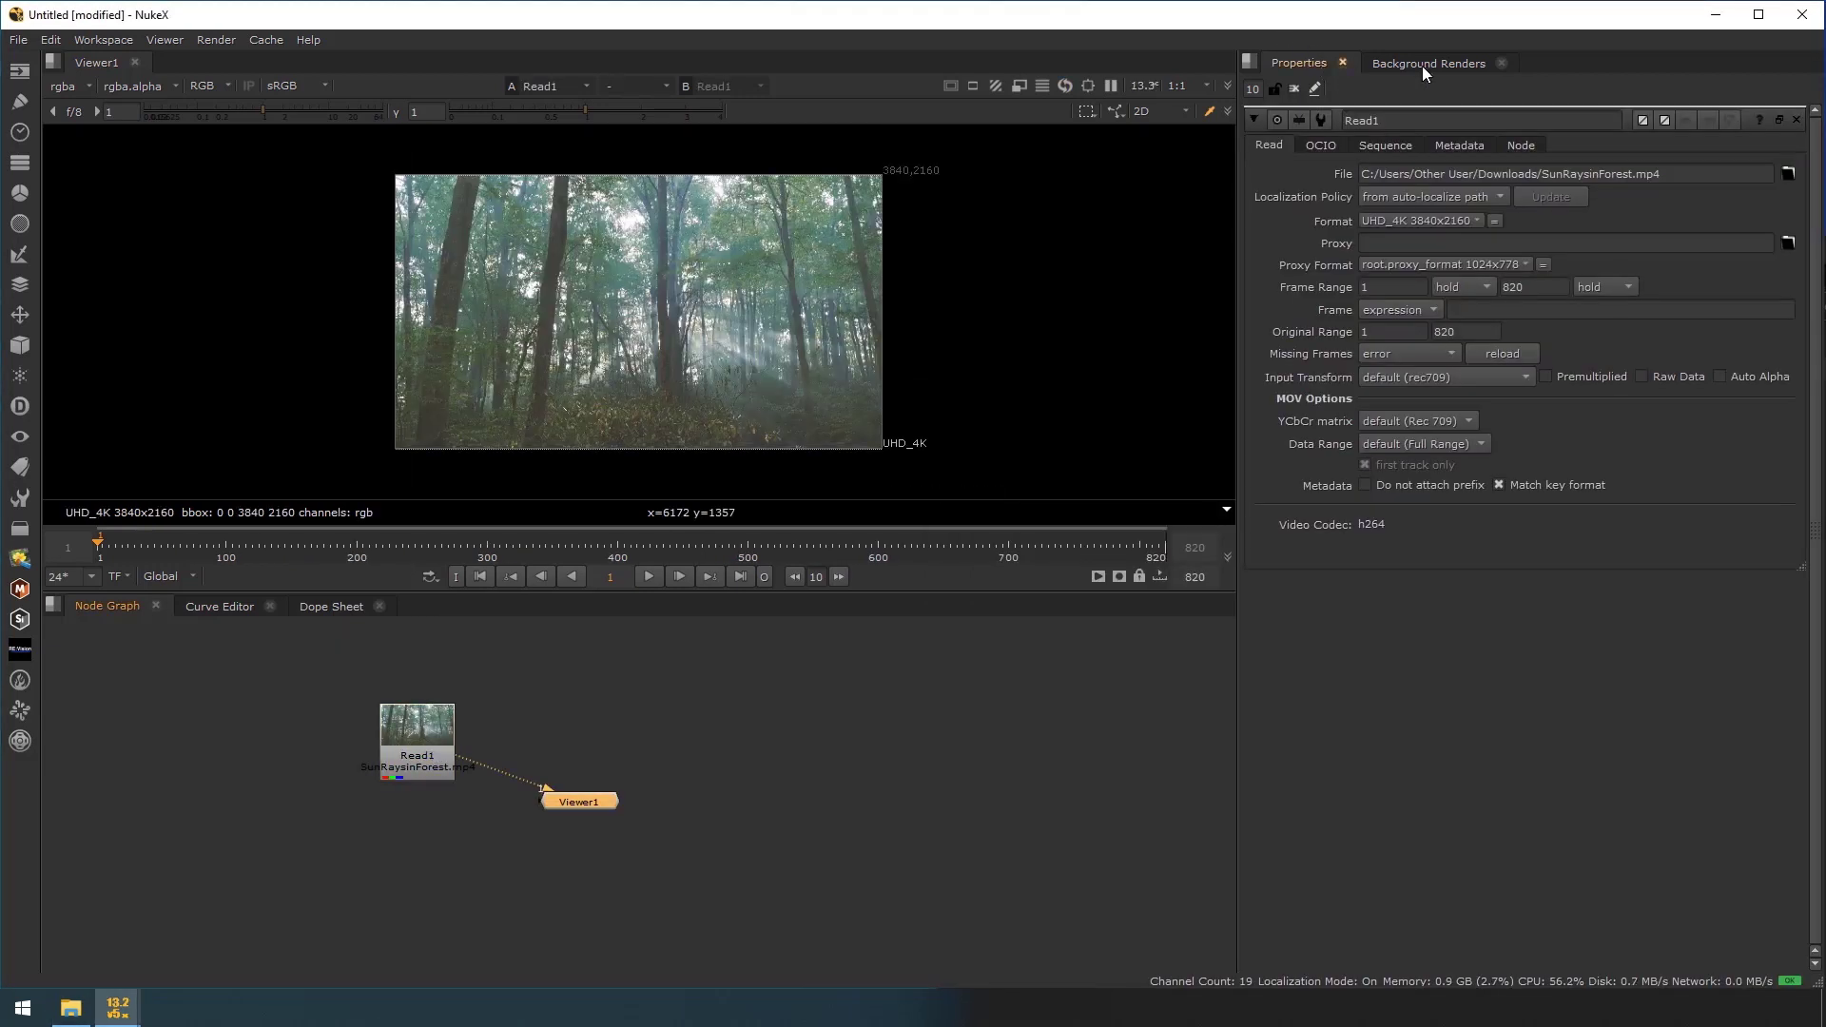
pyautogui.rightClick(1546, 65)
# Open a new Script Editor, paste the saved knob script and run it on Read1
pyautogui.moveTo(1623, 229)
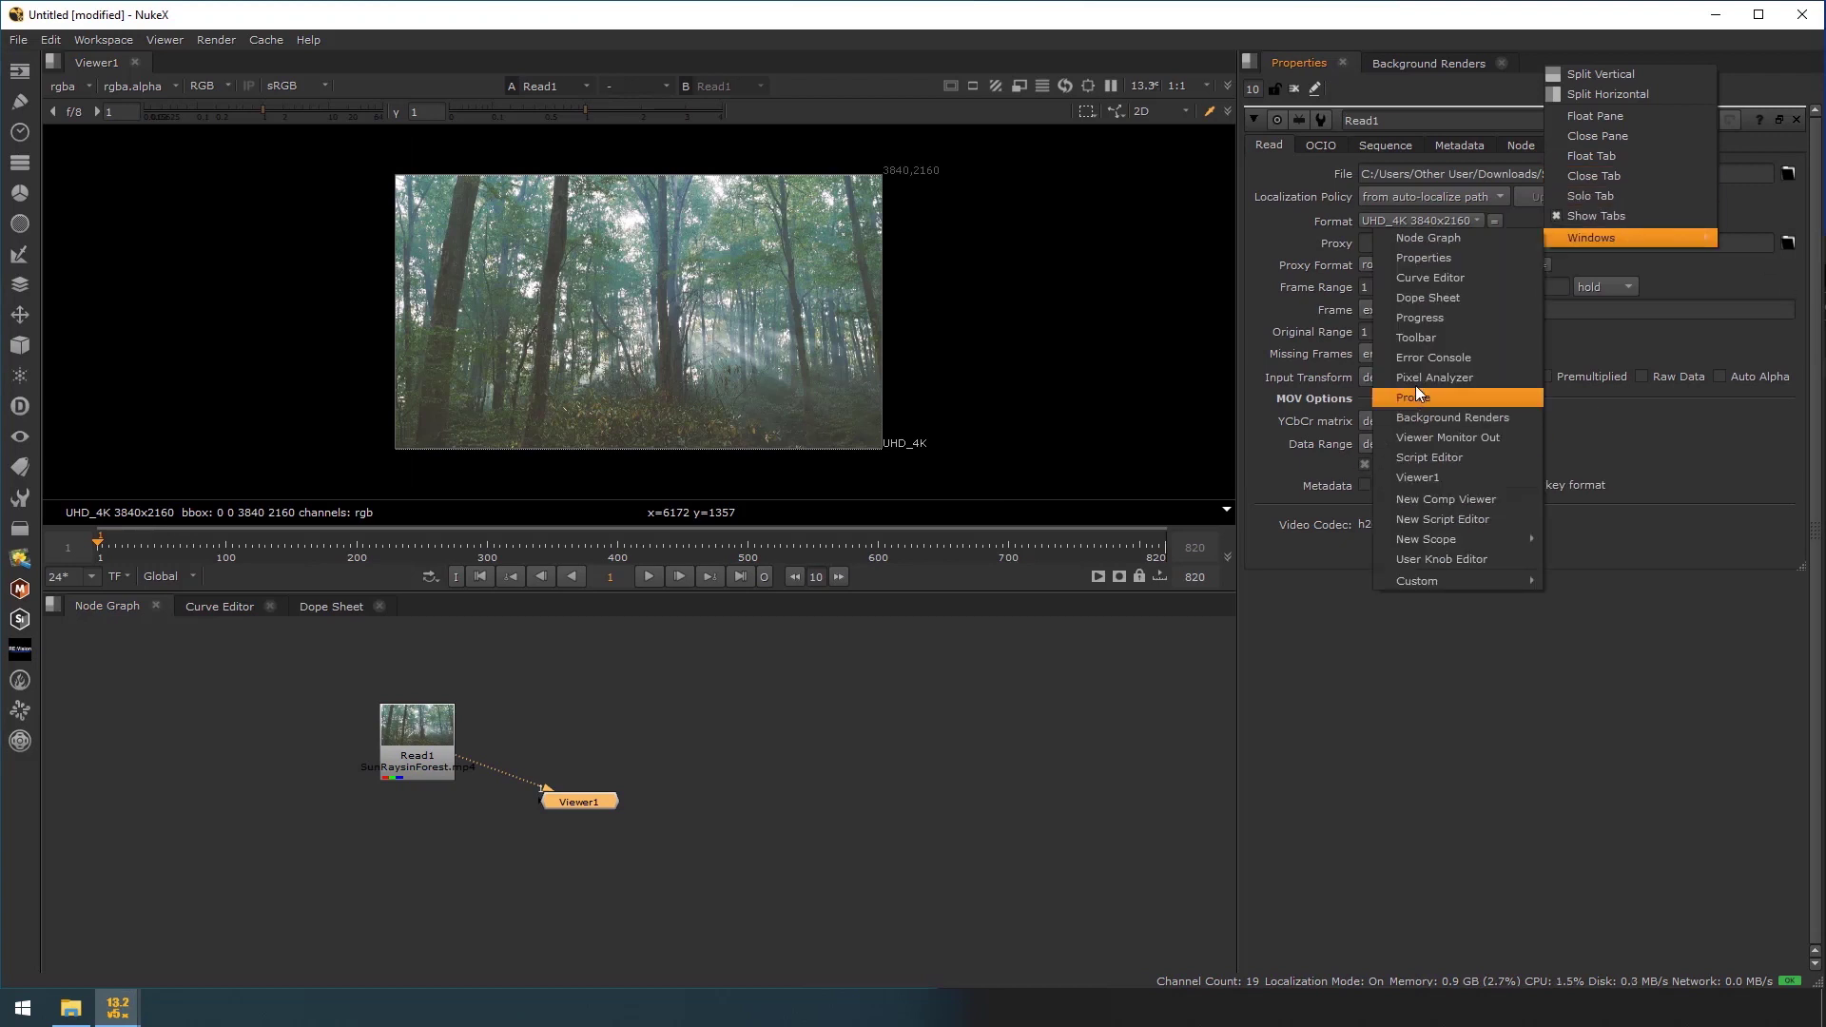
pyautogui.click(1435, 519)
pyautogui.press('super+v')
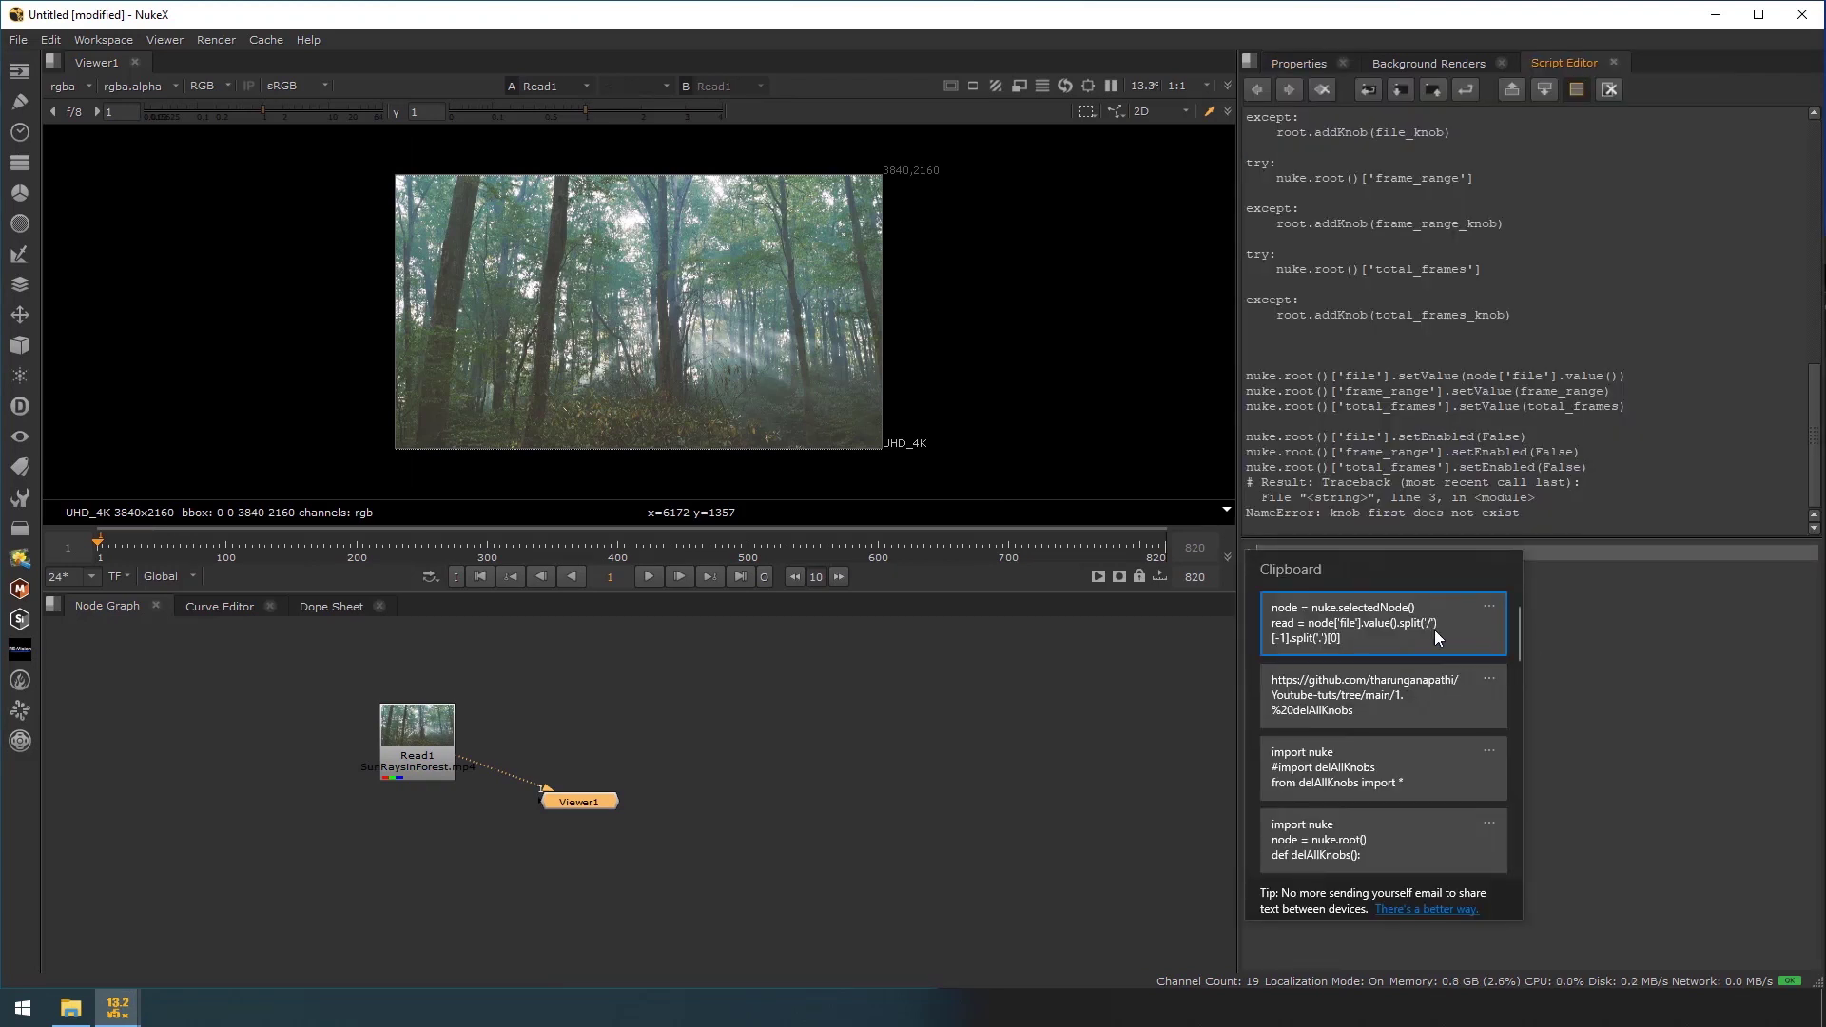
pyautogui.click(1435, 630)
pyautogui.click(1438, 685)
pyautogui.click(429, 755)
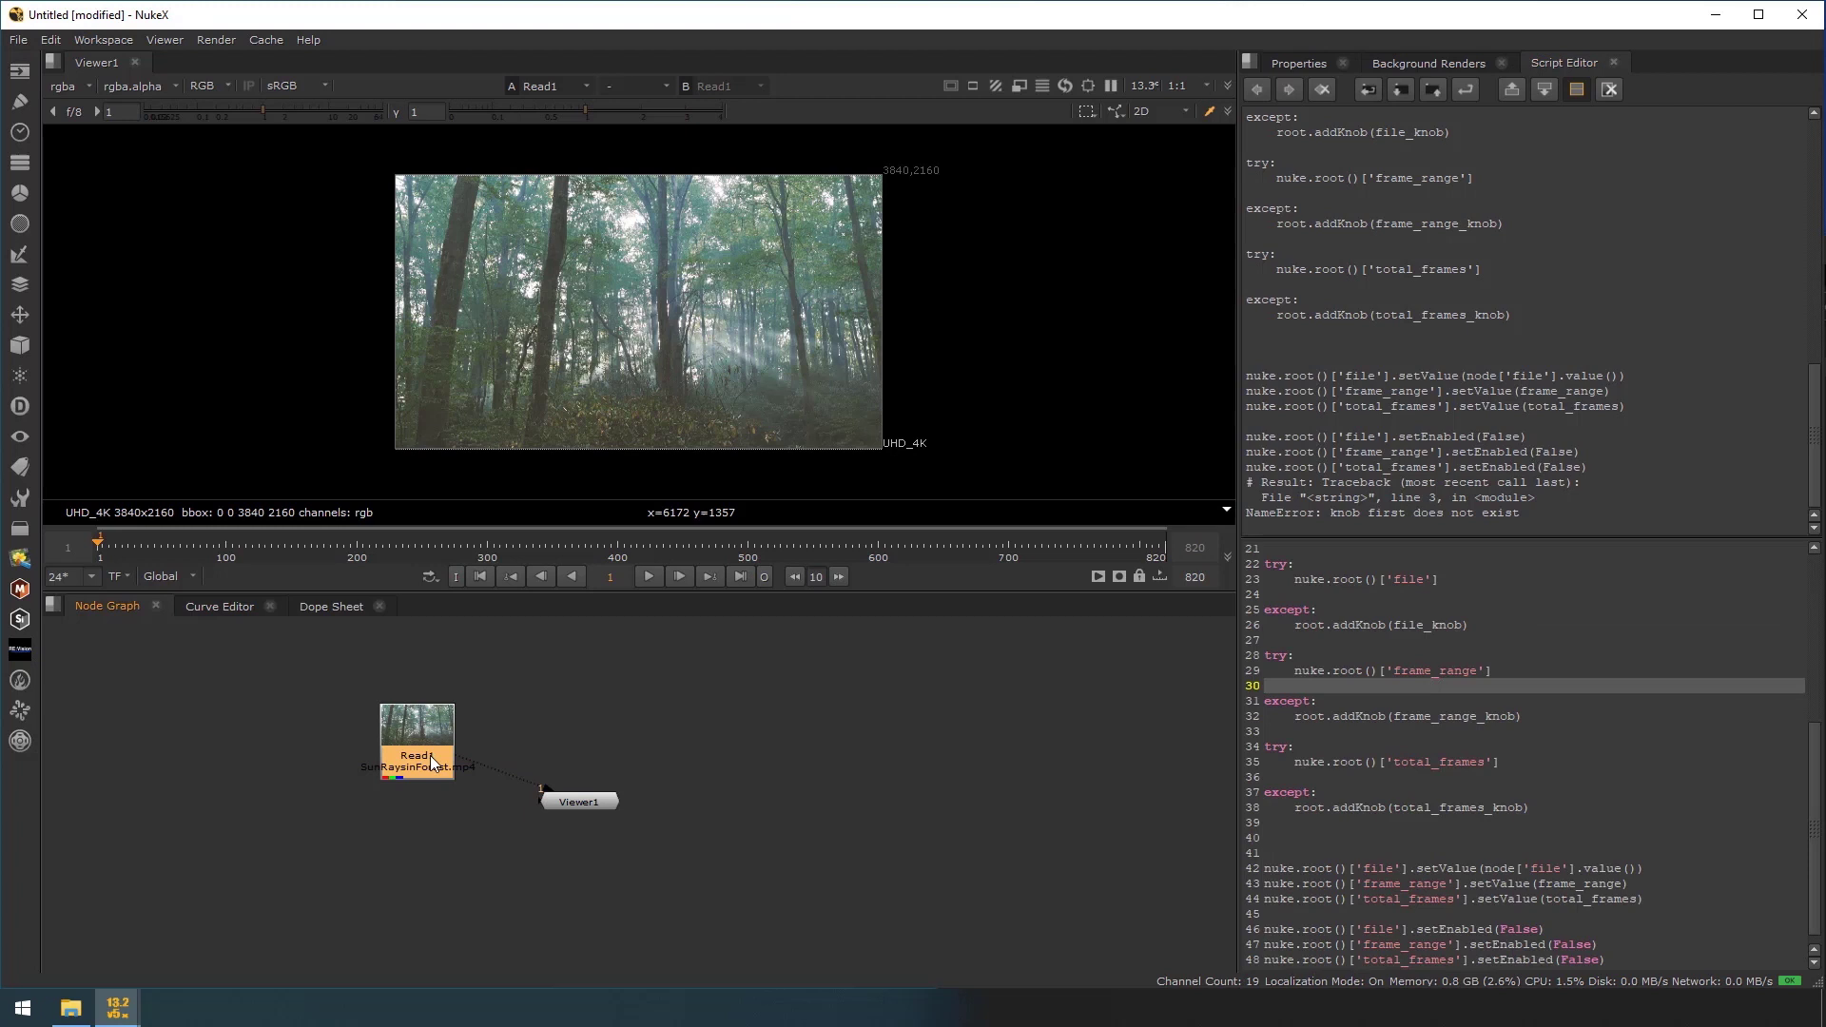
pyautogui.click(1465, 699)
pyautogui.hotkey('ctrl', 'Return')
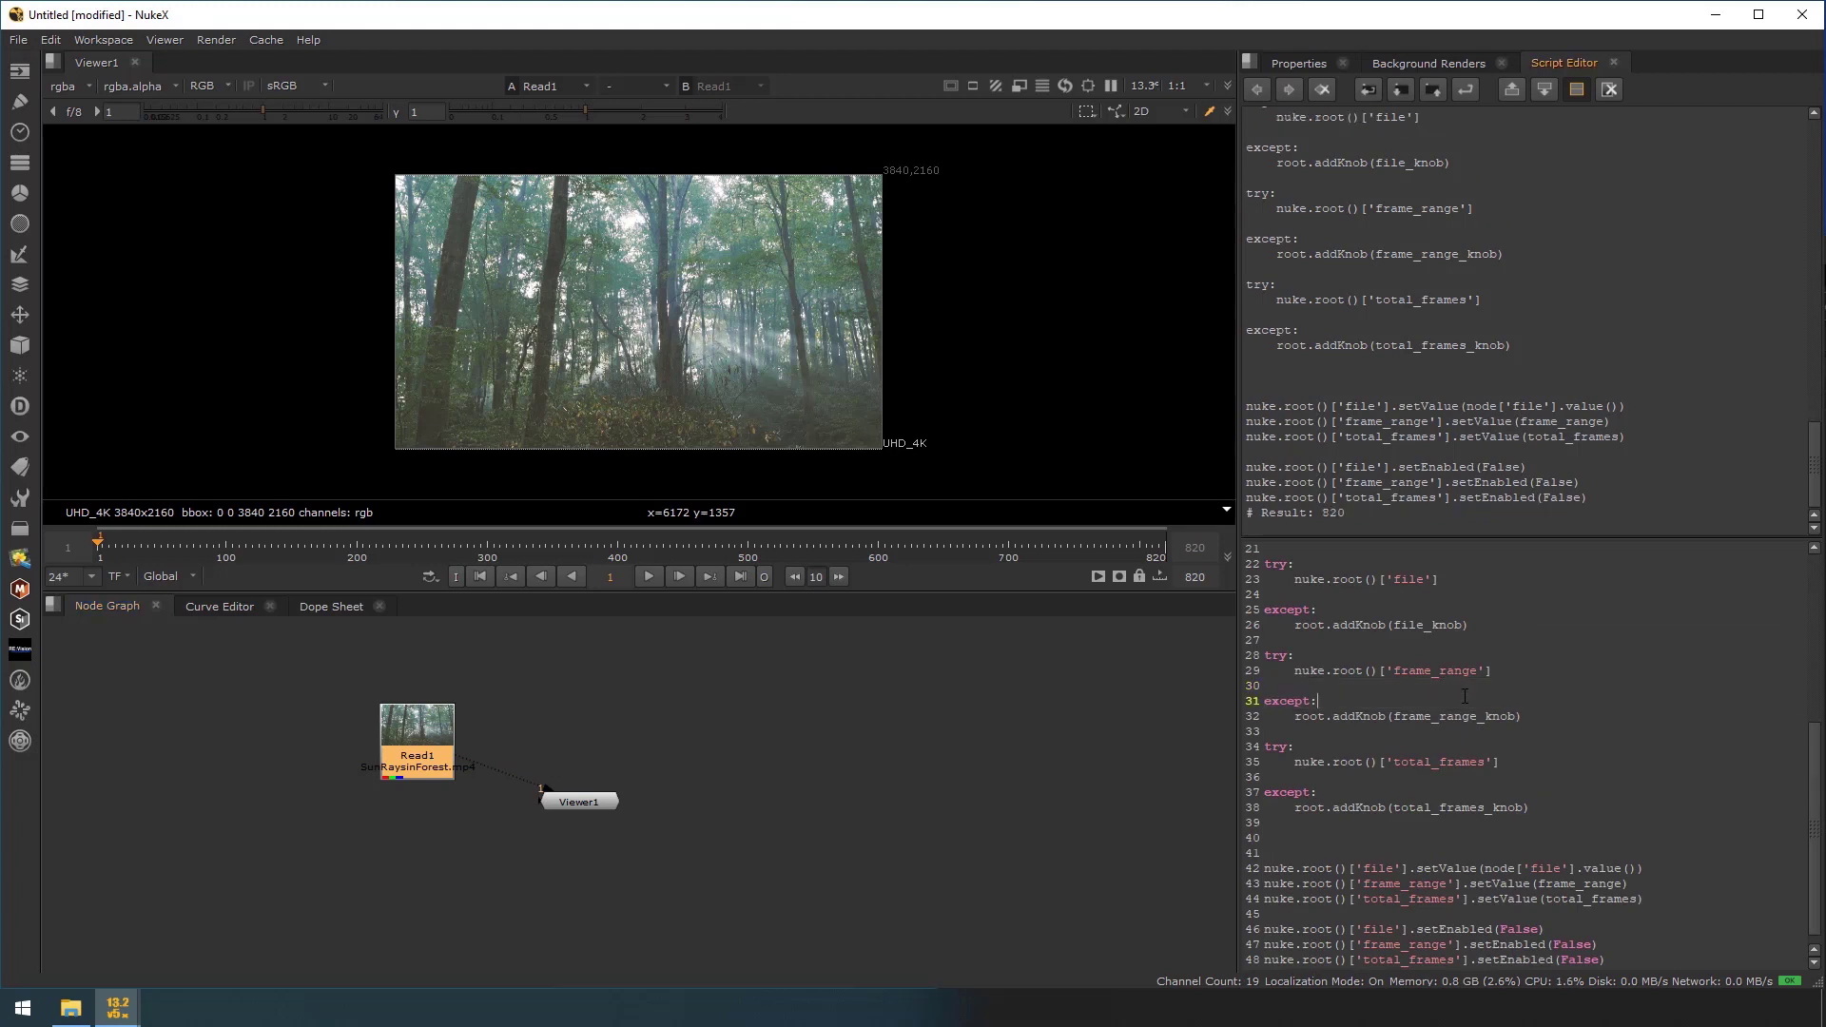
# Check the SunRaysinForest tab in Project Settings, then start closing the comp
pyautogui.click(856, 711)
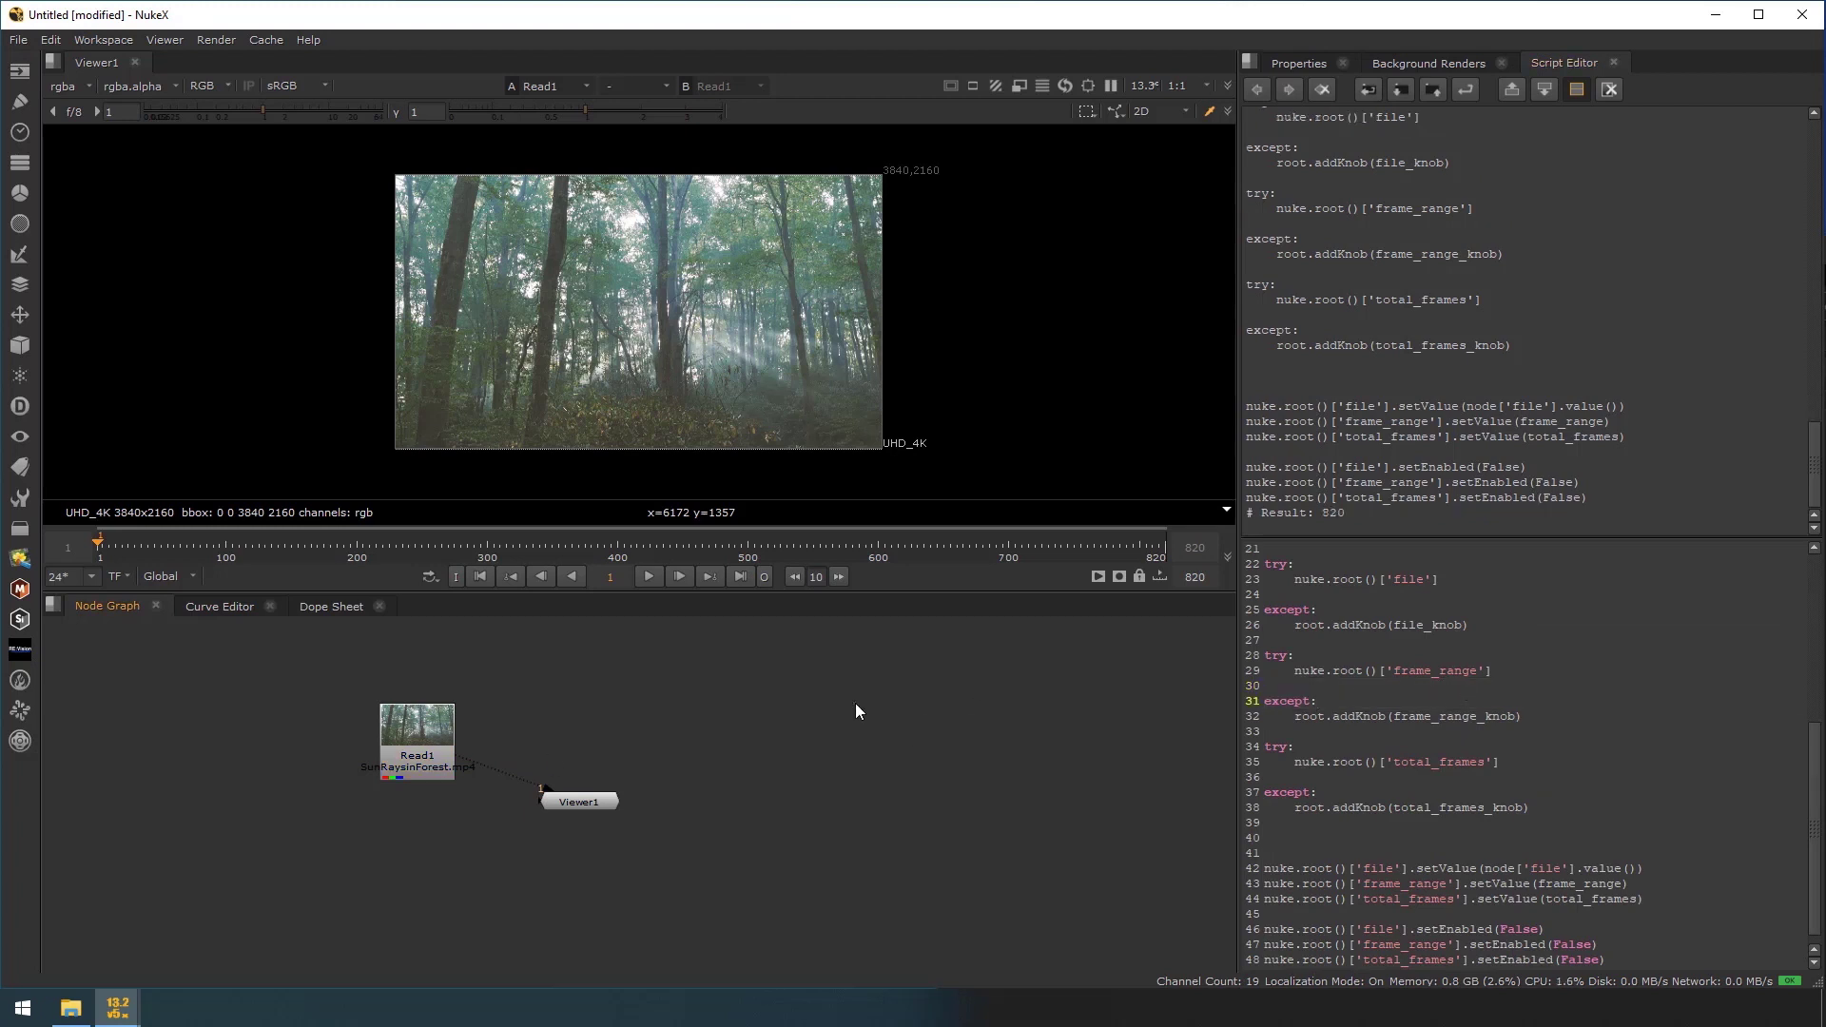
pyautogui.click(51, 40)
pyautogui.click(128, 545)
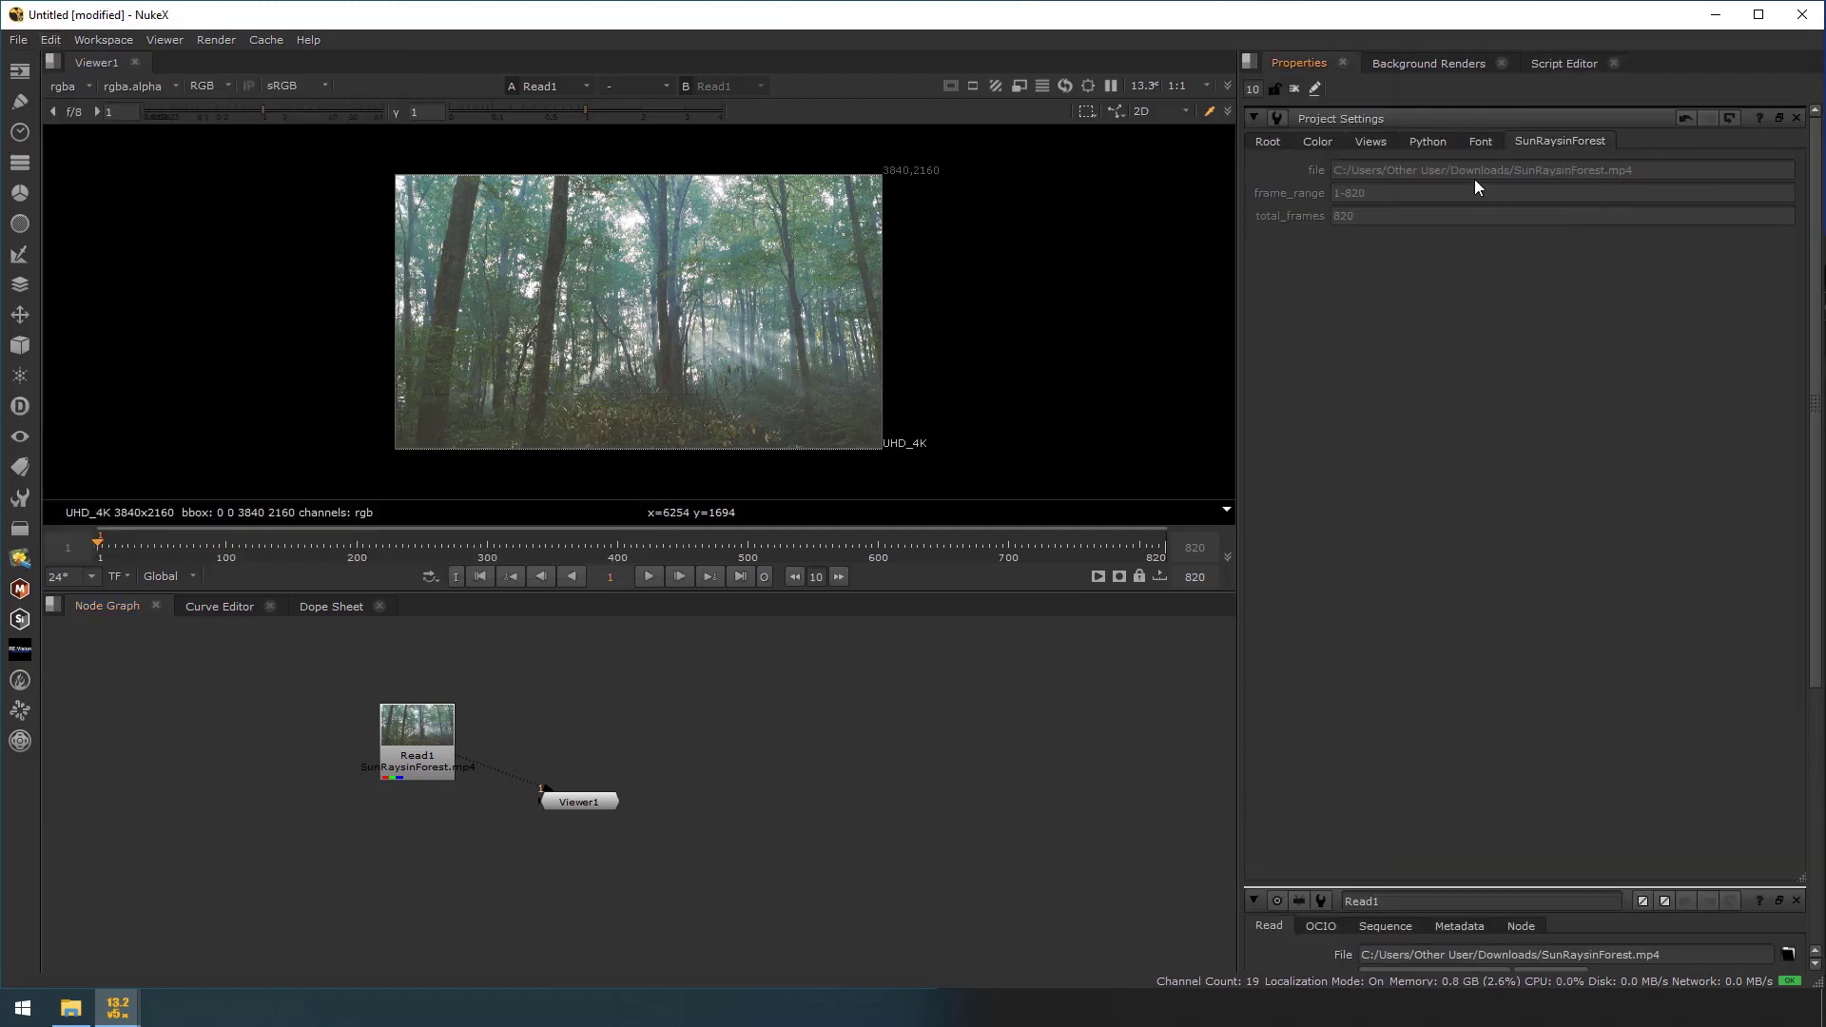
pyautogui.hotkey('ctrl', 'w')
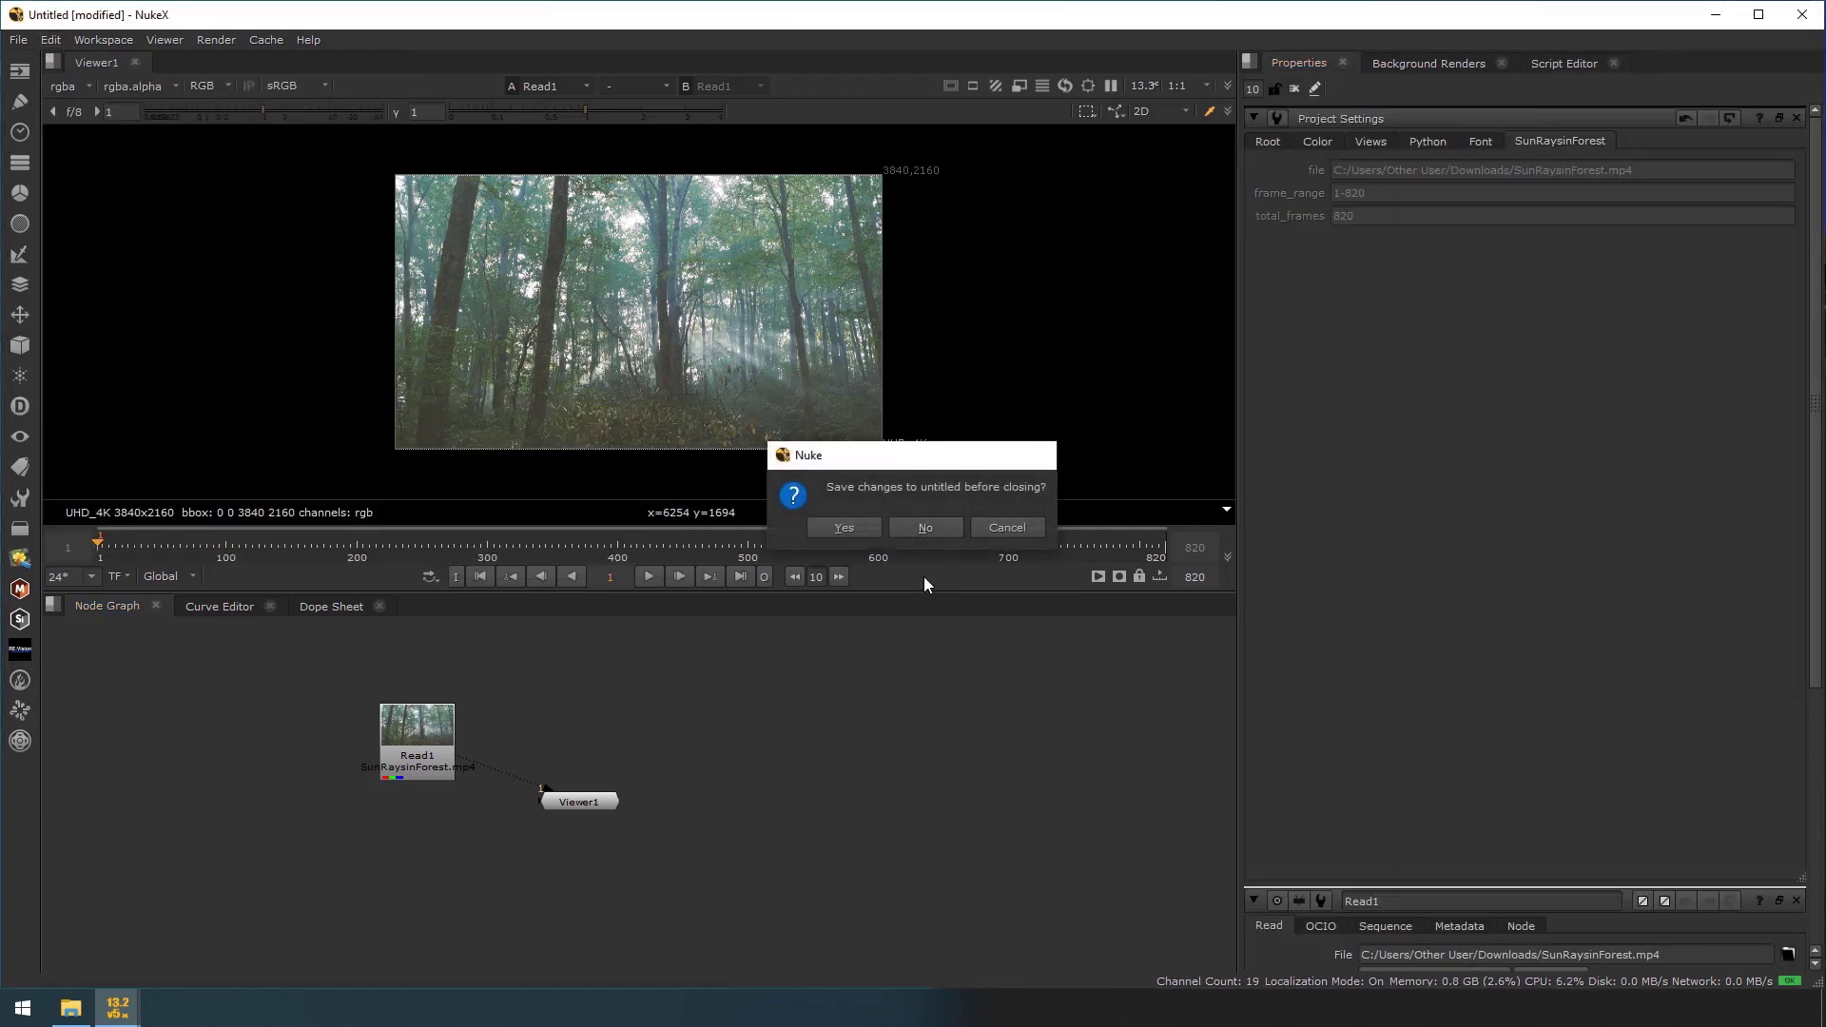
# Discard the comp, load drone_001.mp4, run the script, check its drone_001 tab, then close unsaved
pyautogui.click(920, 525)
pyautogui.moveTo(1227, 389); pyautogui.dragTo(546, 778)
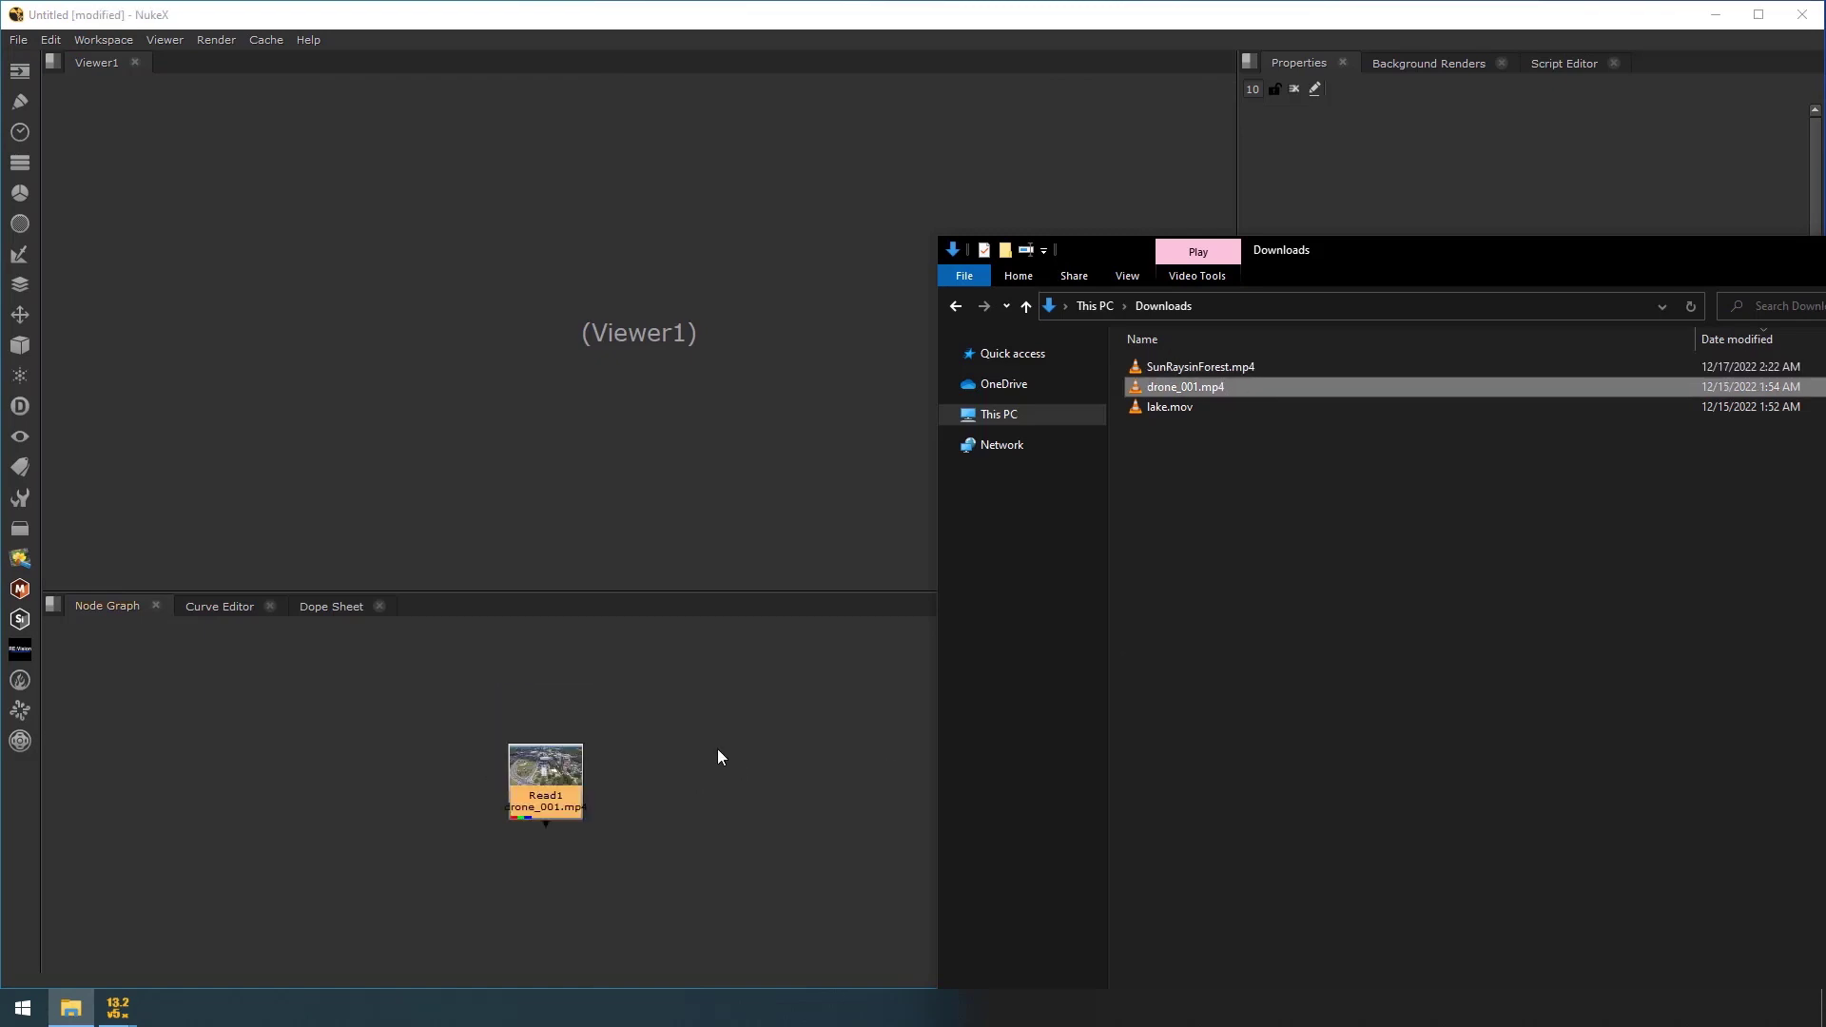
pyautogui.hotkey('ctrl', 'Return')
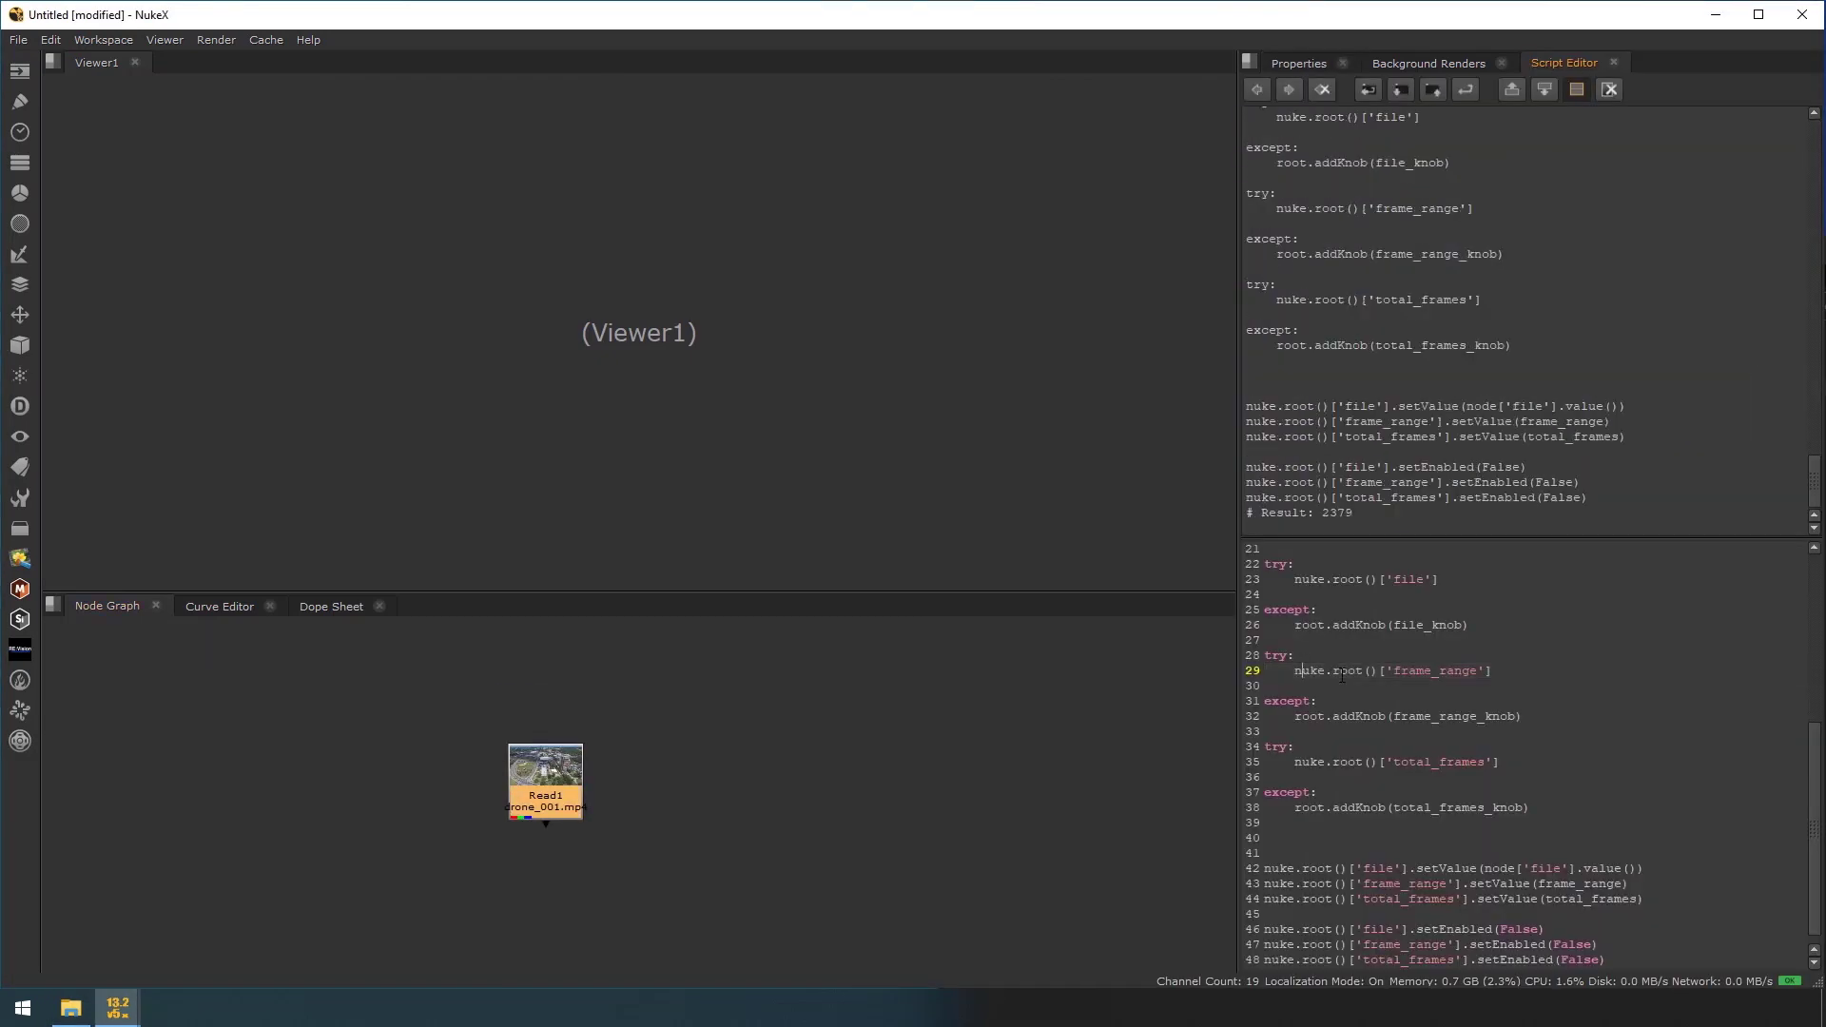
pyautogui.click(1151, 734)
pyautogui.press('s')
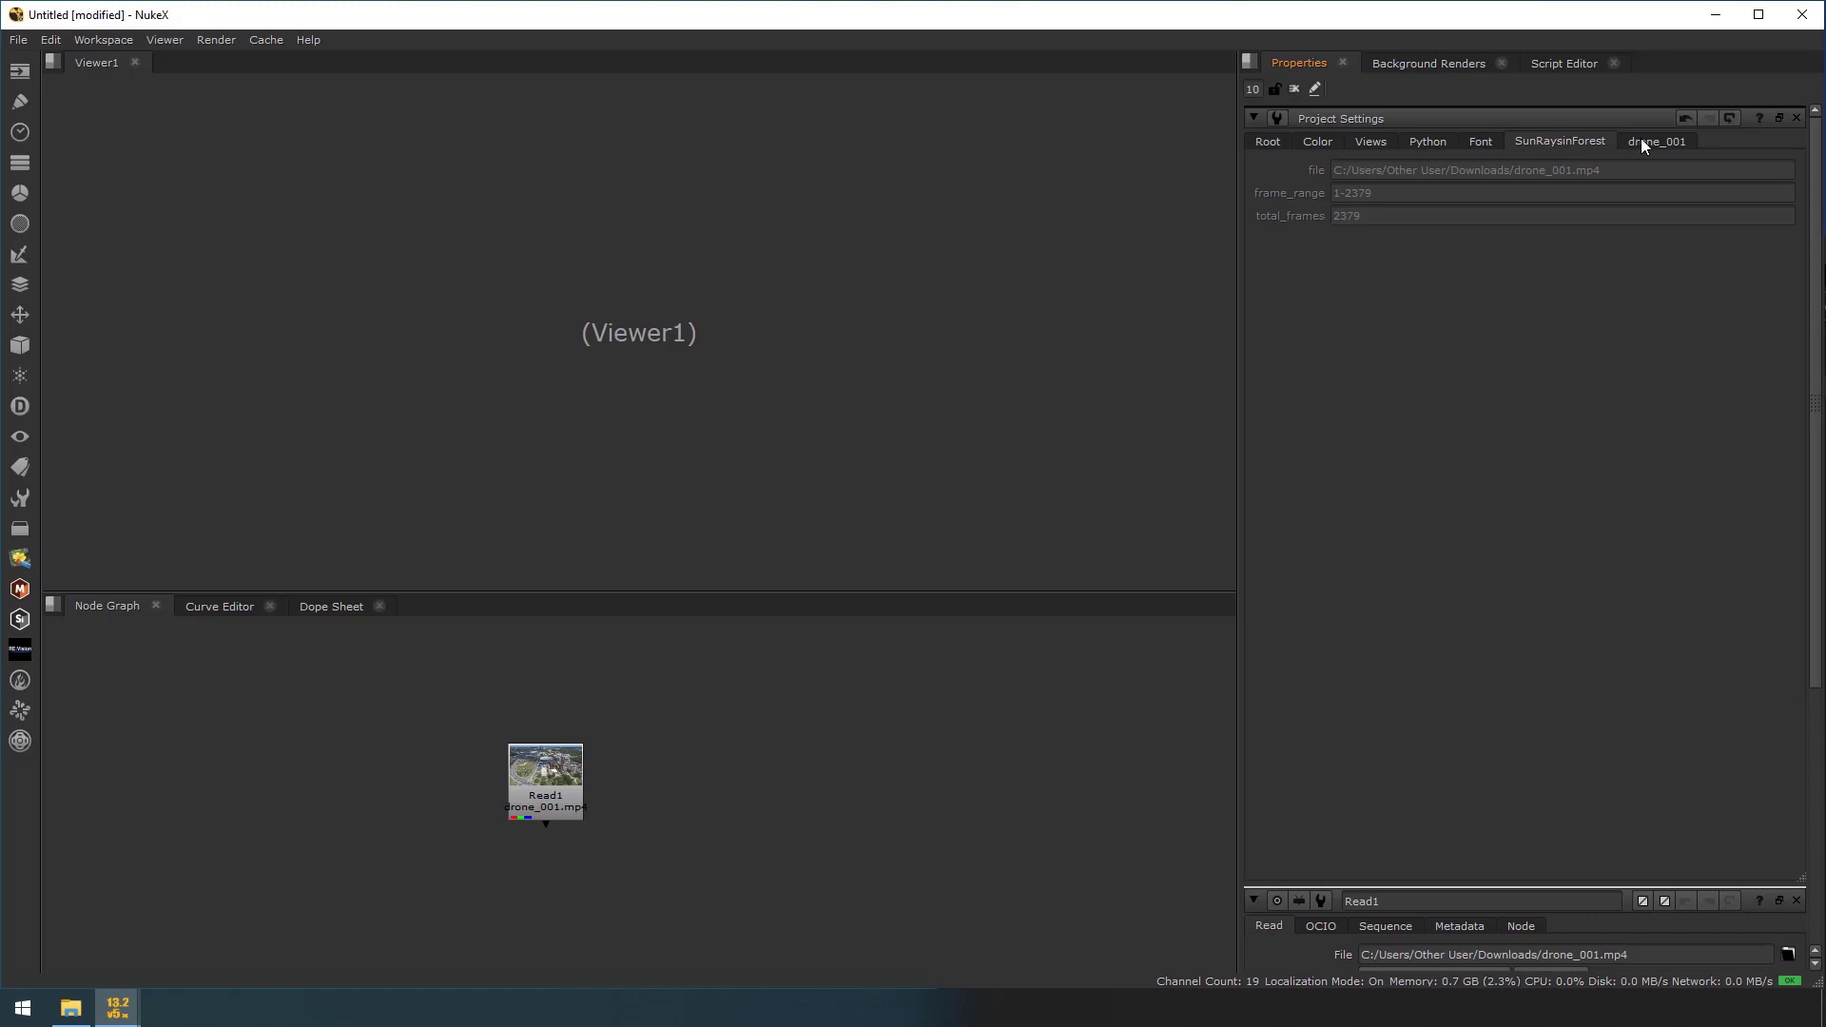
pyautogui.click(1687, 141)
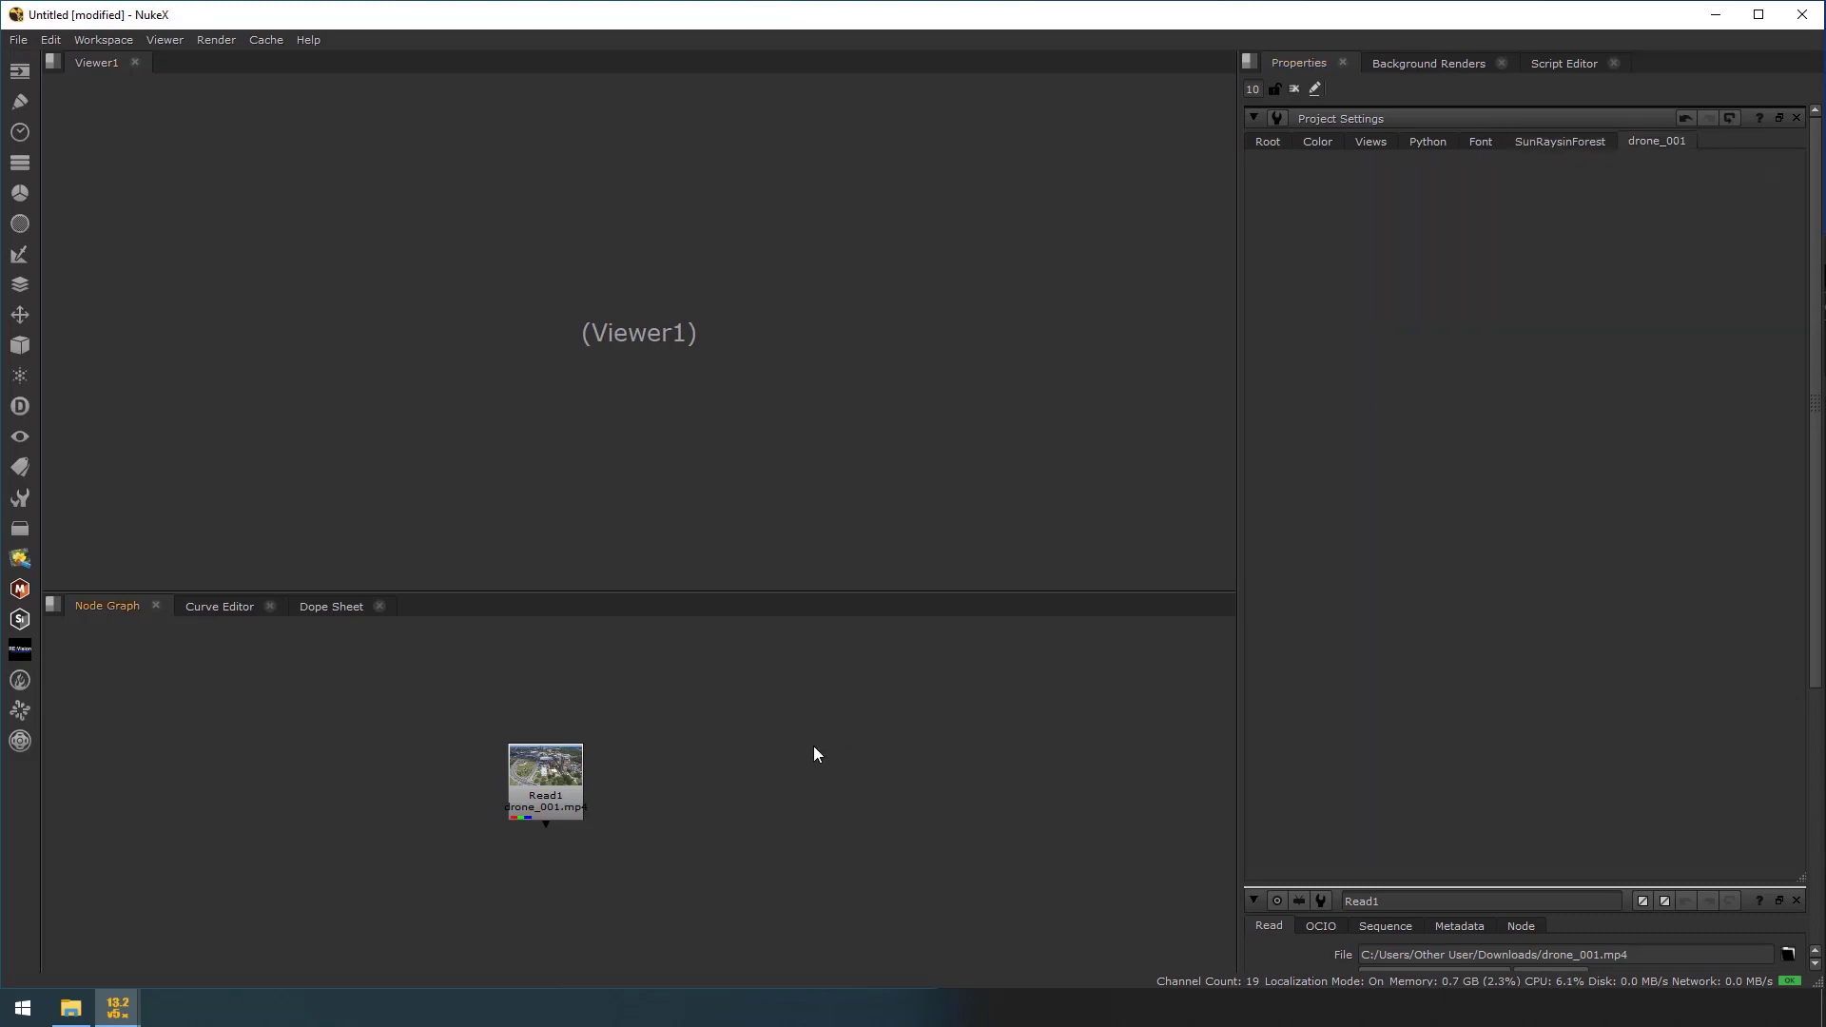
pyautogui.hotkey('ctrl', 'w')
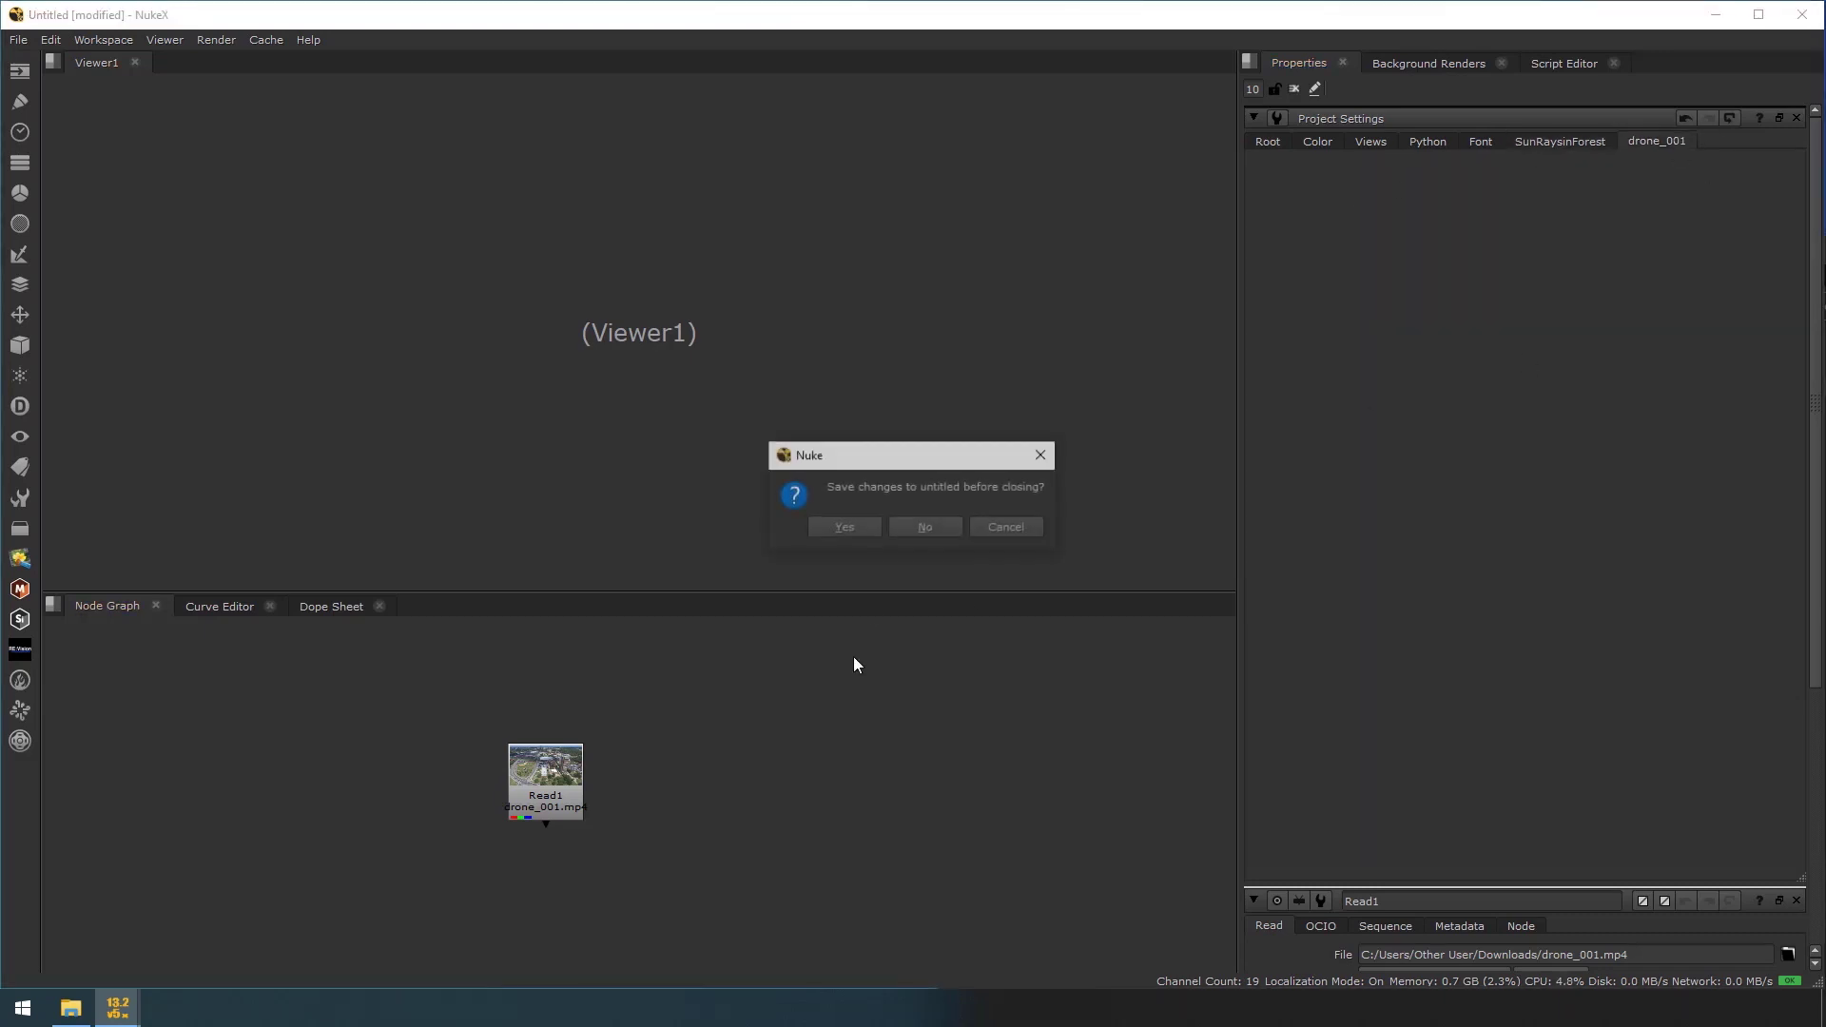
pyautogui.click(924, 528)
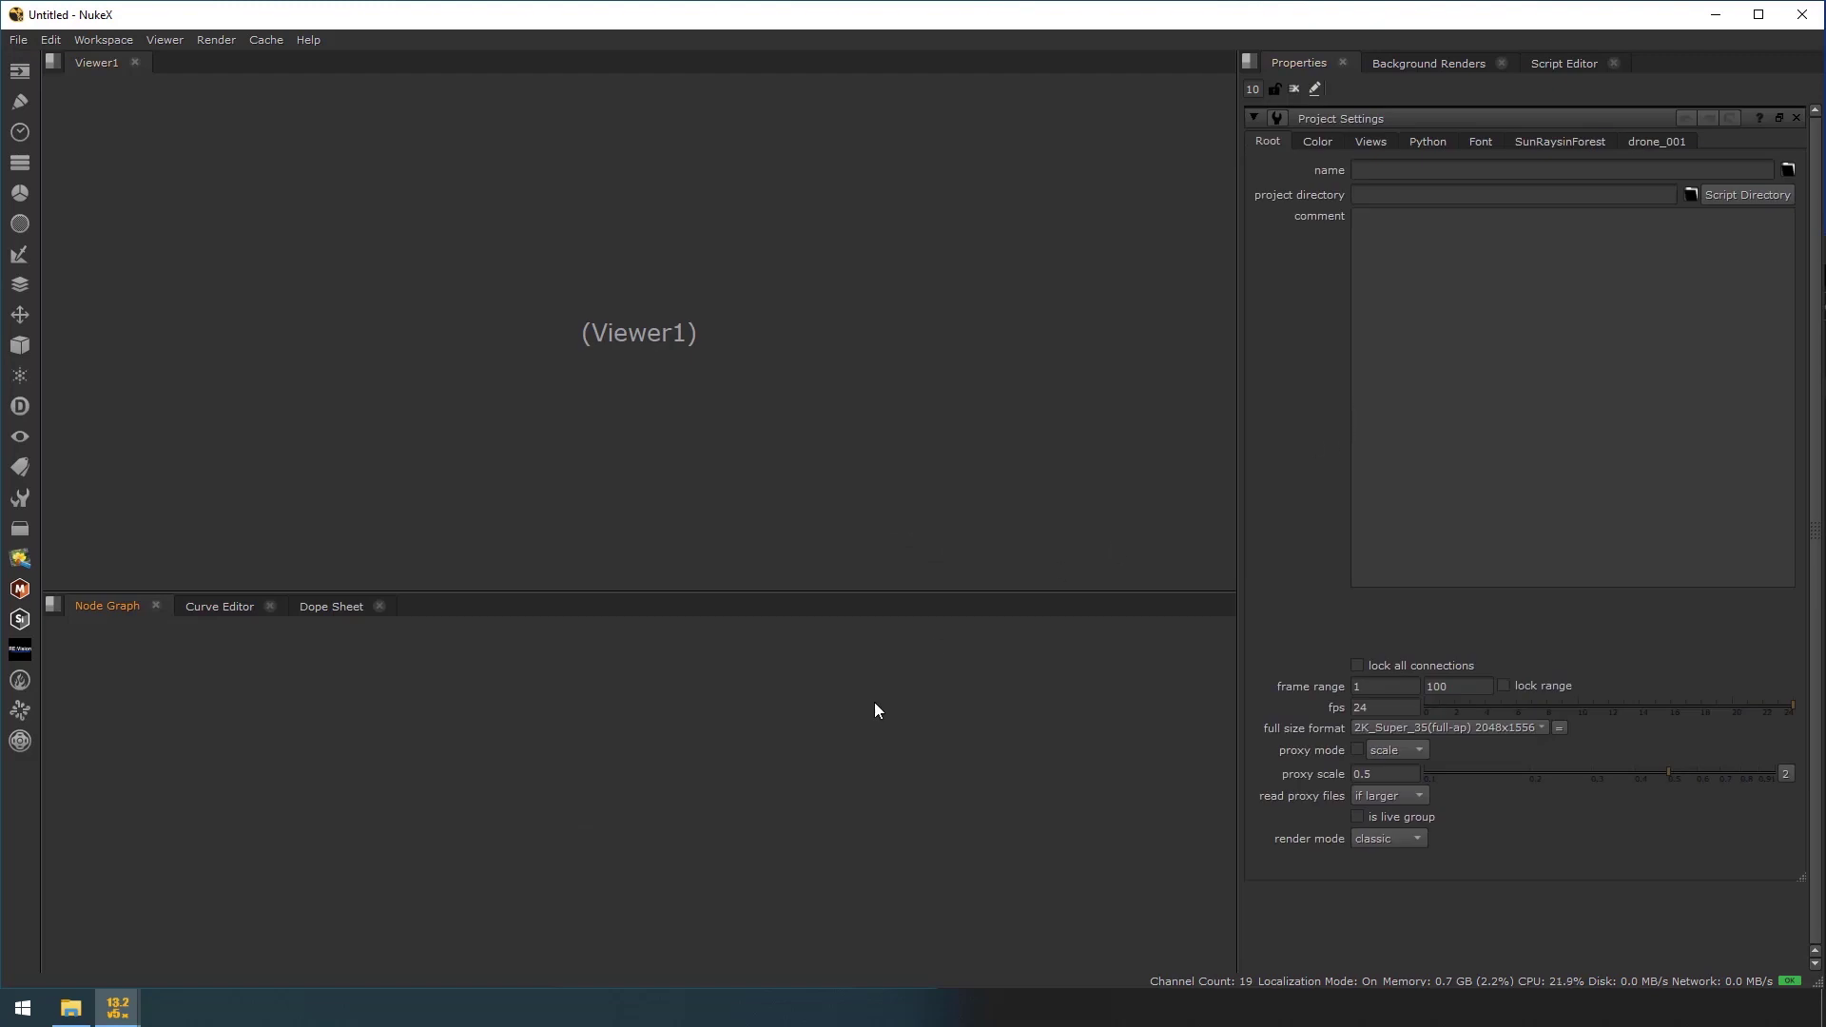
# Load lake.mov, run the script to add a lake tab, view Project Settings, and quit NukeX
pyautogui.hotkey('alt', 'Tab')
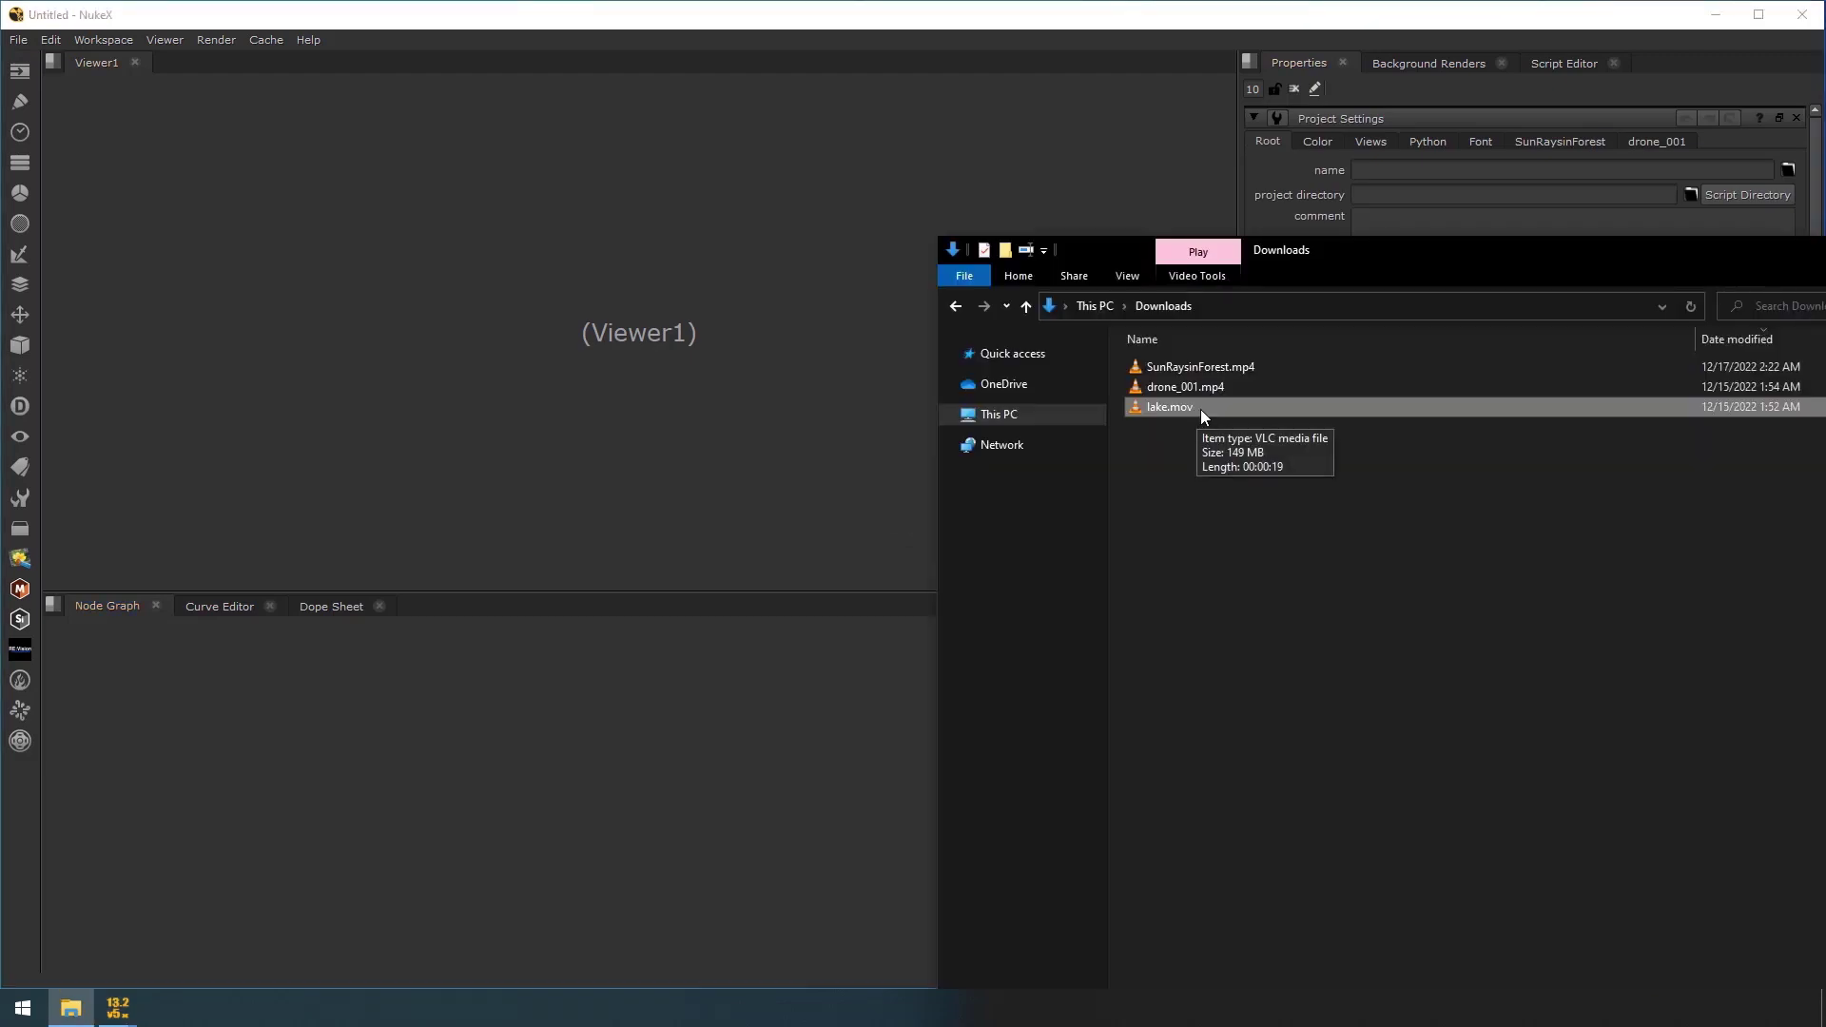
pyautogui.moveTo(1200, 409); pyautogui.dragTo(501, 689)
pyautogui.click(1564, 62)
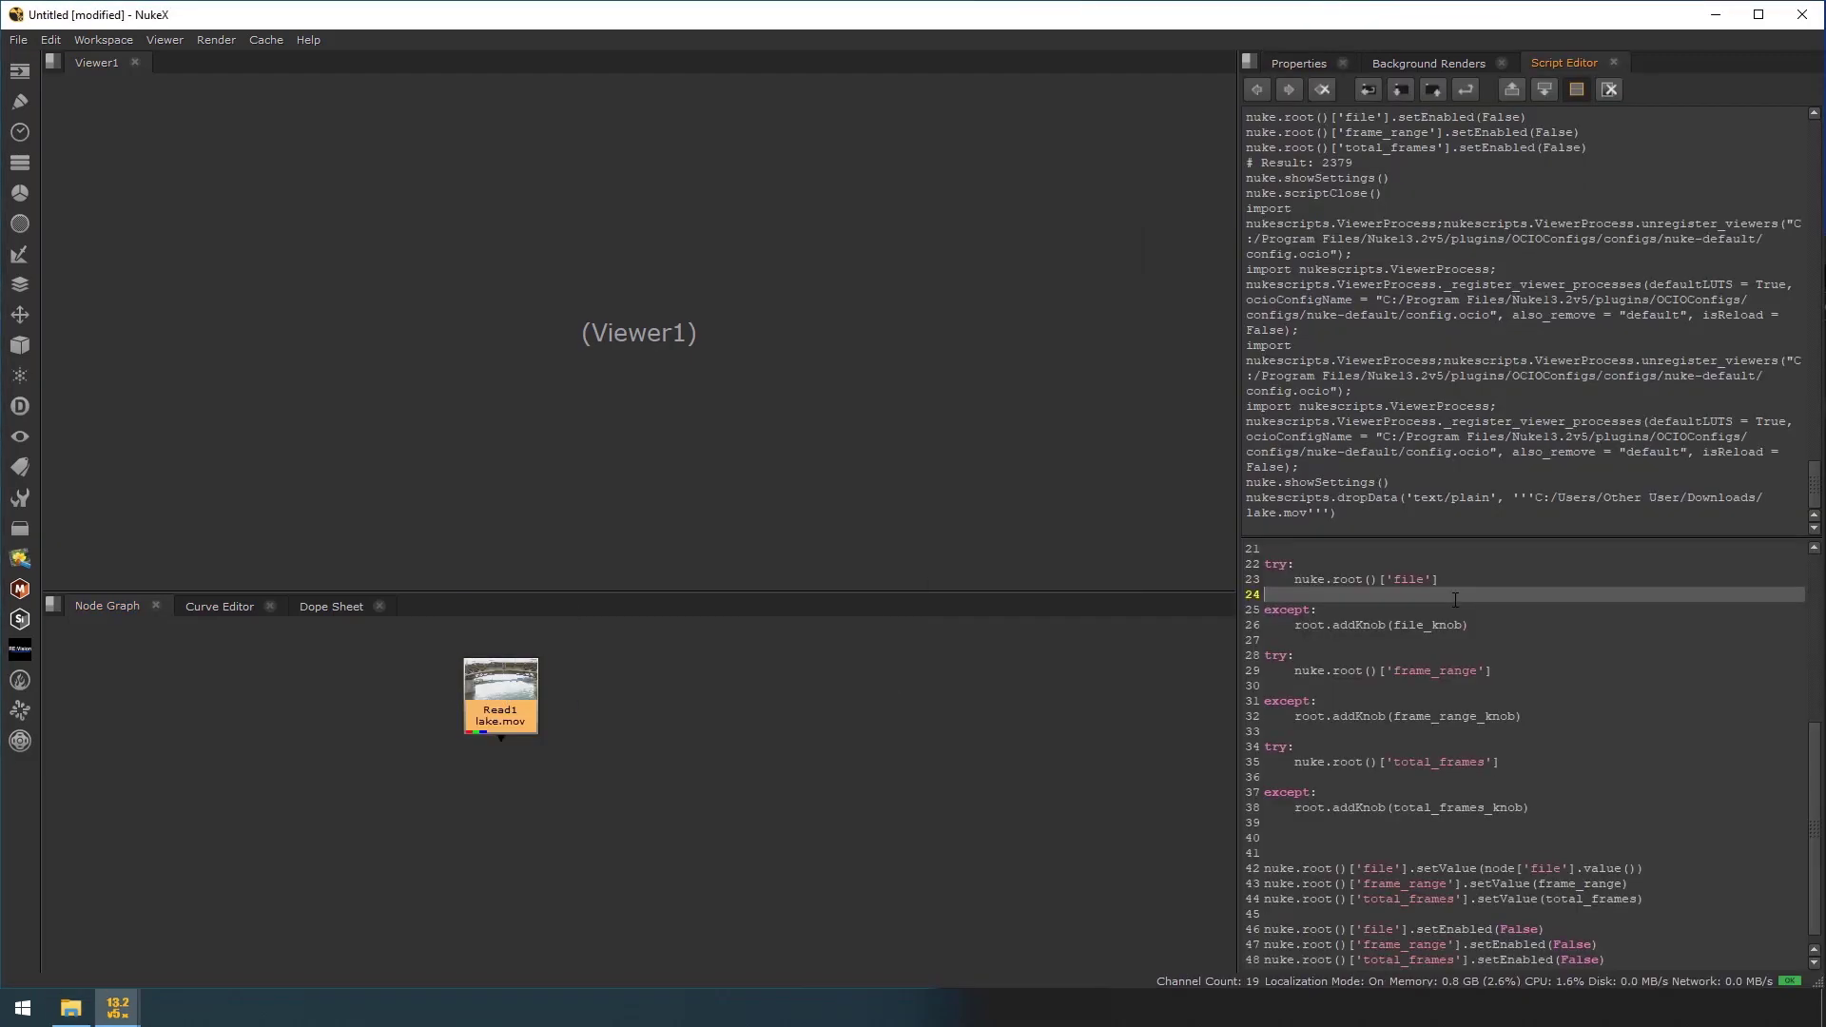
pyautogui.hotkey('ctrl', 'Return')
pyautogui.click(852, 694)
pyautogui.click(1298, 63)
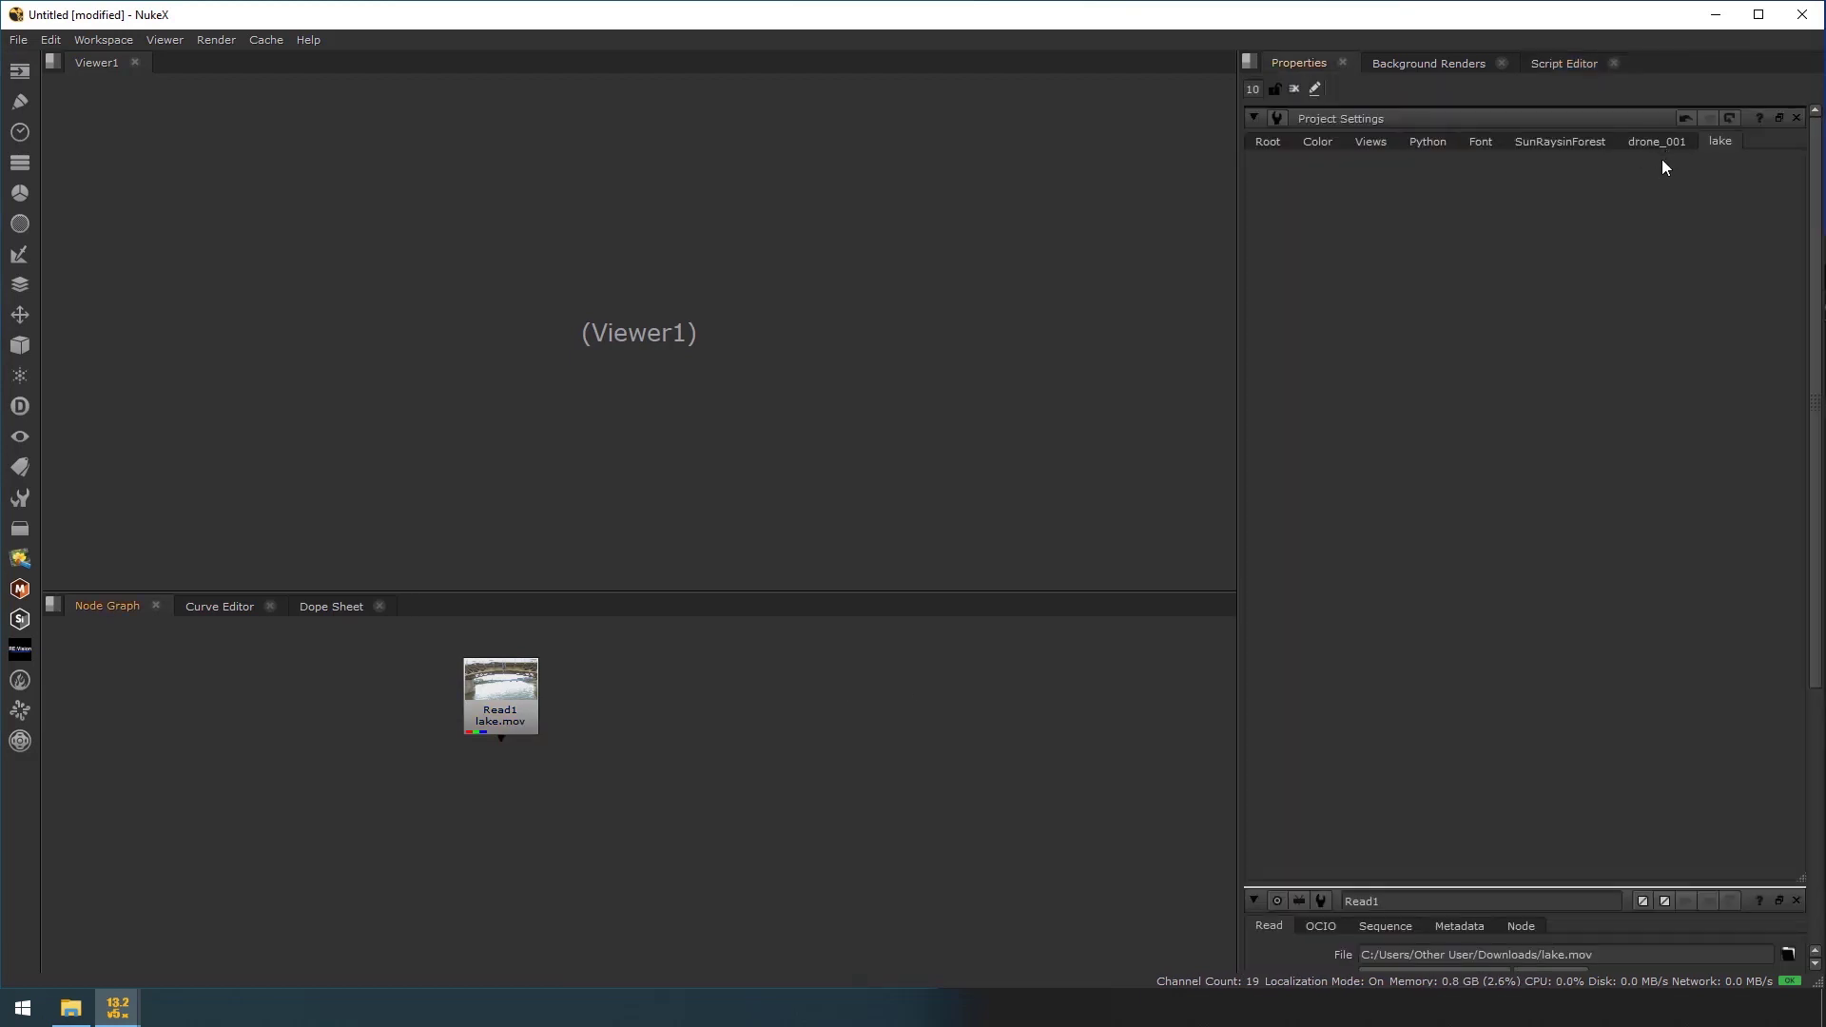
pyautogui.click(1814, 8)
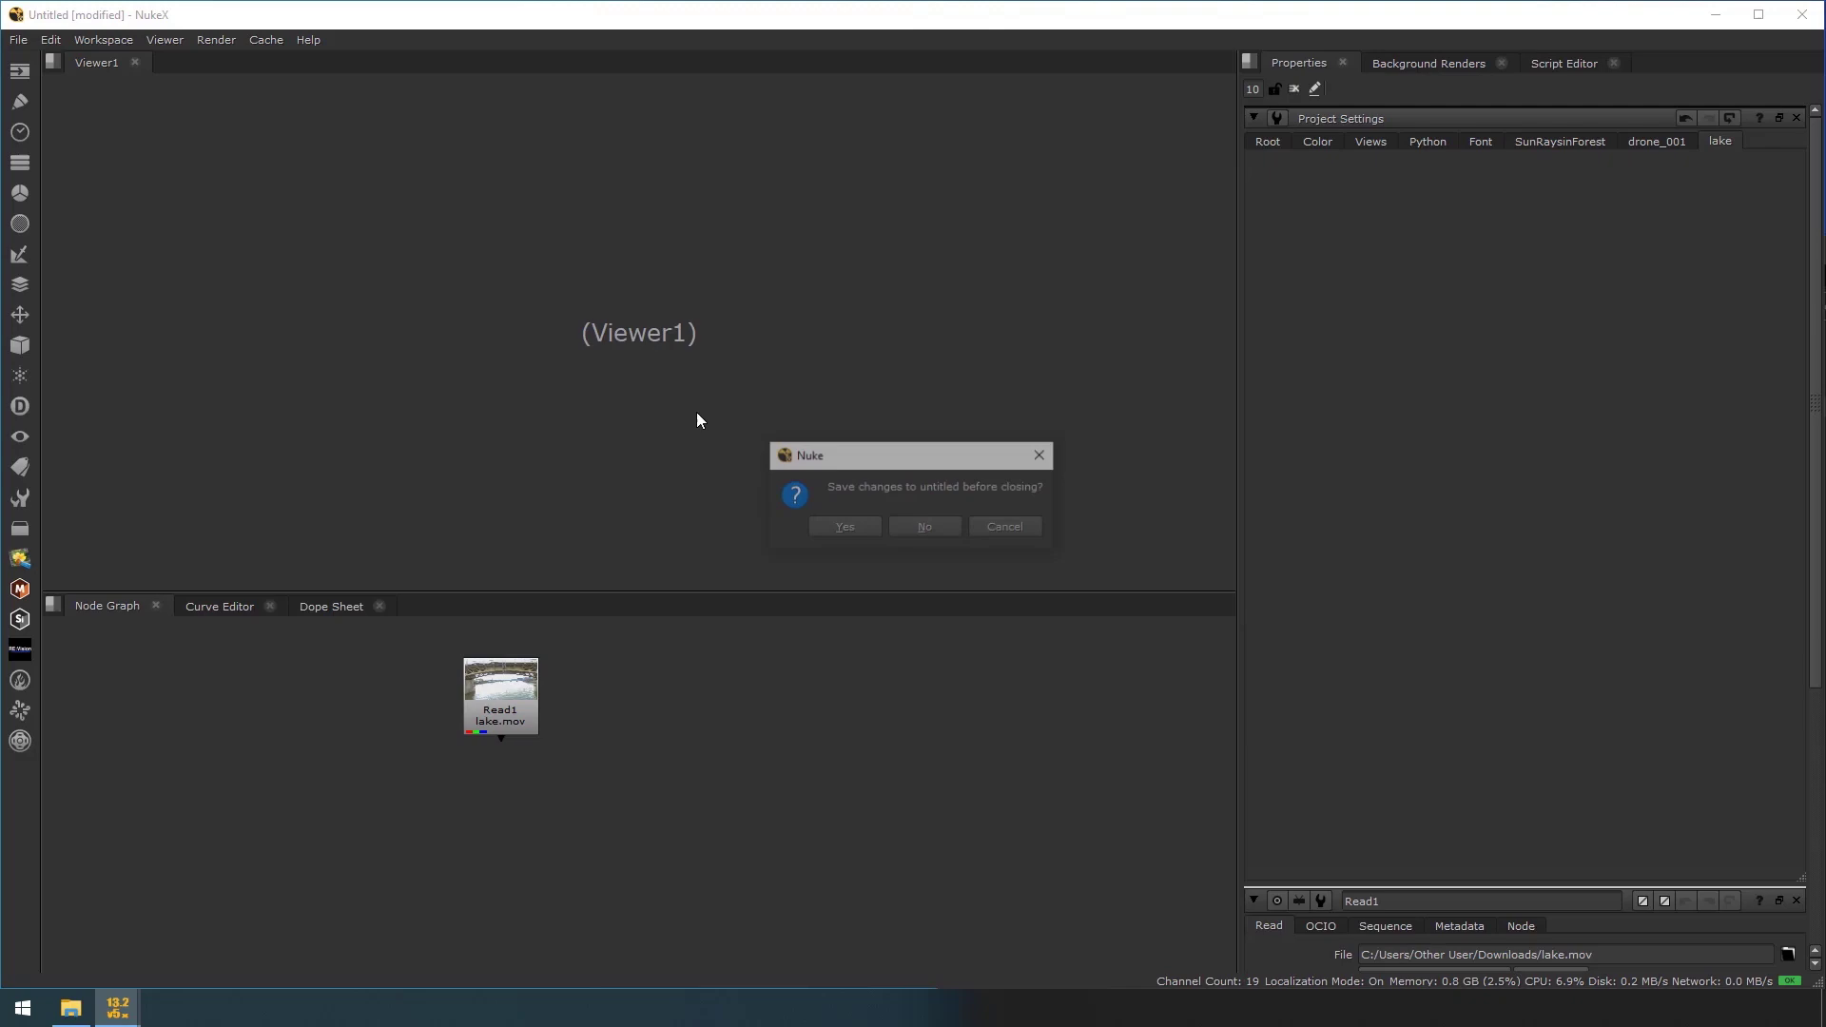
# Discard the current comp and launch NukeX 11.3v6 from The Foundry's Nuke 11.3v6 Start Menu folder
pyautogui.click(922, 529)
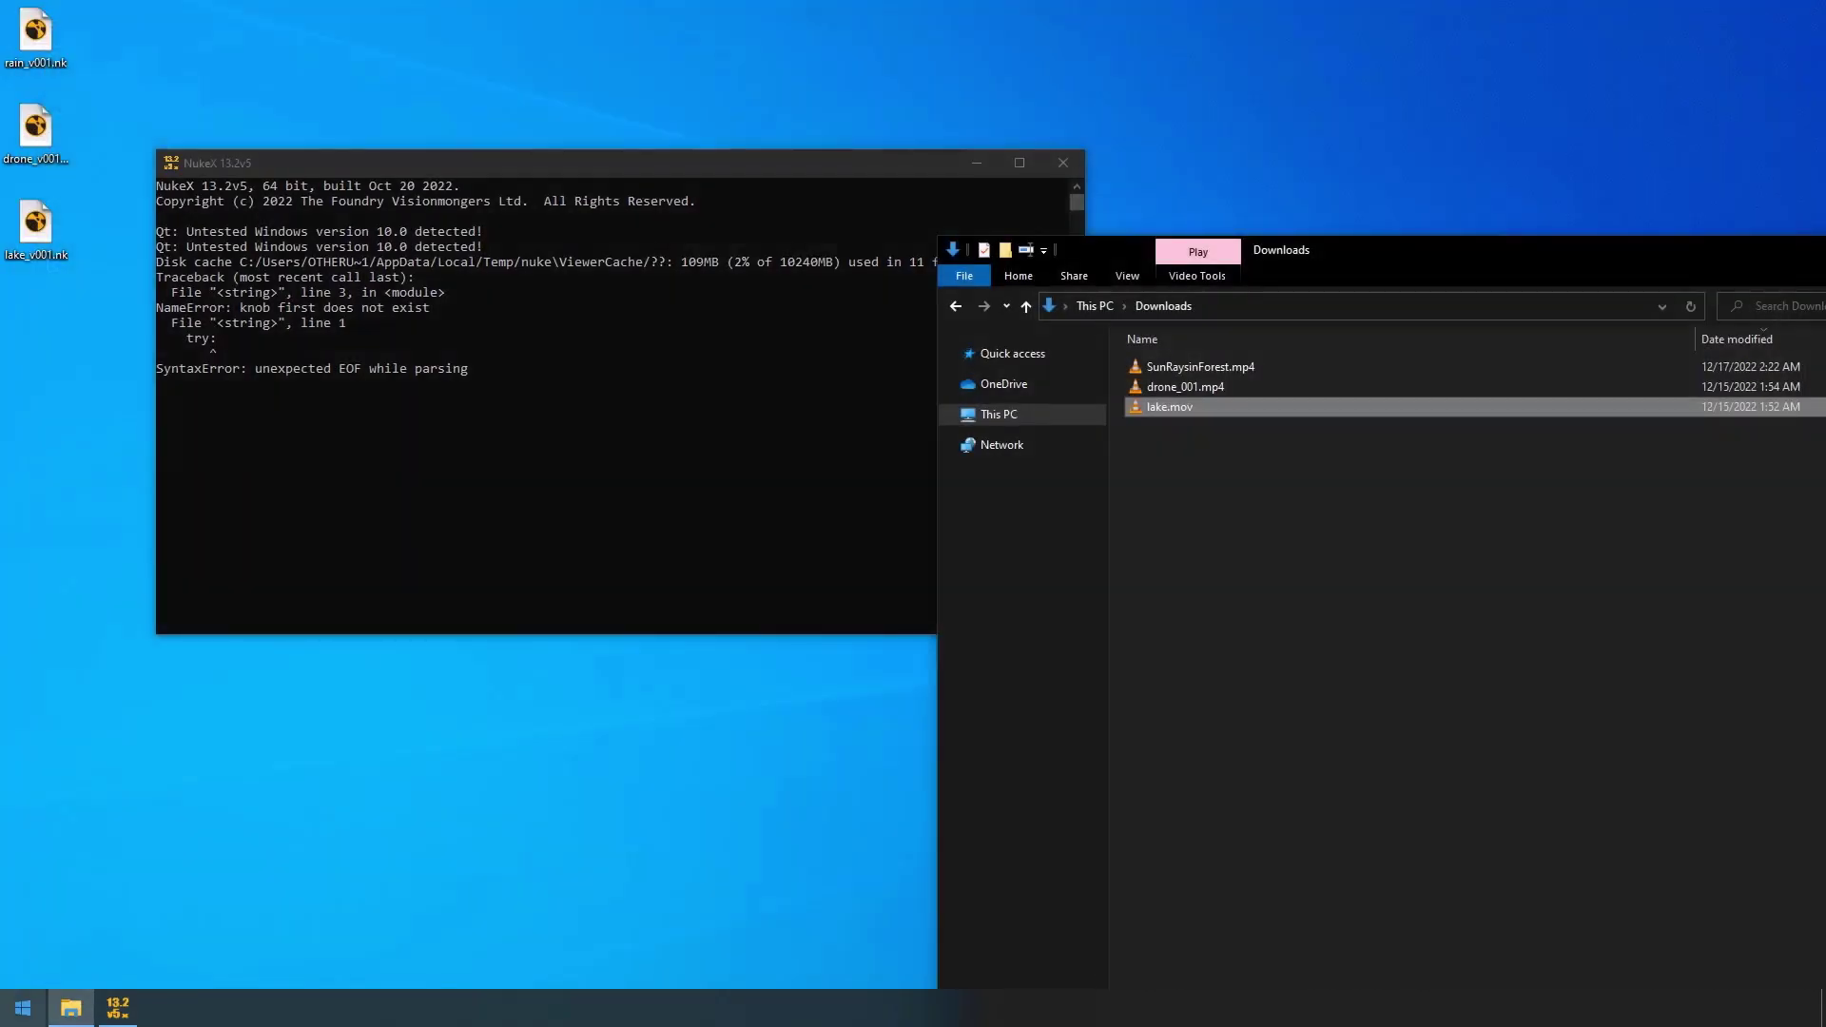
pyautogui.click(70, 1007)
pyautogui.click(70, 1007)
pyautogui.click(1035, 415)
pyautogui.doubleClick(1275, 639)
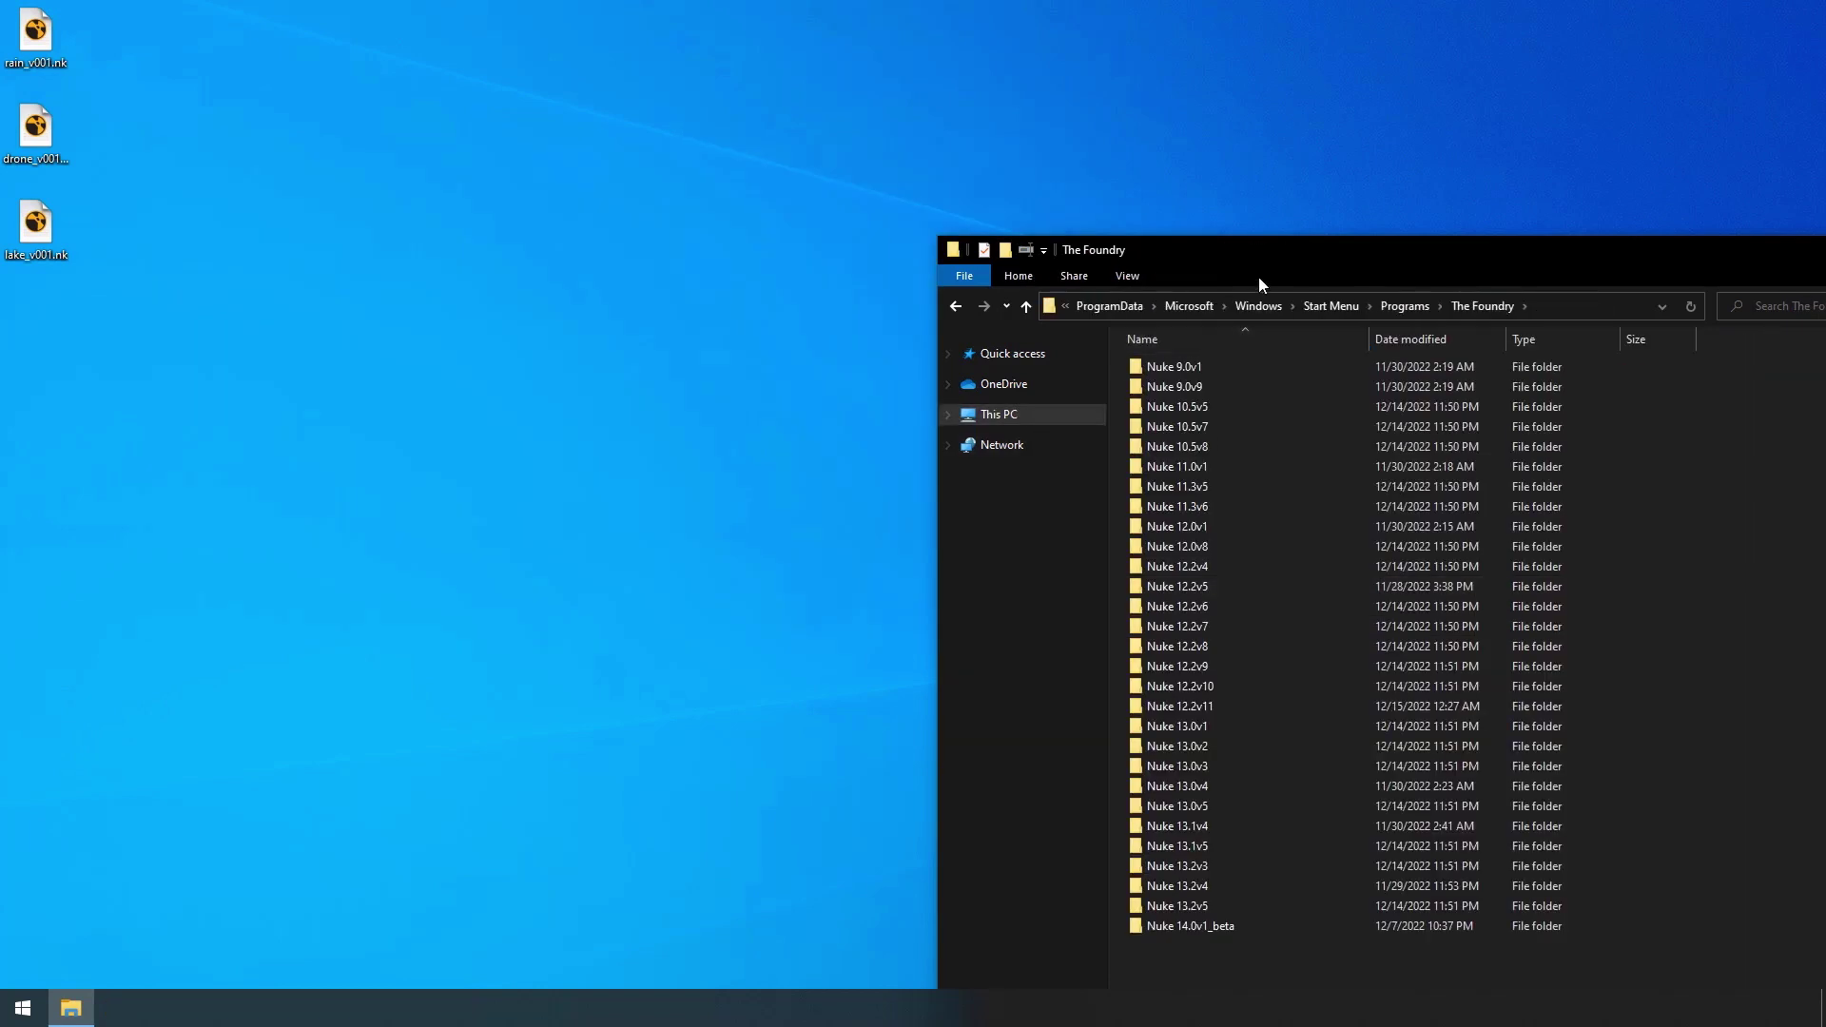
pyautogui.moveTo(1260, 252); pyautogui.dragTo(418, 5)
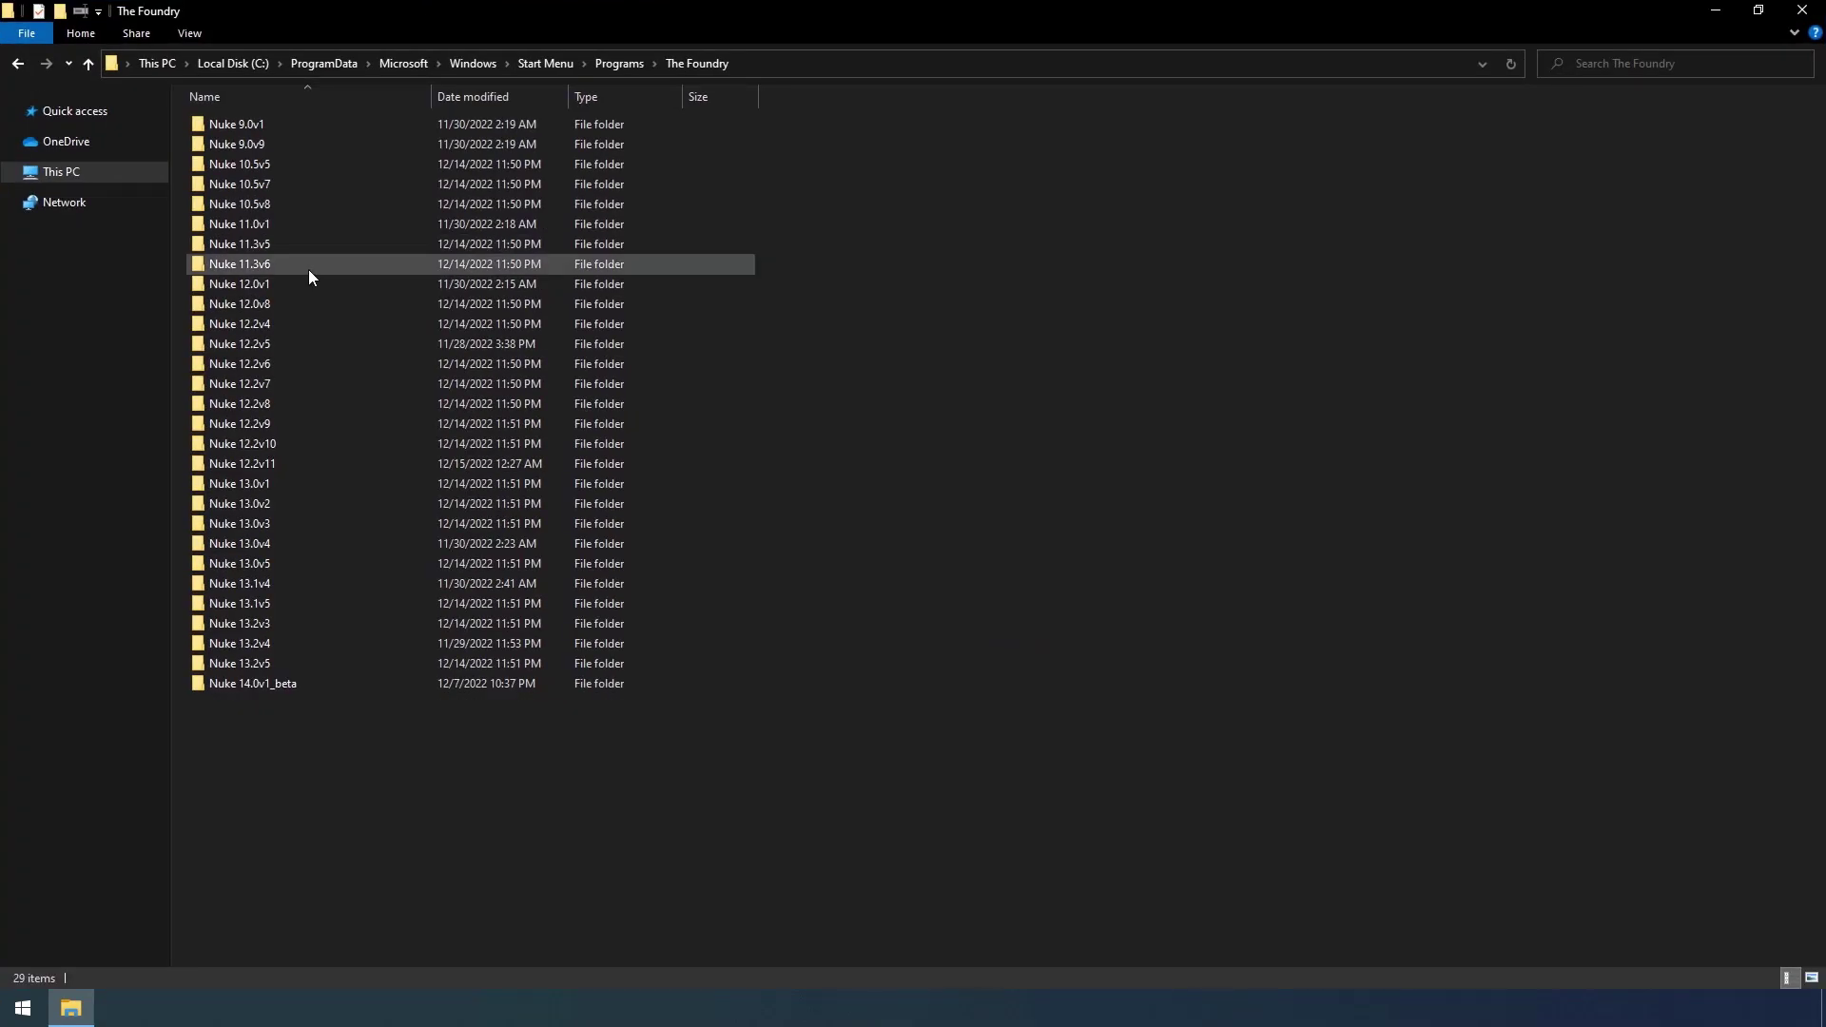
pyautogui.doubleClick(308, 270)
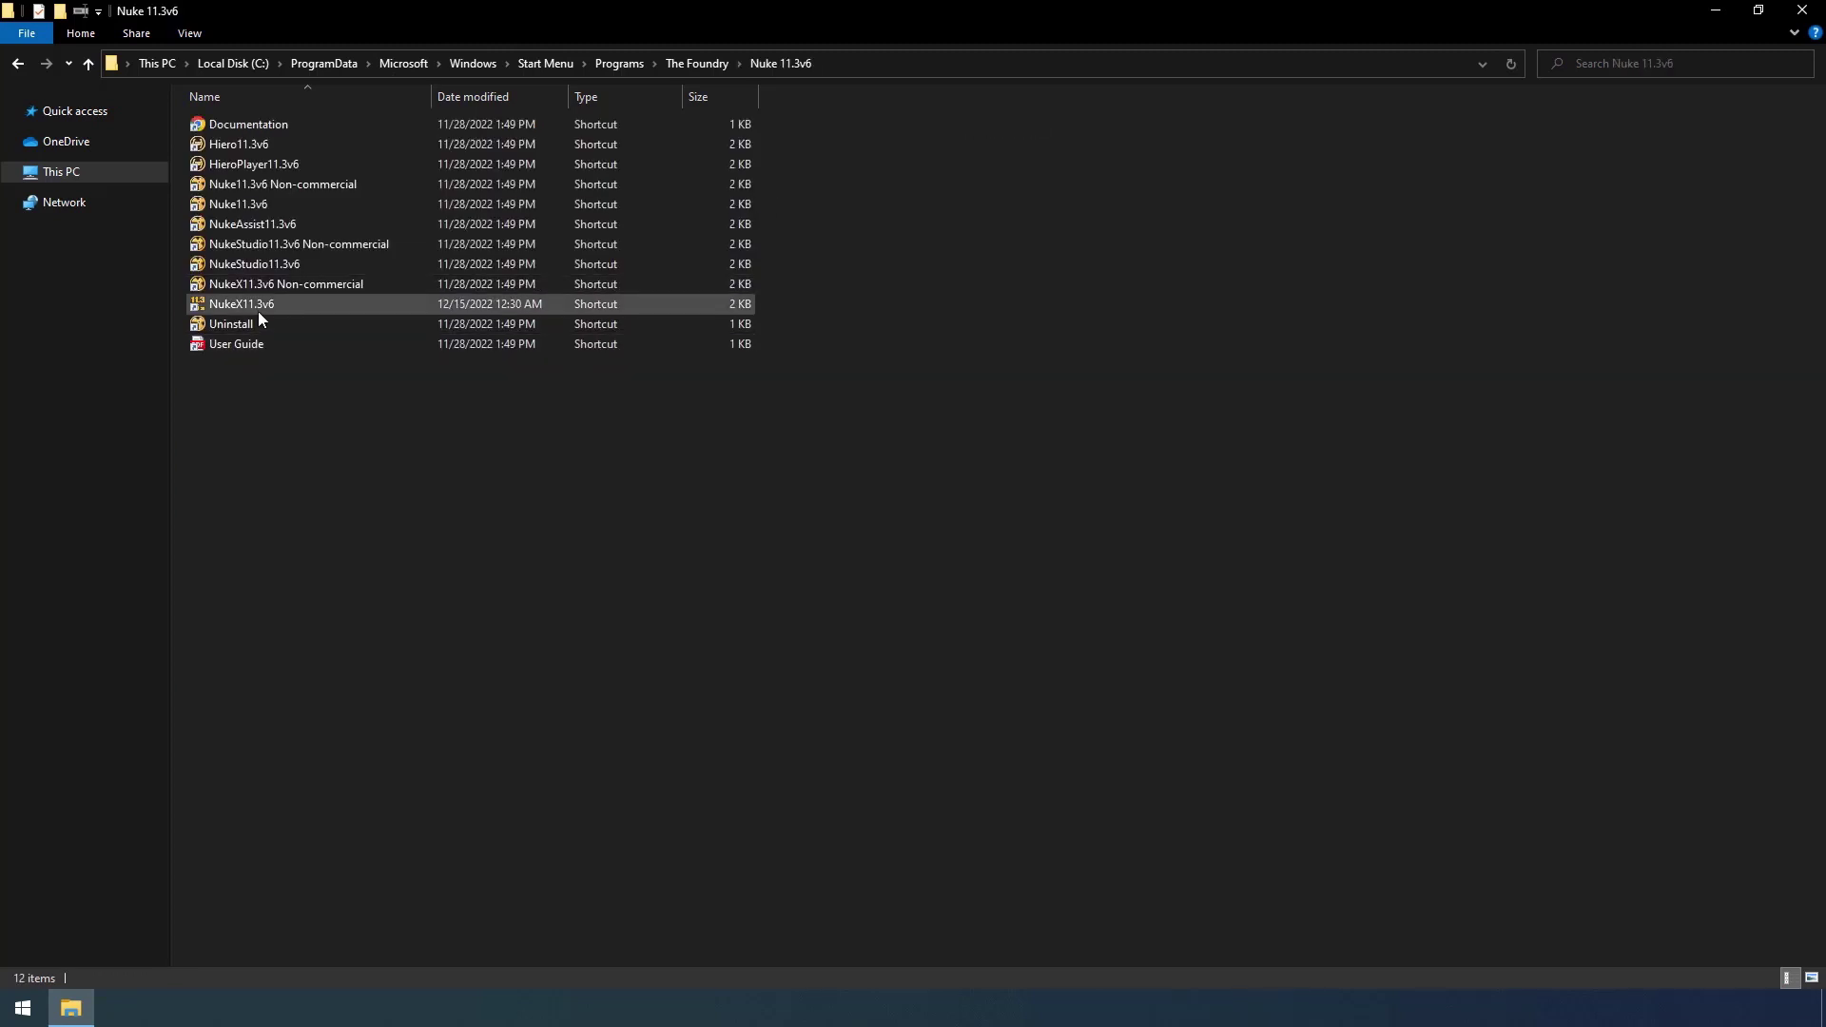
pyautogui.doubleClick(259, 310)
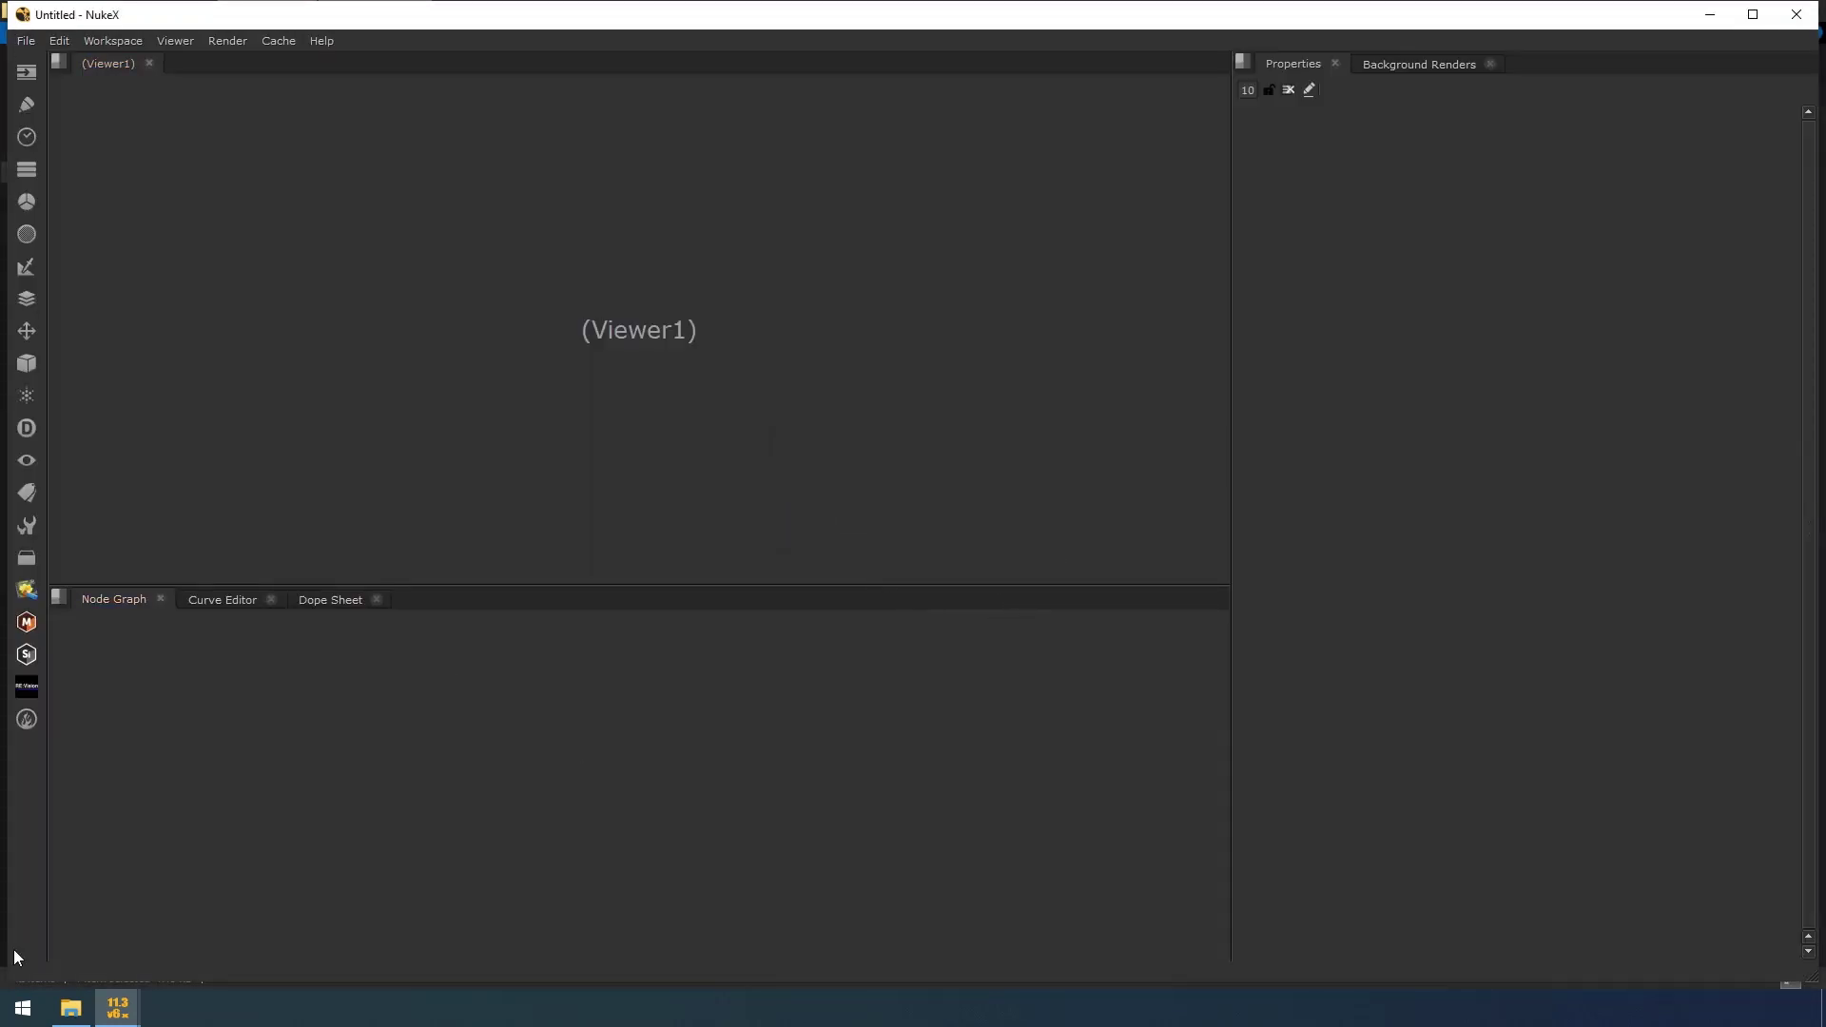
# Read SunRaysinForest.mp4 from Downloads into the Node Graph
pyautogui.click(71, 1008)
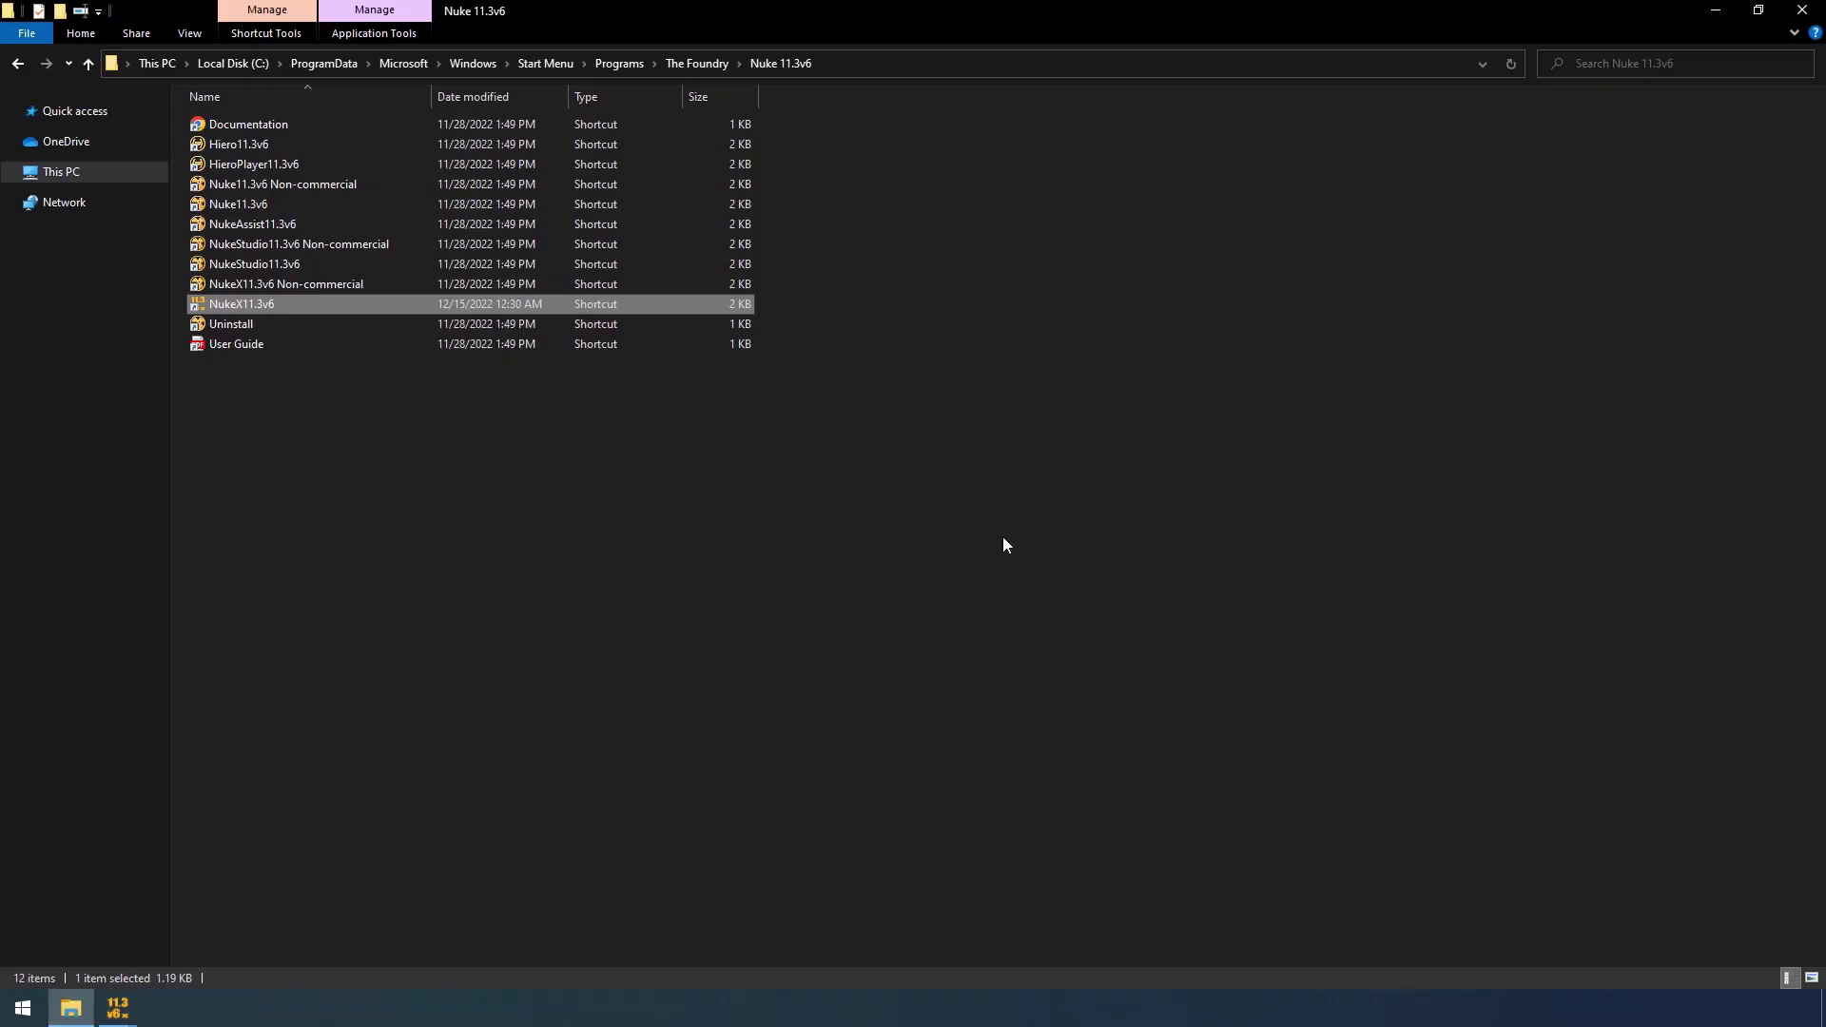
pyautogui.click(61, 171)
pyautogui.doubleClick(1019, 140)
pyautogui.moveTo(1141, 11); pyautogui.dragTo(1426, 237)
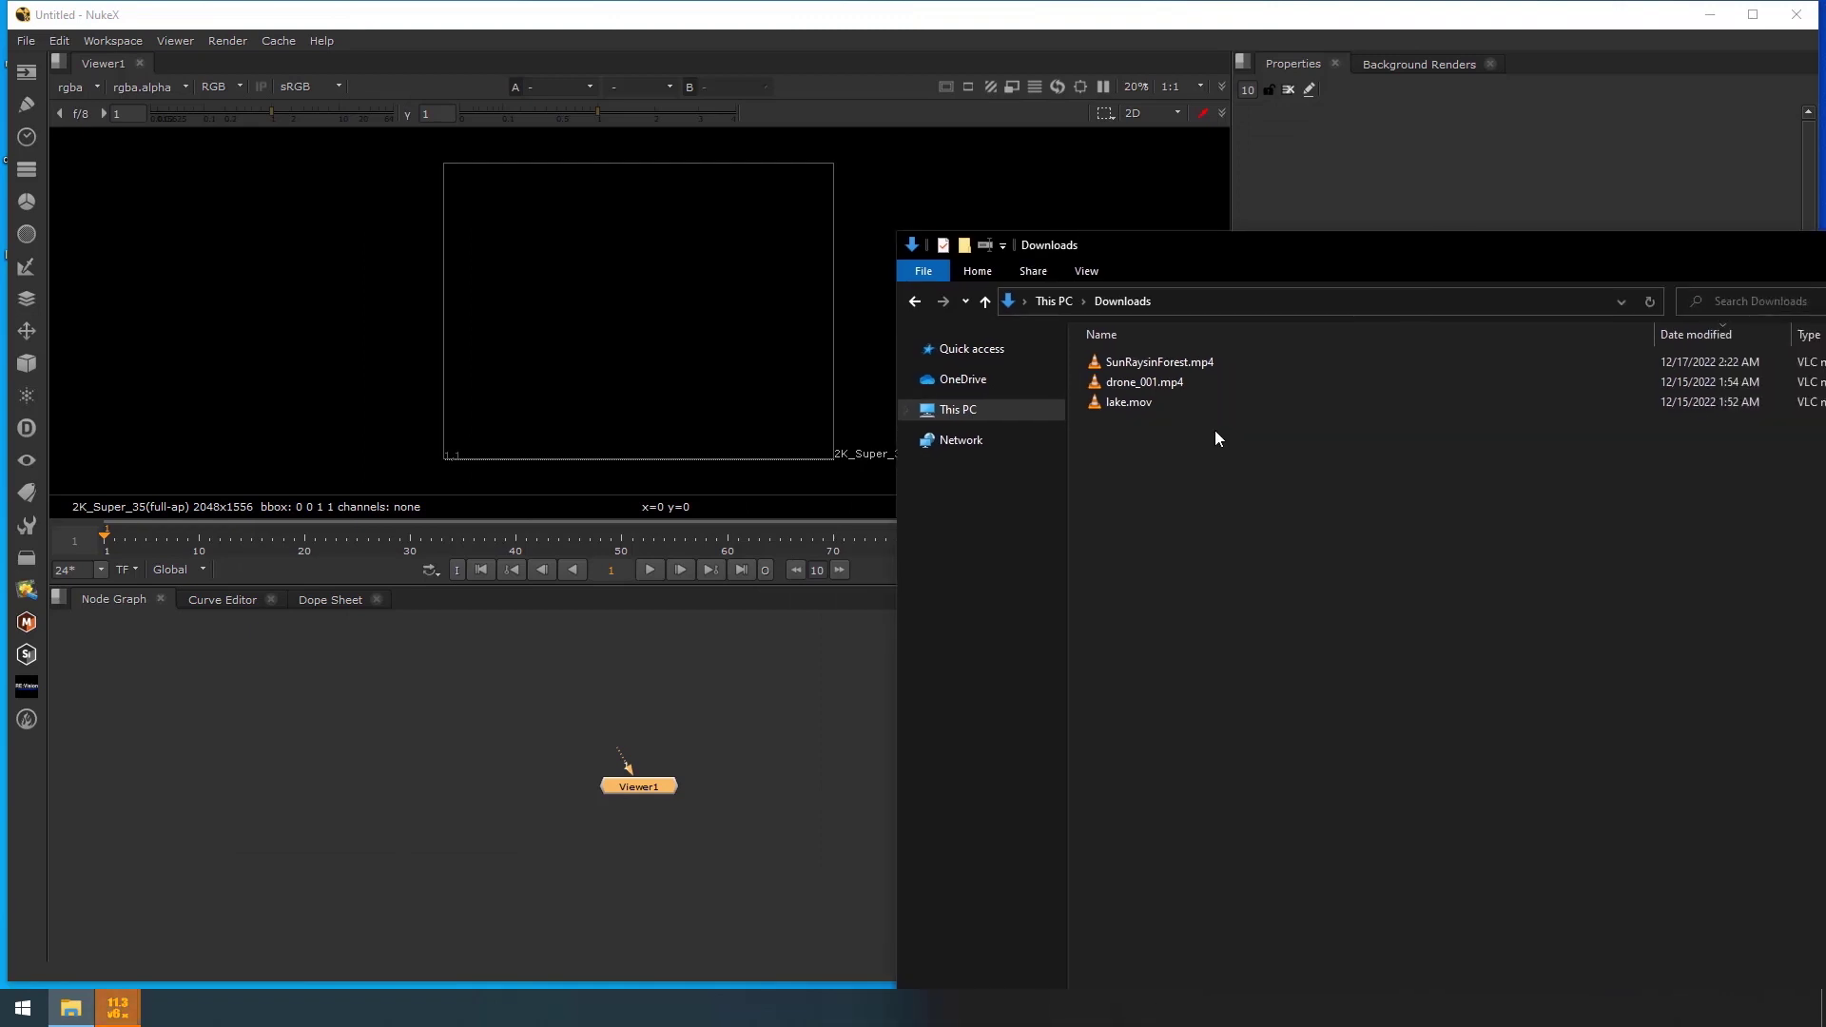
pyautogui.click(1211, 365)
pyautogui.moveTo(1211, 367); pyautogui.dragTo(444, 765)
# Open the Script Editor and replace its input with the saved Python script from clipboard history
pyautogui.rightClick(1536, 63)
pyautogui.moveTo(1630, 219)
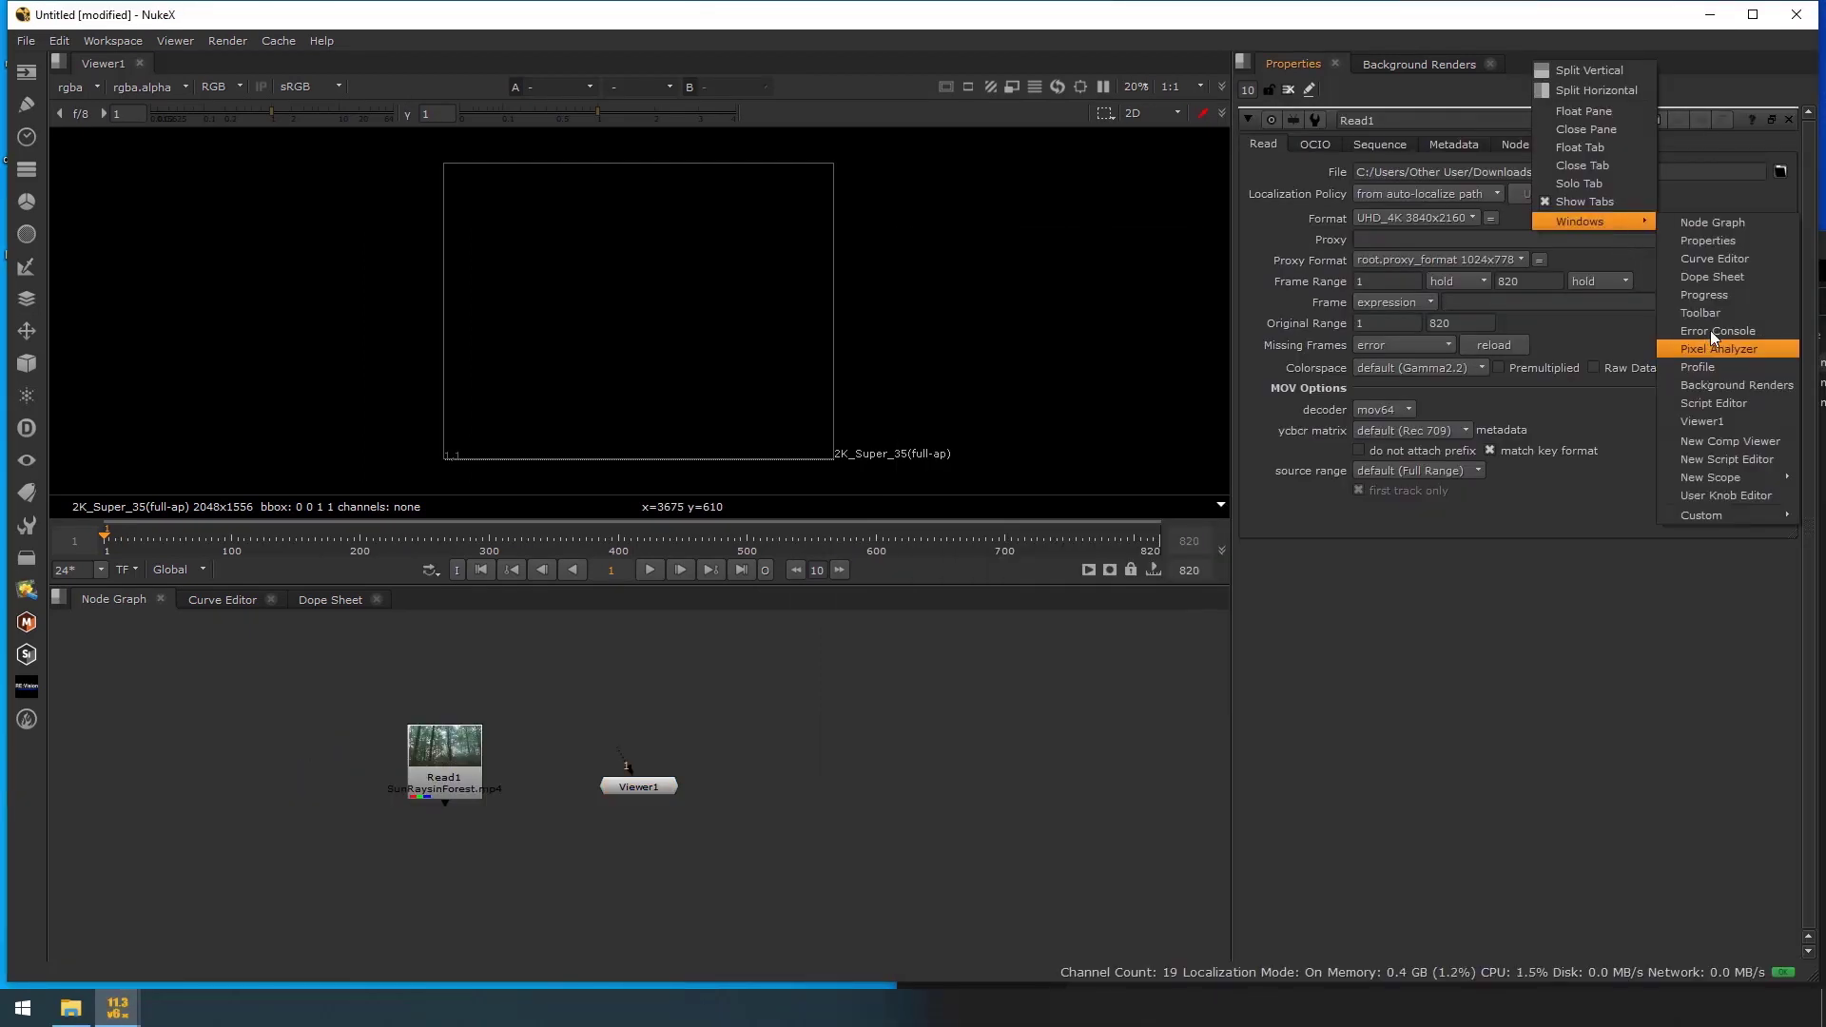
pyautogui.click(1724, 404)
pyautogui.click(1550, 693)
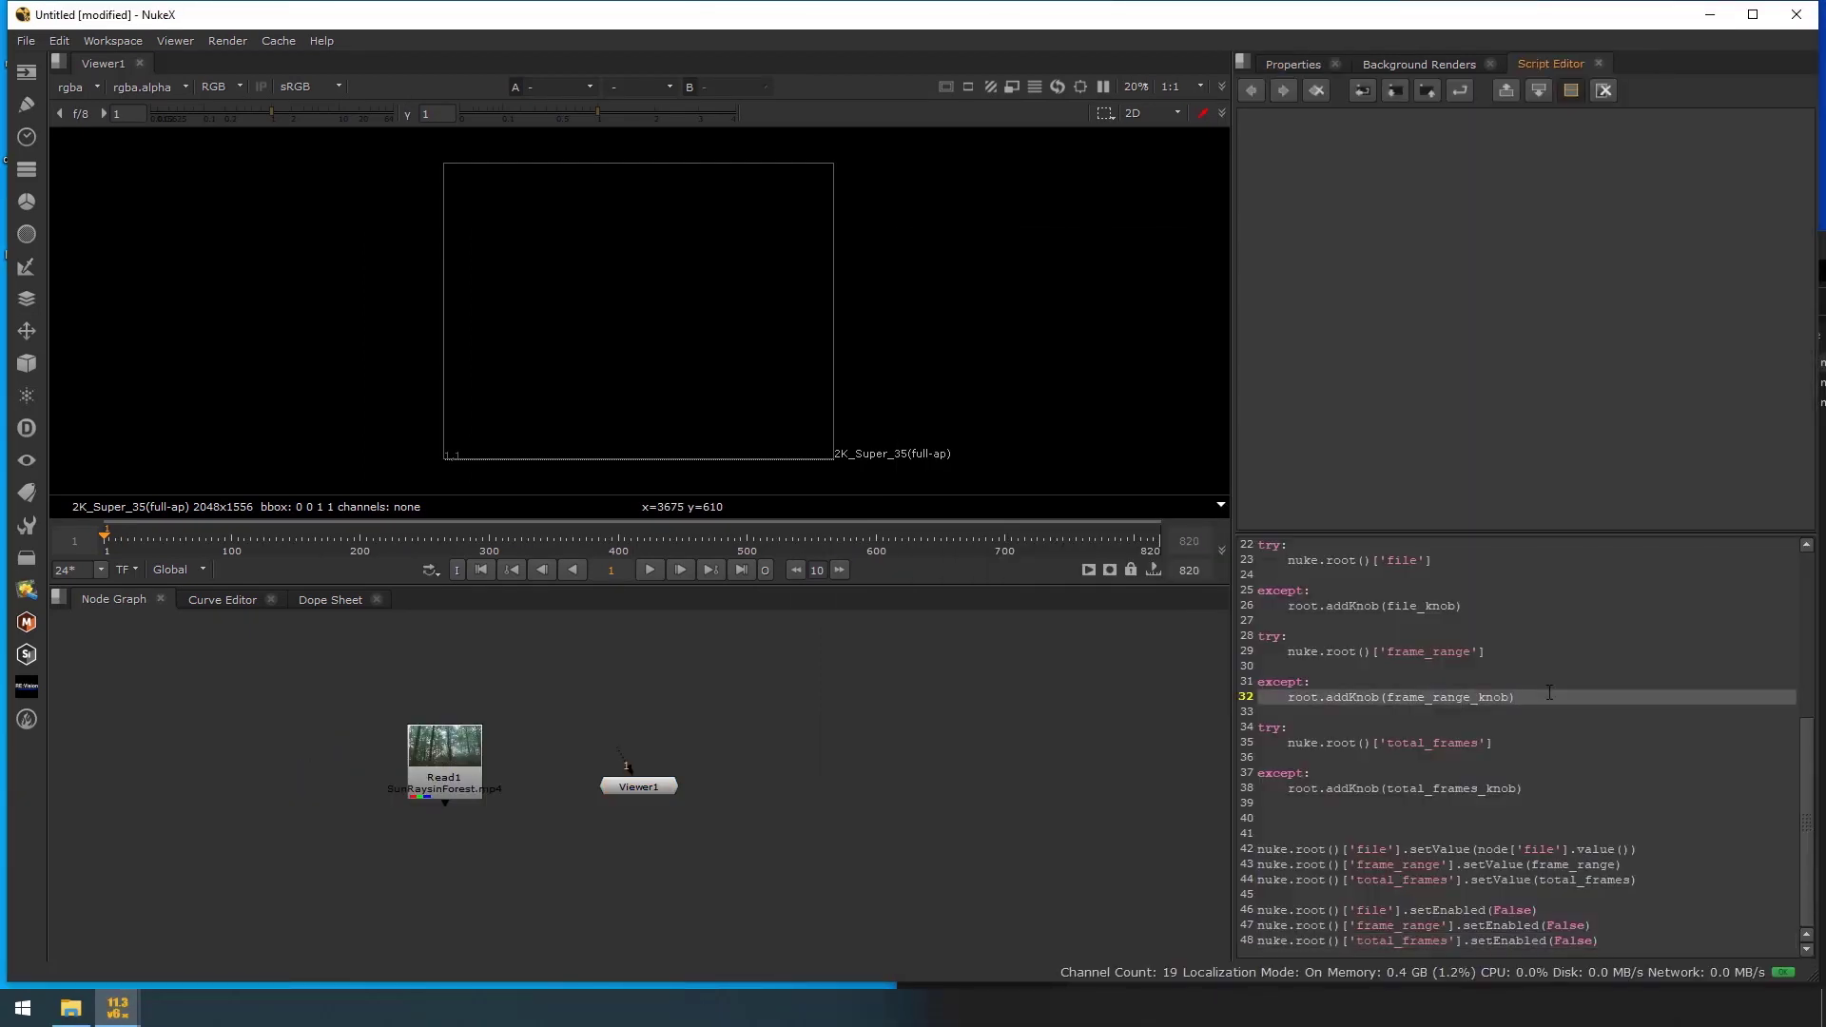
pyautogui.hotkey('ctrl', 'a')
pyautogui.press('Delete')
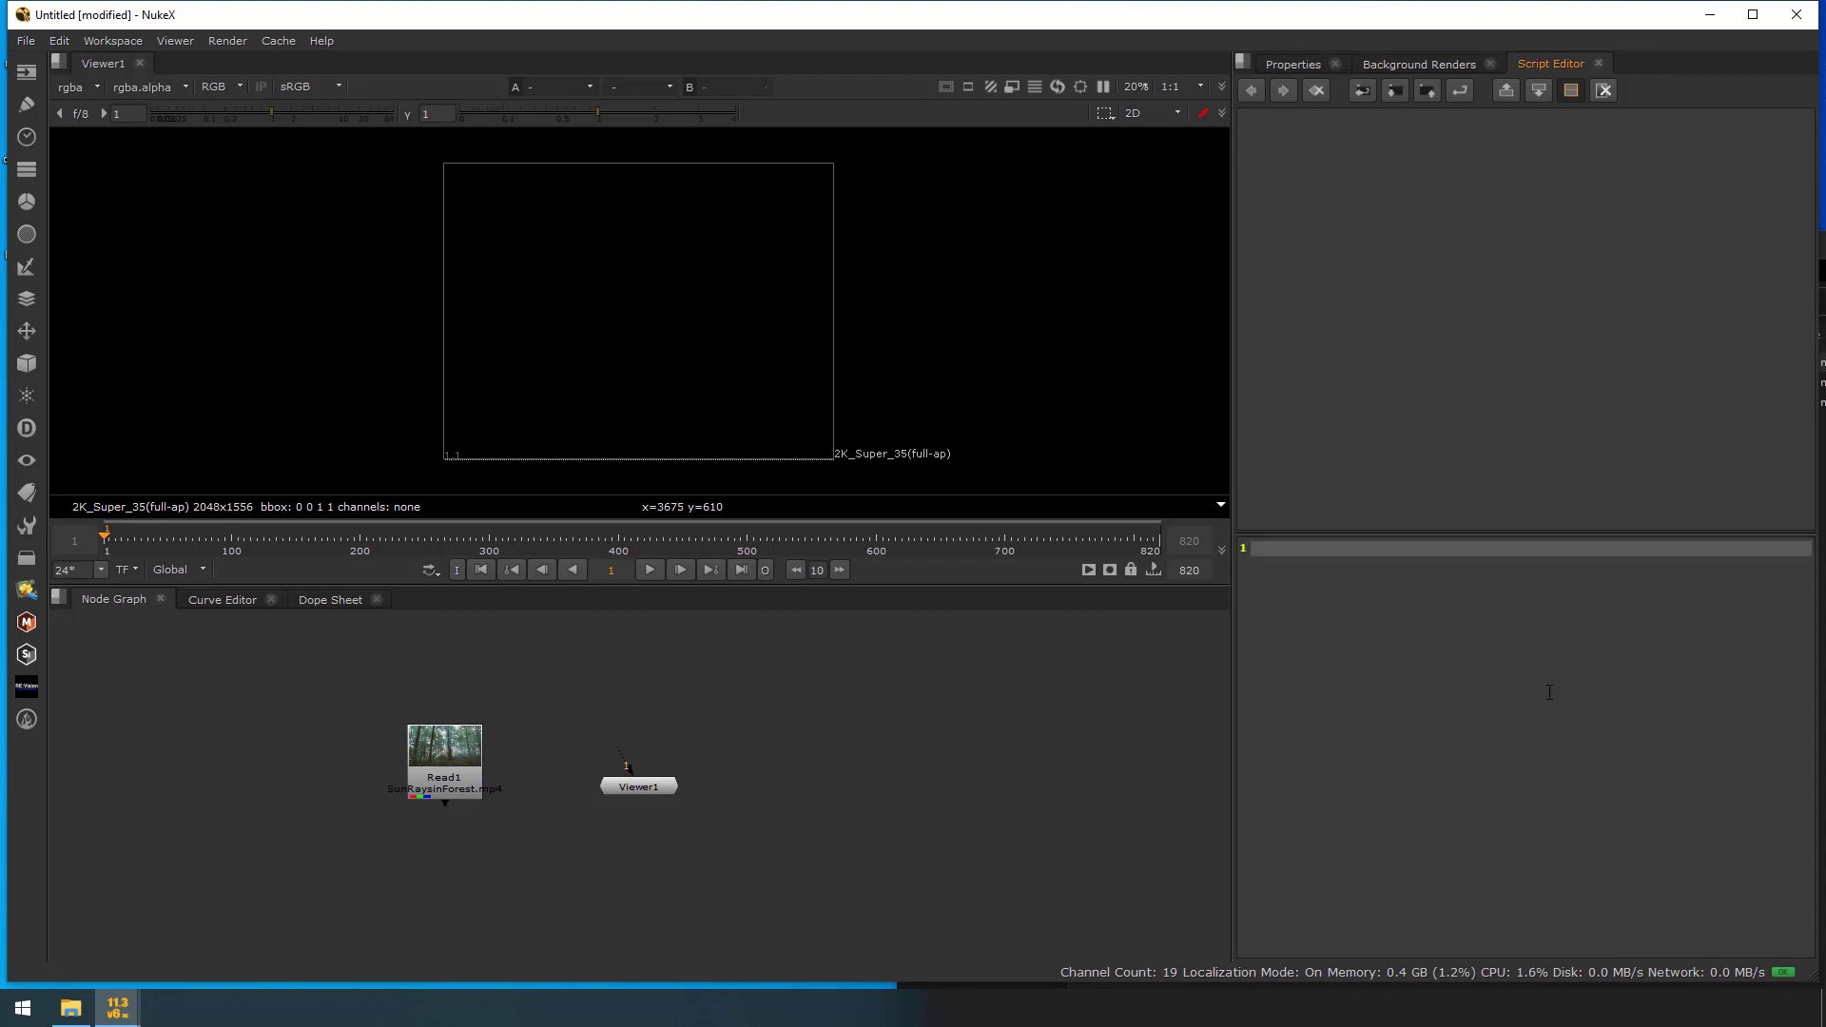
pyautogui.press('super+v')
pyautogui.click(1598, 704)
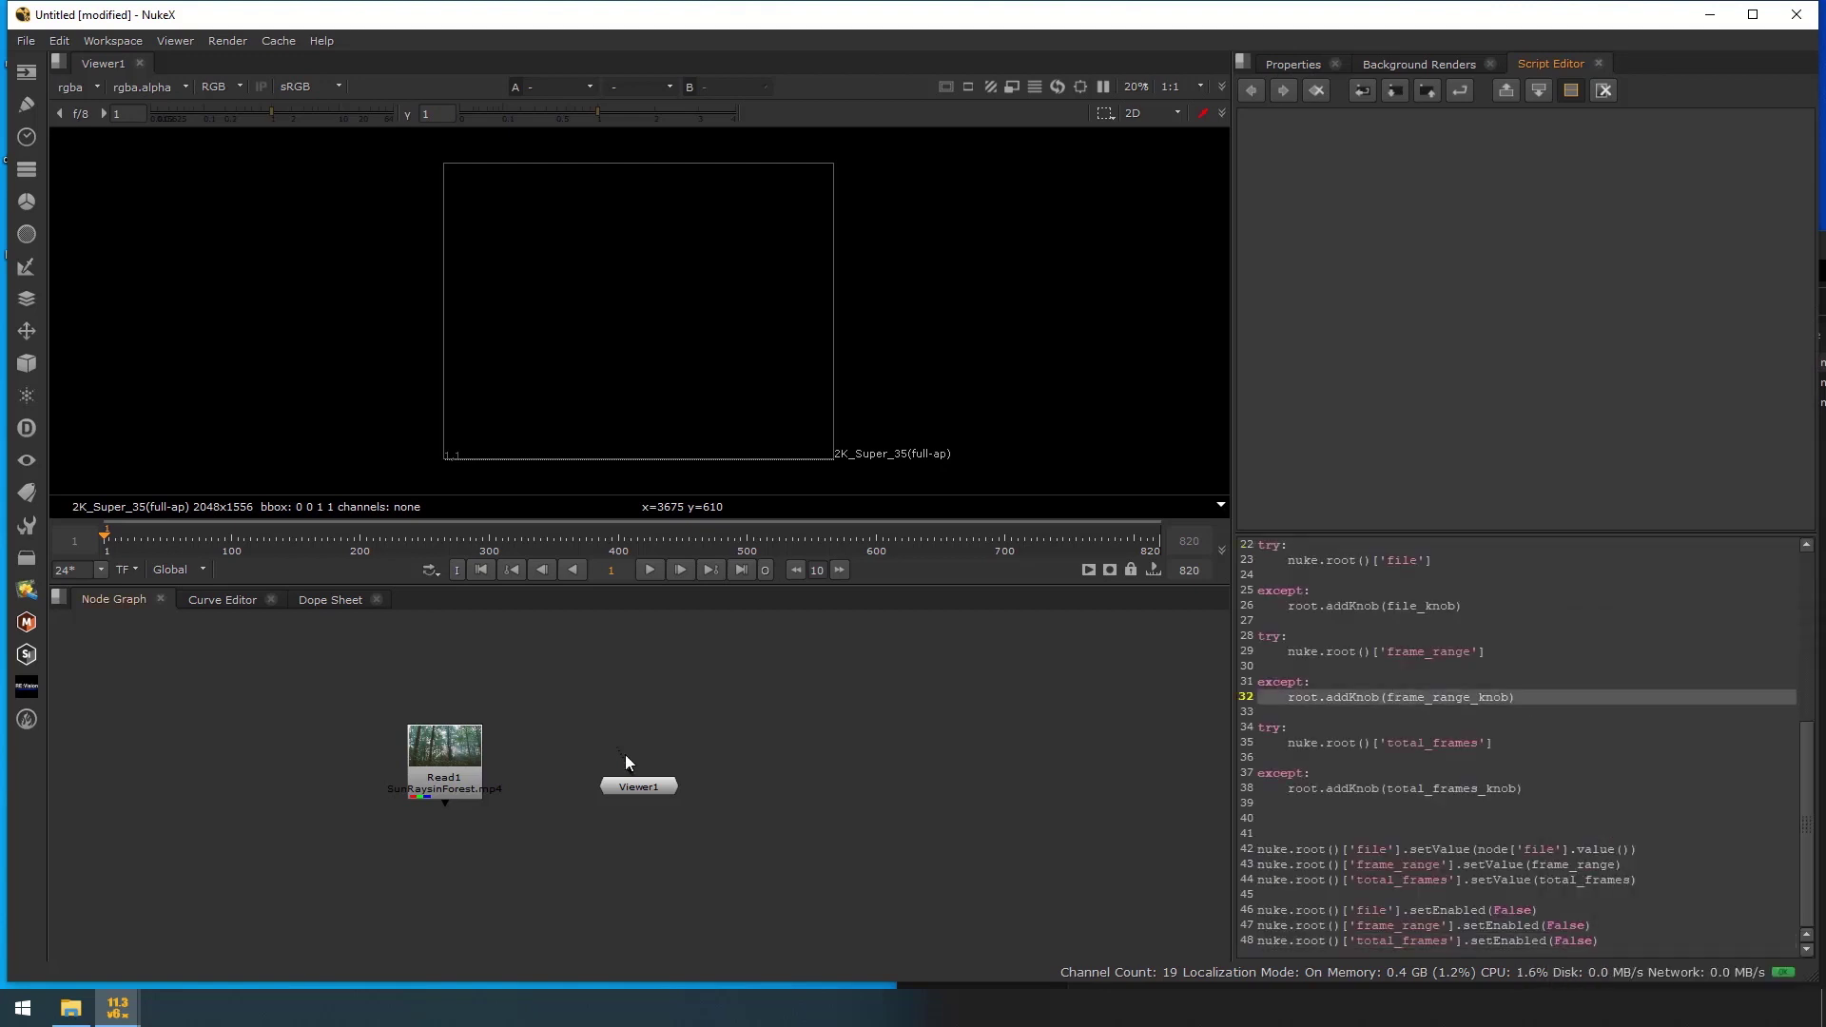
# Run the script on the selected Read1 node to add the SunRaysinForest tab
pyautogui.click(467, 761)
pyautogui.click(1274, 727)
pyautogui.hotkey('ctrl', 'Return')
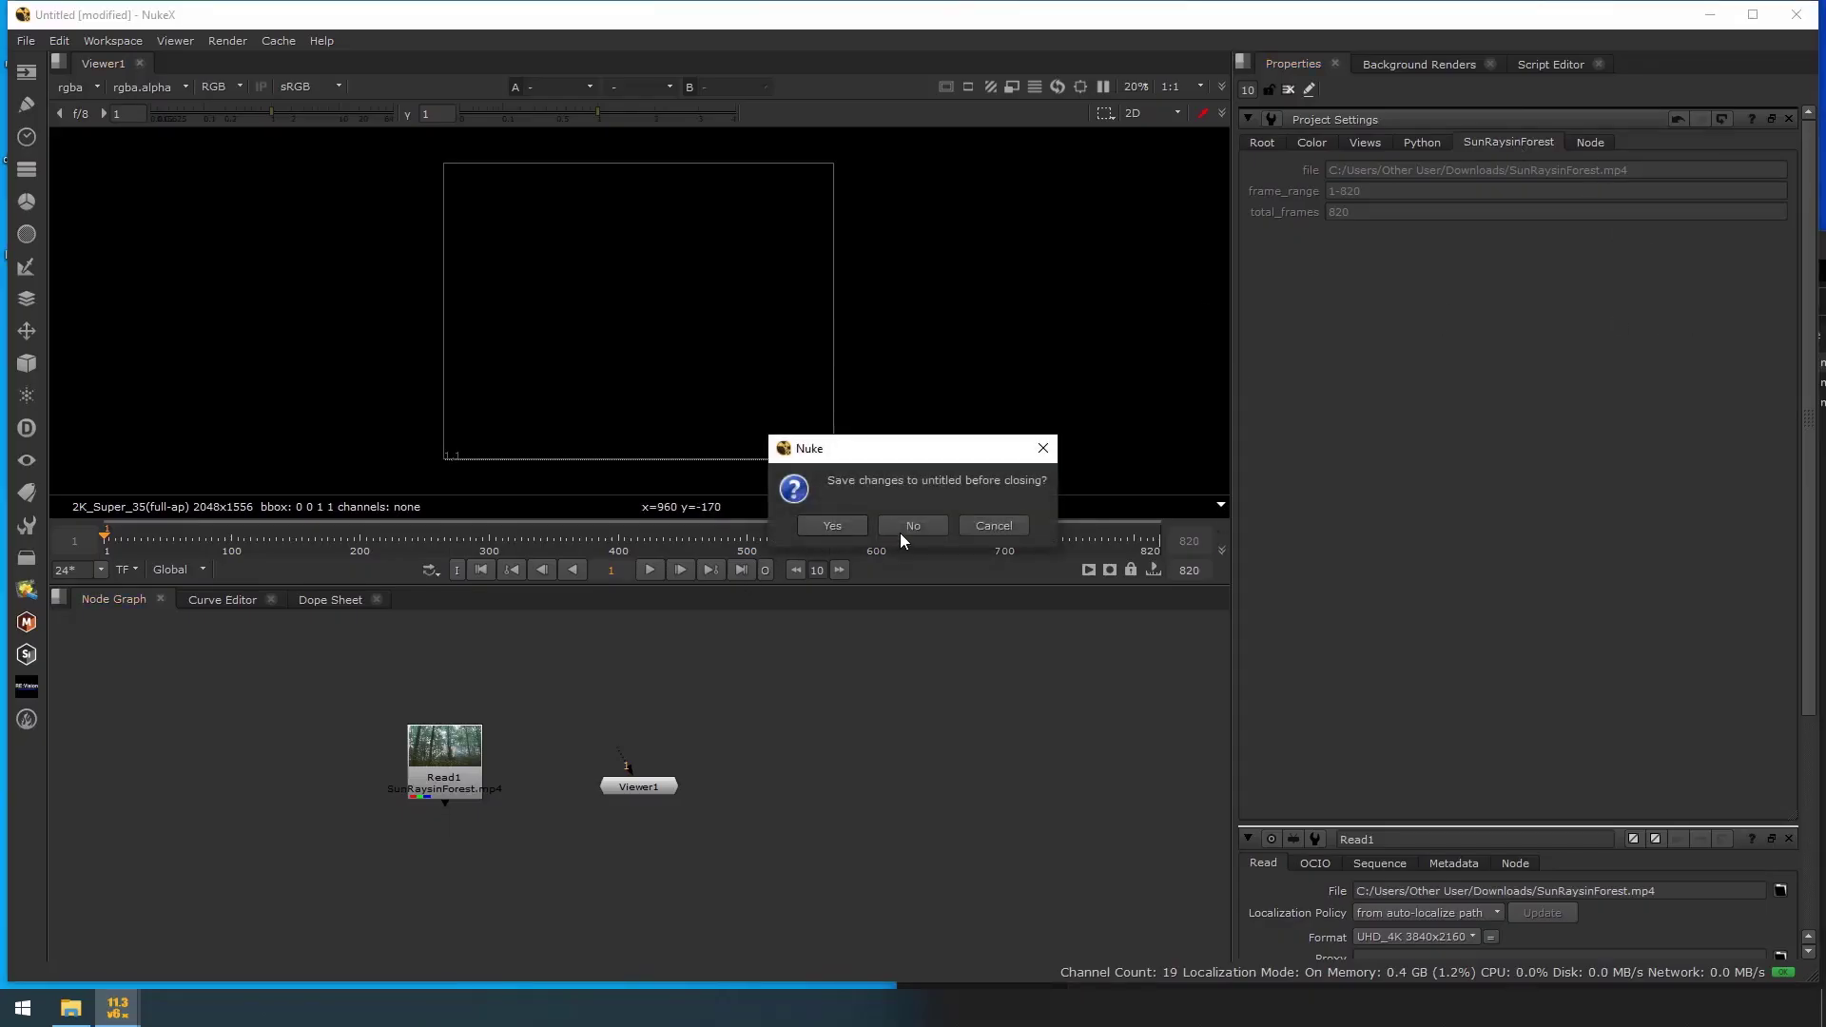
# In a fresh comp, read drone_001.mp4, rerun the script, and check the new drone_001 Project Settings tab
pyautogui.click(901, 525)
pyautogui.moveTo(1184, 382); pyautogui.dragTo(451, 773)
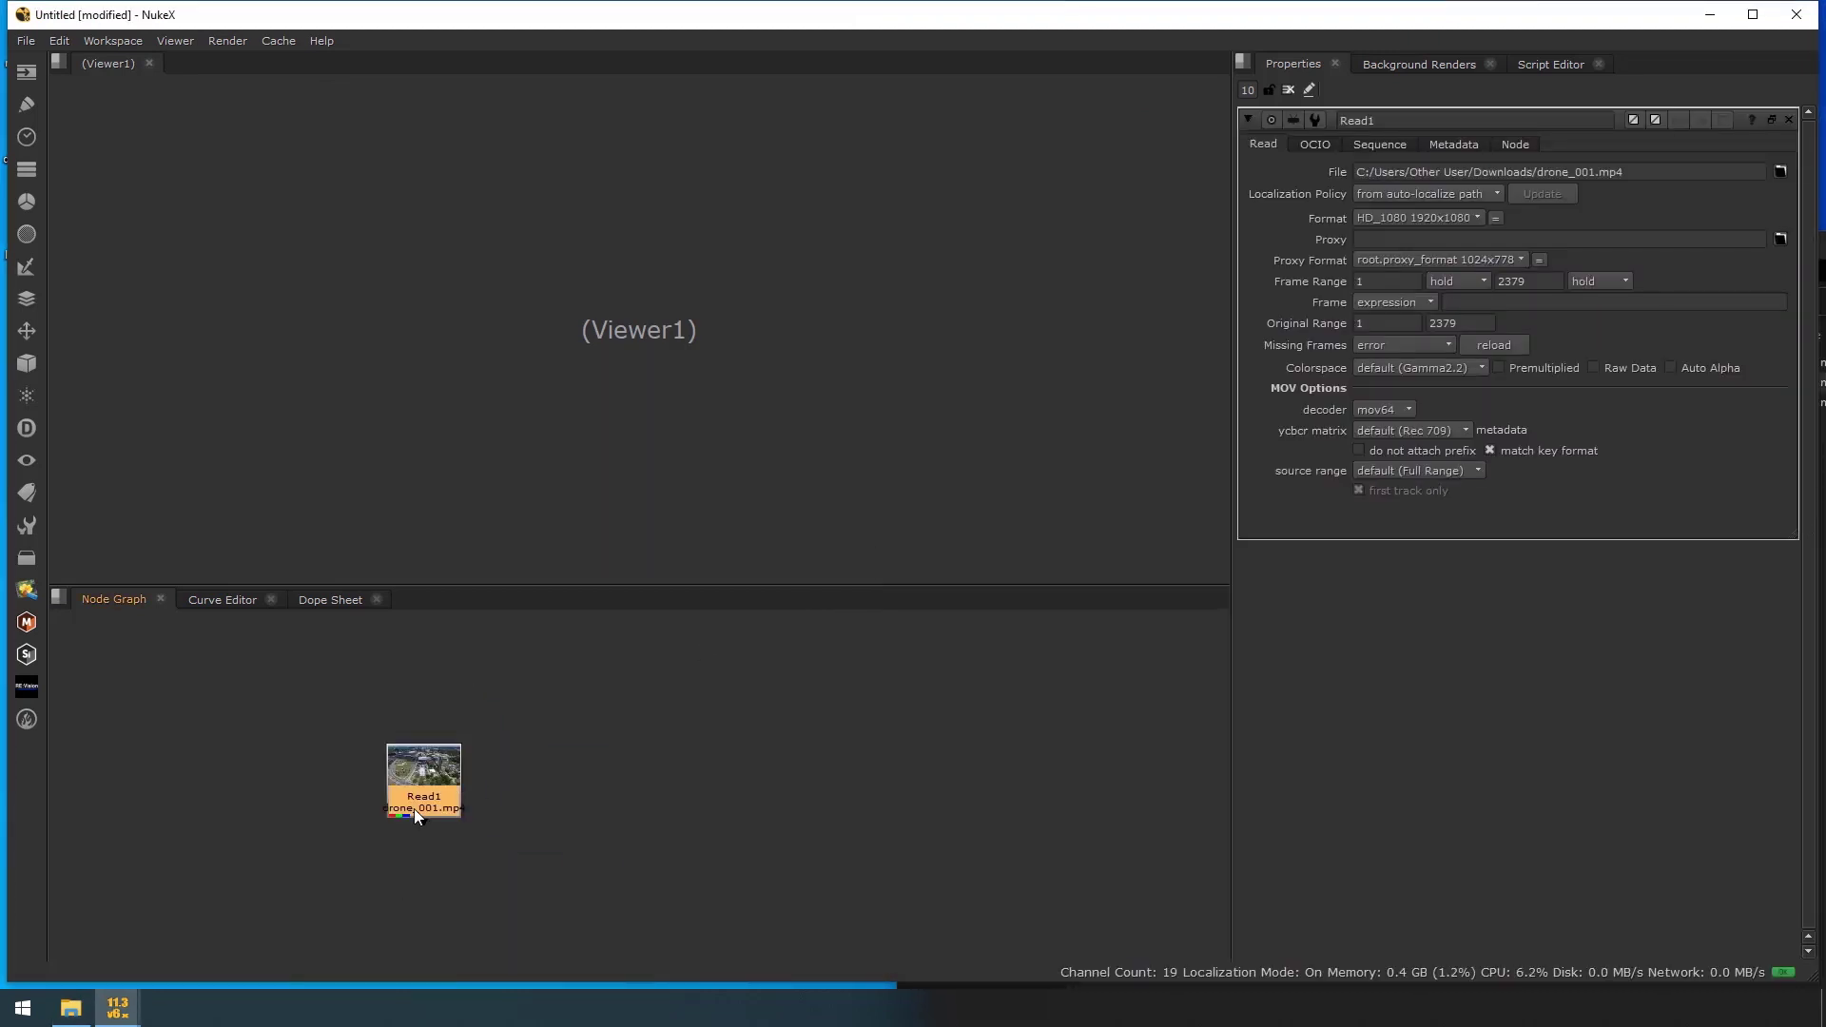
pyautogui.click(1548, 61)
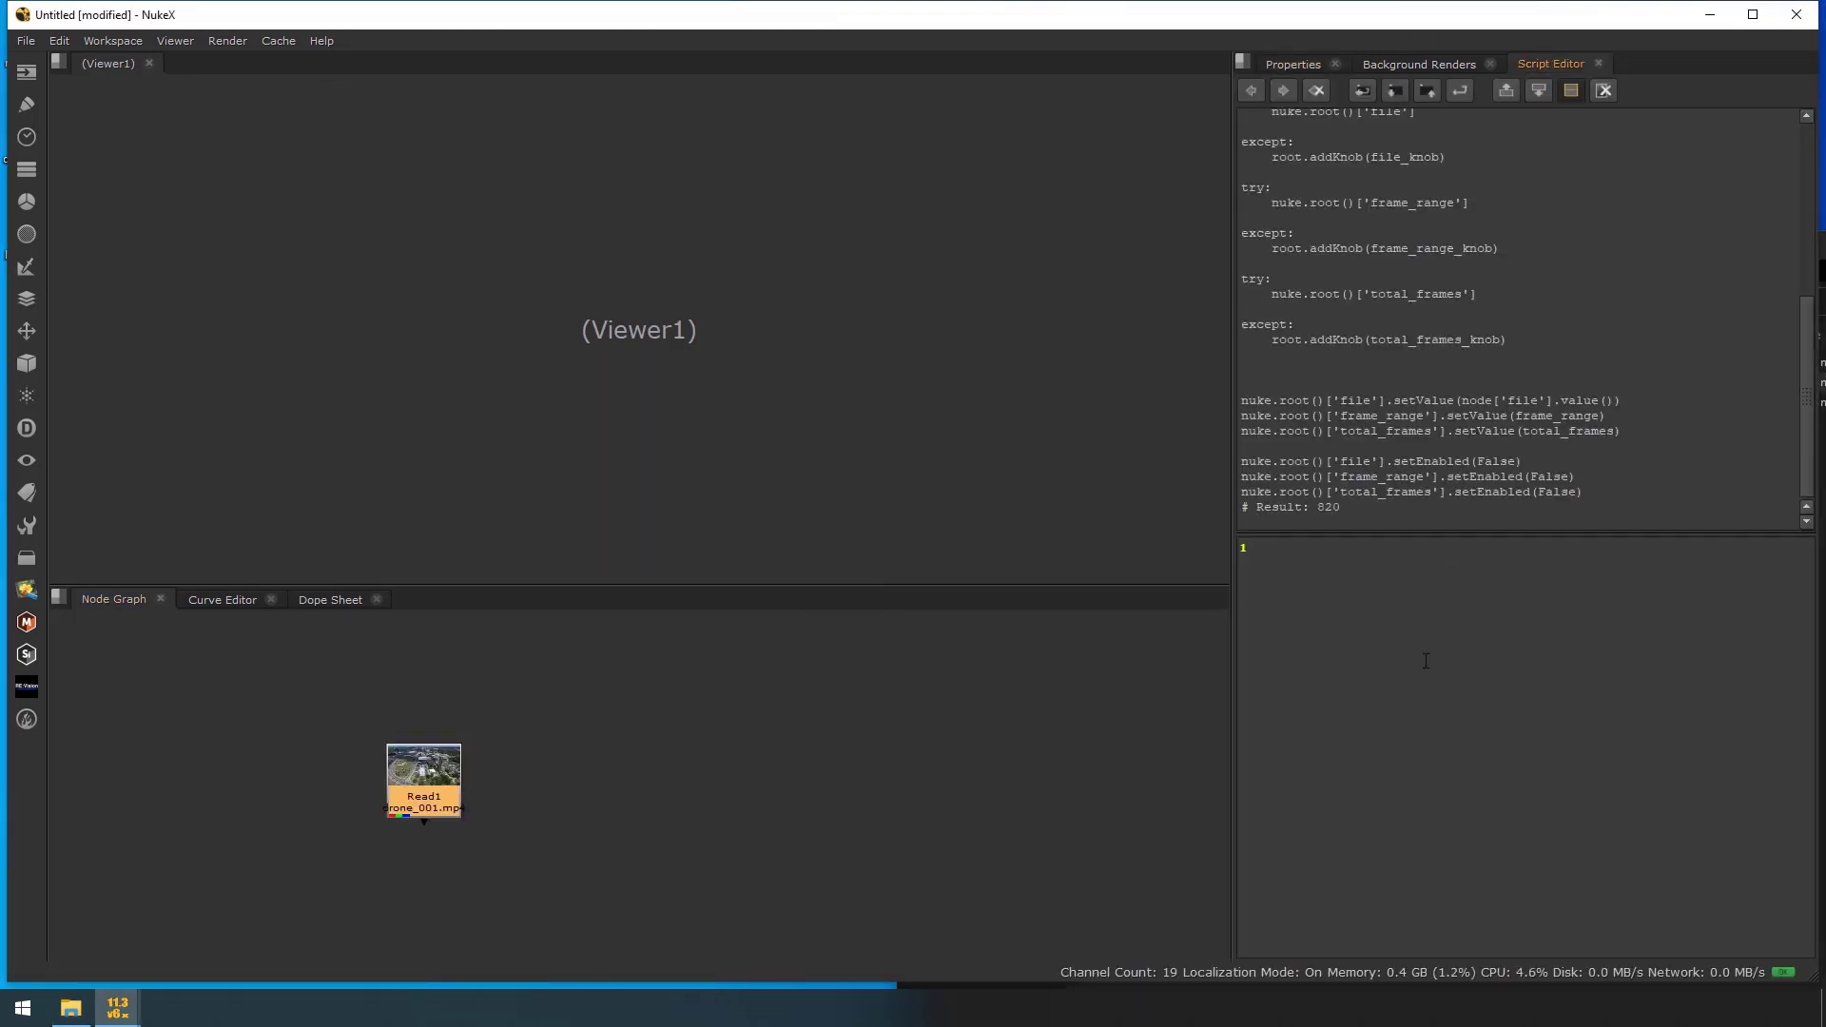
pyautogui.click(1252, 90)
pyautogui.click(1421, 640)
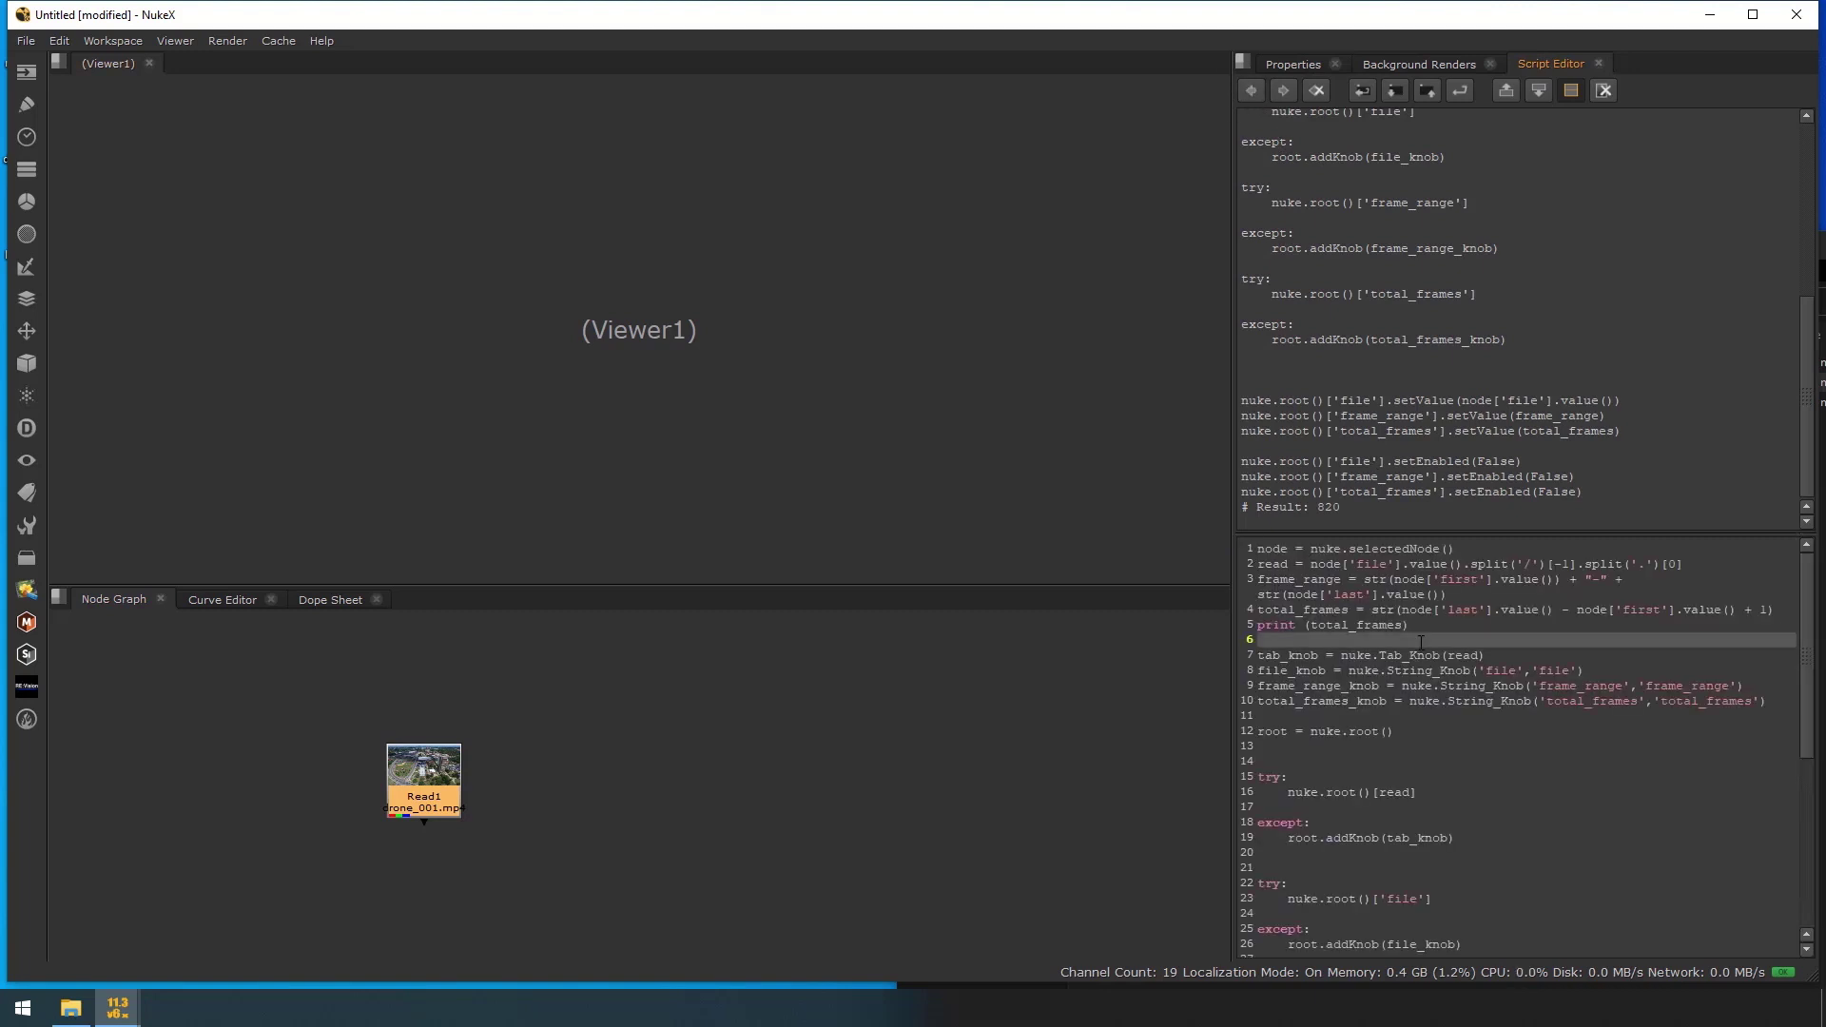
pyautogui.hotkey('ctrl', 'Return')
pyautogui.click(865, 715)
pyautogui.press('s')
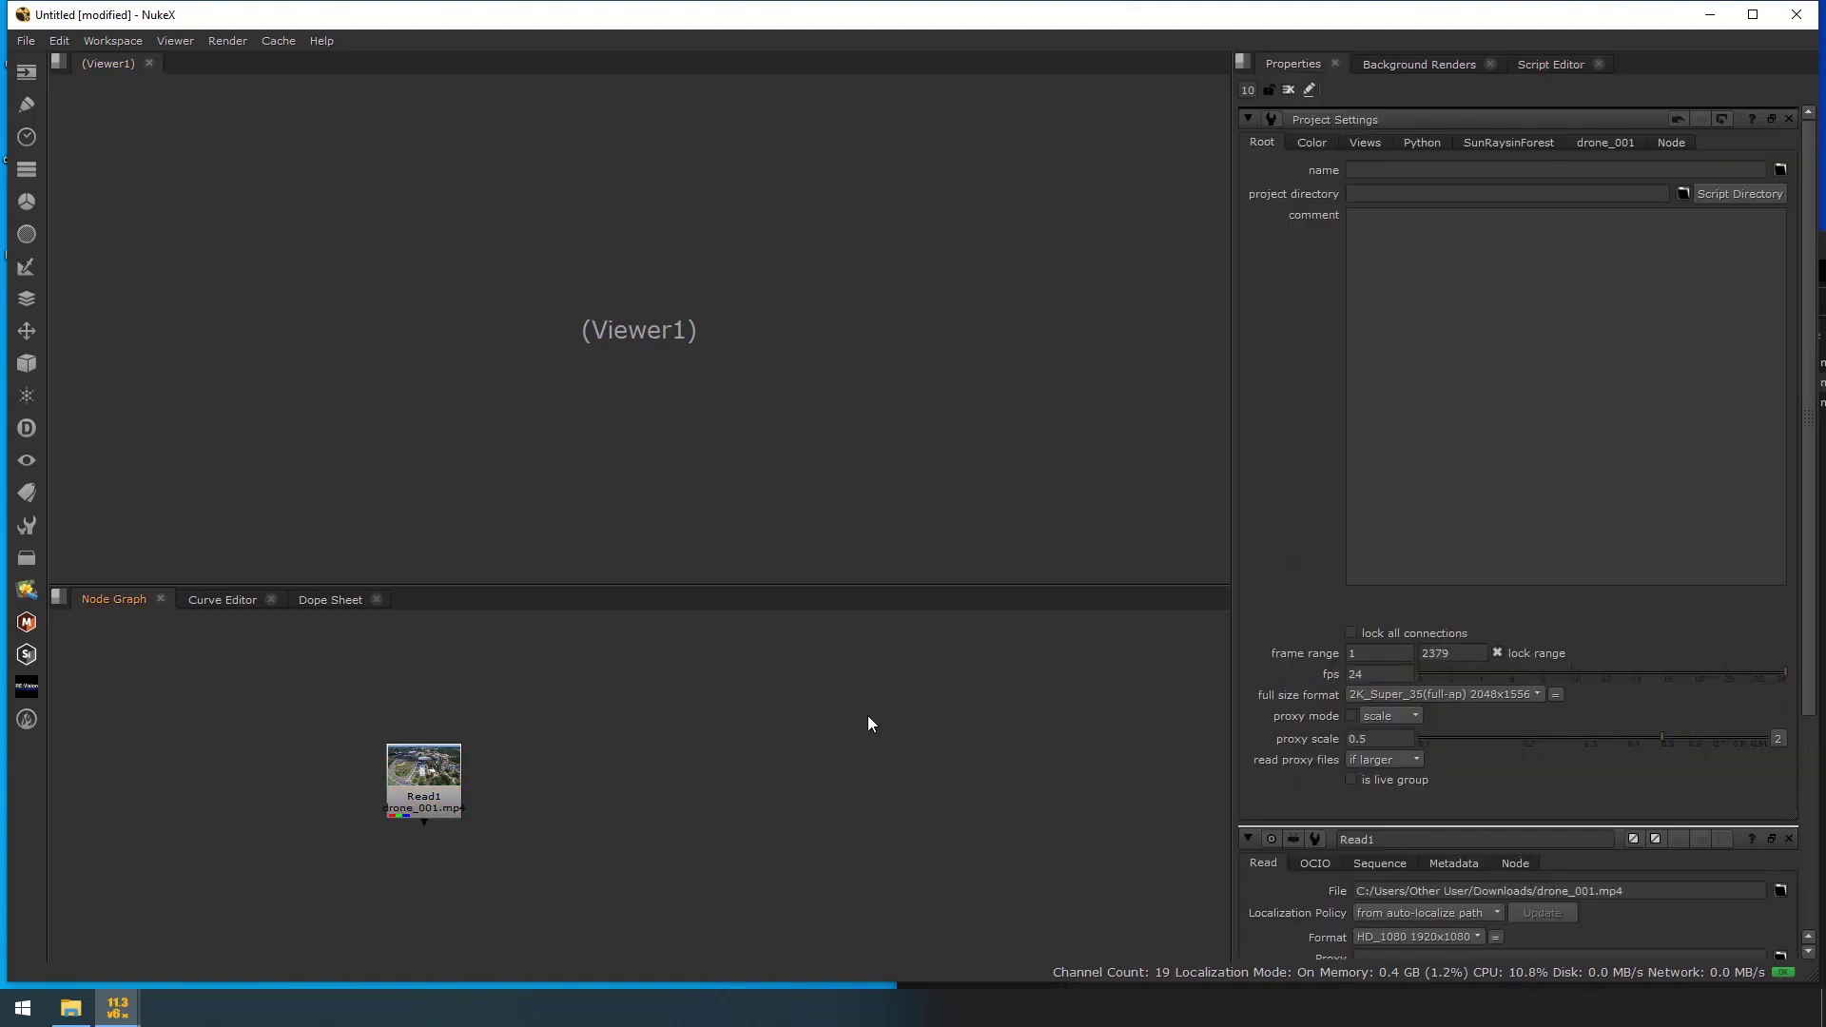
pyautogui.click(1603, 142)
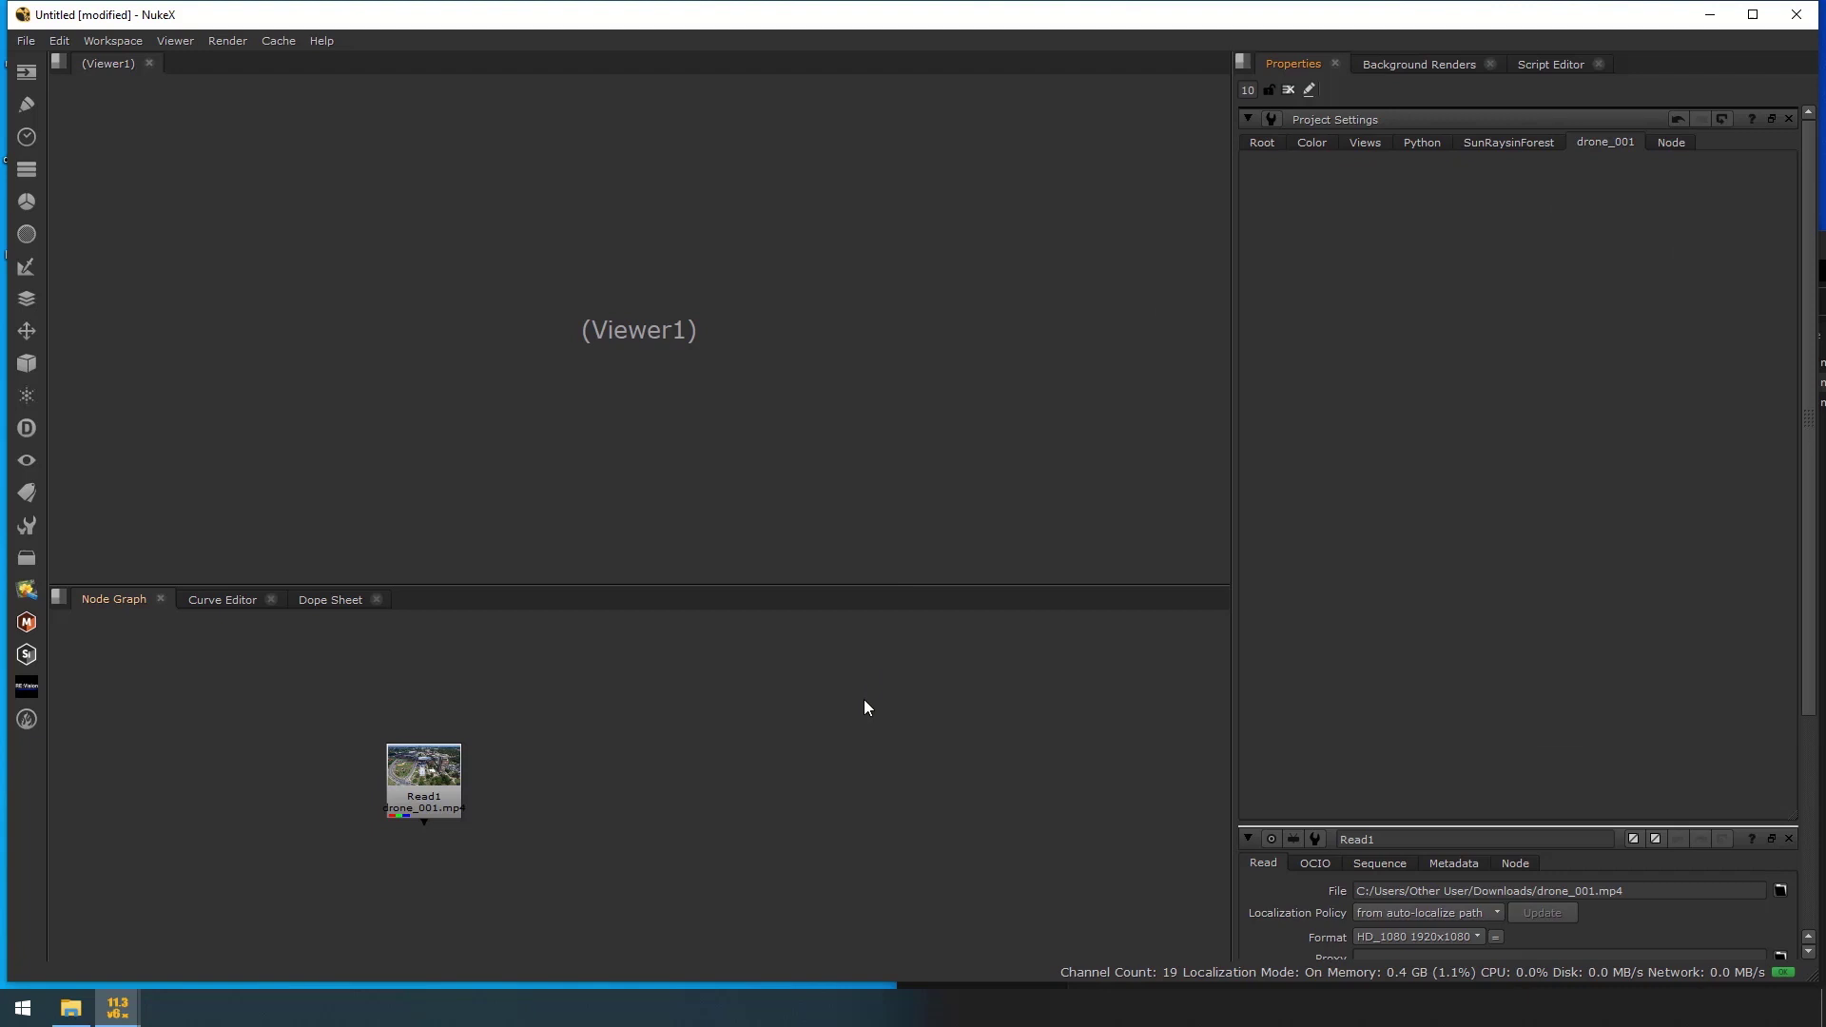
# Close the comp without saving and read lake.mov into the Node Graph
pyautogui.click(38, 40)
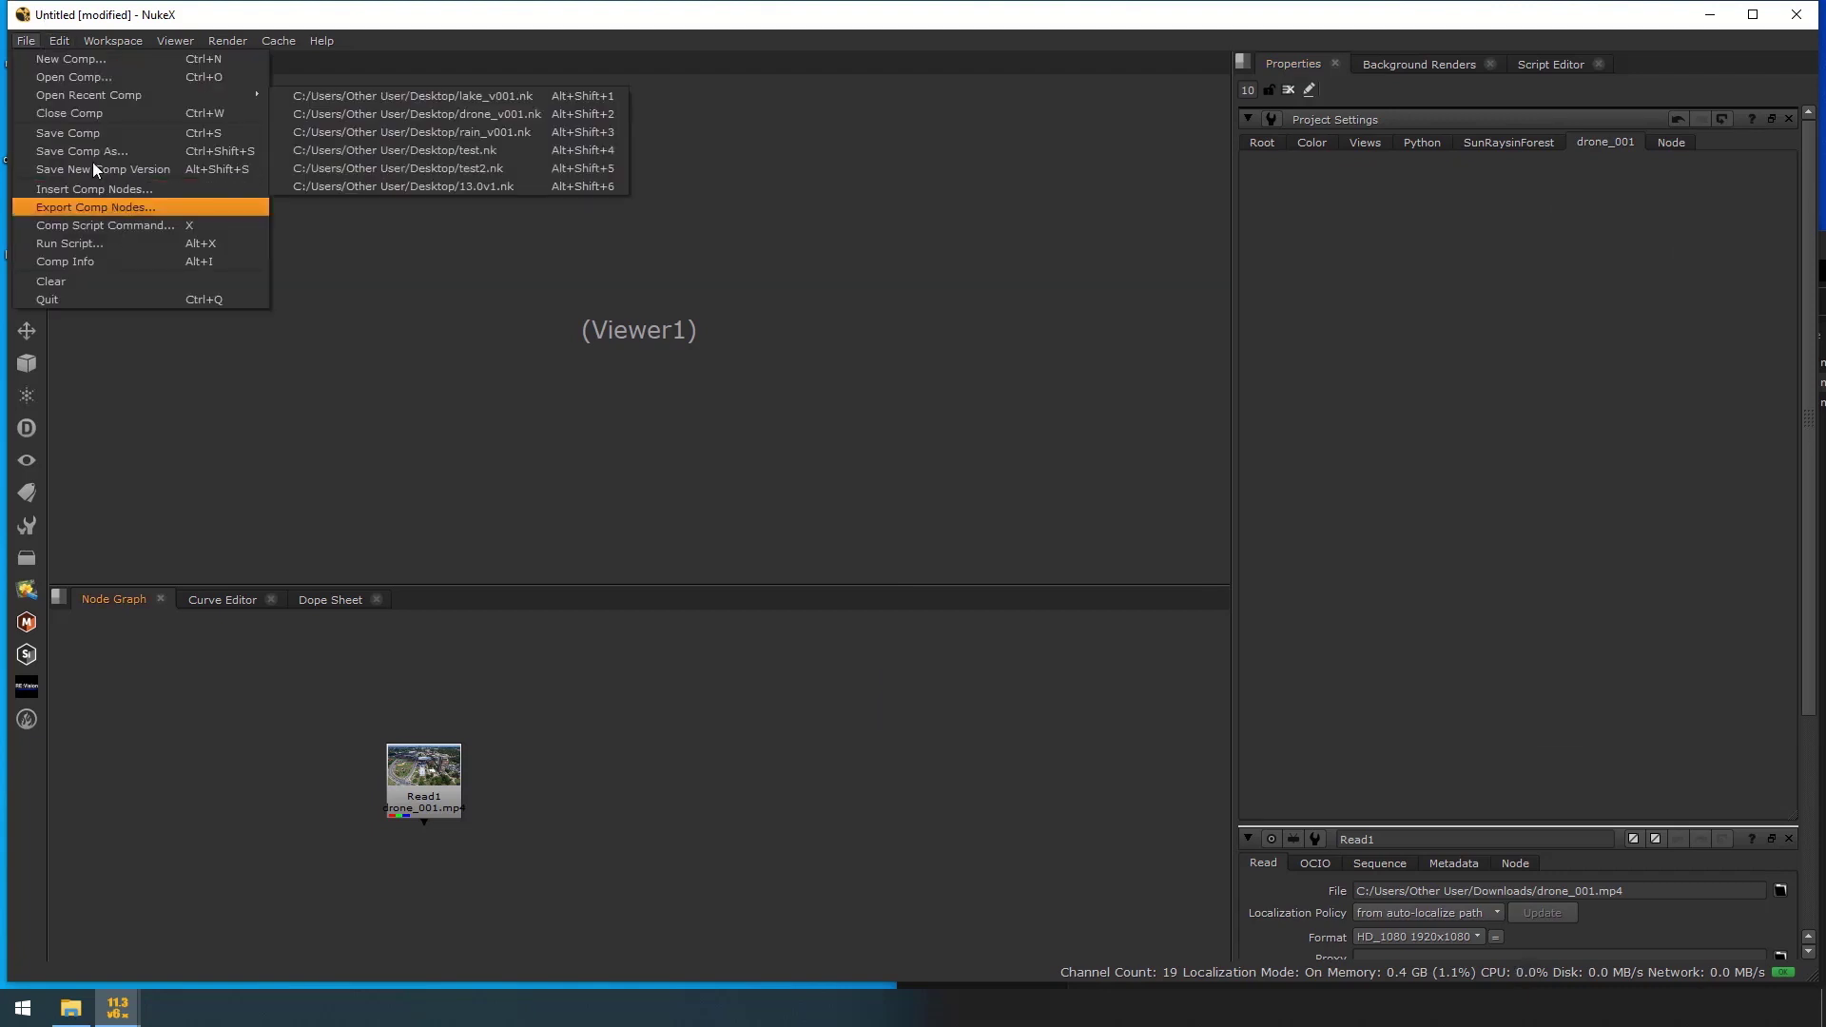
pyautogui.click(76, 112)
pyautogui.click(940, 526)
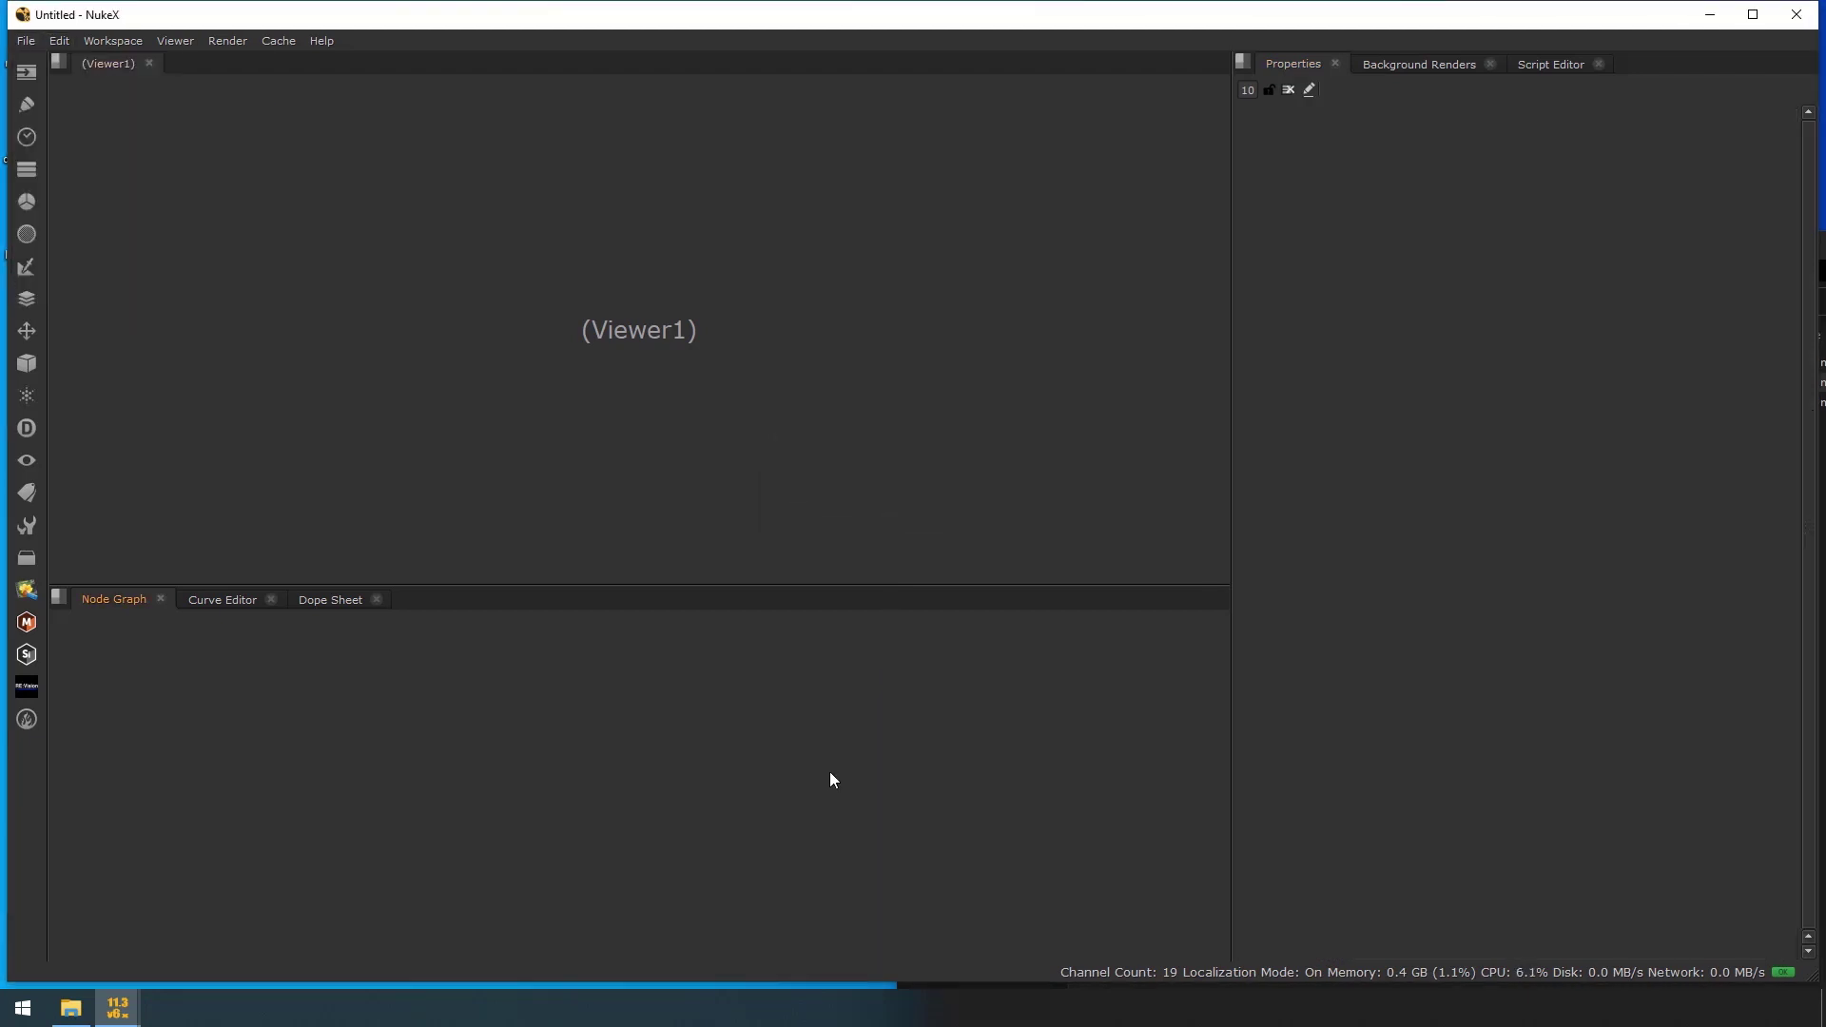
pyautogui.hotkey('alt', 'Tab')
pyautogui.click(1177, 407)
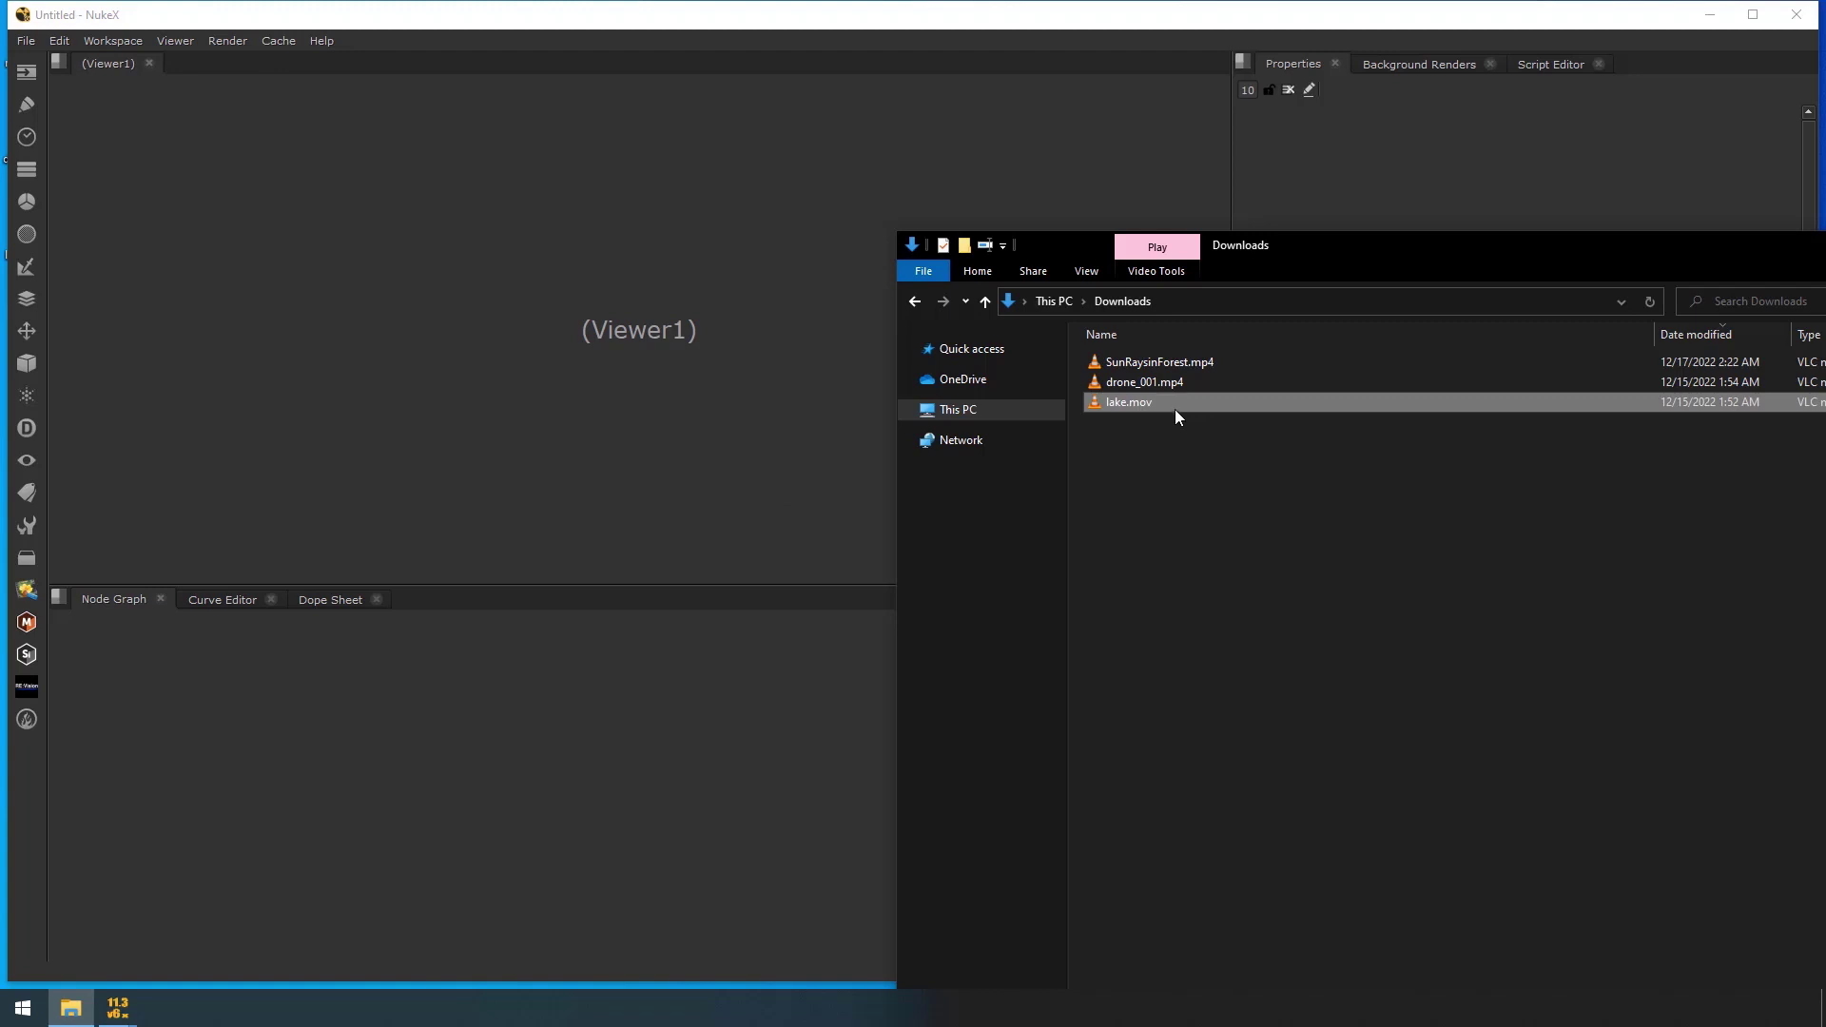
pyautogui.moveTo(1176, 416); pyautogui.dragTo(497, 767)
# Paste and run the settings-tab script on lake.mov, then view the lake tab in Project Settings
pyautogui.click(1549, 63)
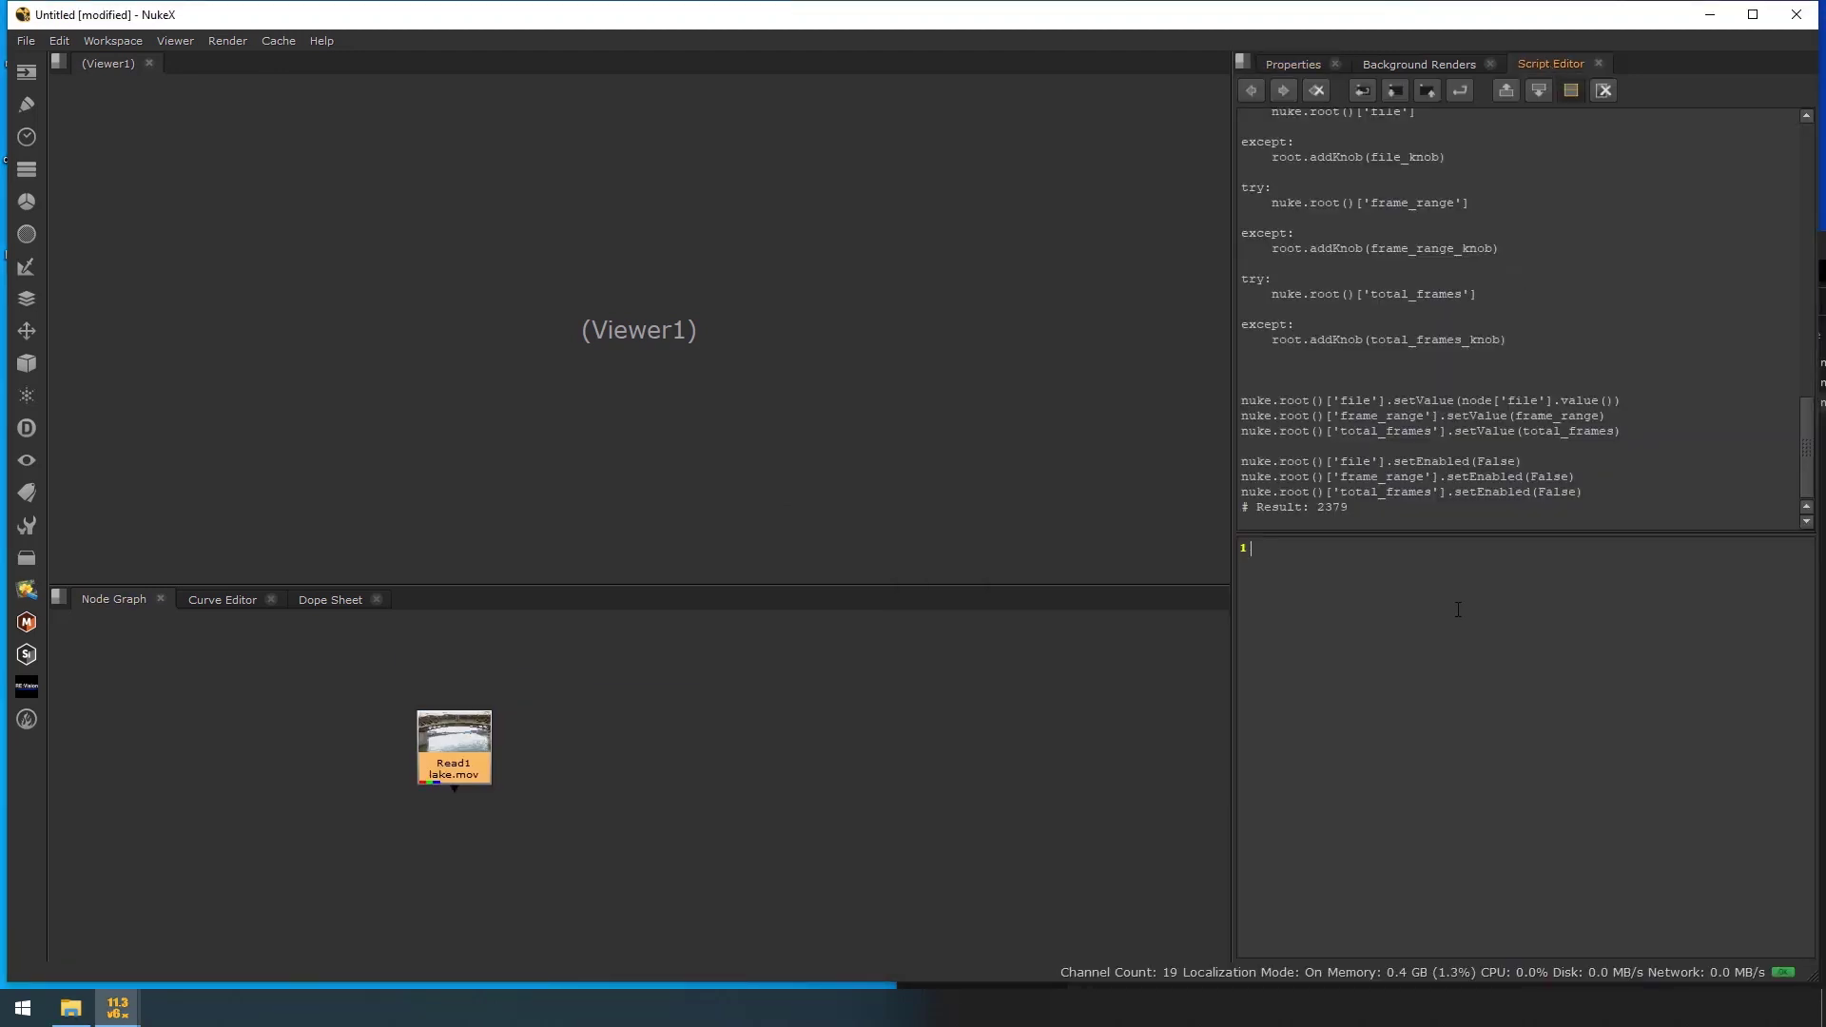
pyautogui.hotkey('ctrl', 'v')
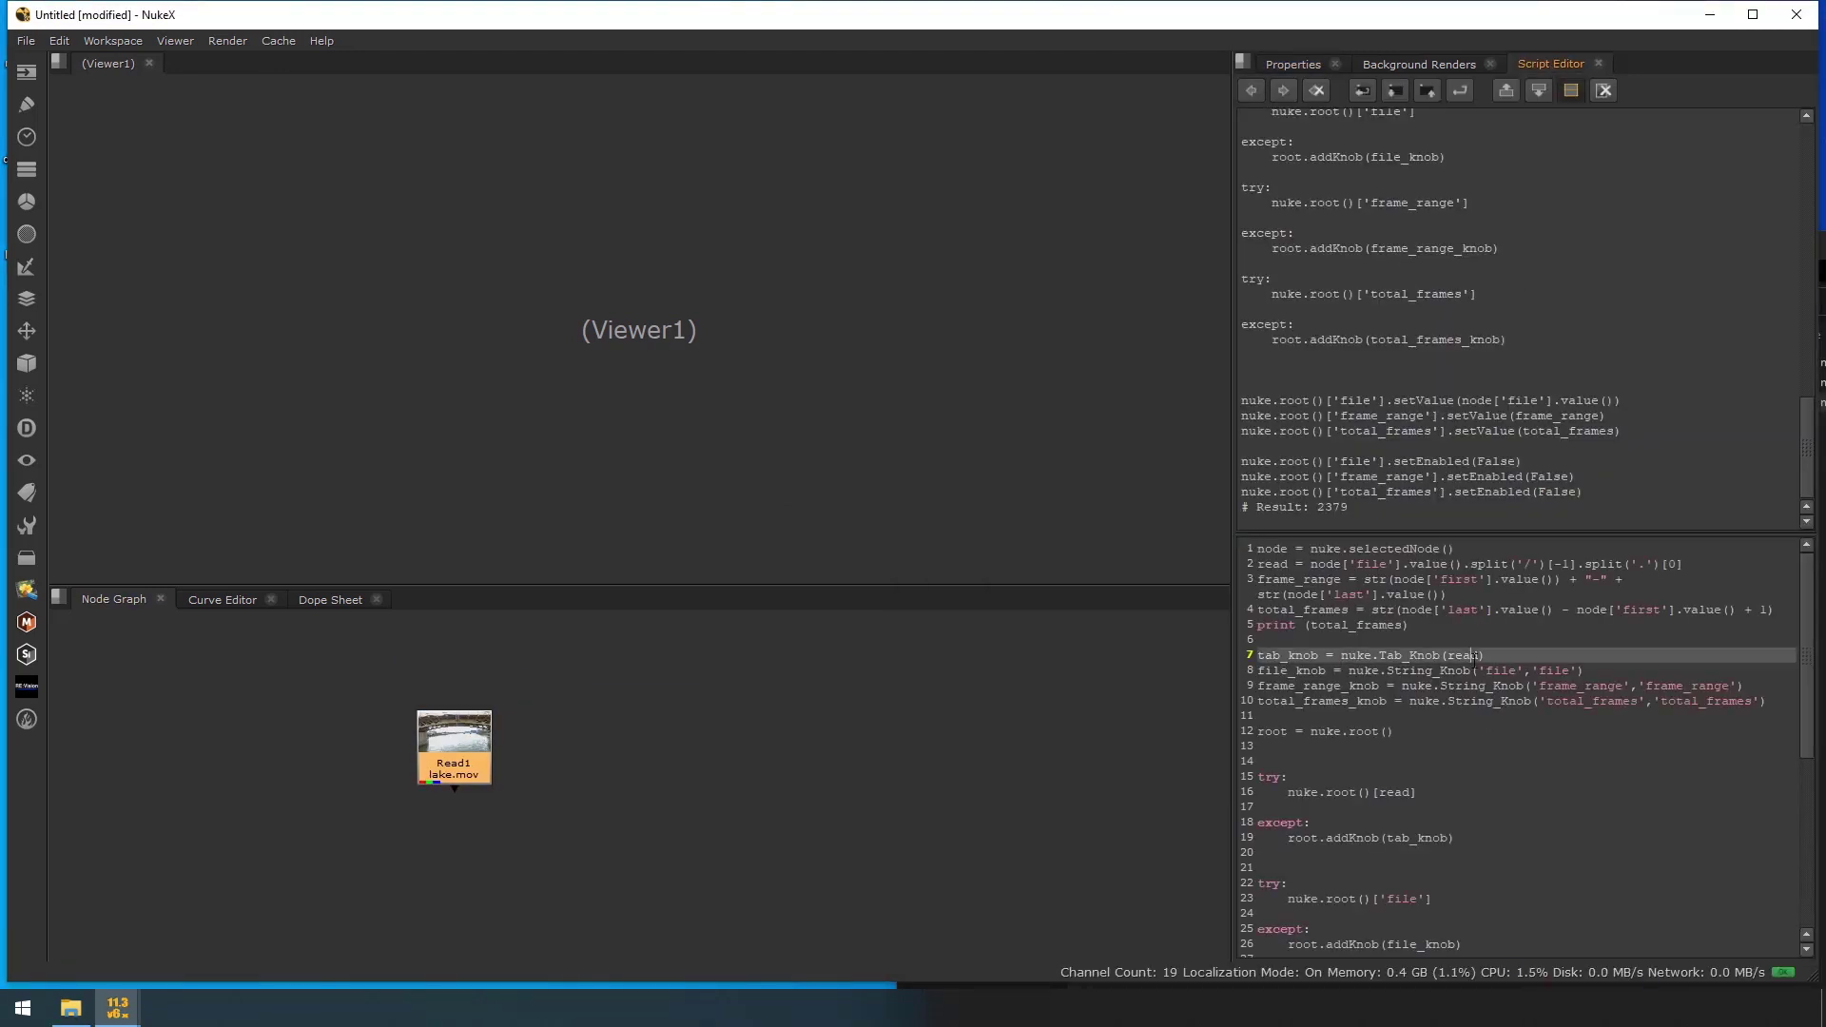
pyautogui.hotkey('ctrl', 'Return')
pyautogui.click(906, 728)
pyautogui.press('s')
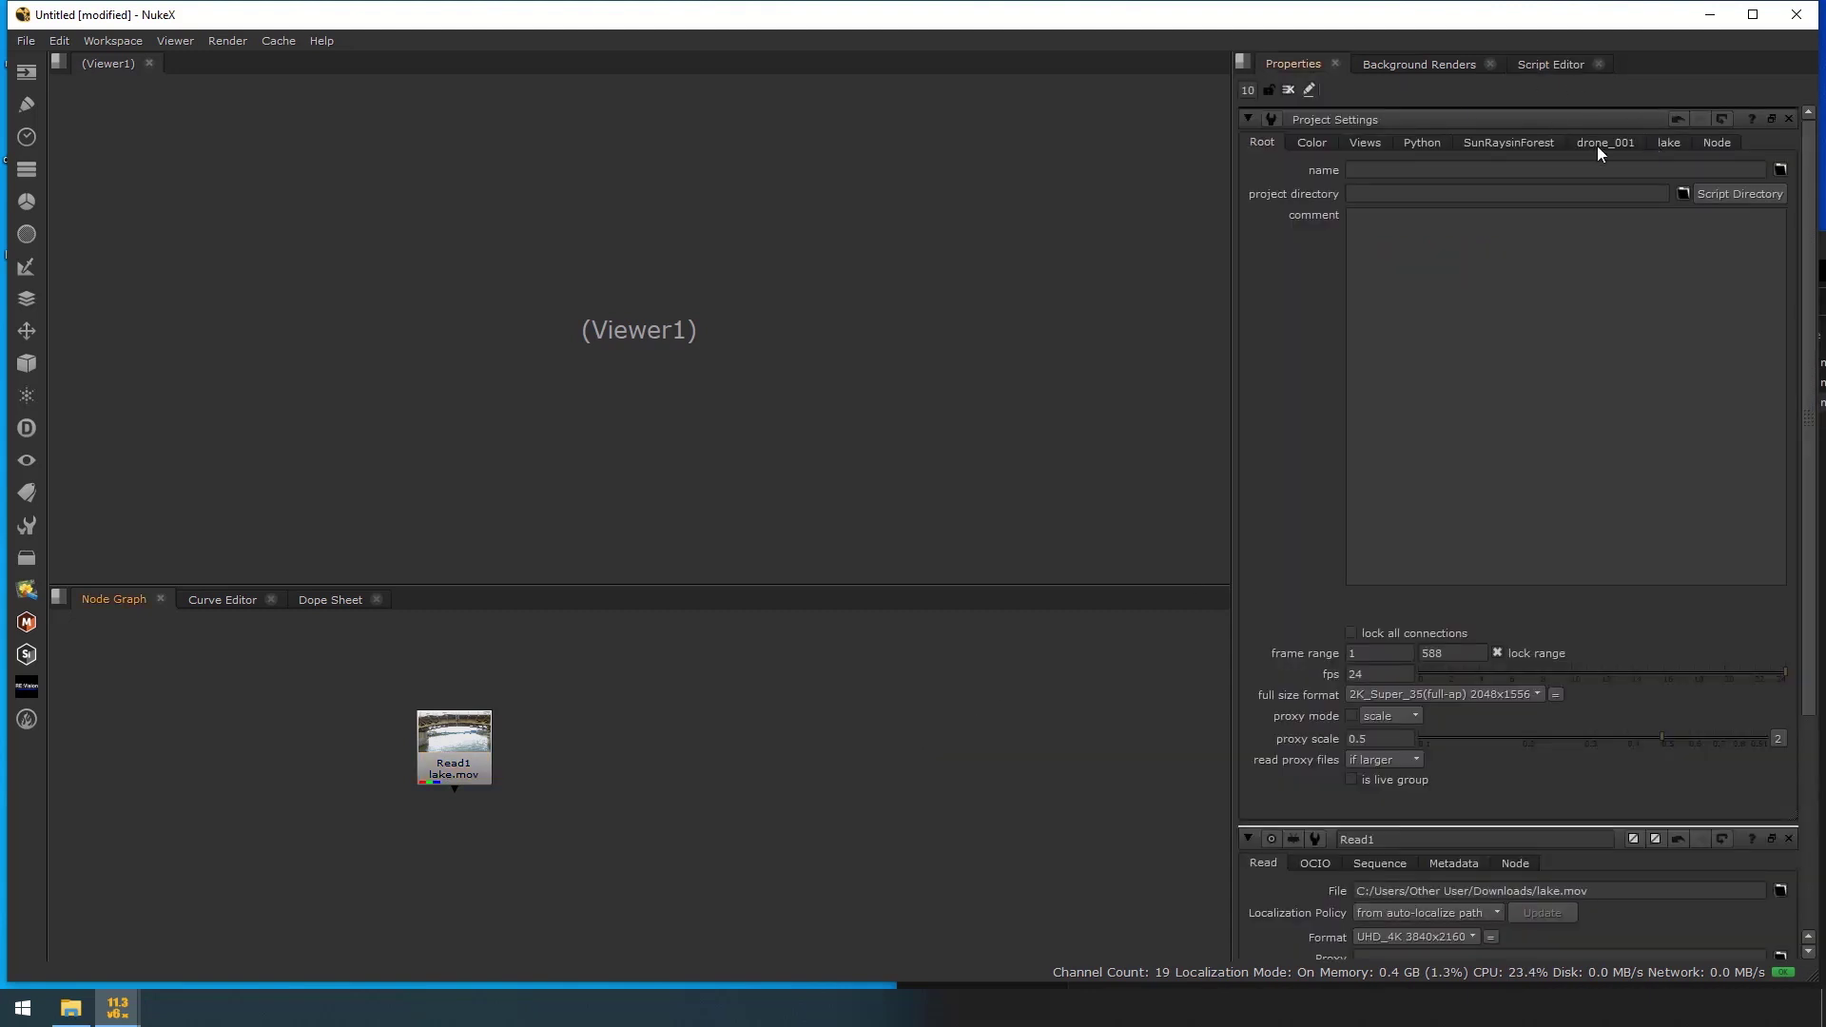
pyautogui.click(1664, 142)
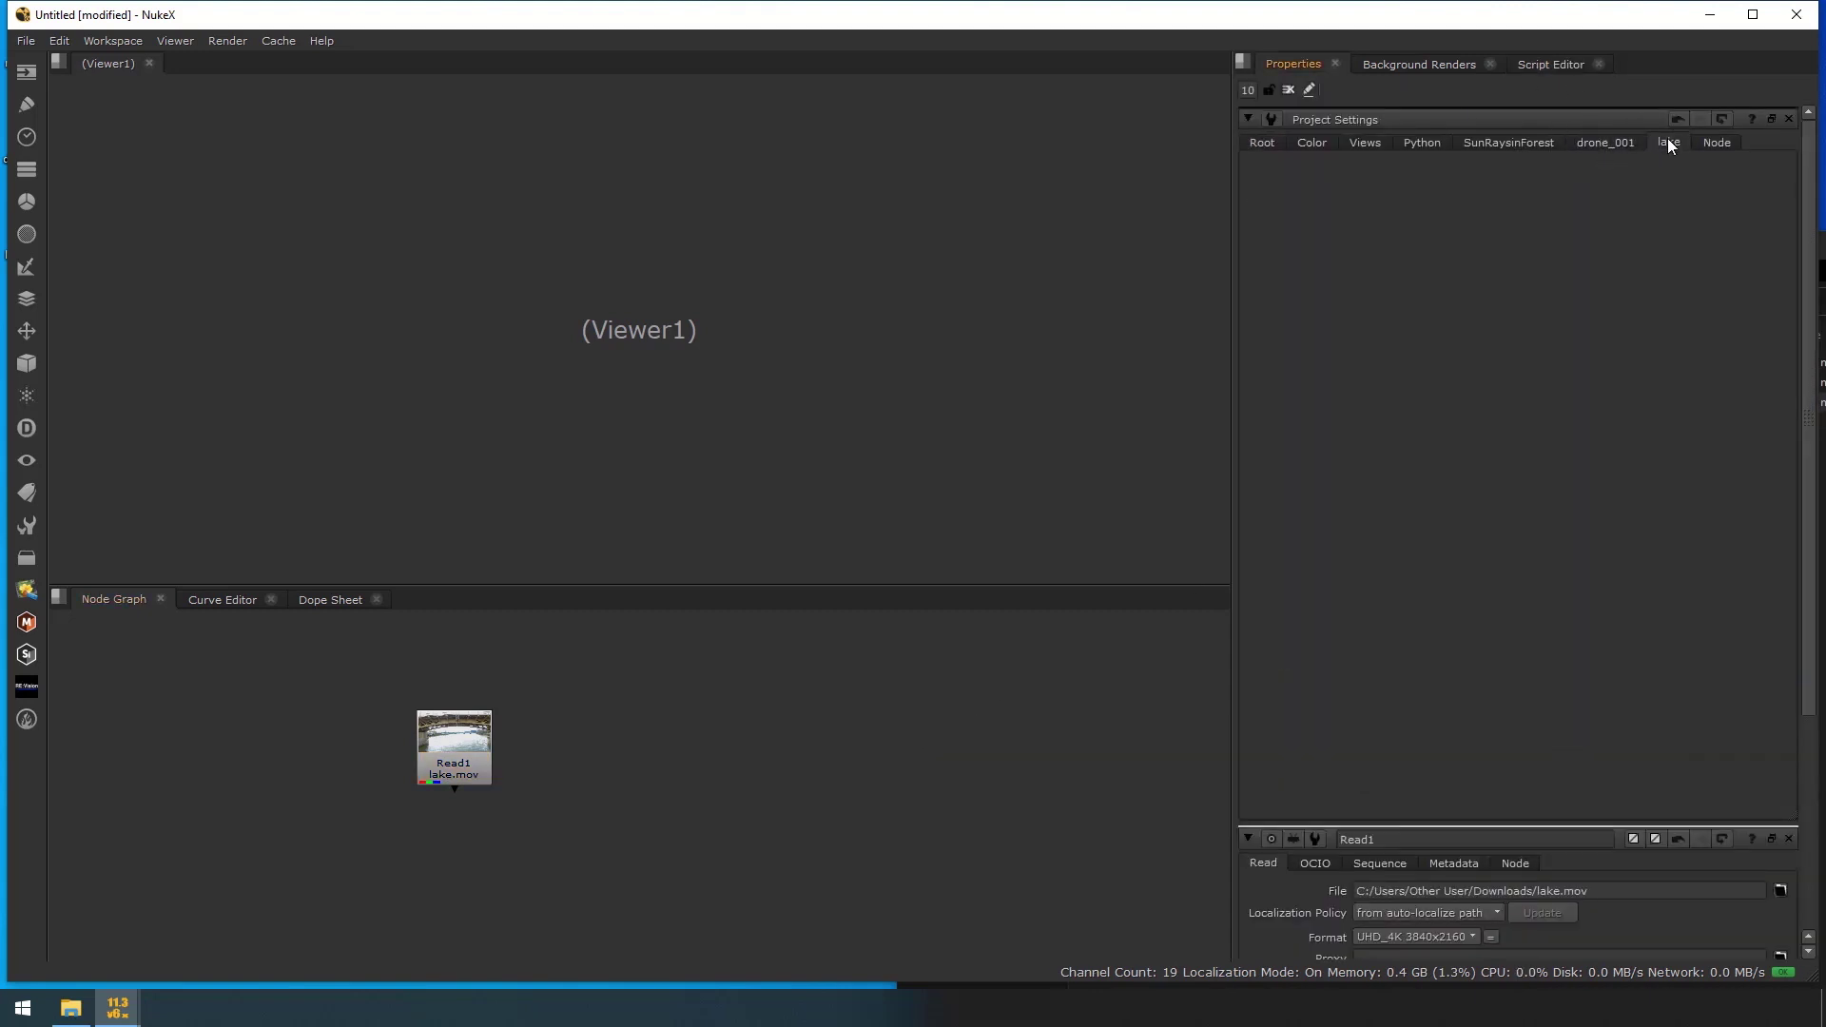
# Open The Foundry folder of Nuke versions in a maximised File Explorer window
pyautogui.hotkey('alt', 'Tab')
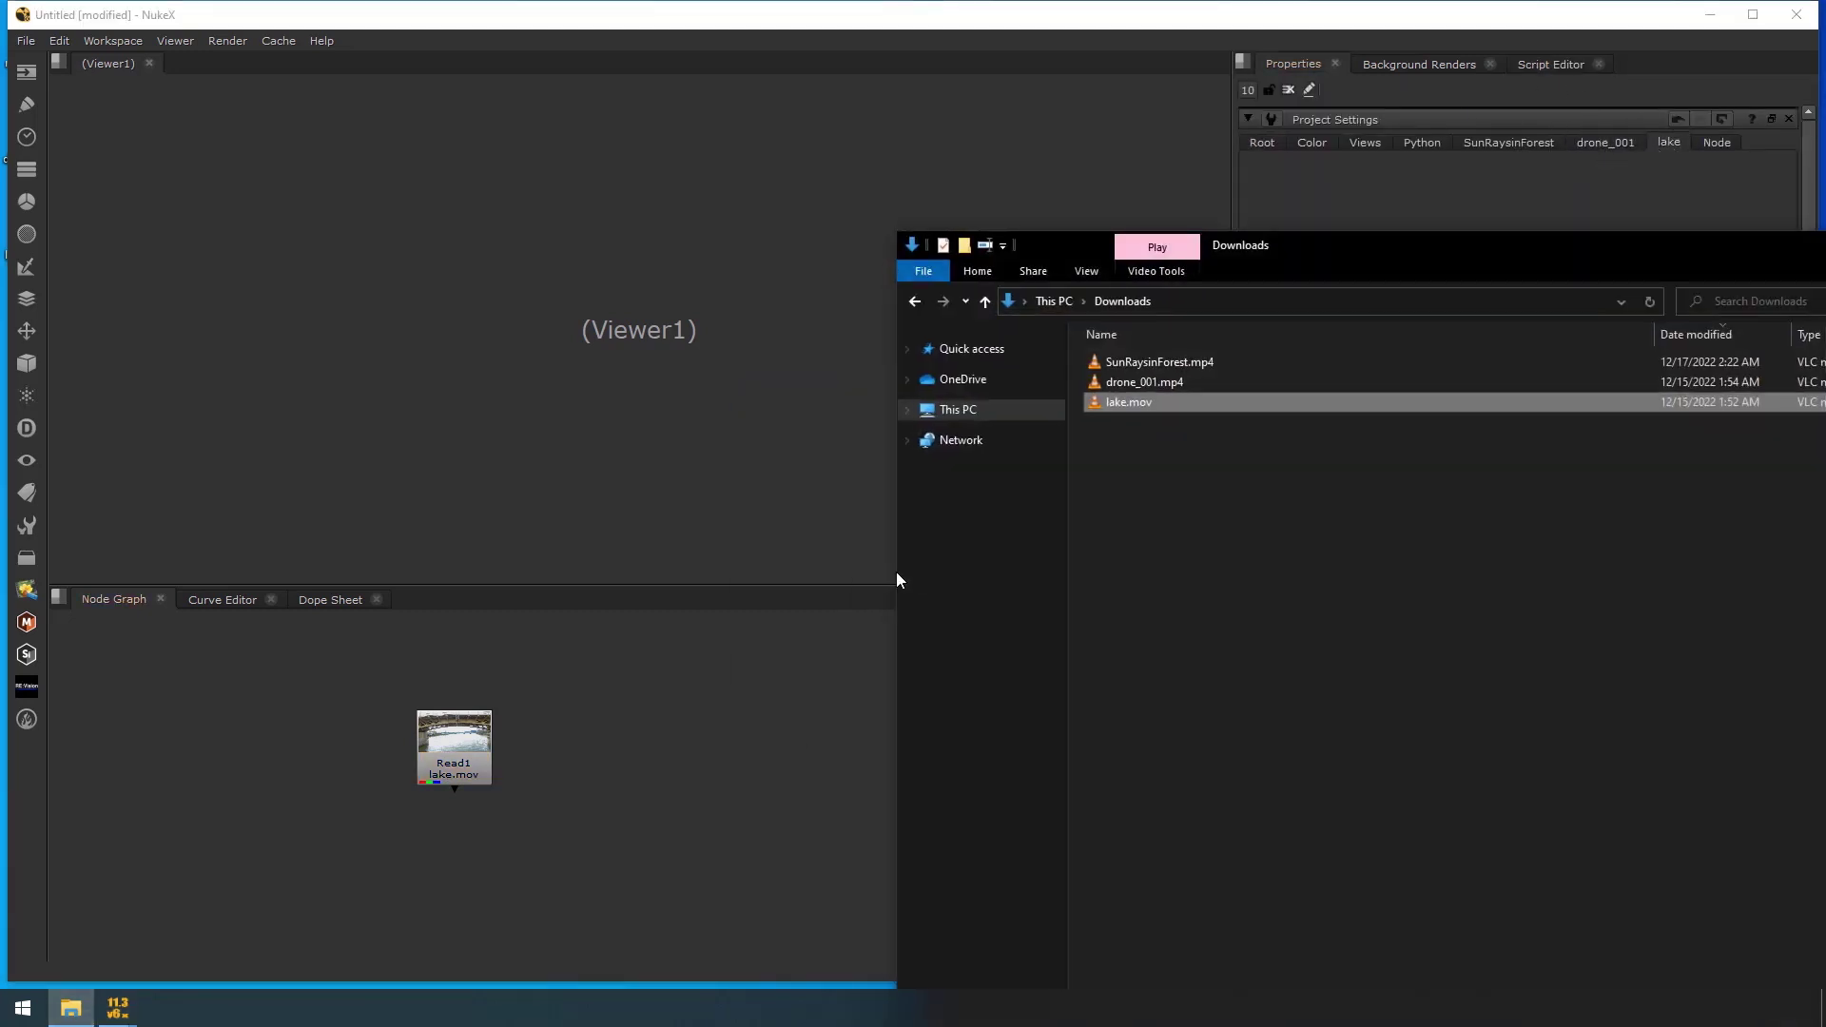
pyautogui.click(968, 420)
pyautogui.moveTo(1237, 244); pyautogui.dragTo(312, 7)
pyautogui.doubleClick(295, 368)
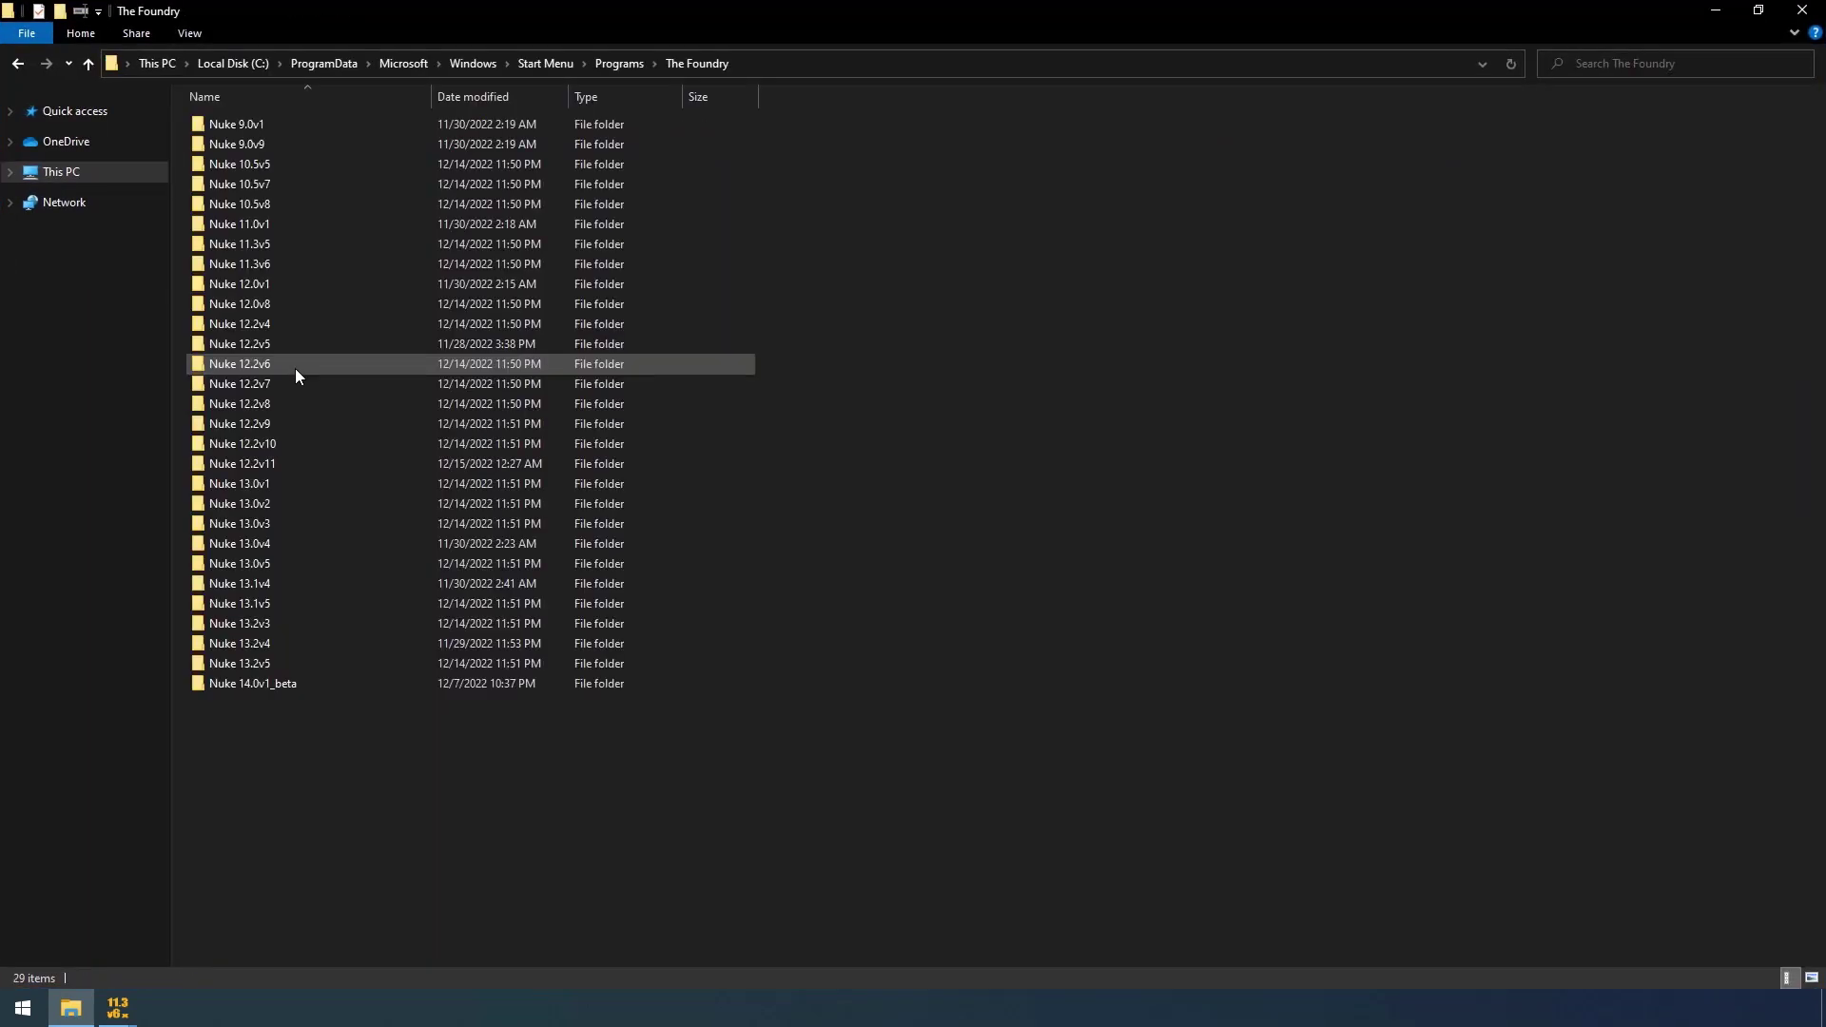
pyautogui.moveTo(299, 788); pyautogui.dragTo(219, 124)
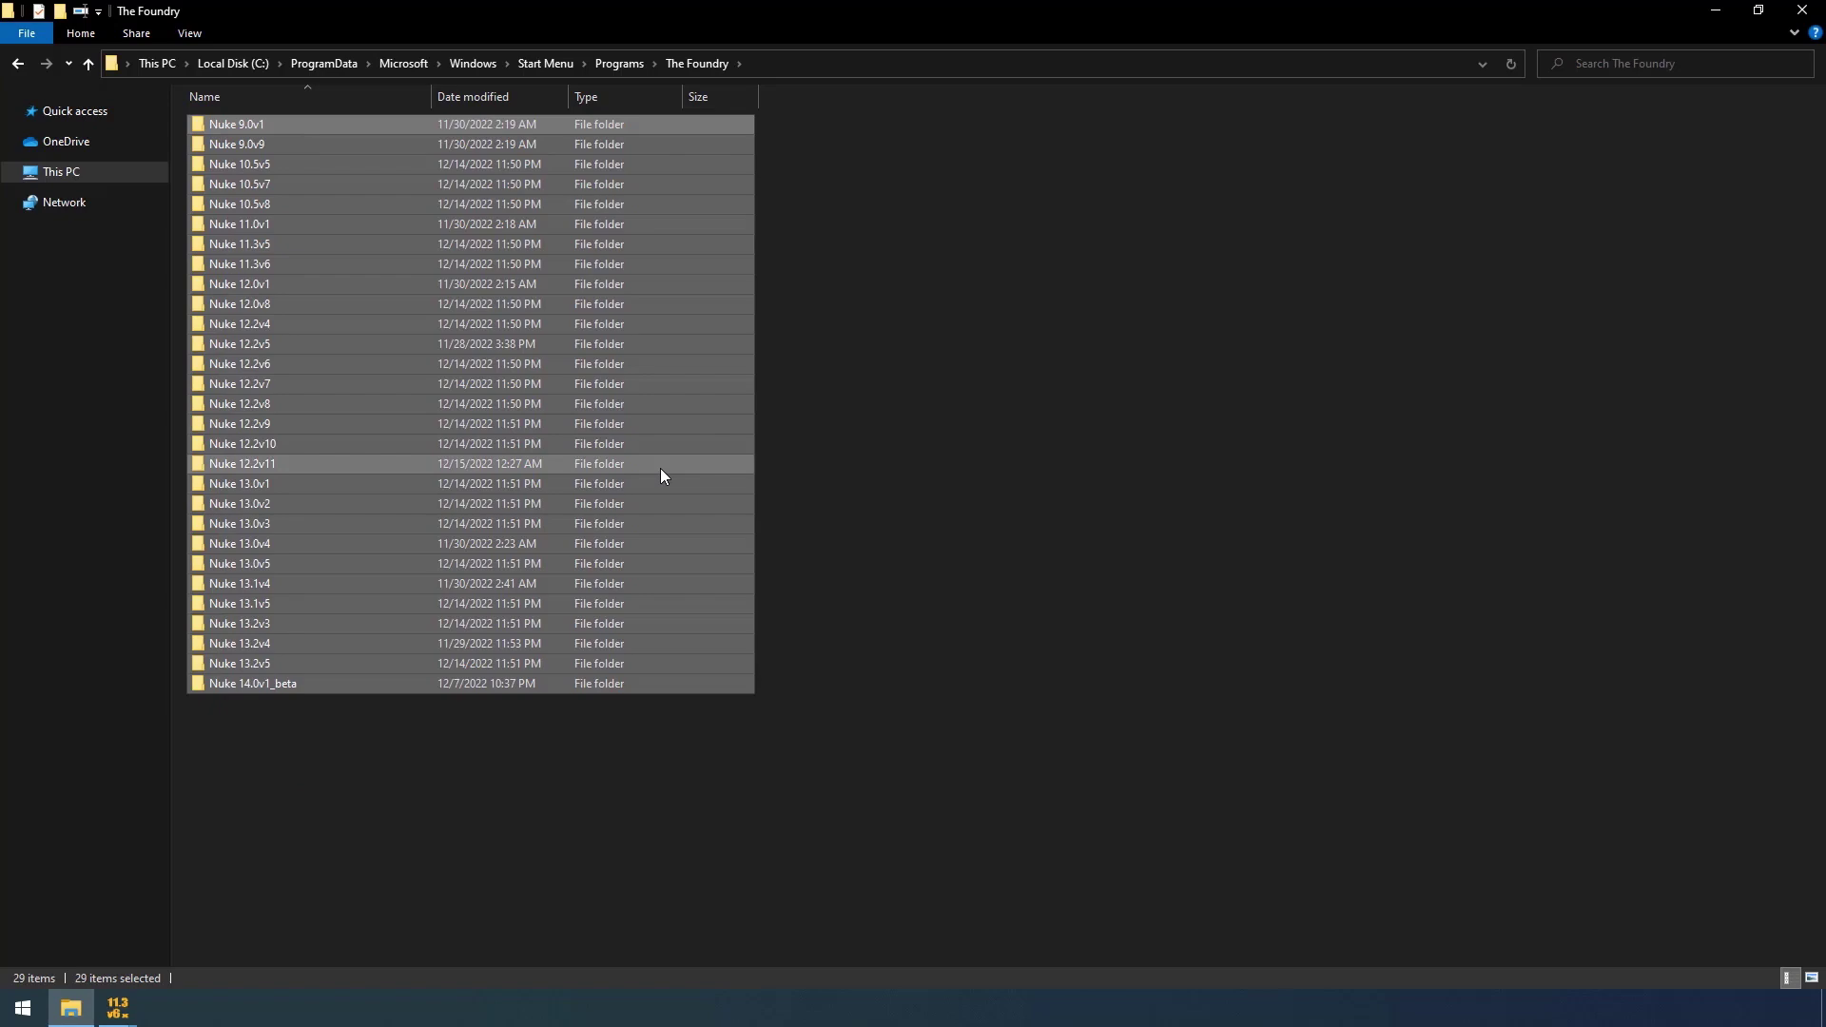
pyautogui.click(392, 890)
# Launch Google Chrome and go to YouTube via a Google search
pyautogui.press('super')
pyautogui.write('ch')
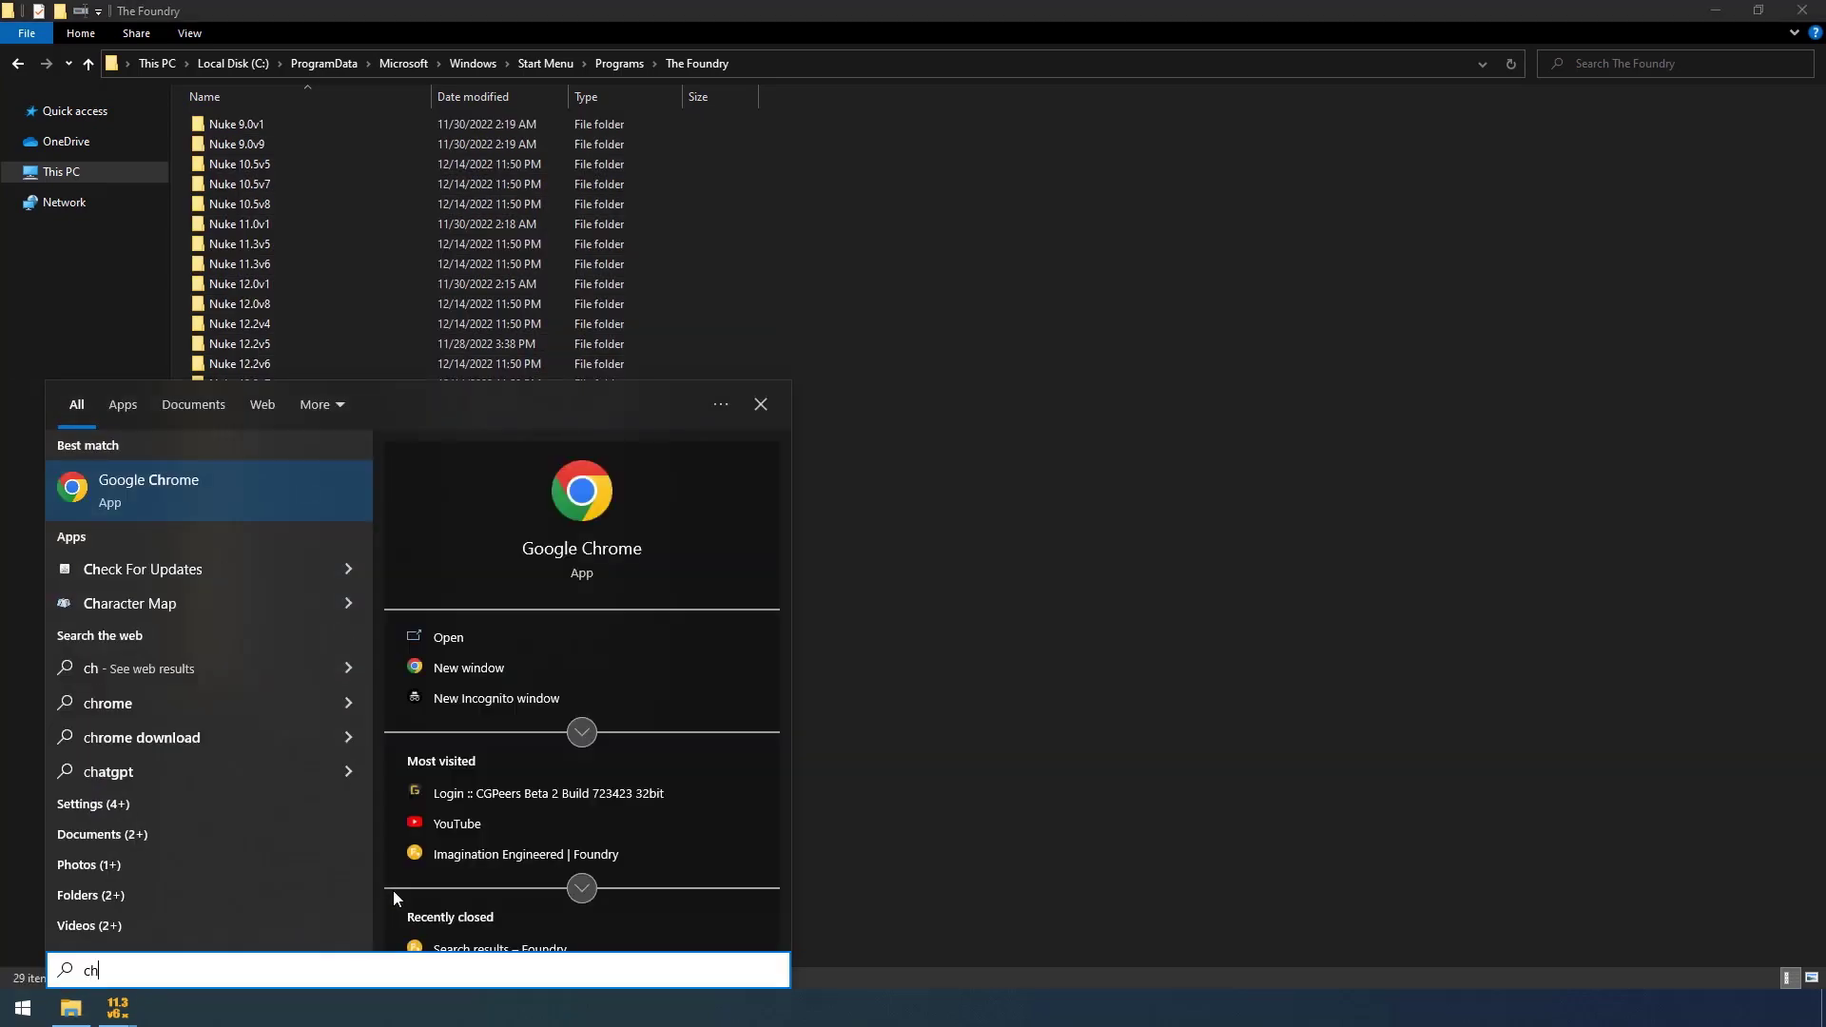
pyautogui.press('Return')
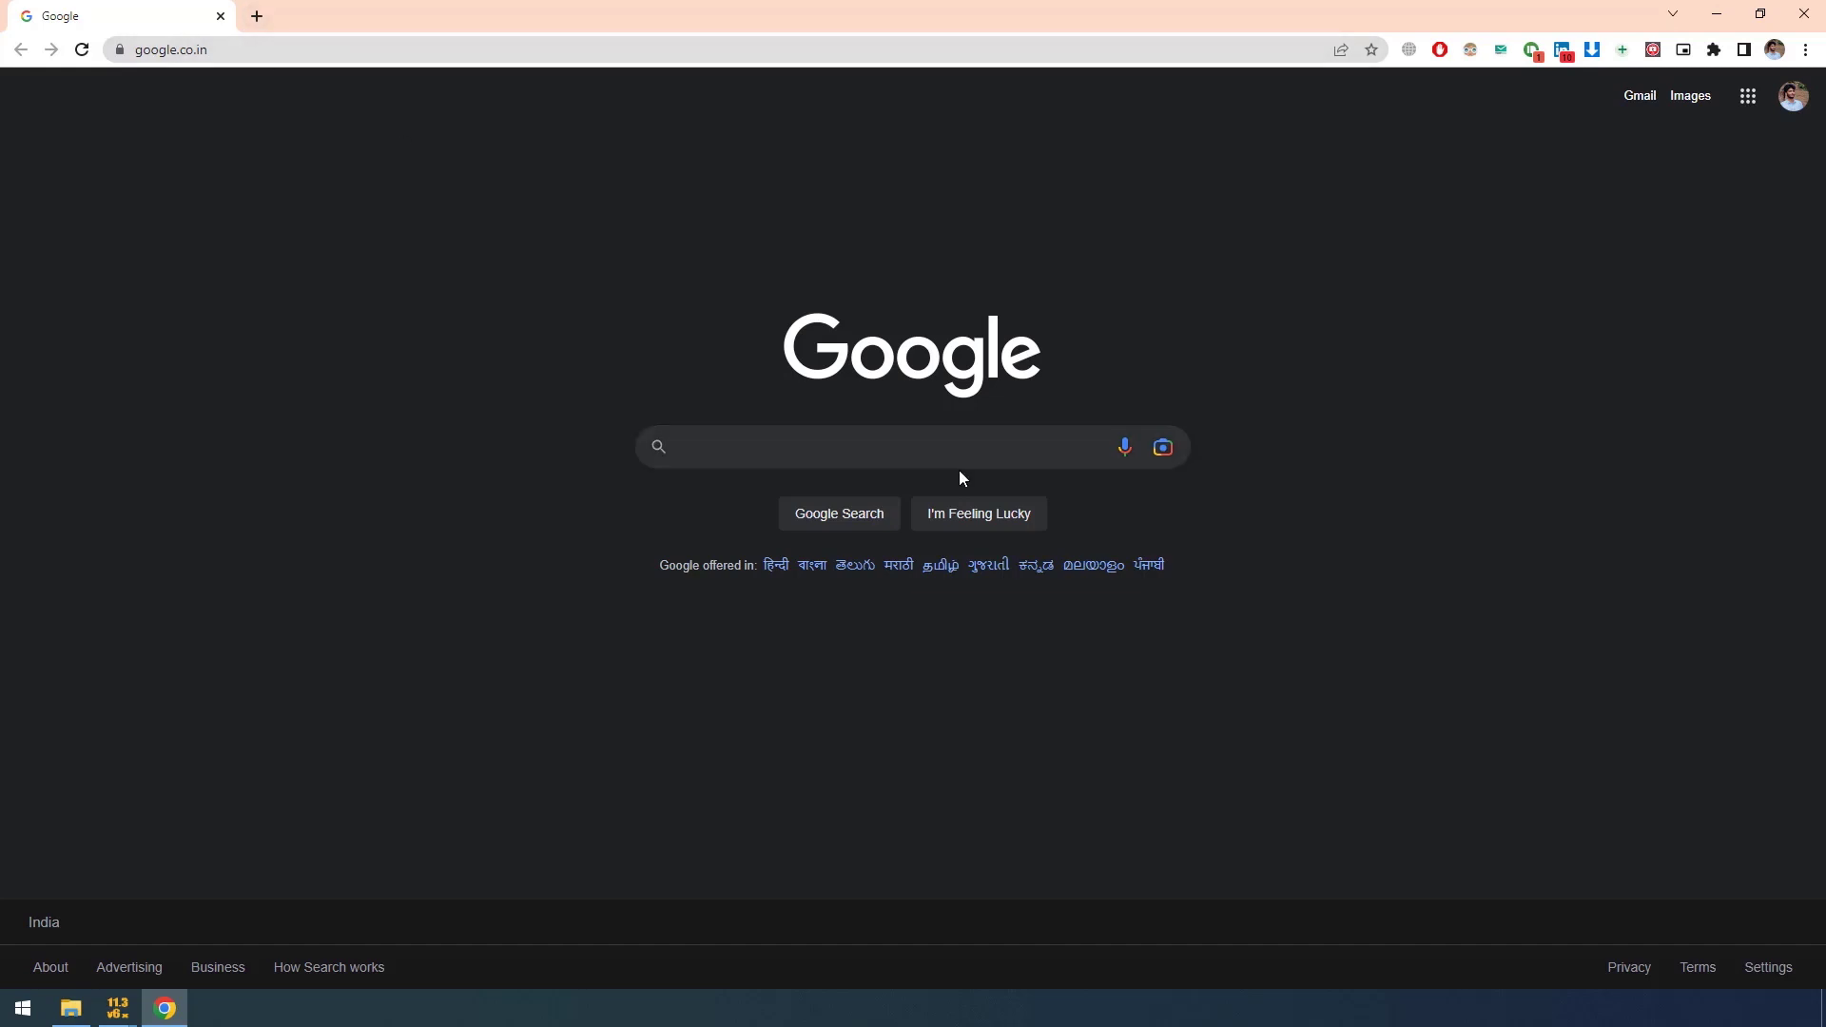
pyautogui.write('yput')
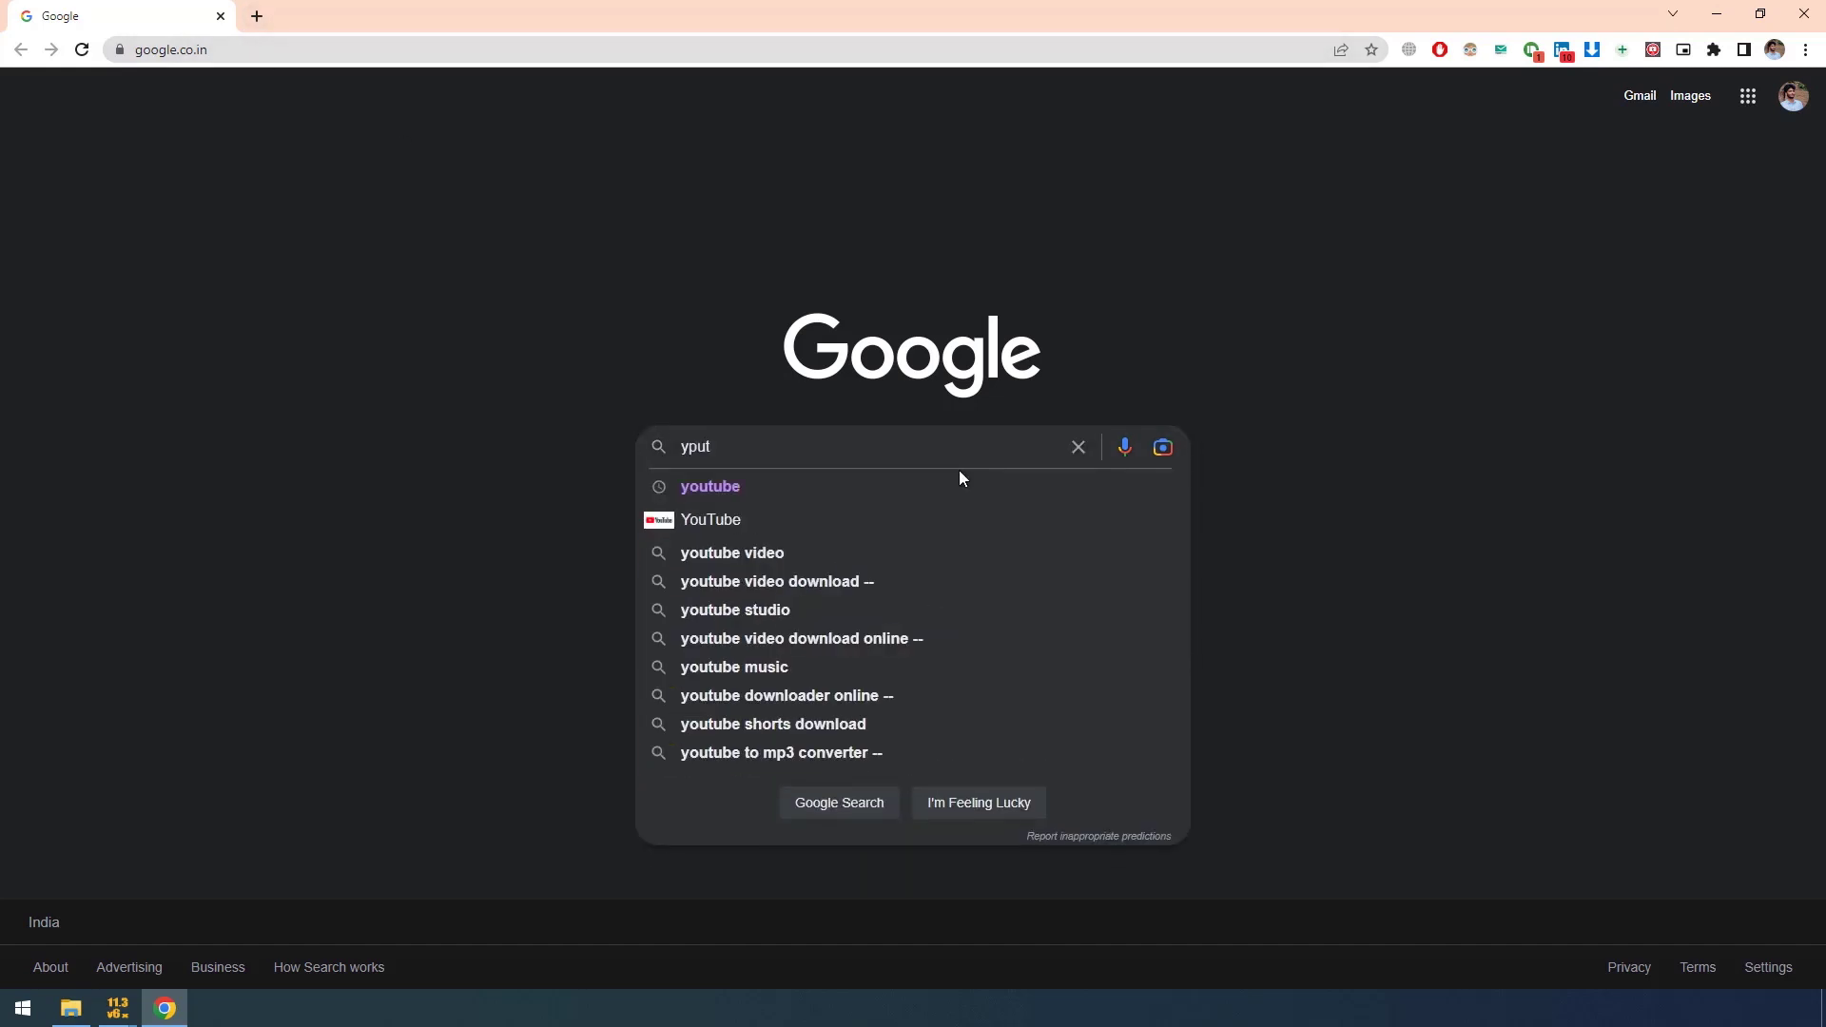
pyautogui.click(795, 487)
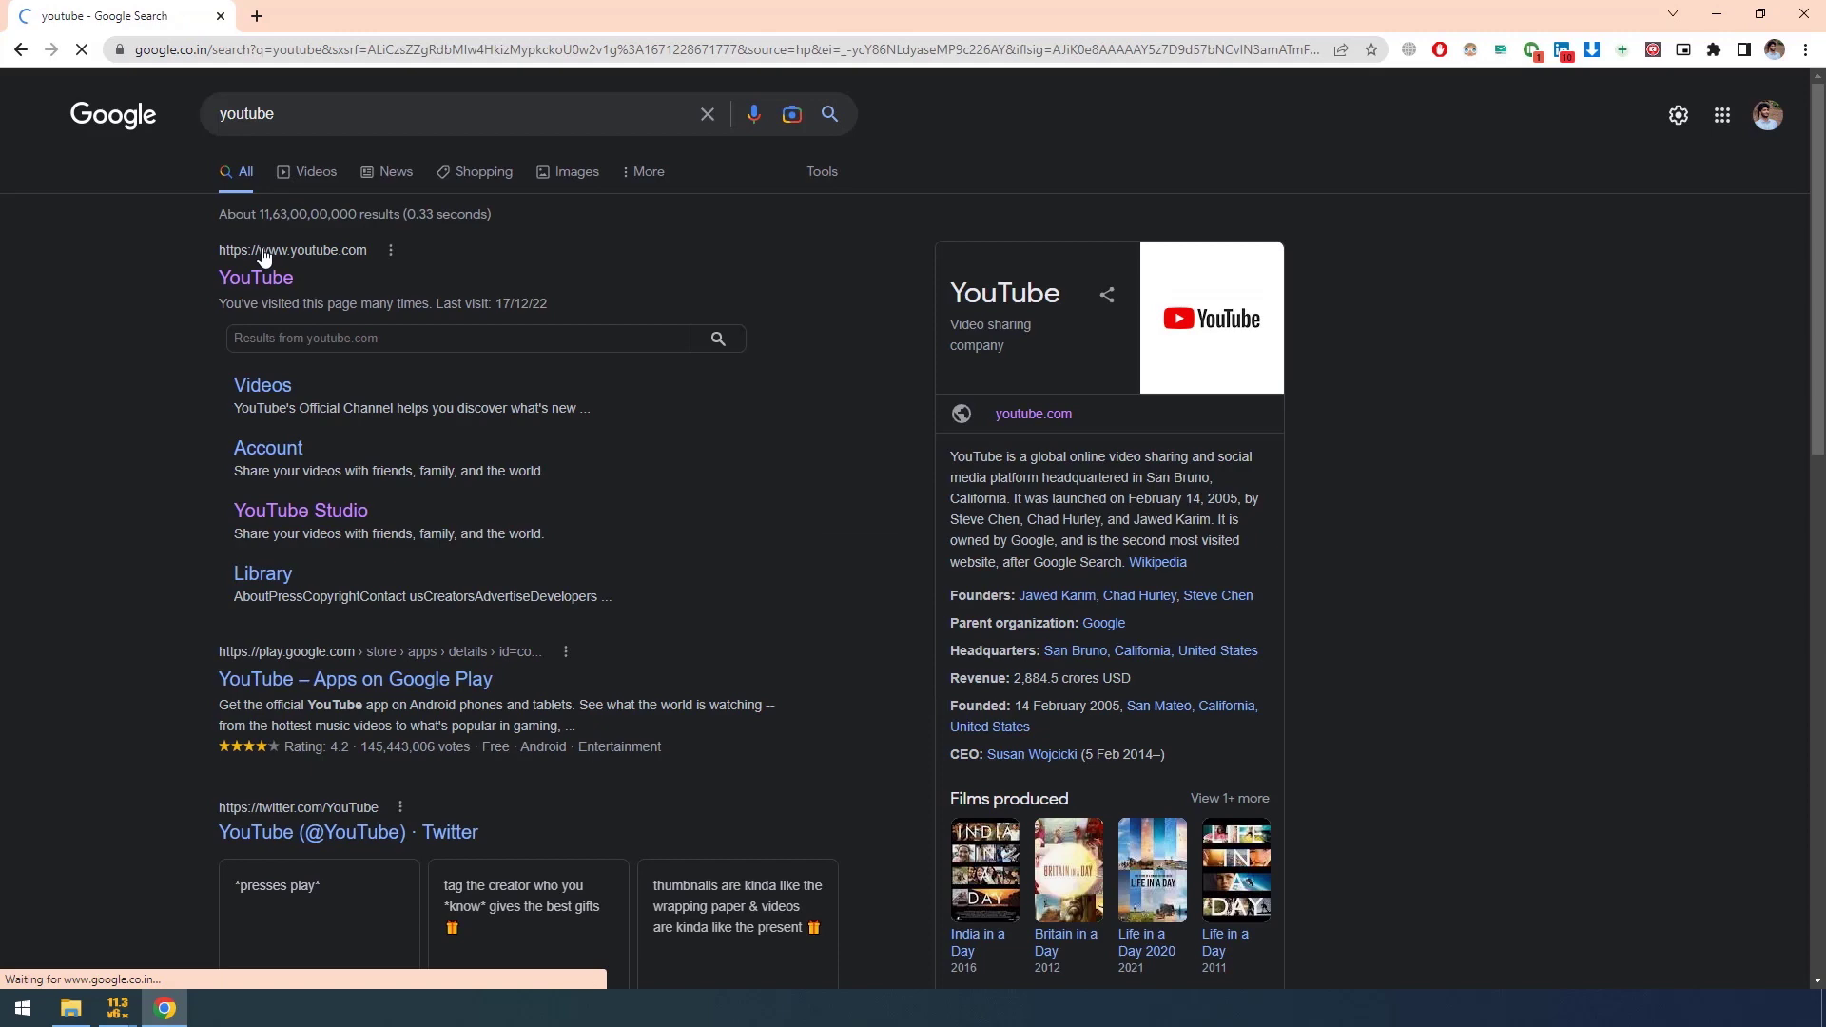
pyautogui.click(263, 258)
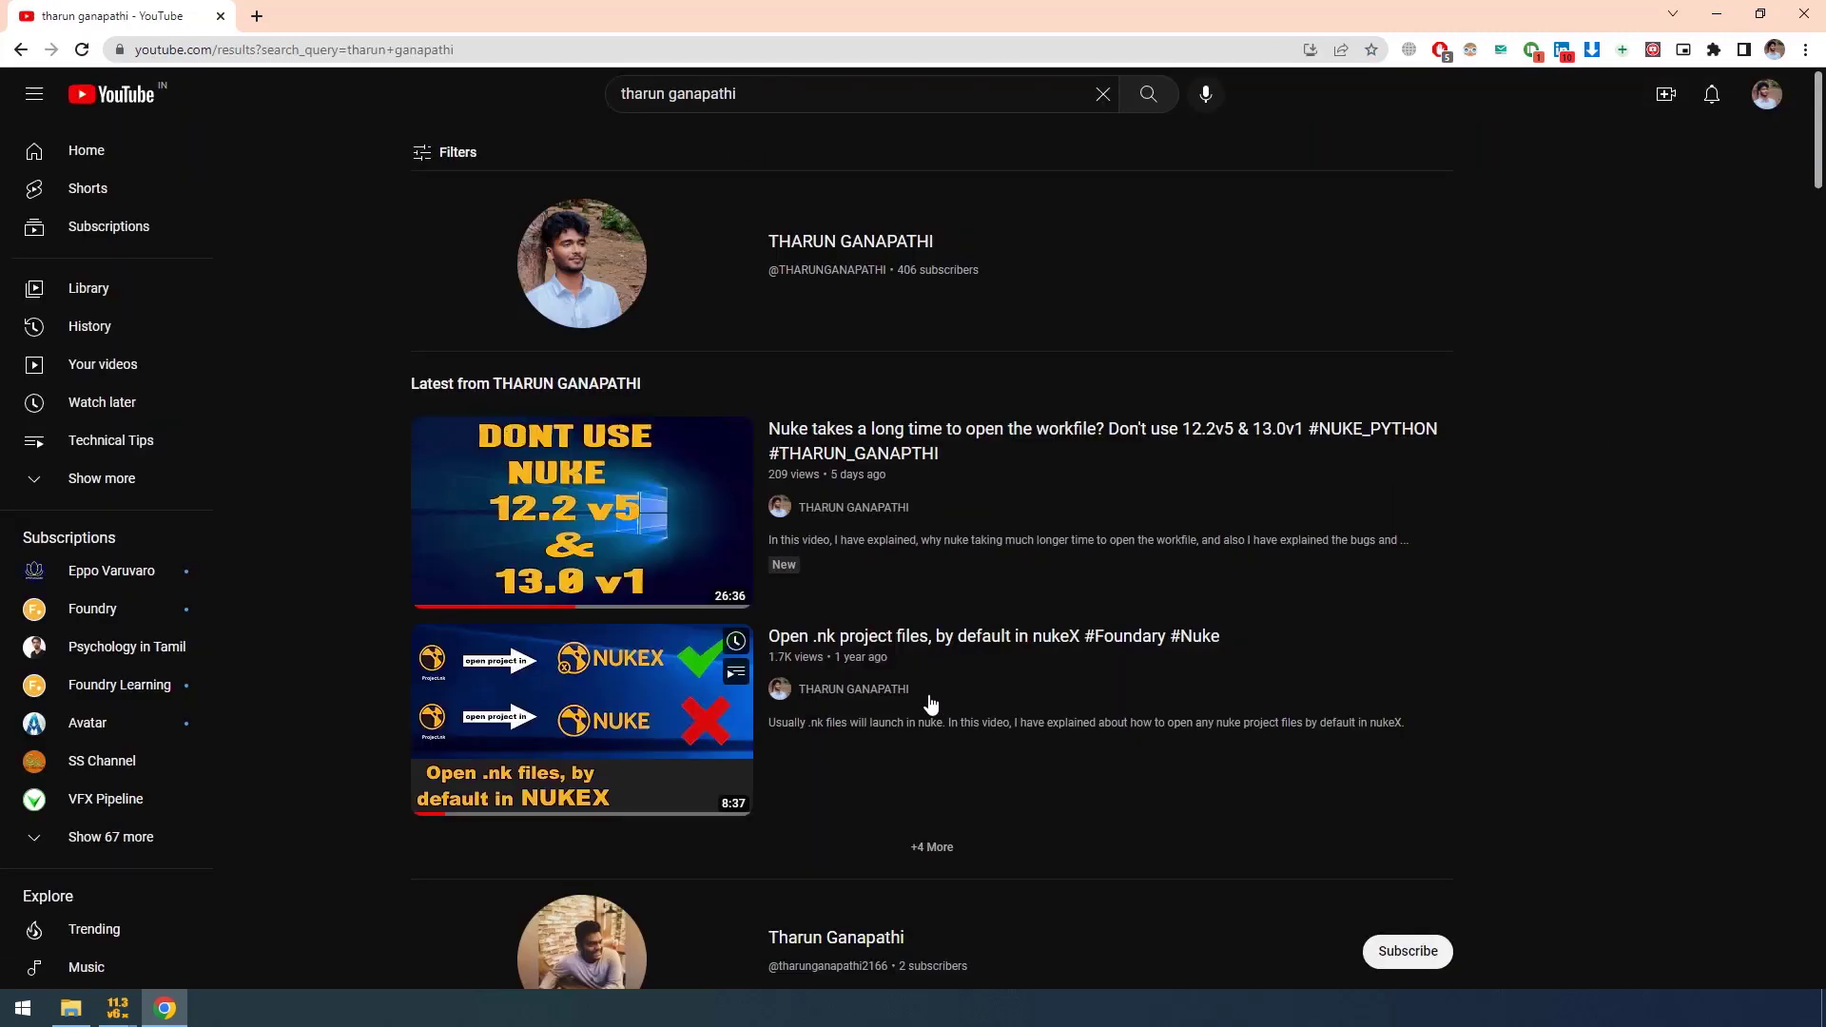
# Open the Nuke 12.2v5 and 13.0v1 video, expand its description, and follow the GitHub link
pyautogui.click(550, 447)
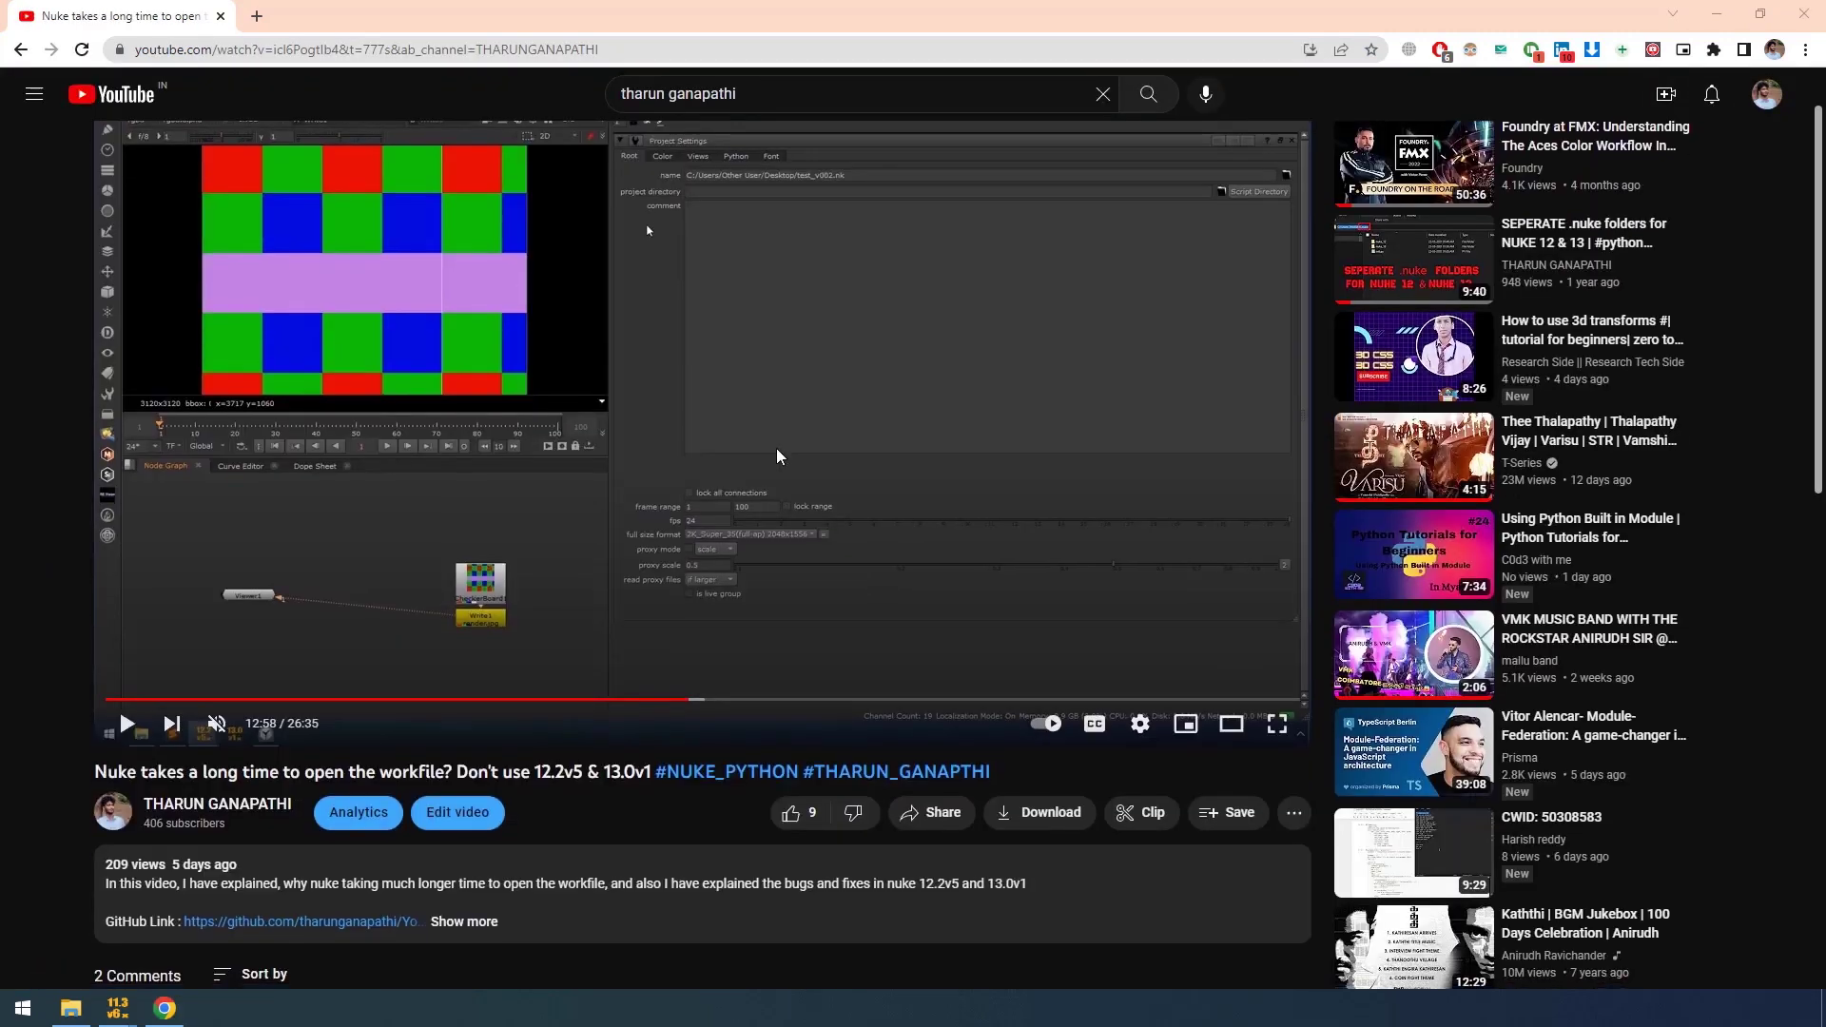
pyautogui.scroll(-2, 776, 448)
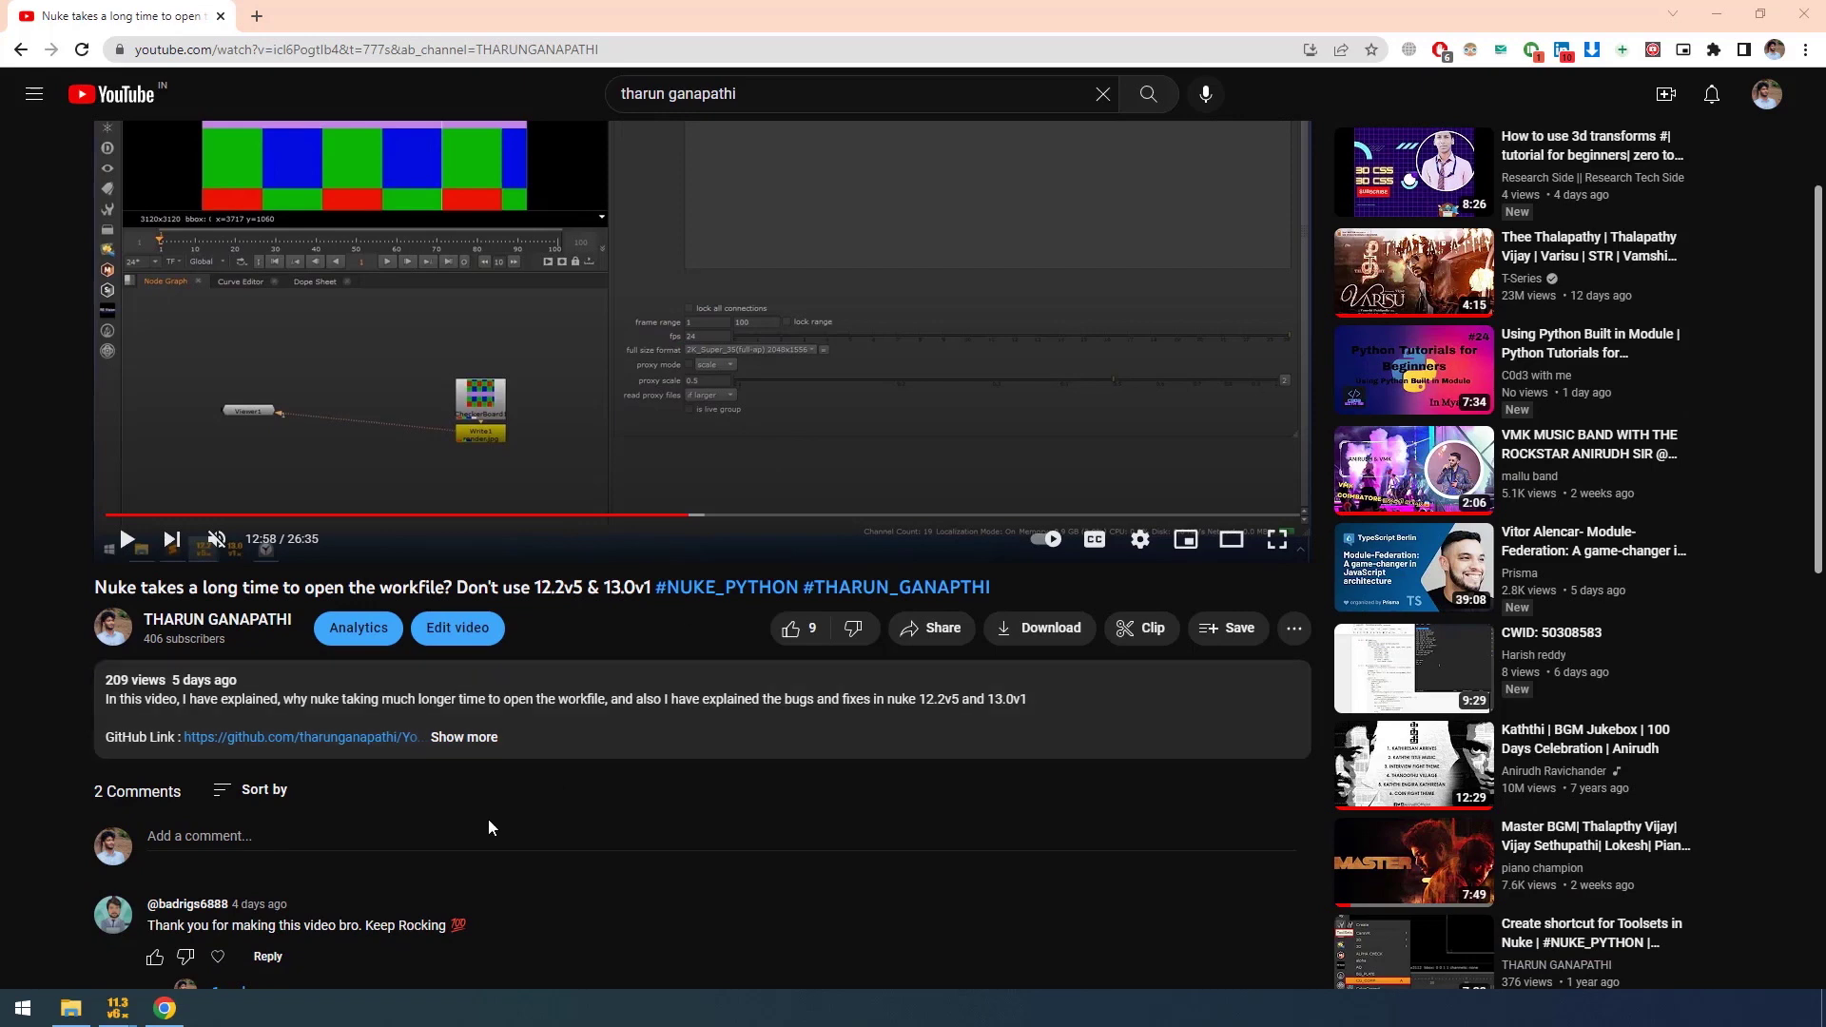
pyautogui.click(479, 738)
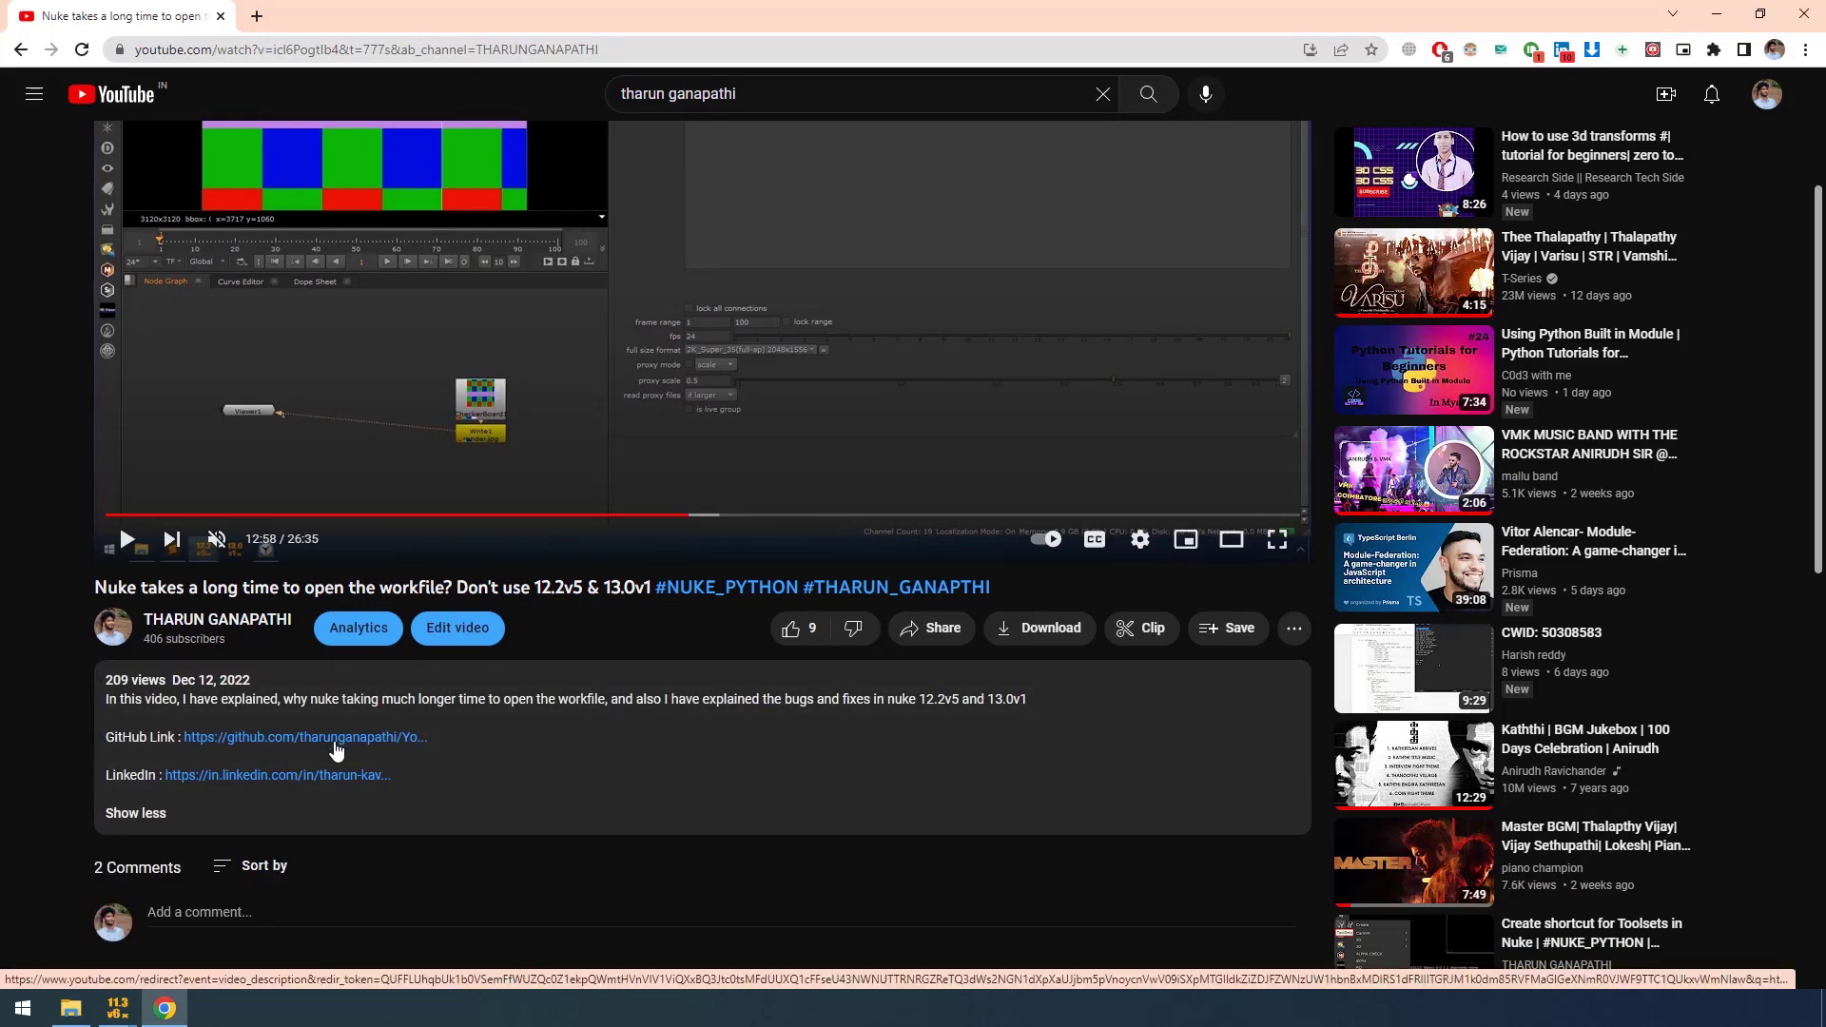
pyautogui.click(336, 748)
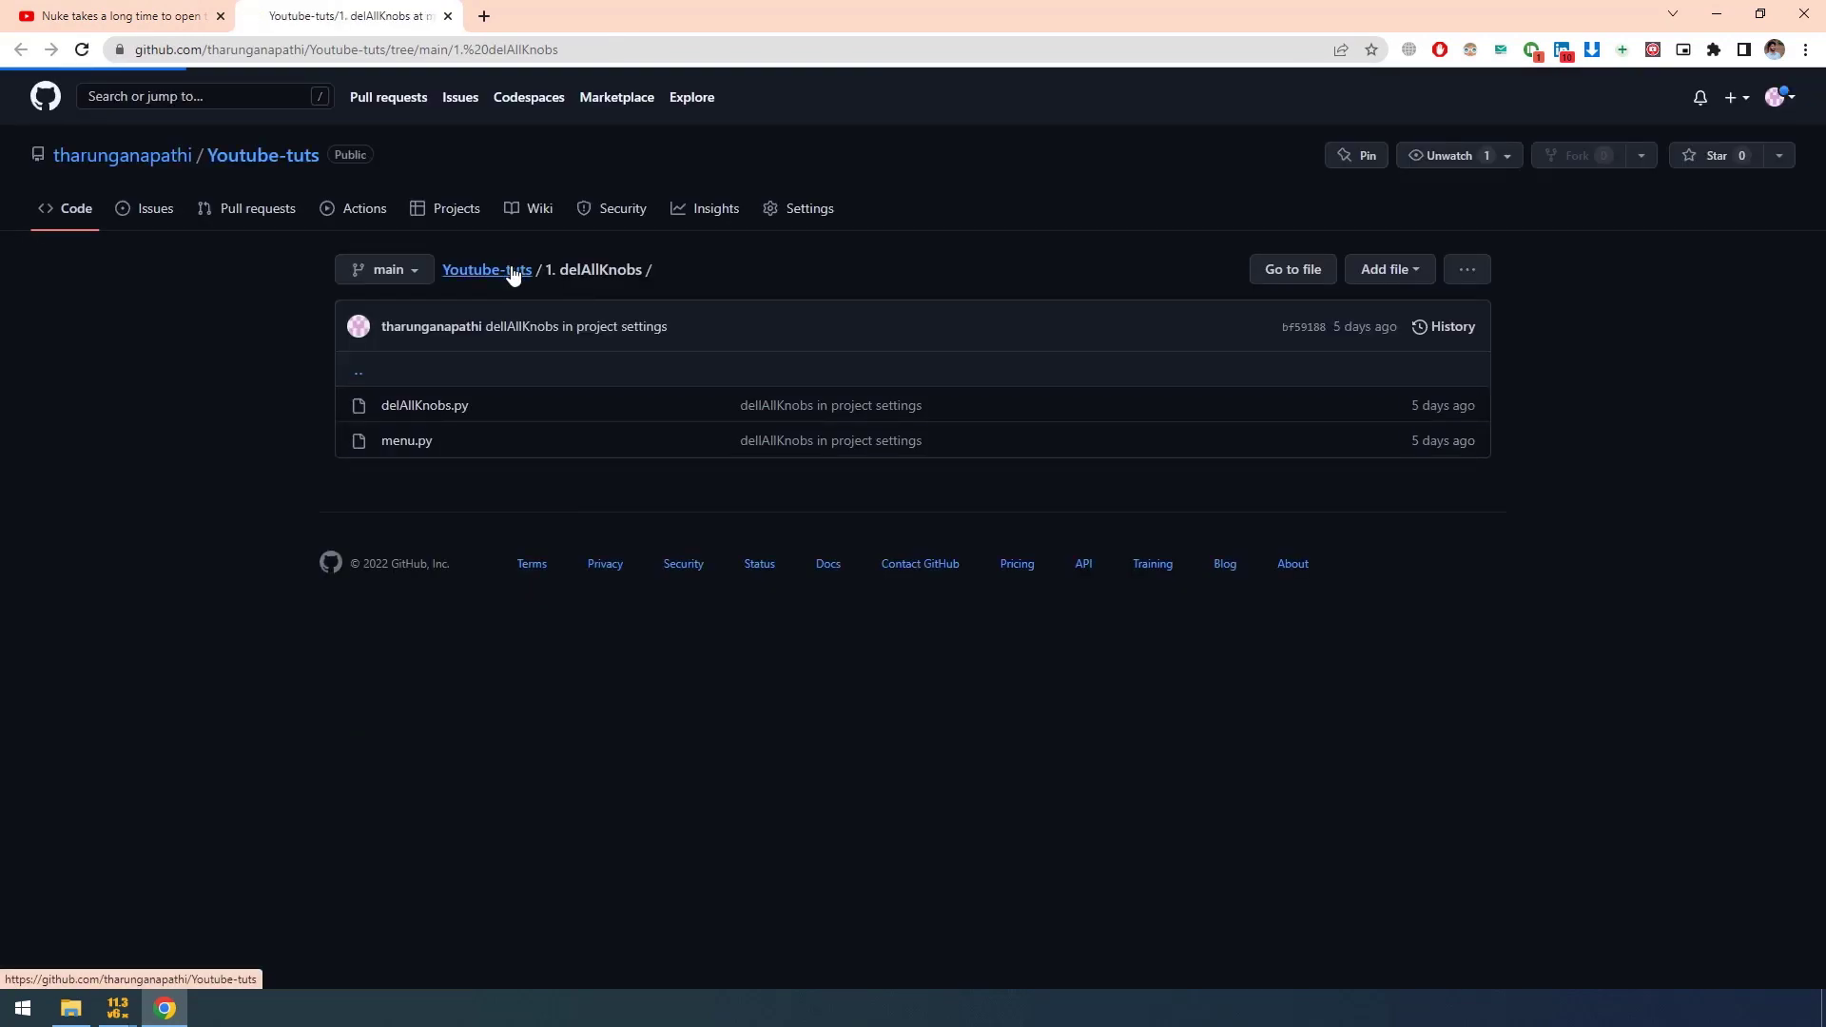
# Use the repo's Code menu to download Youtube-tuts as Youtube-tuts-main.zip
pyautogui.click(1174, 273)
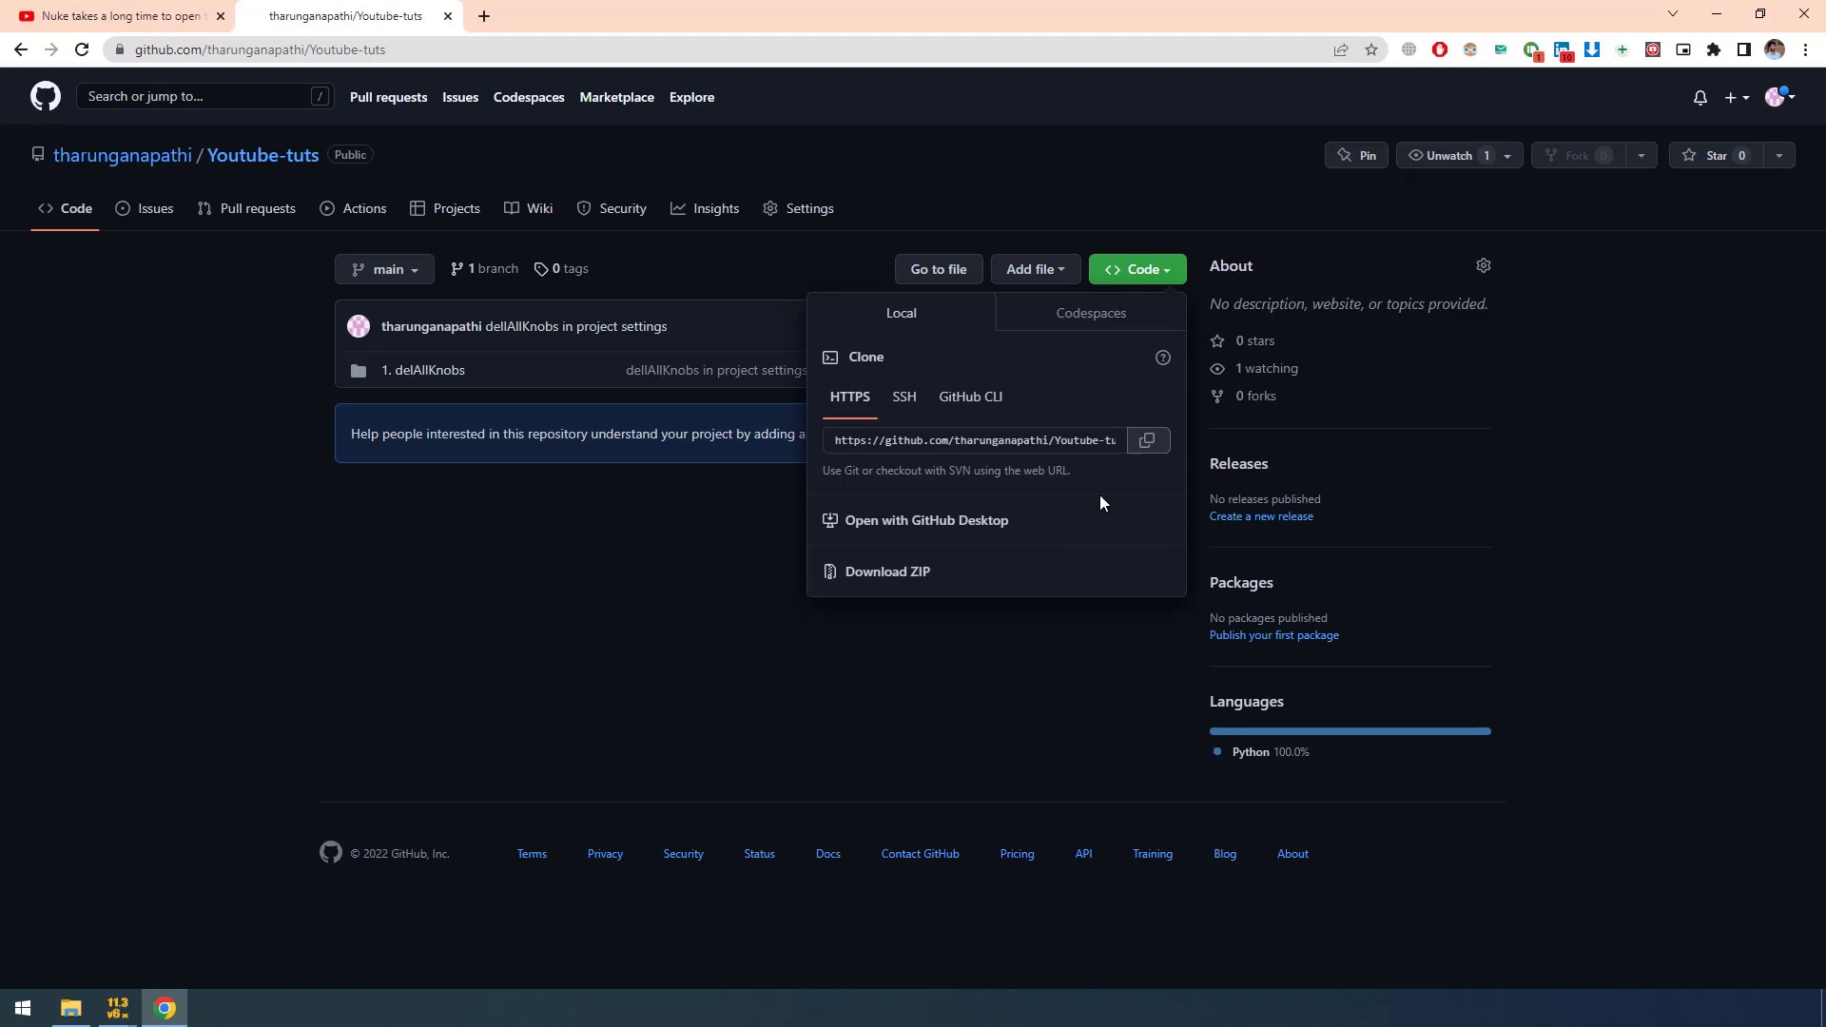
pyautogui.click(906, 577)
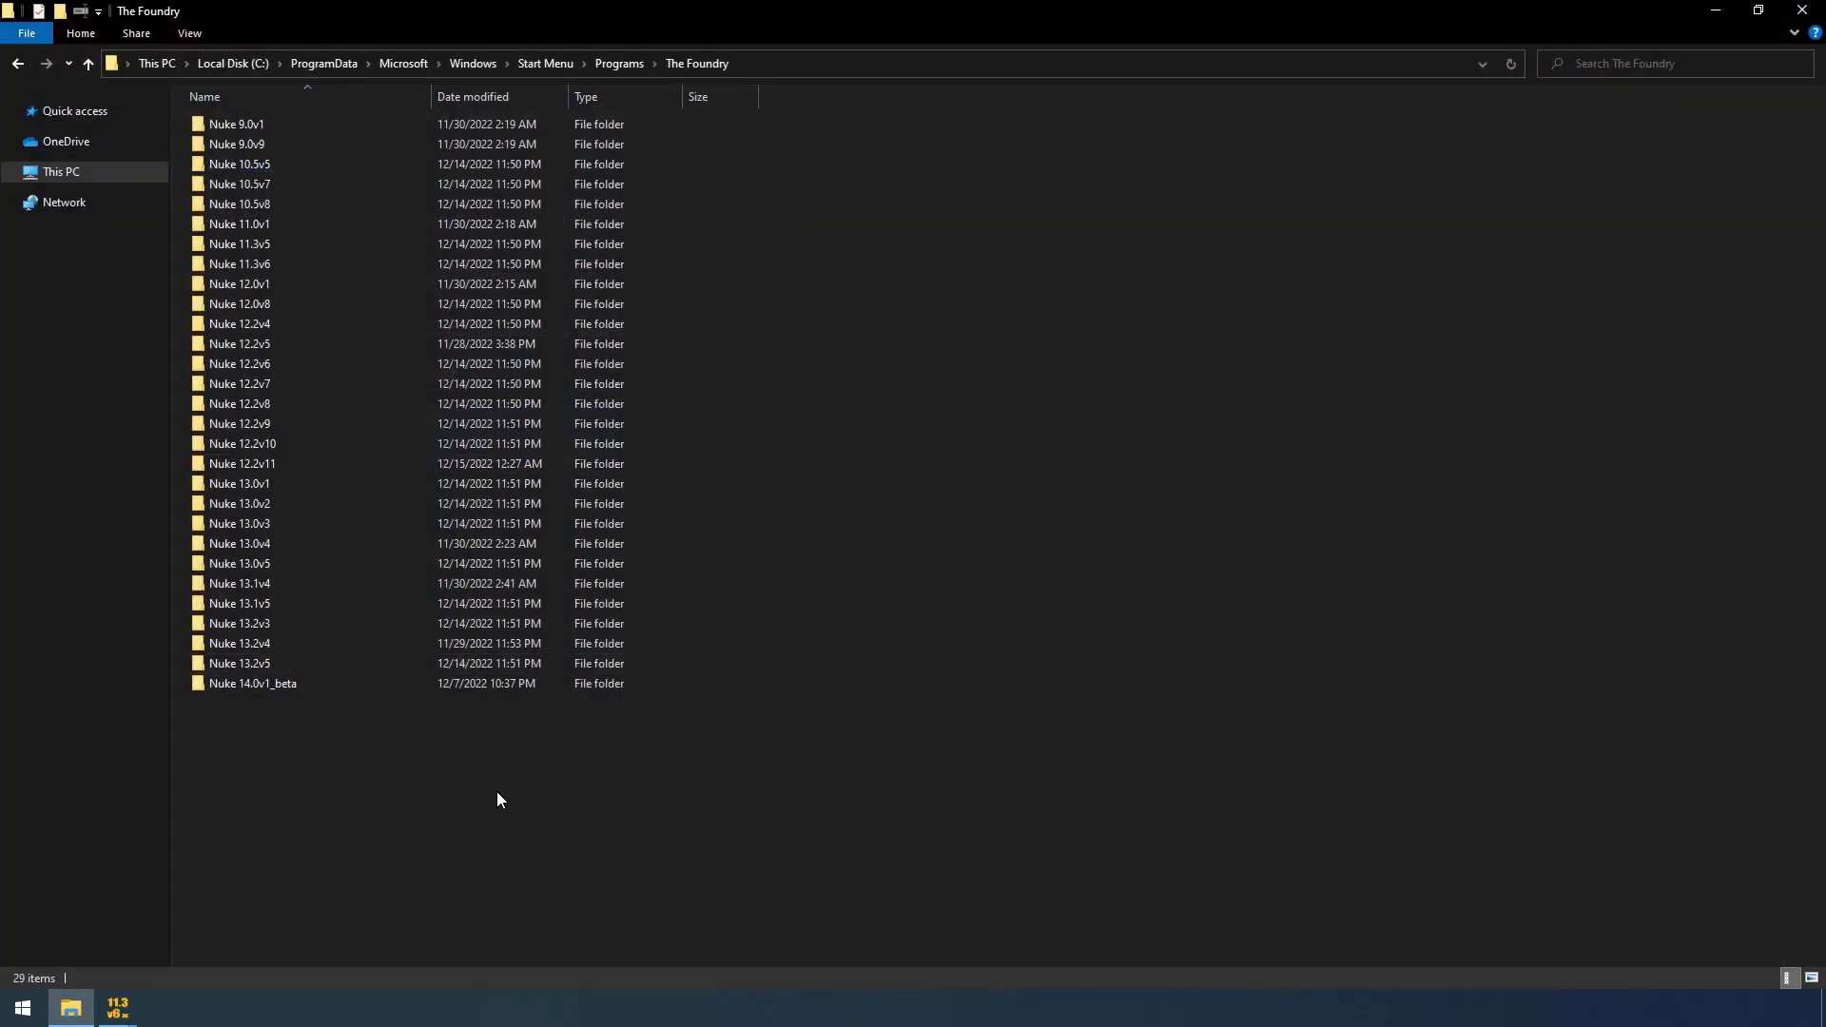
# Open the .nuke folder from the Run prompt and snap it to the left half
pyautogui.press('super+r')
pyautogui.write('cmd')
pyautogui.press('Return')
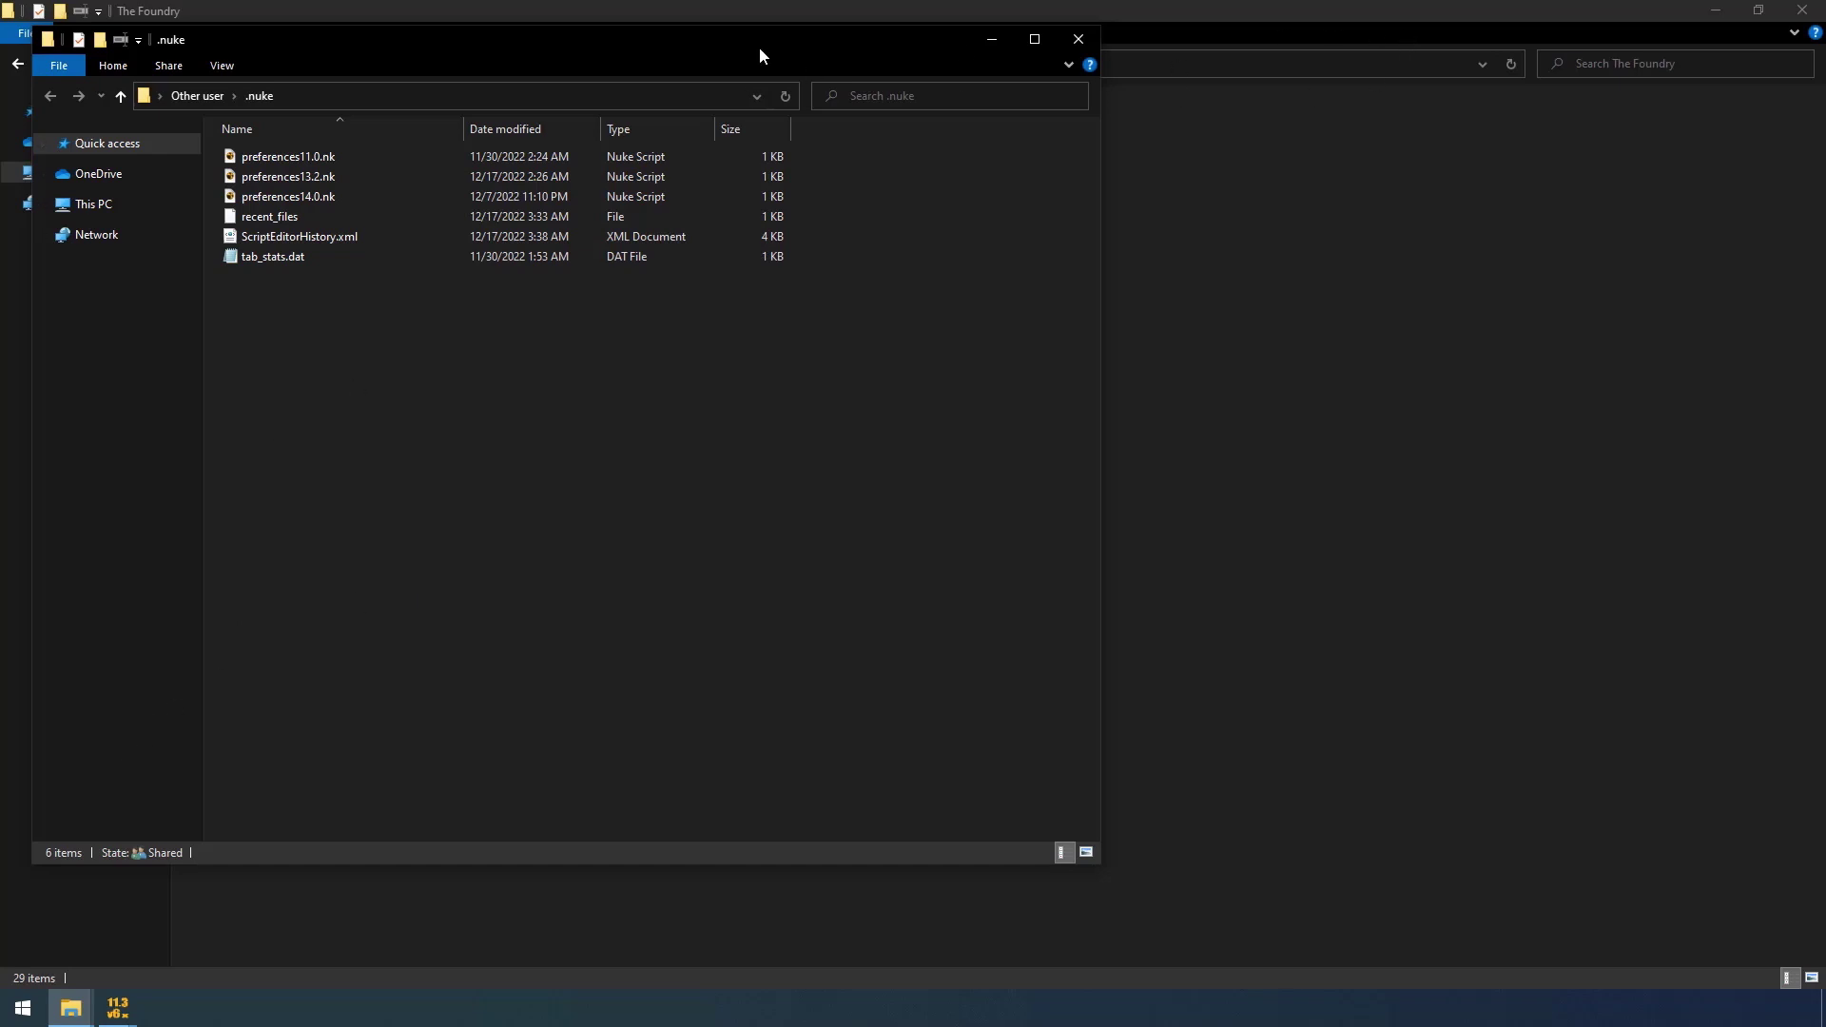
pyautogui.press('super+Left')
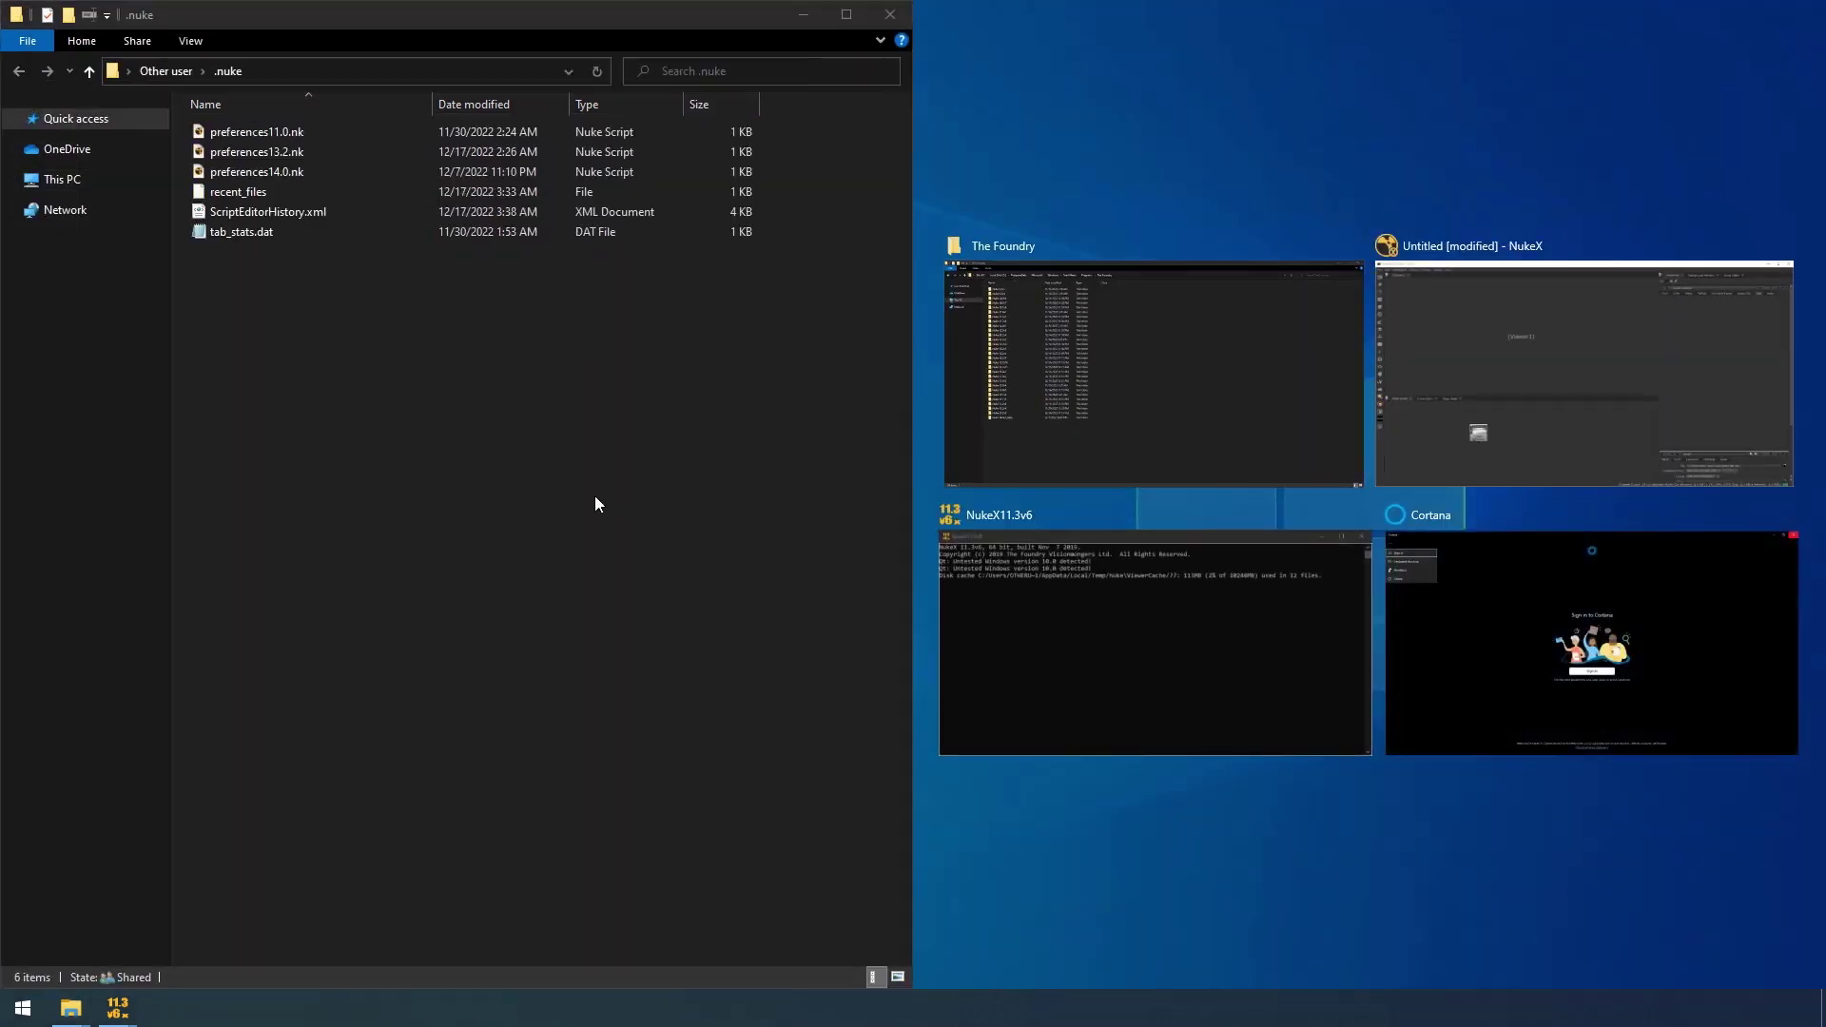
# Minimize NukeX and snap The Foundry Explorer window to the right half
pyautogui.click(1597, 377)
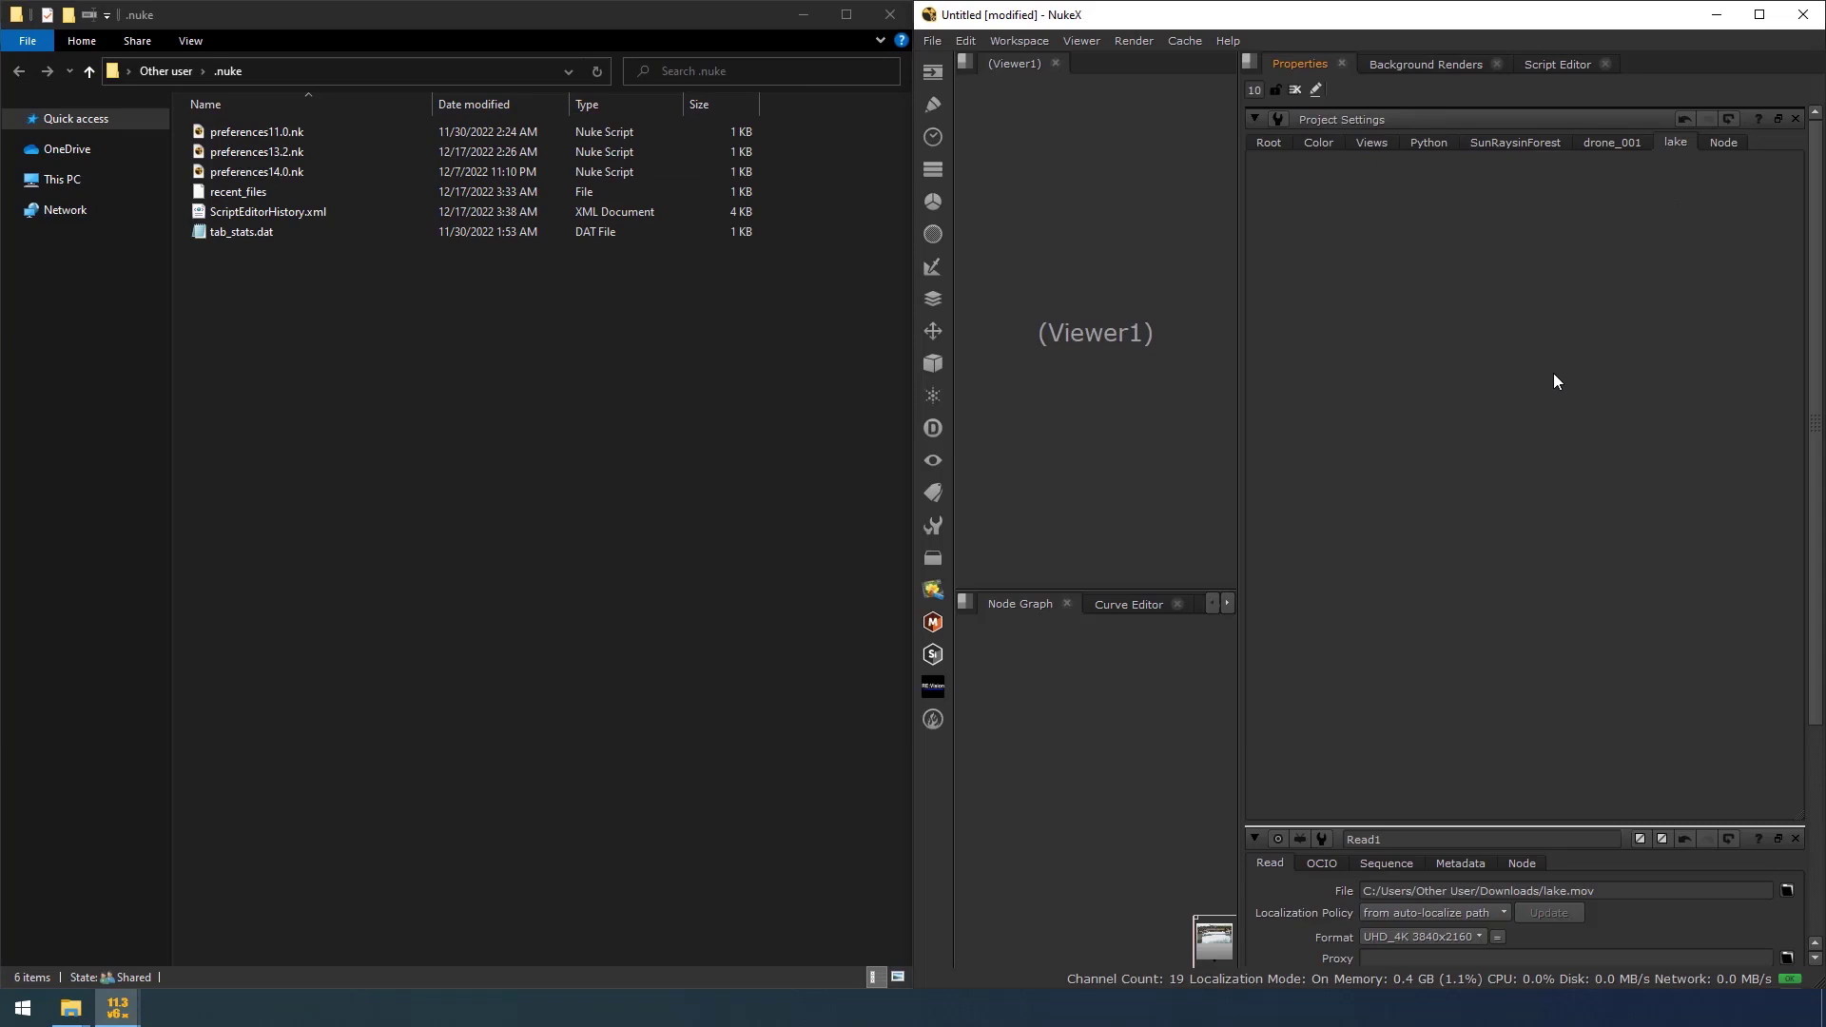
pyautogui.click(1717, 14)
pyautogui.moveTo(71, 1008)
pyautogui.click(91, 922)
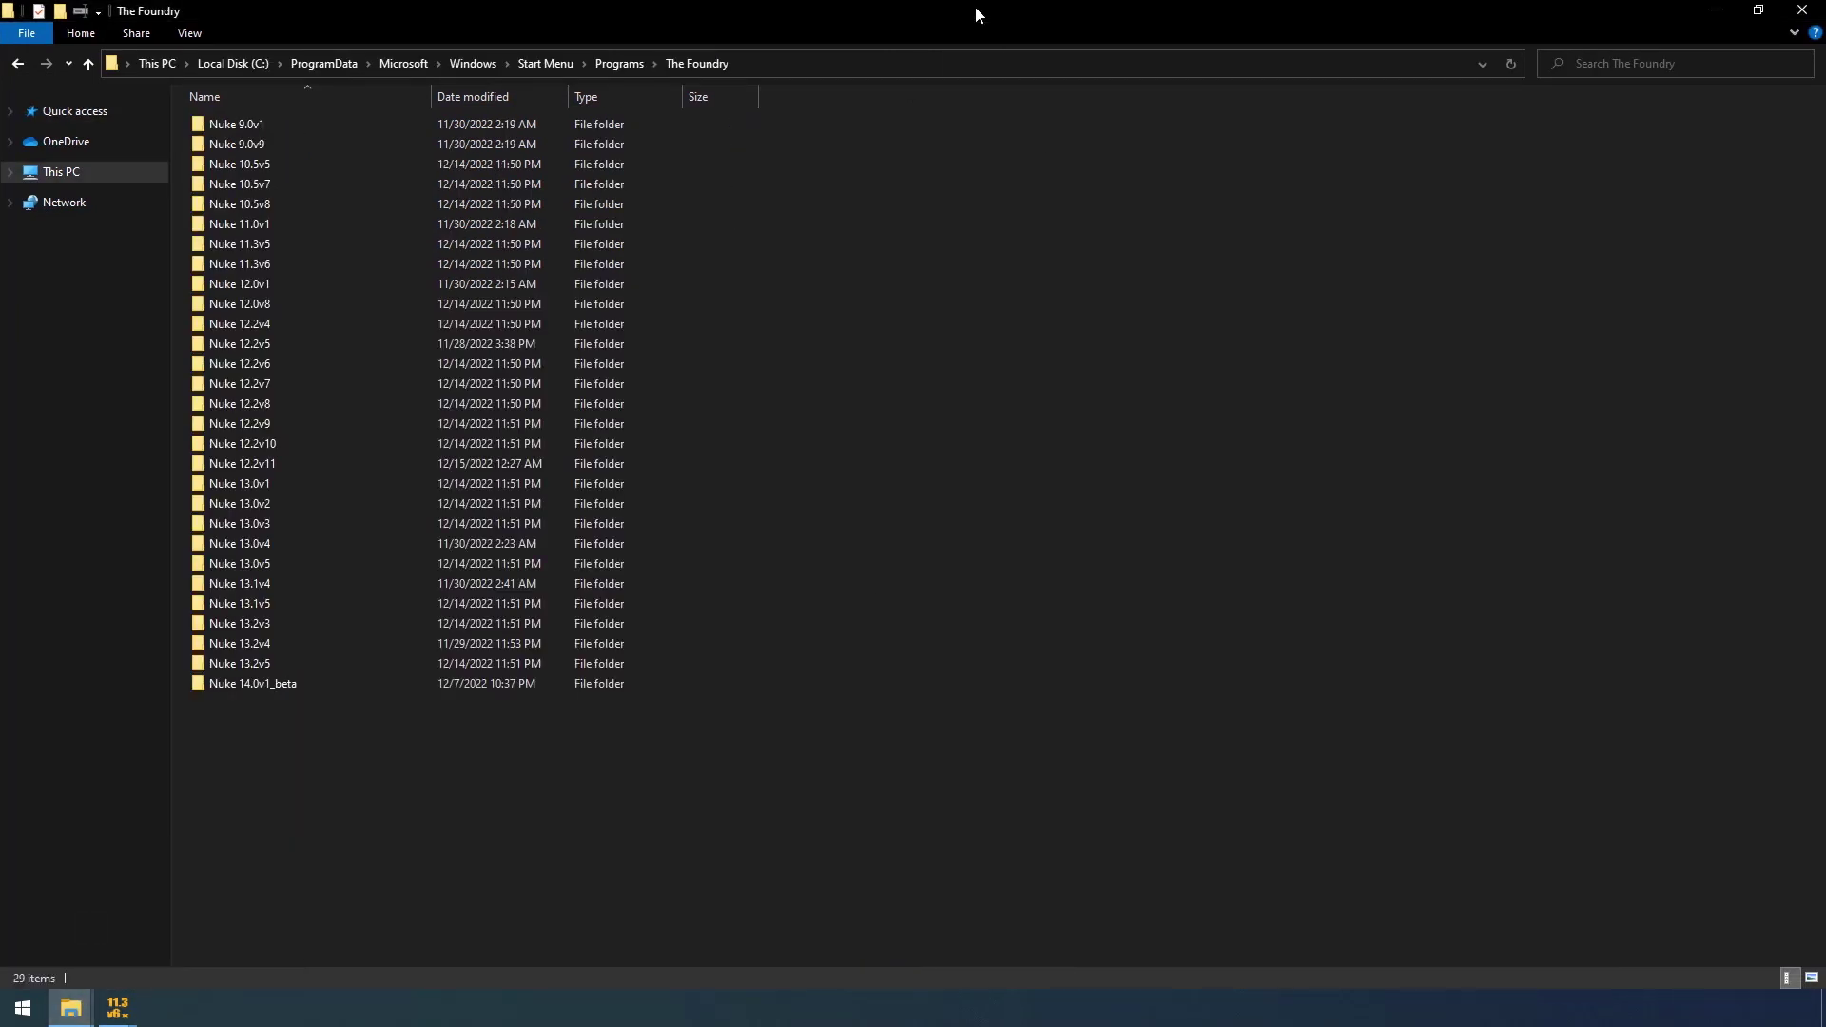
pyautogui.moveTo(976, 13); pyautogui.dragTo(1824, 171)
# Open Youtube-tuts-main.zip from Downloads in WinRAR and browse to the 1. delAllKnobs folder
pyautogui.click(975, 179)
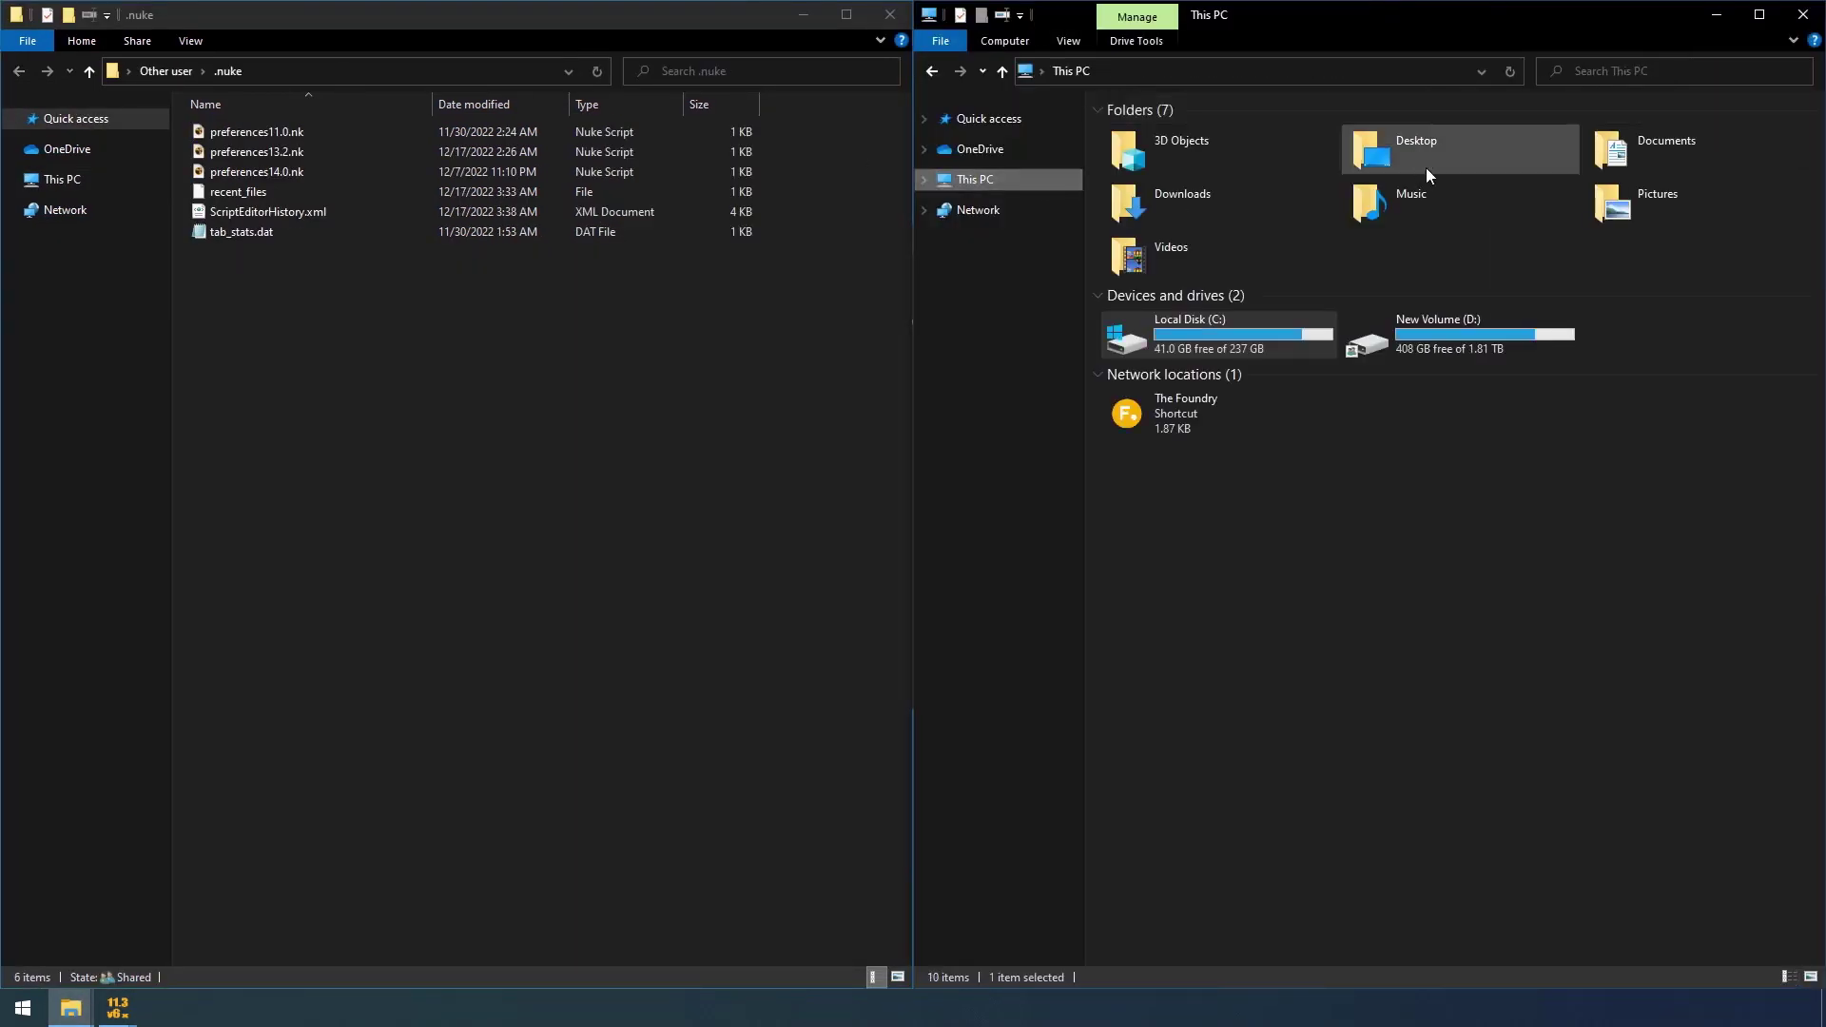
pyautogui.doubleClick(1217, 196)
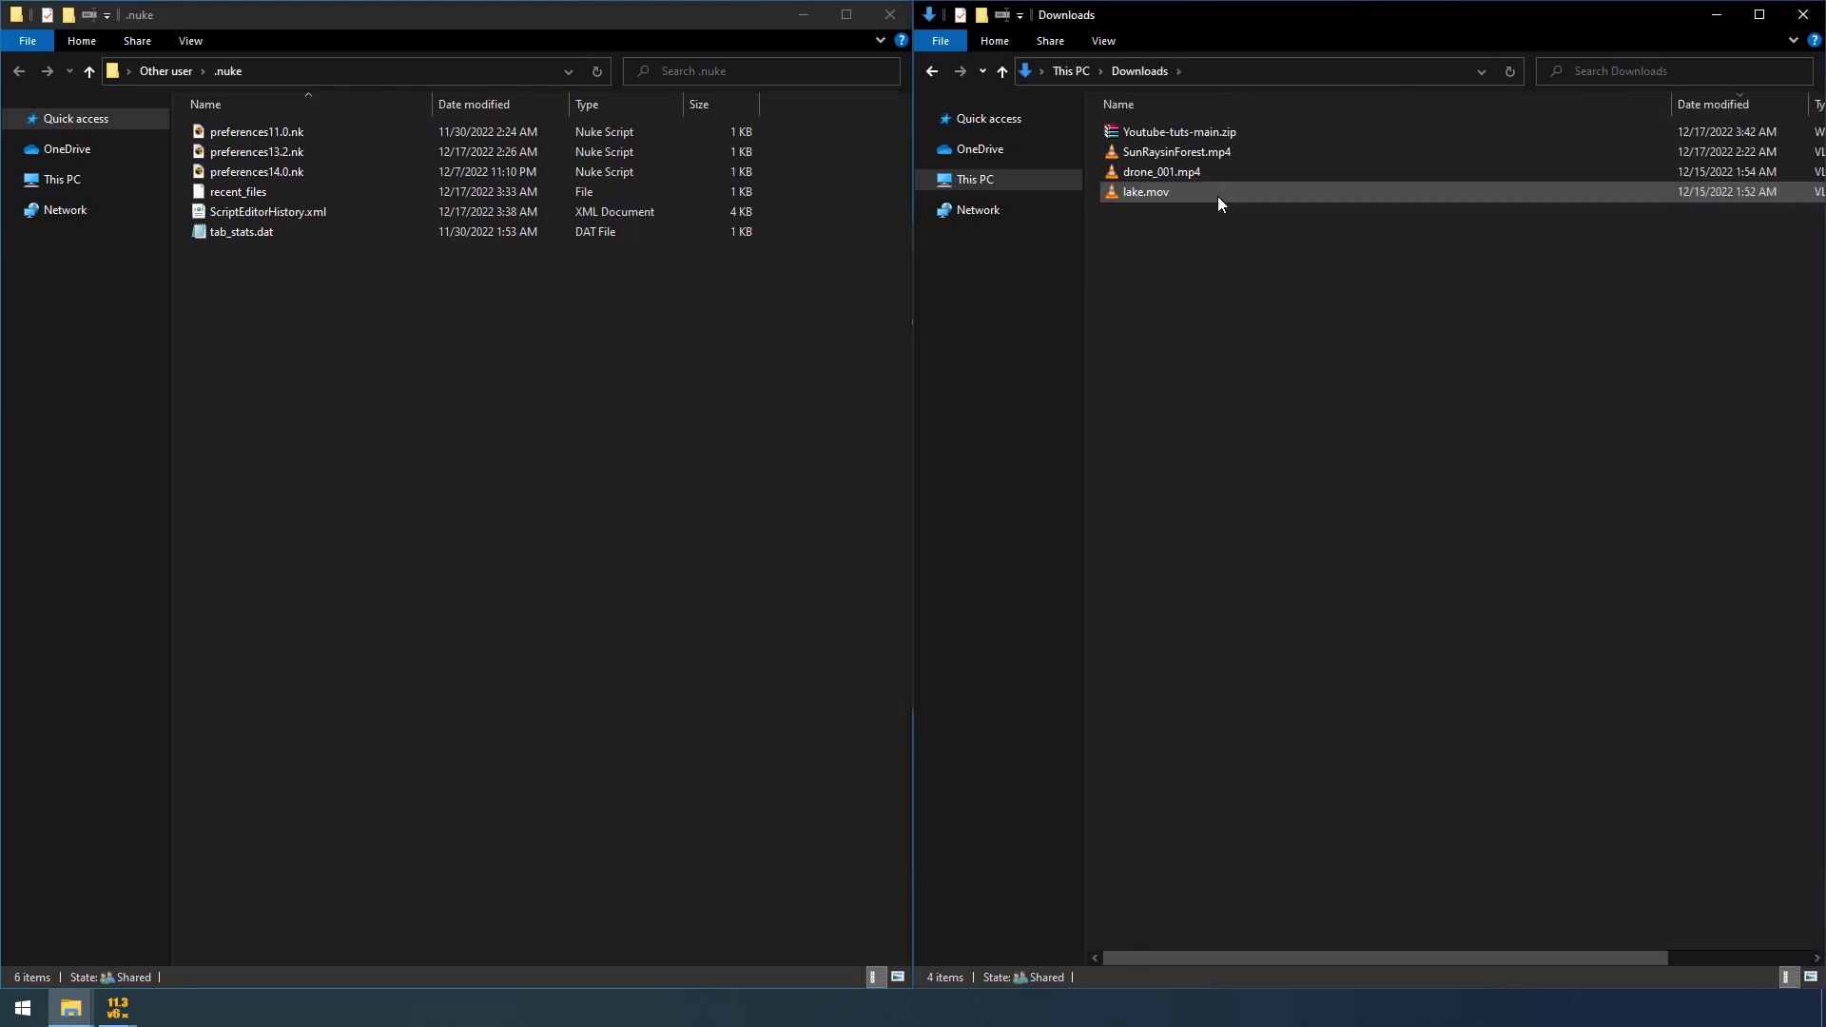
pyautogui.doubleClick(1198, 133)
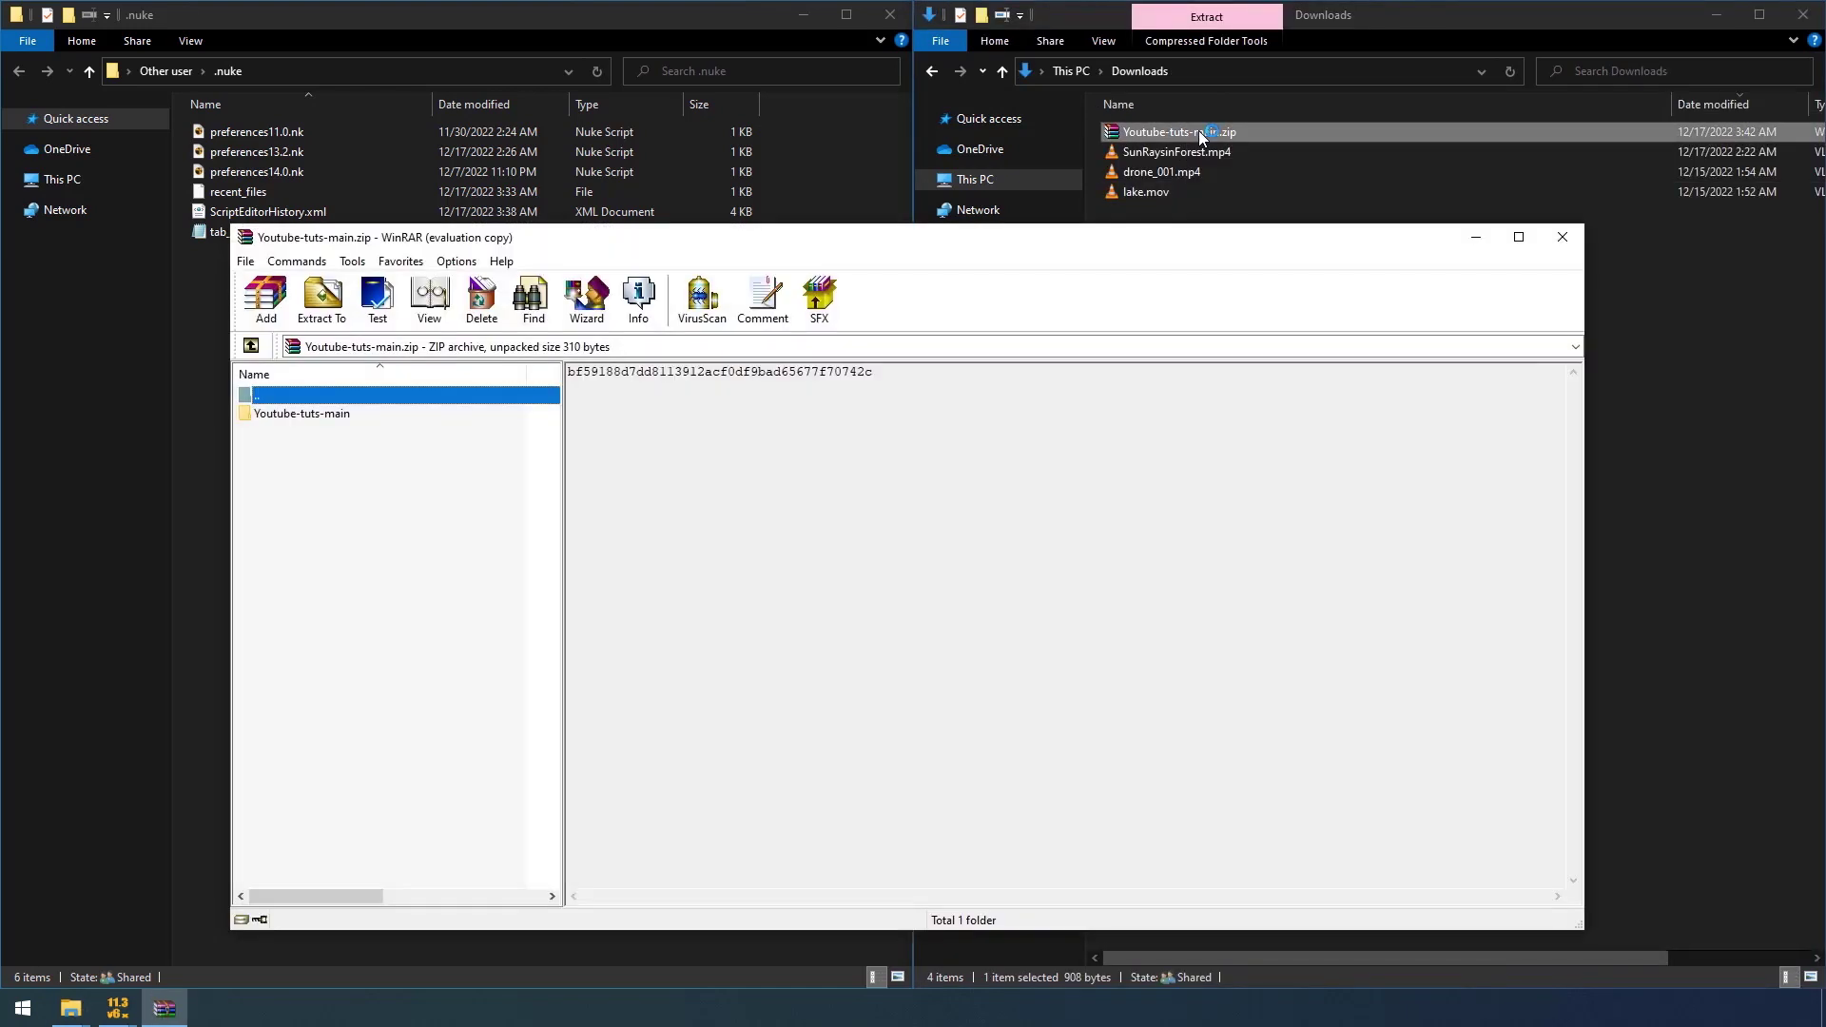
pyautogui.doubleClick(289, 414)
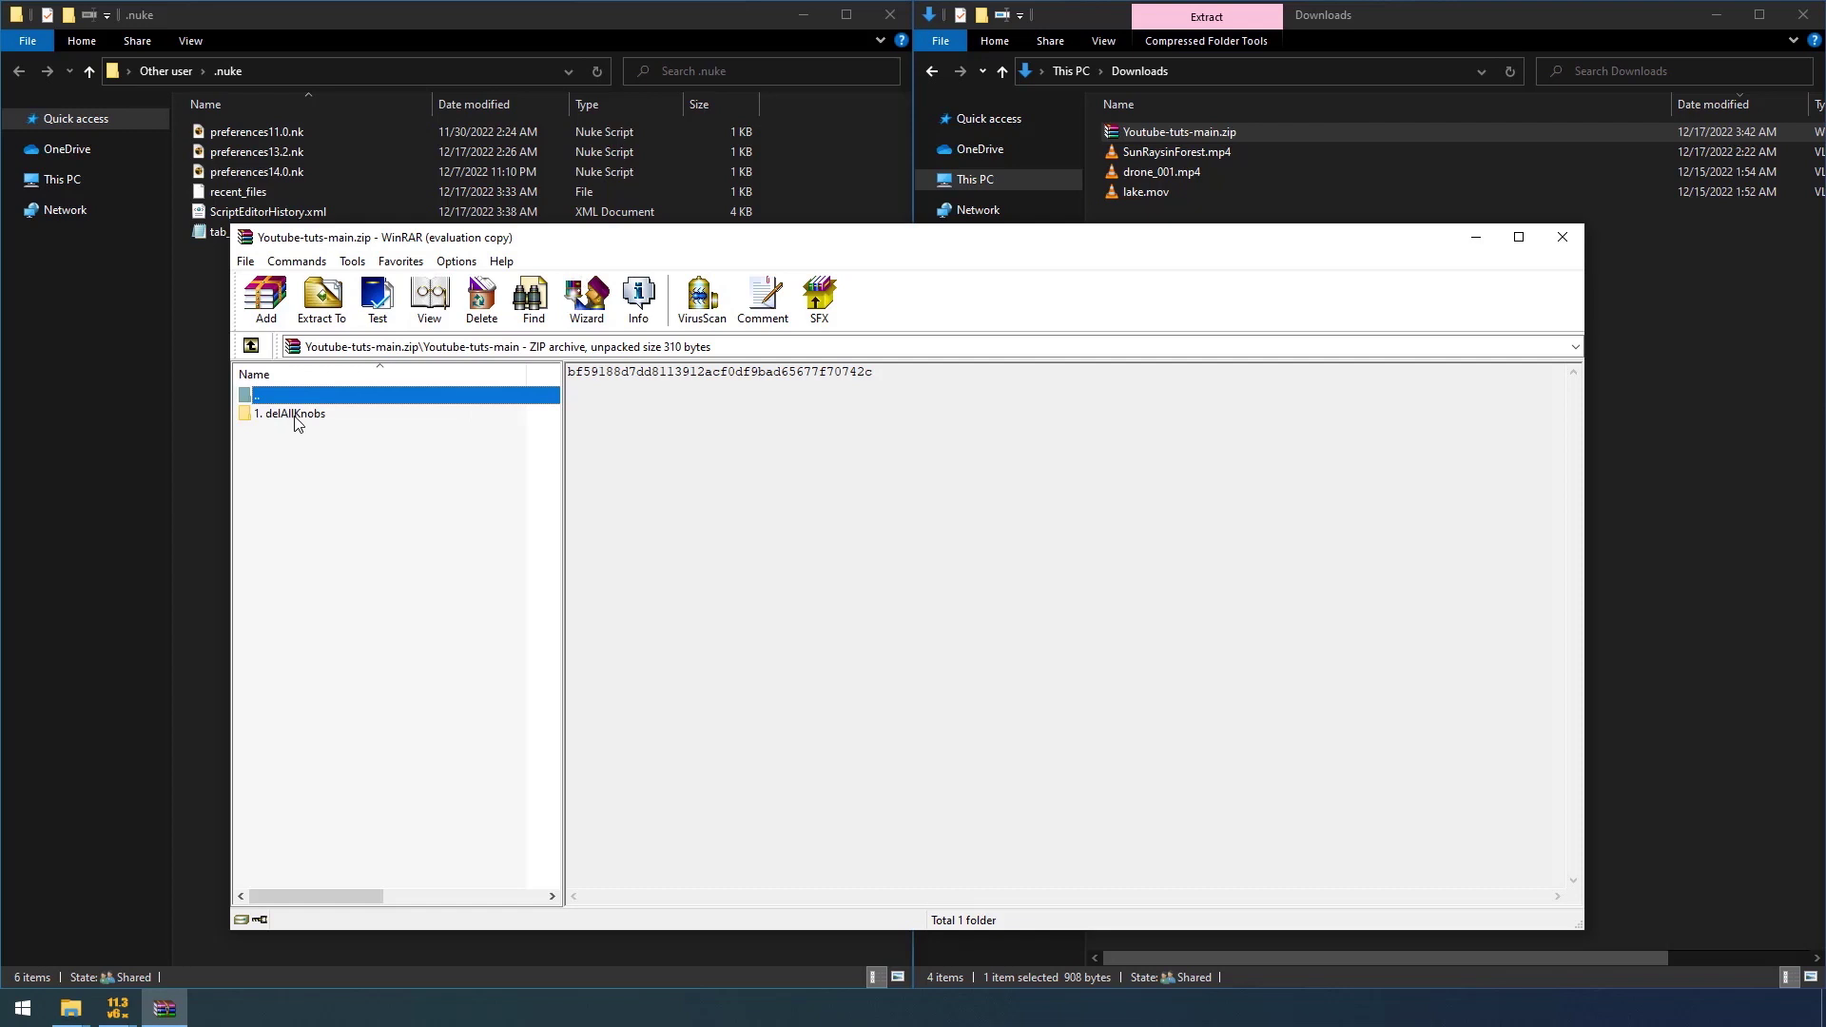
pyautogui.doubleClick(296, 416)
# Copy delAllKnobs.py and menu.py into the .nuke folder, then close WinRAR
pyautogui.moveTo(549, 239); pyautogui.dragTo(1096, 205)
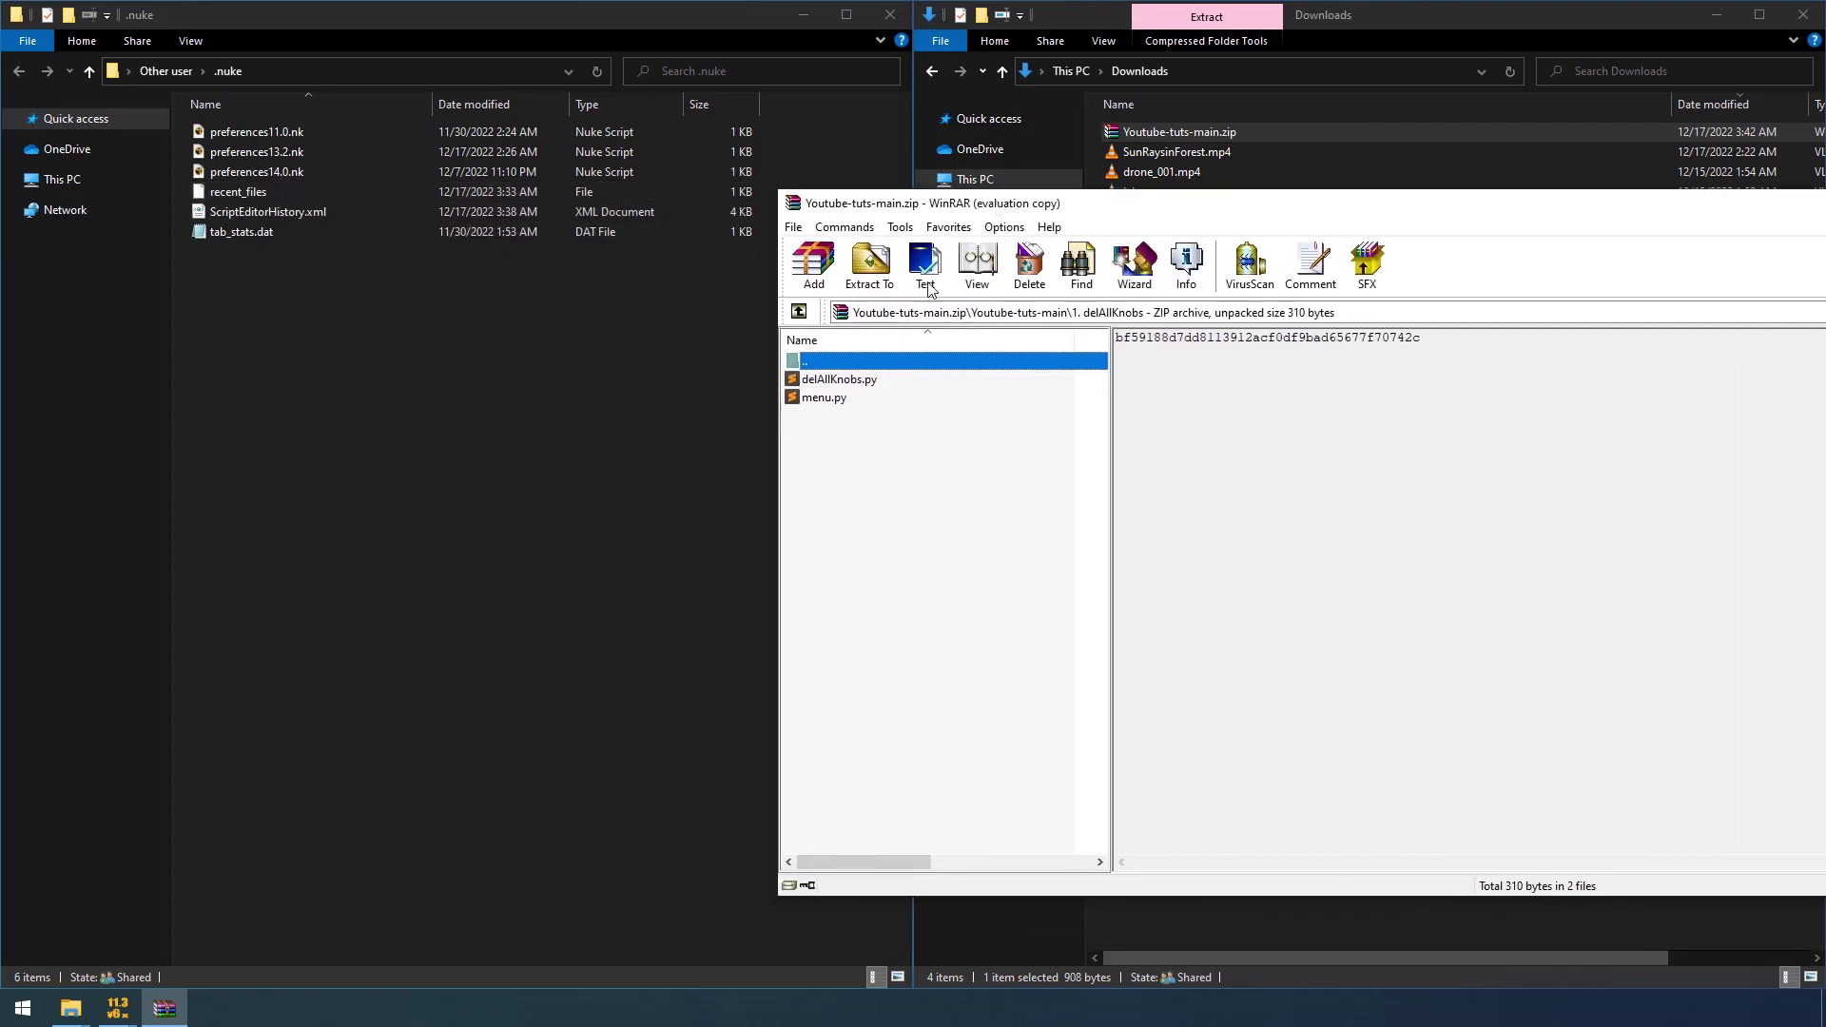
pyautogui.moveTo(826, 438); pyautogui.dragTo(401, 487)
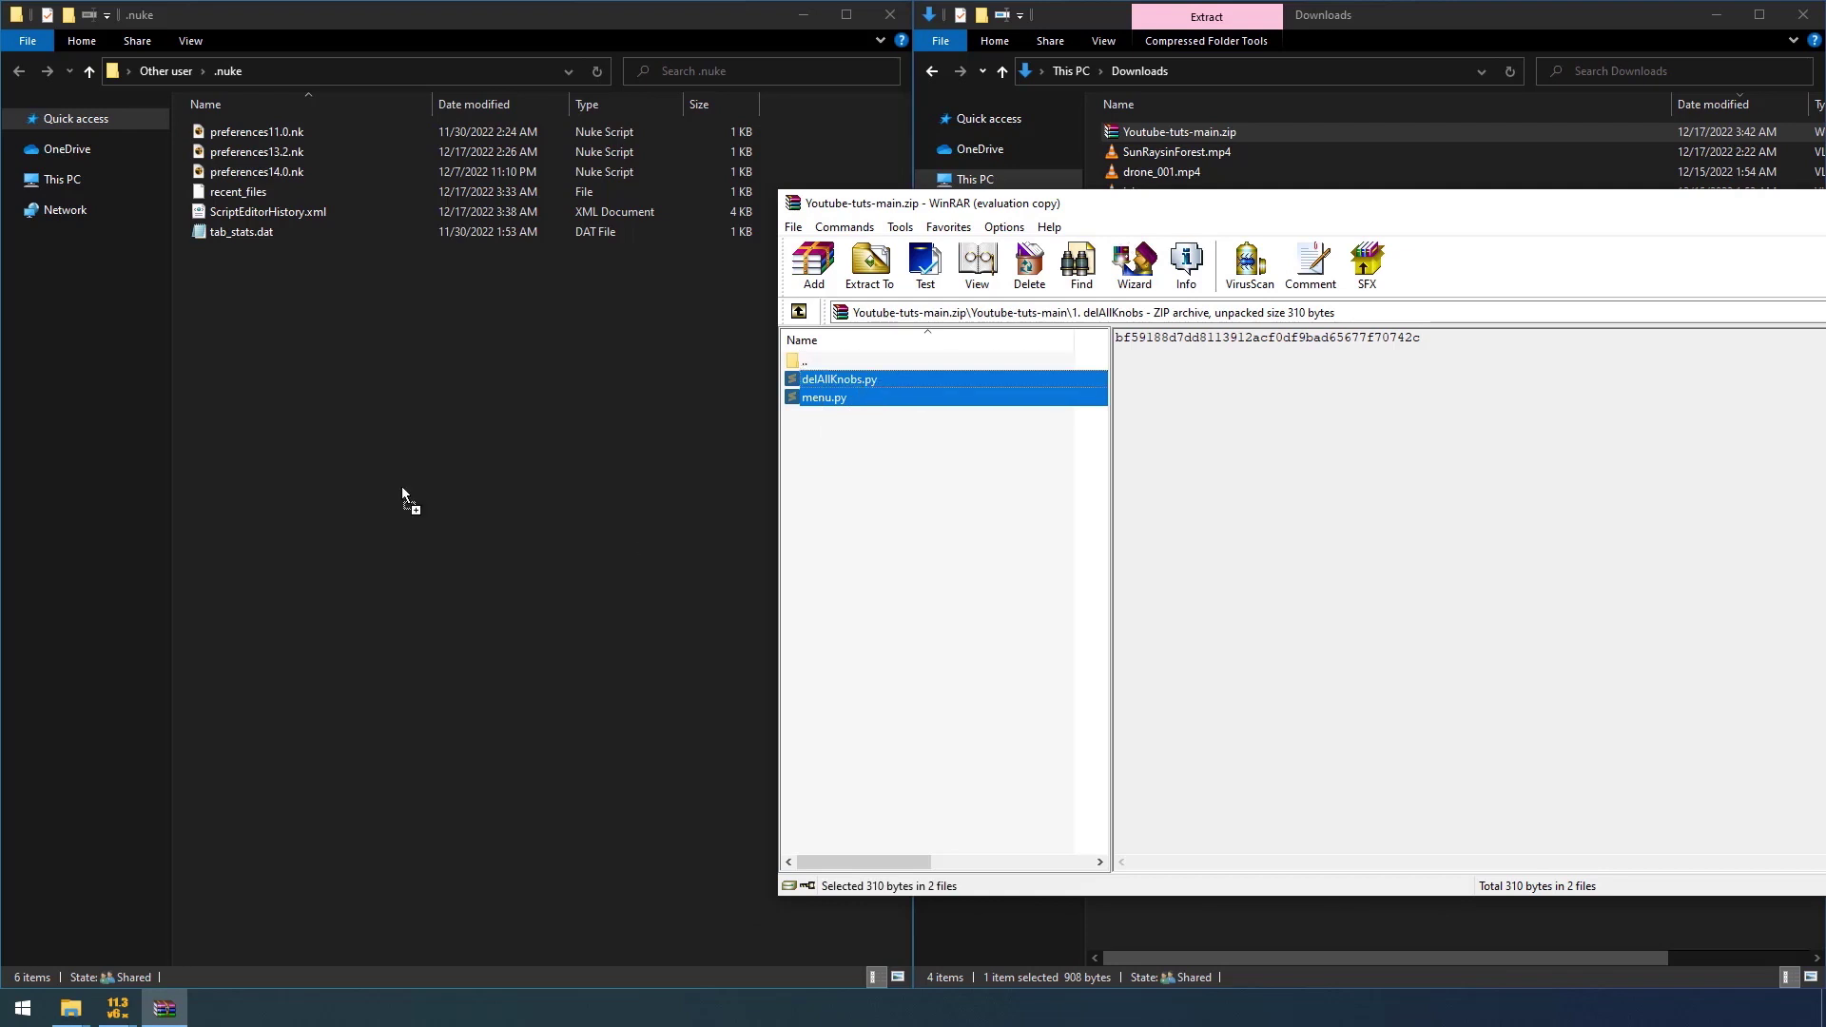
pyautogui.moveTo(240, 416); pyautogui.dragTo(240, 416)
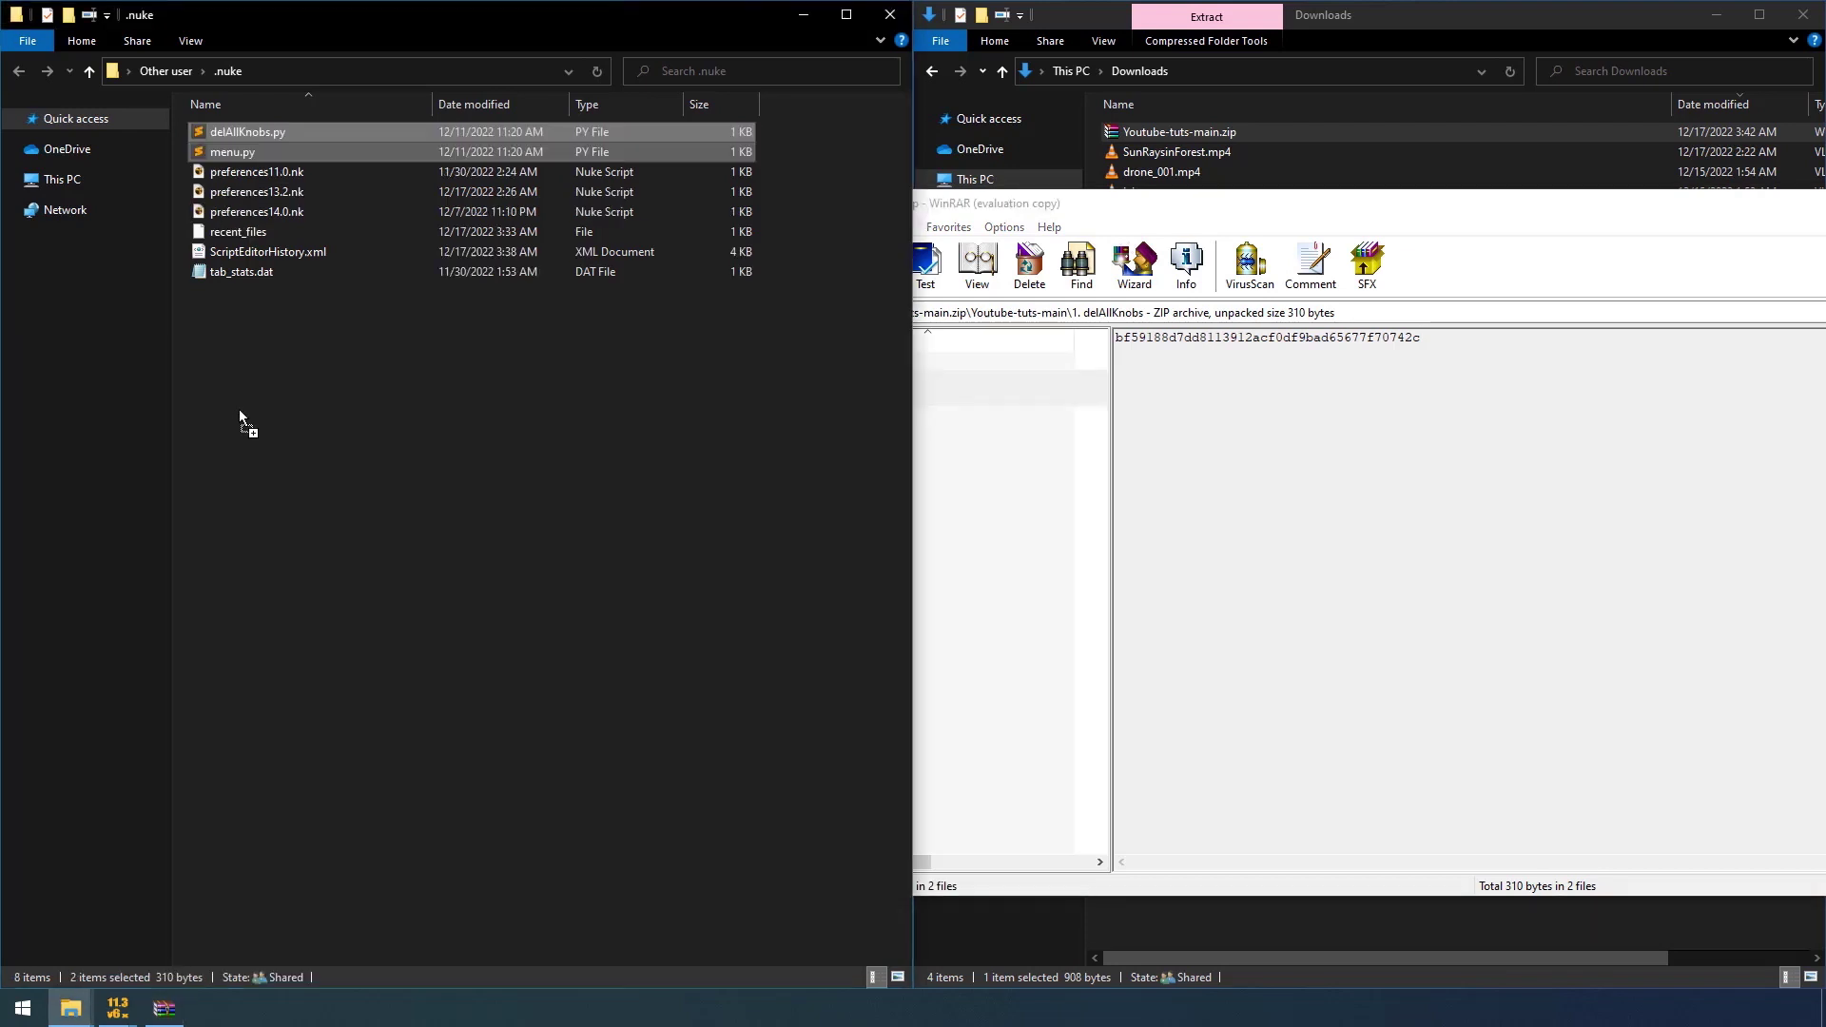
pyautogui.click(162, 1008)
pyautogui.rightClick(162, 1008)
pyautogui.click(228, 522)
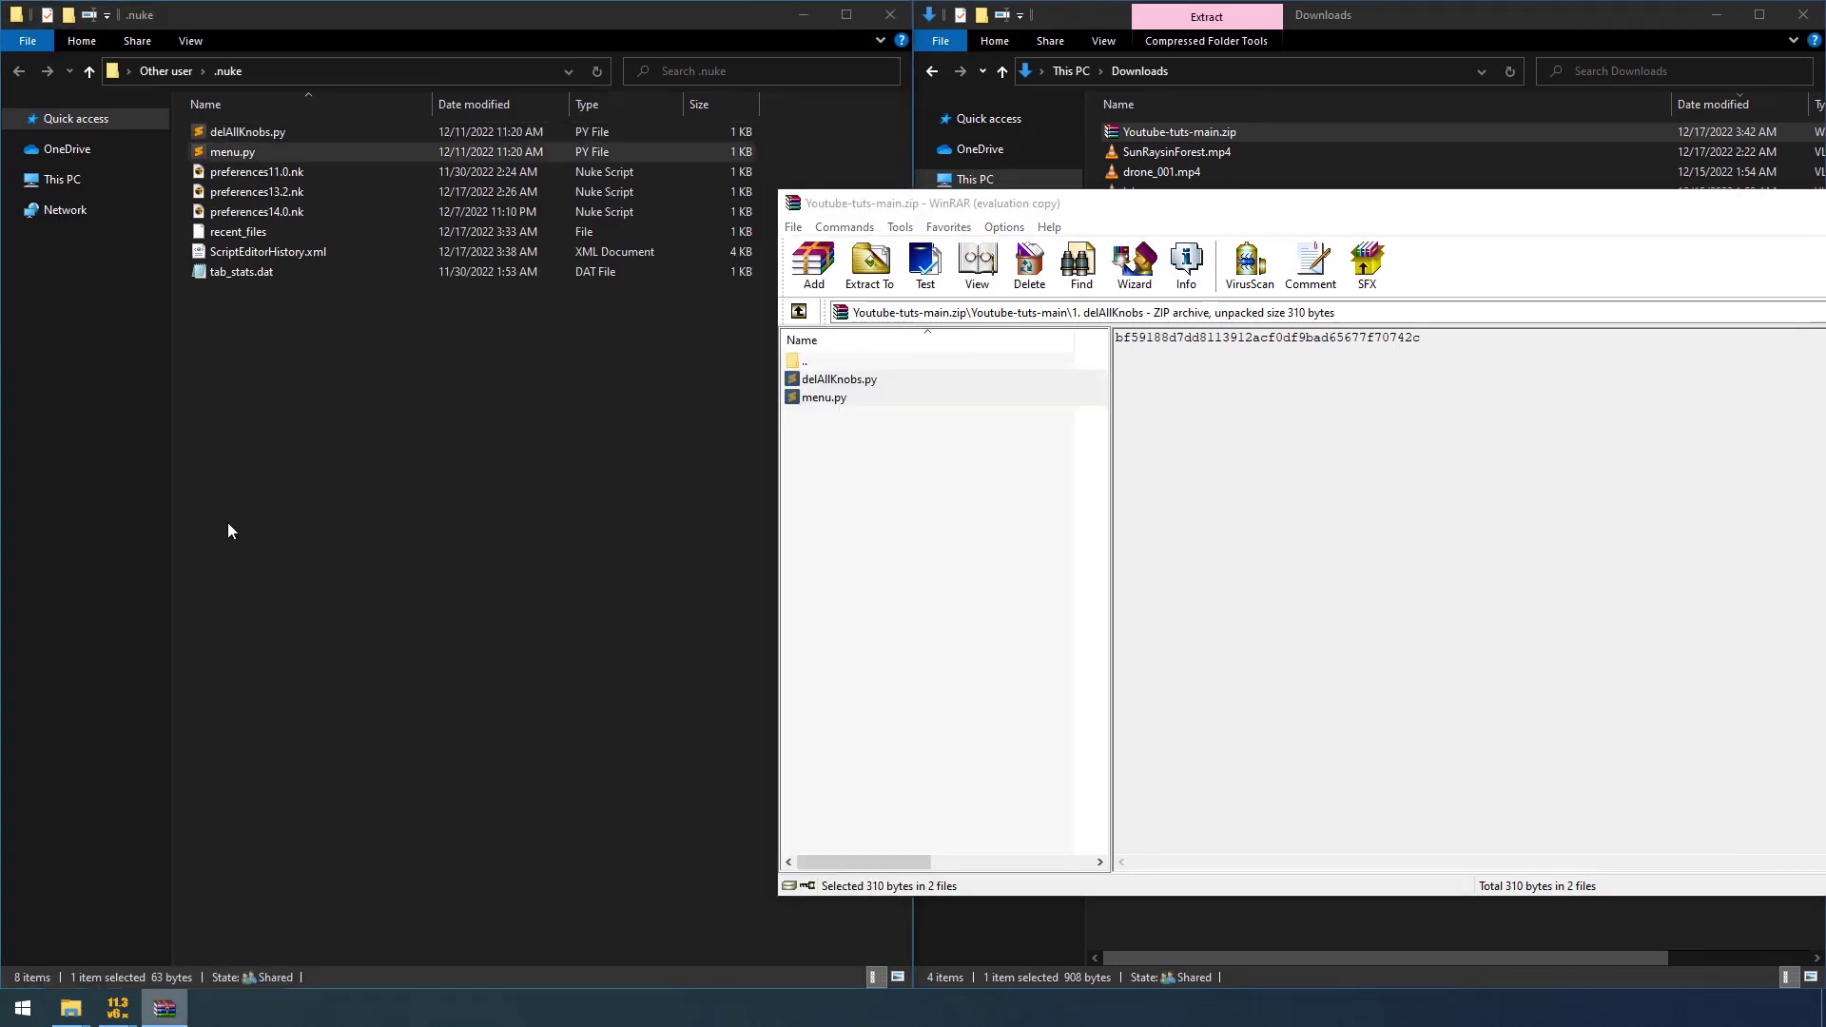
pyautogui.doubleClick(1636, 211)
pyautogui.hotkey('alt', 'F4')
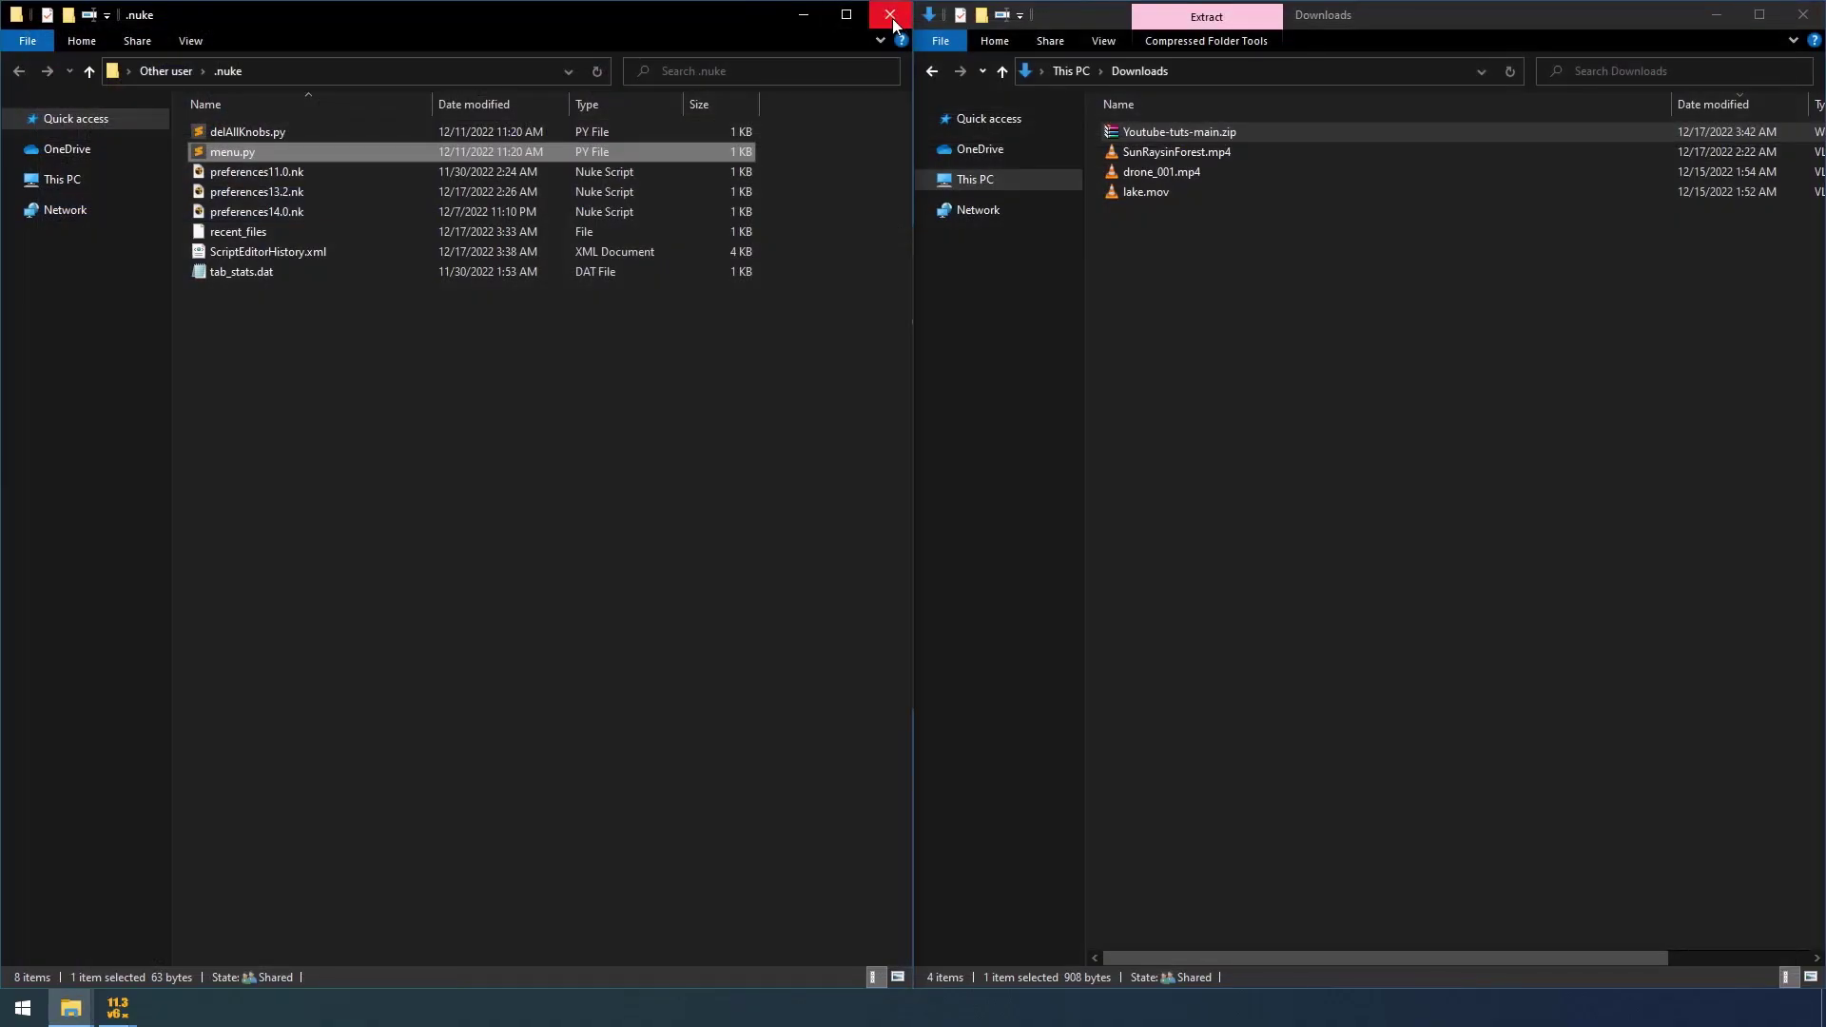
# Close the .nuke and Downloads Explorer windows and the running Nuke session
pyautogui.click(892, 19)
pyautogui.click(1803, 14)
pyautogui.click(1141, 237)
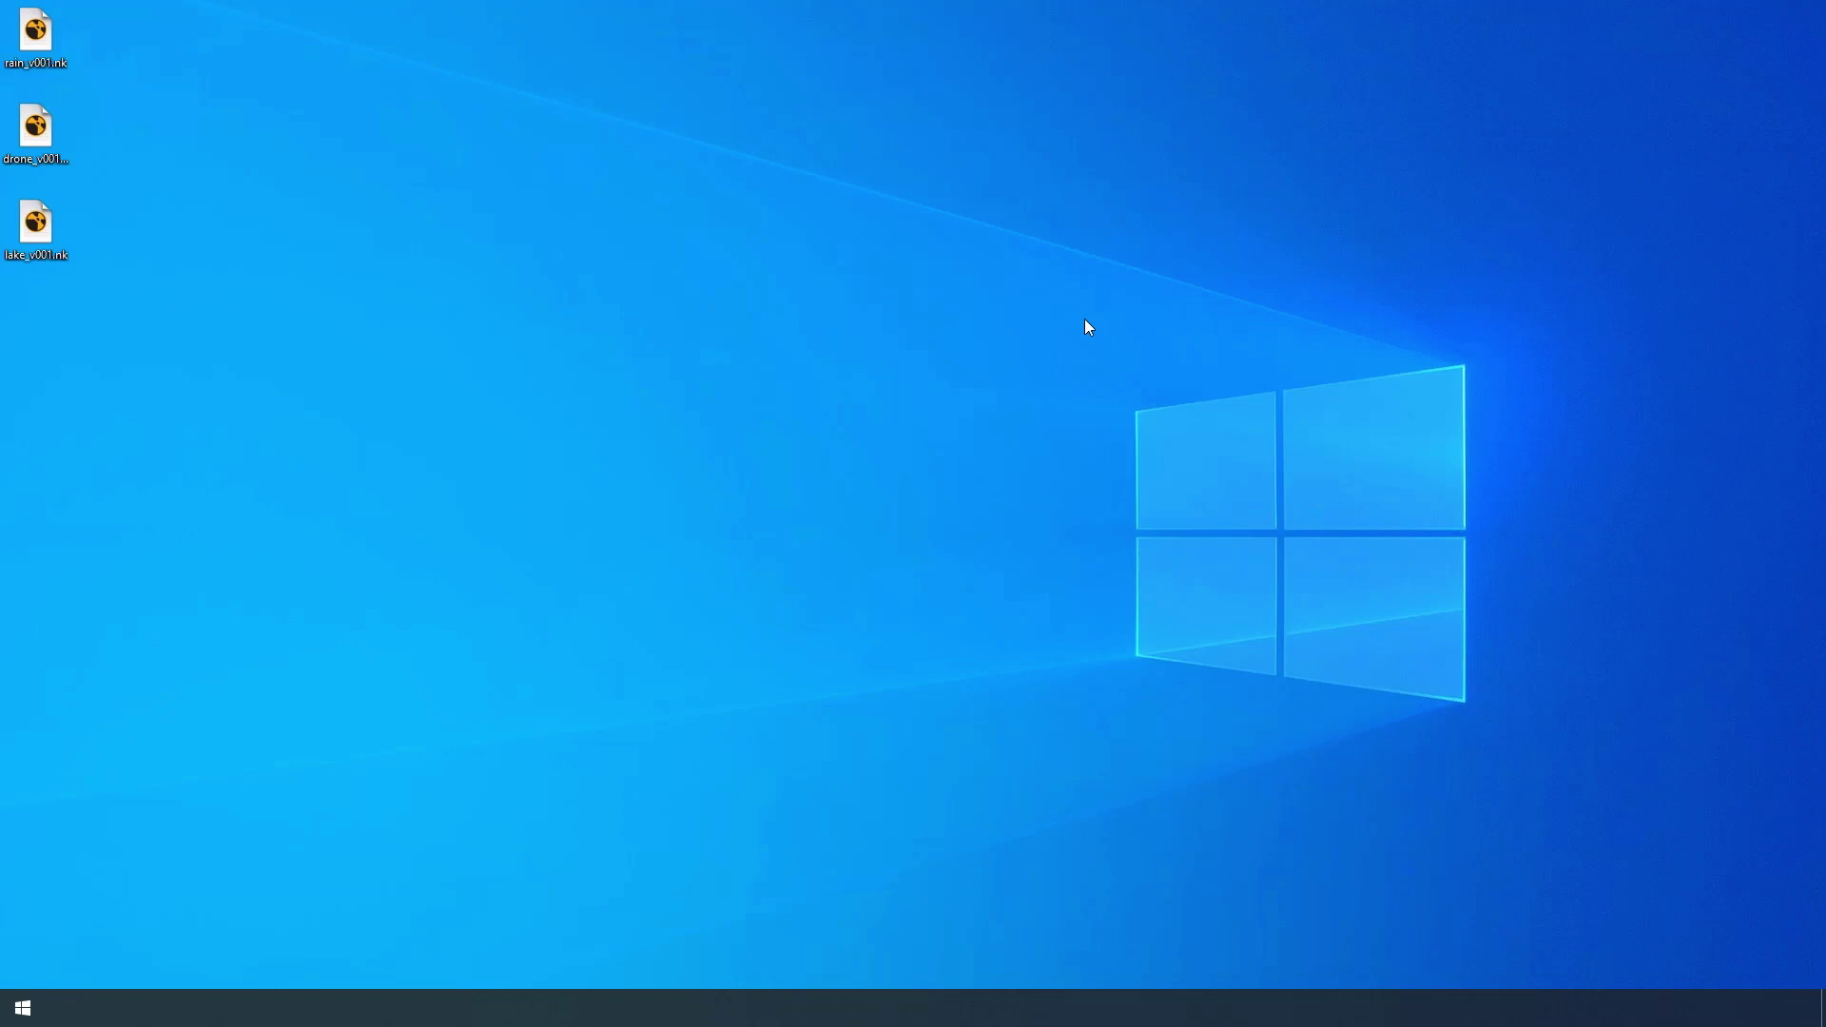
# Launch NukeX 12.2v11 from This PC > The Foundry > Nuke 12.2v11
pyautogui.press('super+e')
pyautogui.doubleClick(1147, 160)
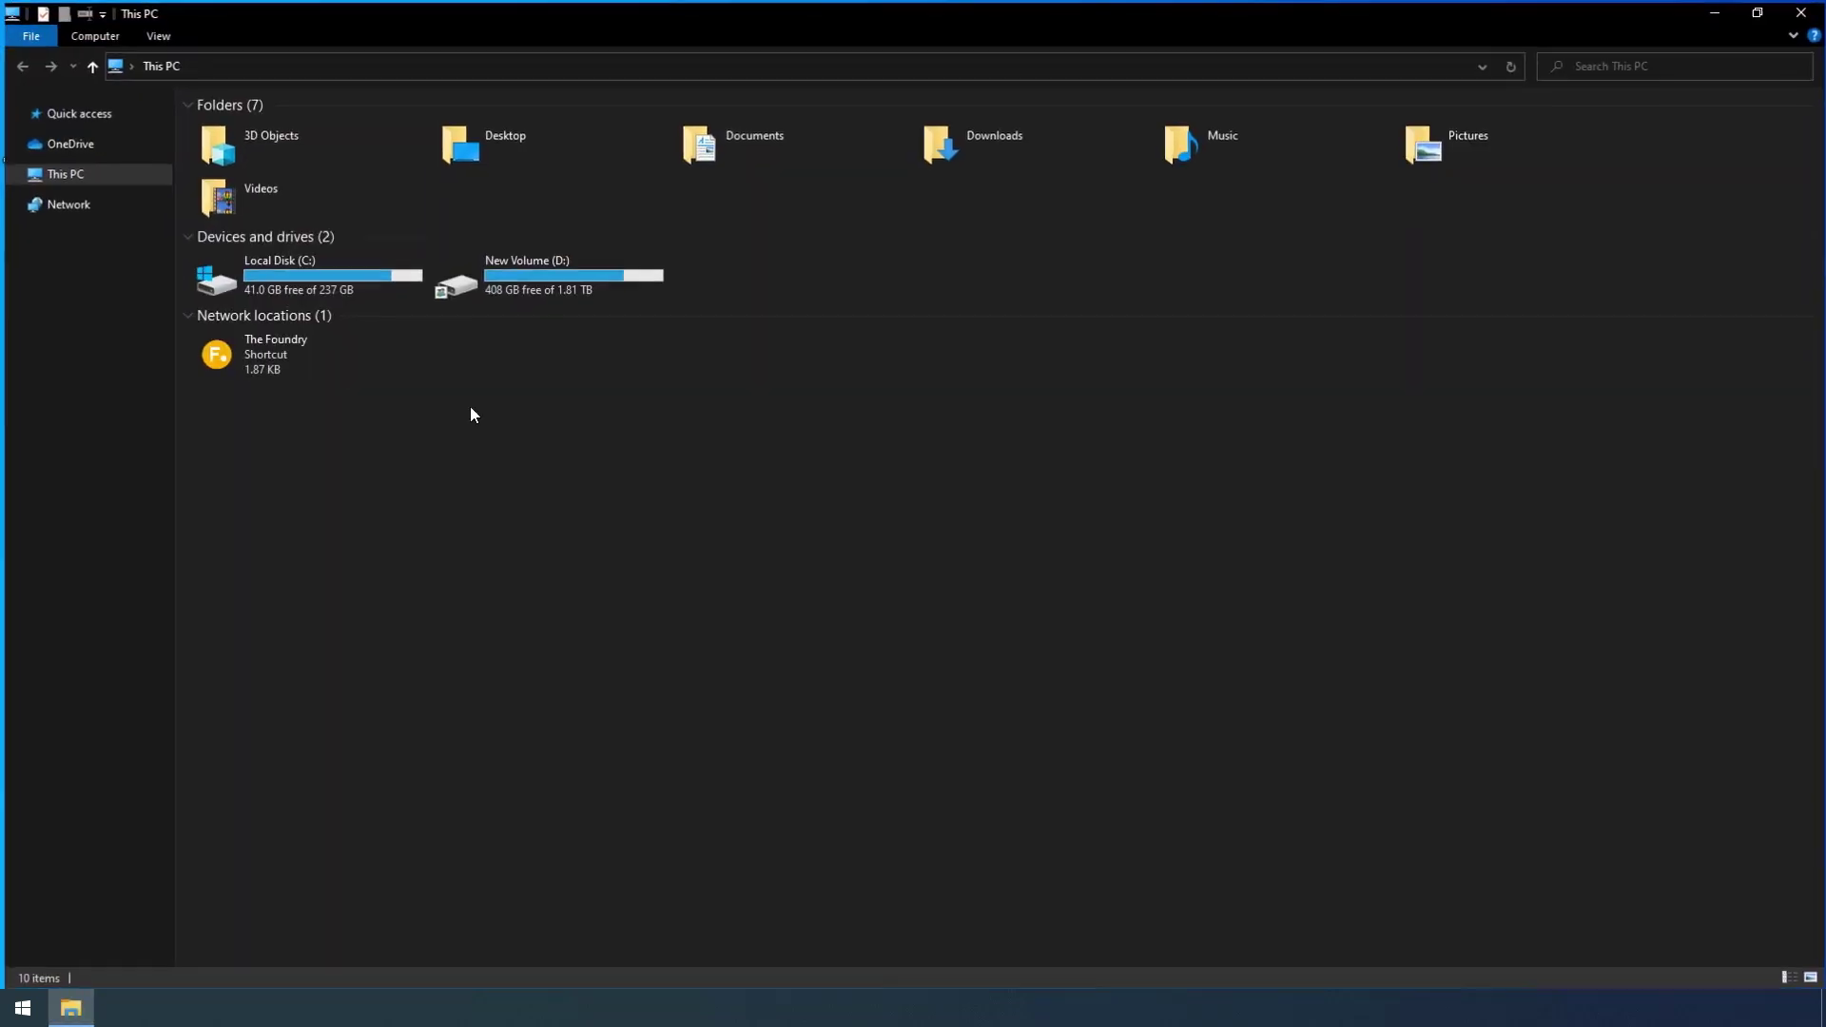
pyautogui.doubleClick(233, 350)
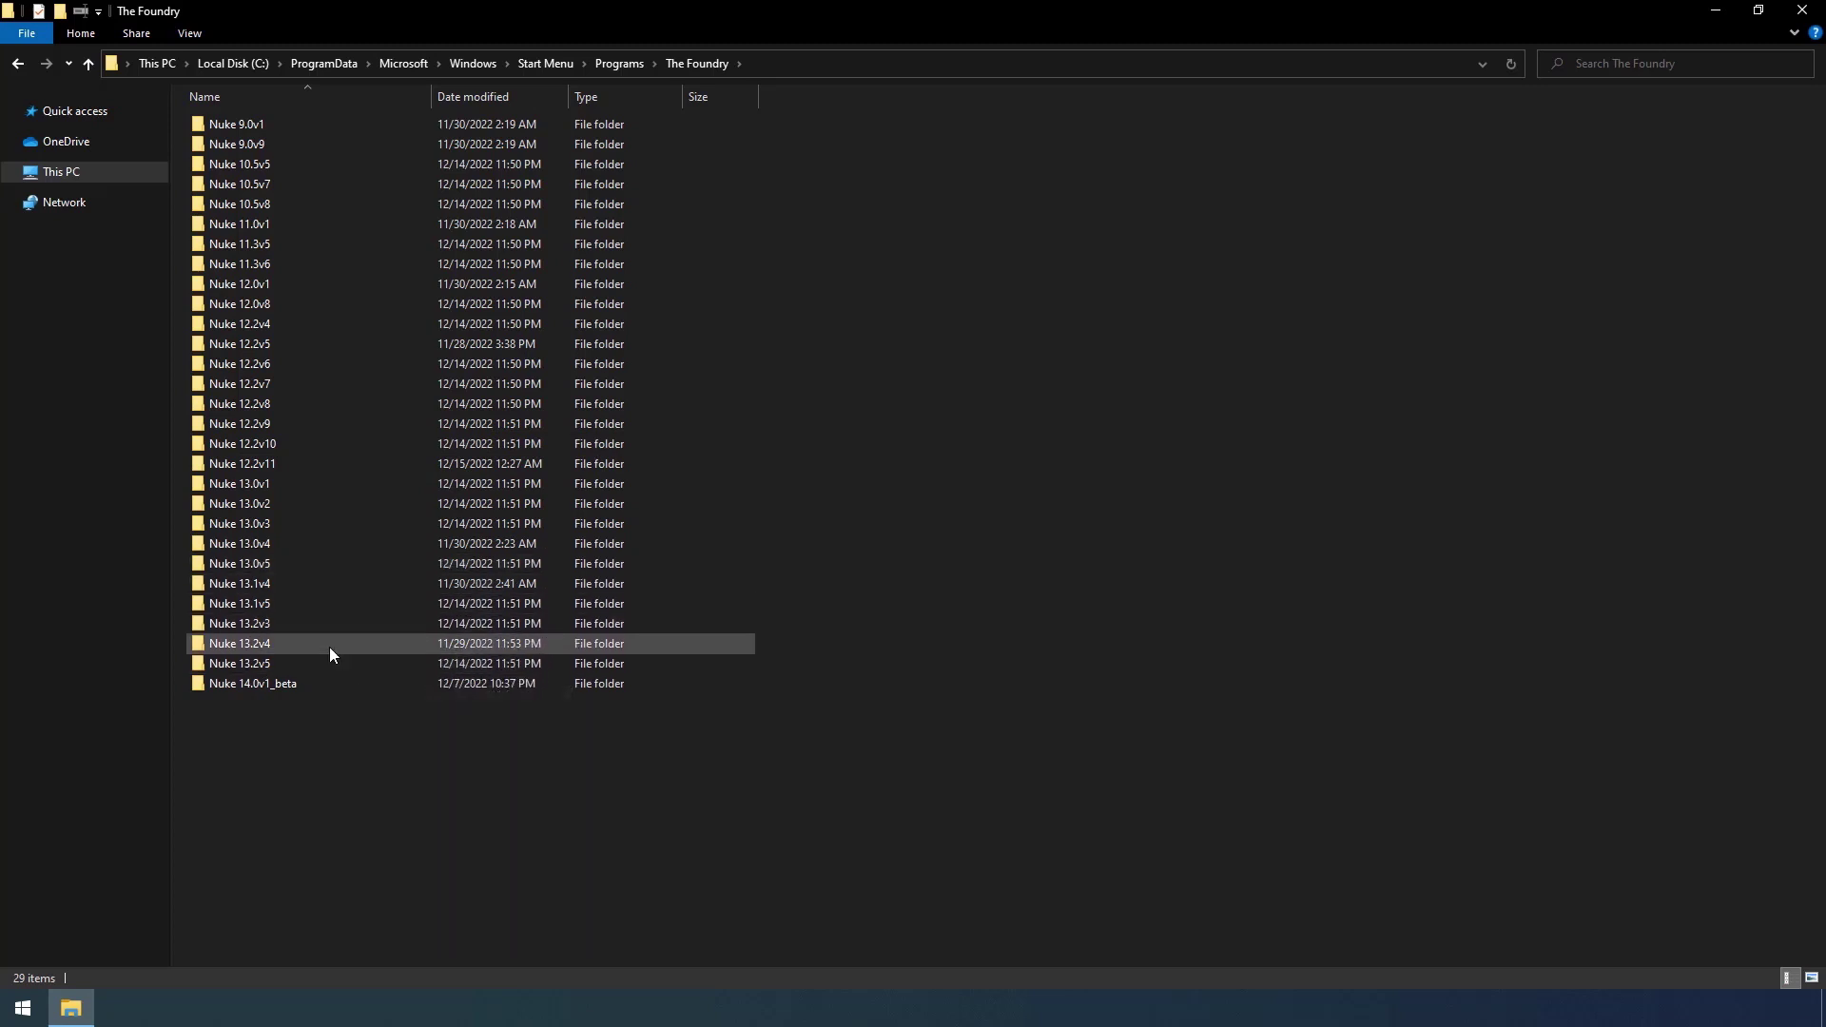
pyautogui.doubleClick(270, 465)
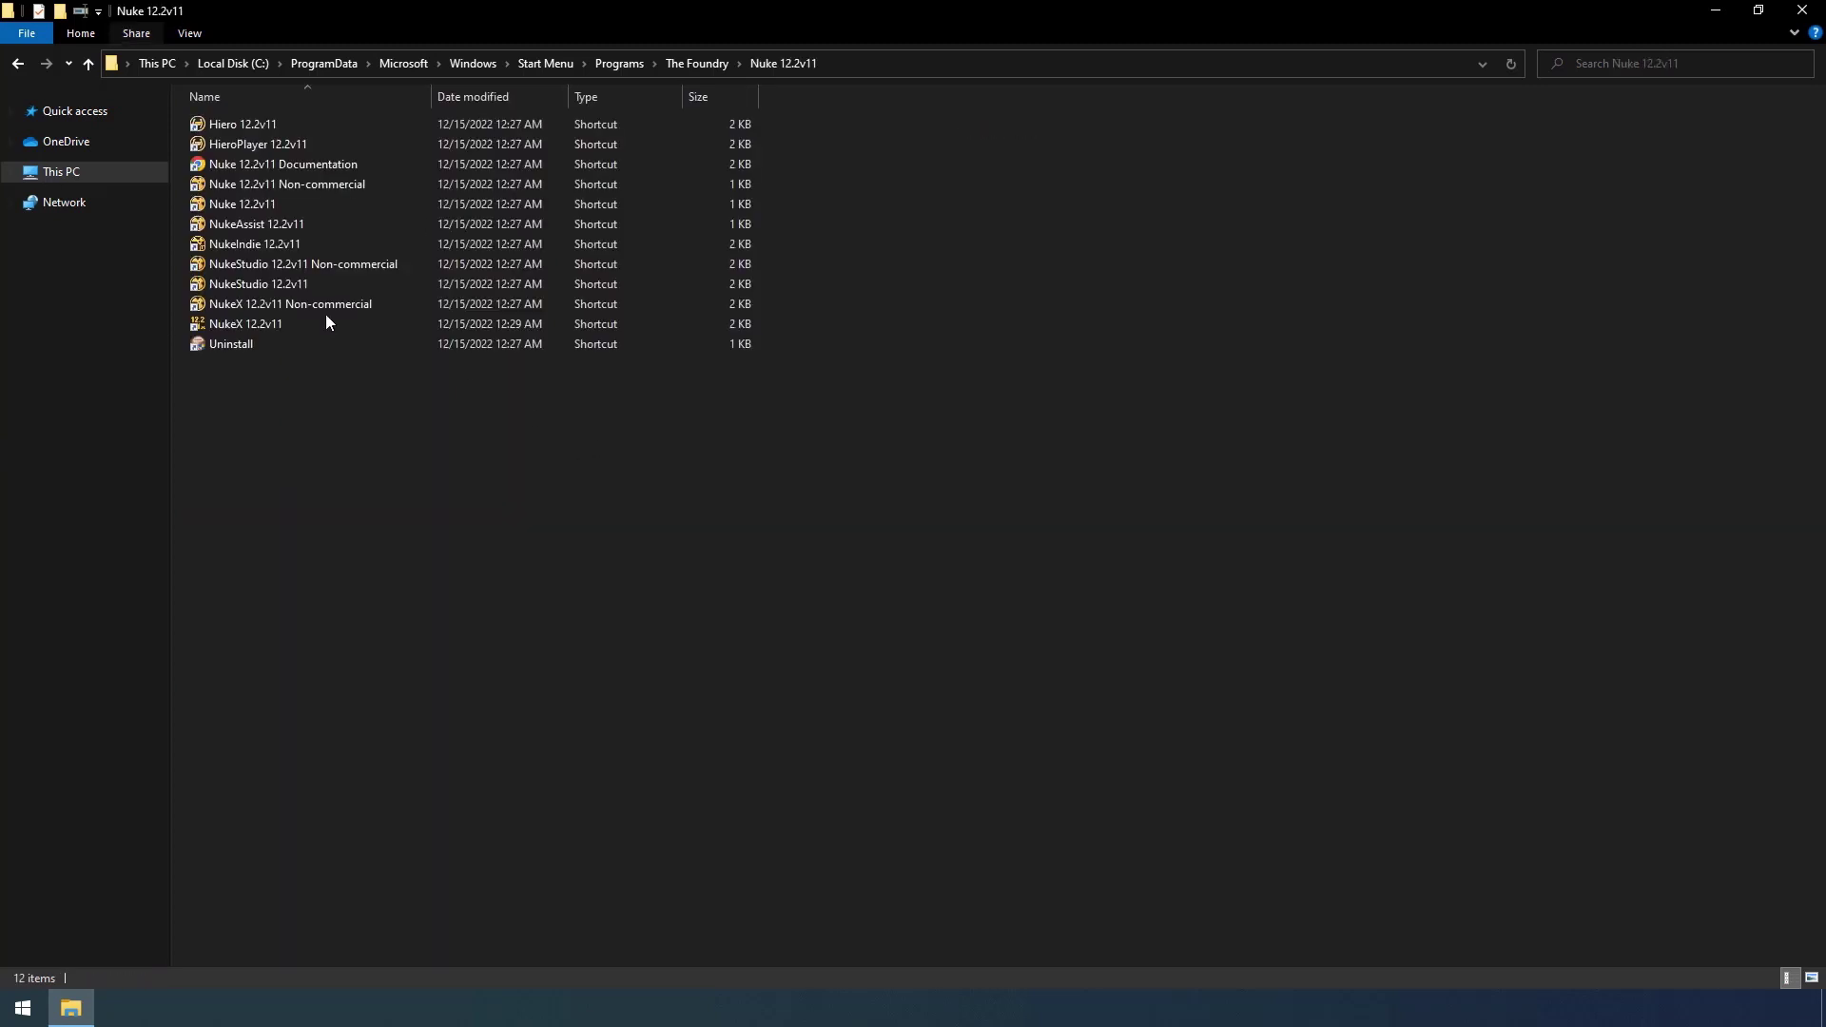
pyautogui.doubleClick(273, 324)
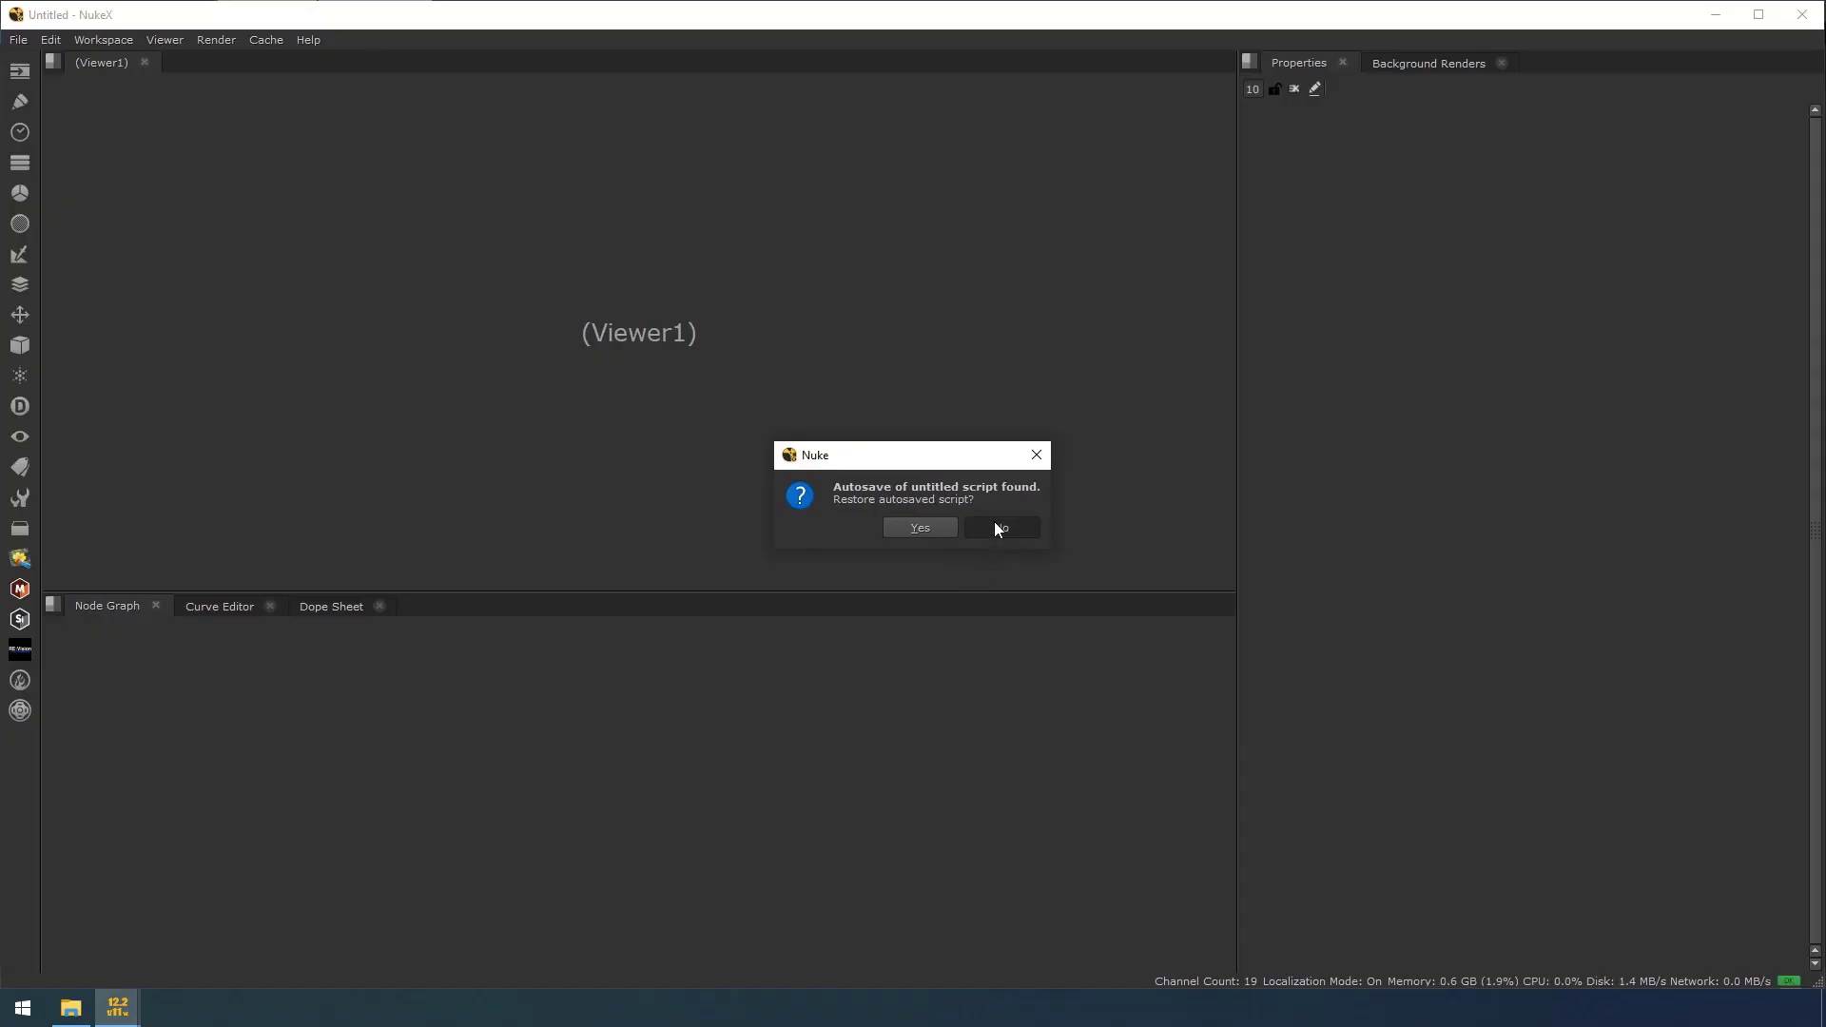
# Decline the autosave restore and read SunRaysinForest.mp4 from Downloads into the Node Graph
pyautogui.click(995, 522)
pyautogui.press('super+e')
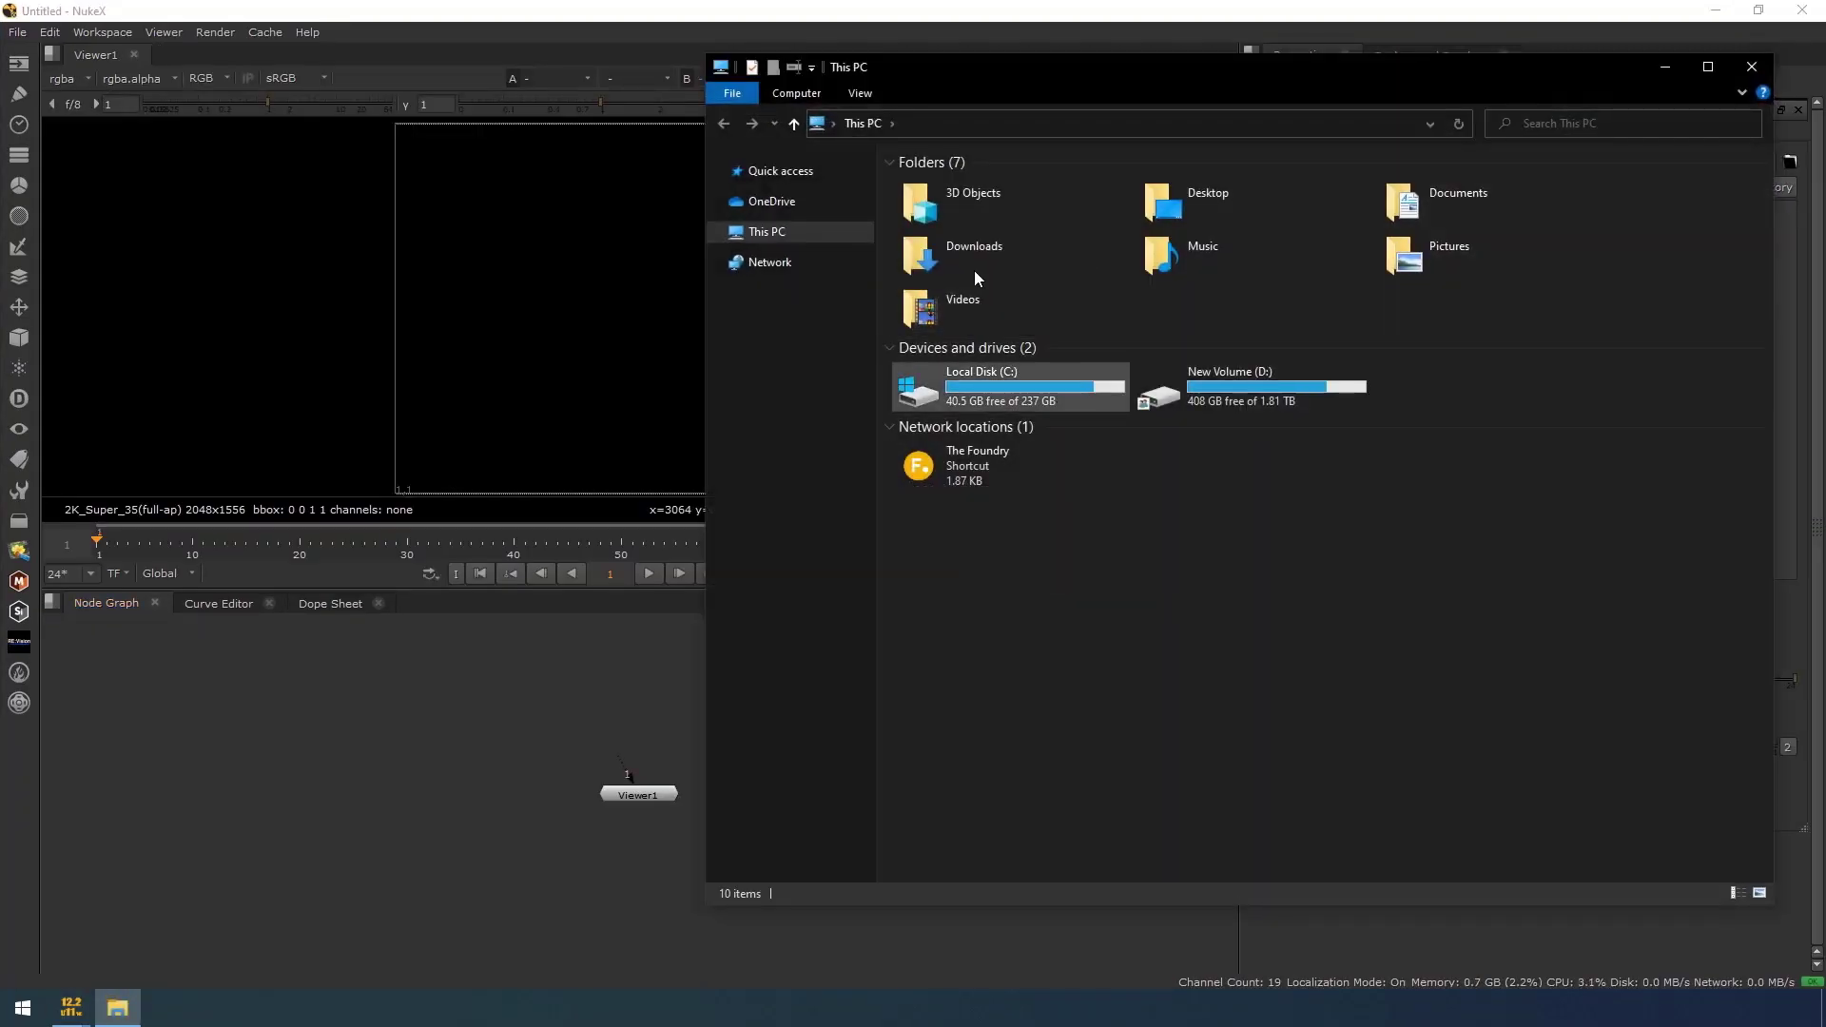
pyautogui.doubleClick(945, 251)
pyautogui.click(951, 206)
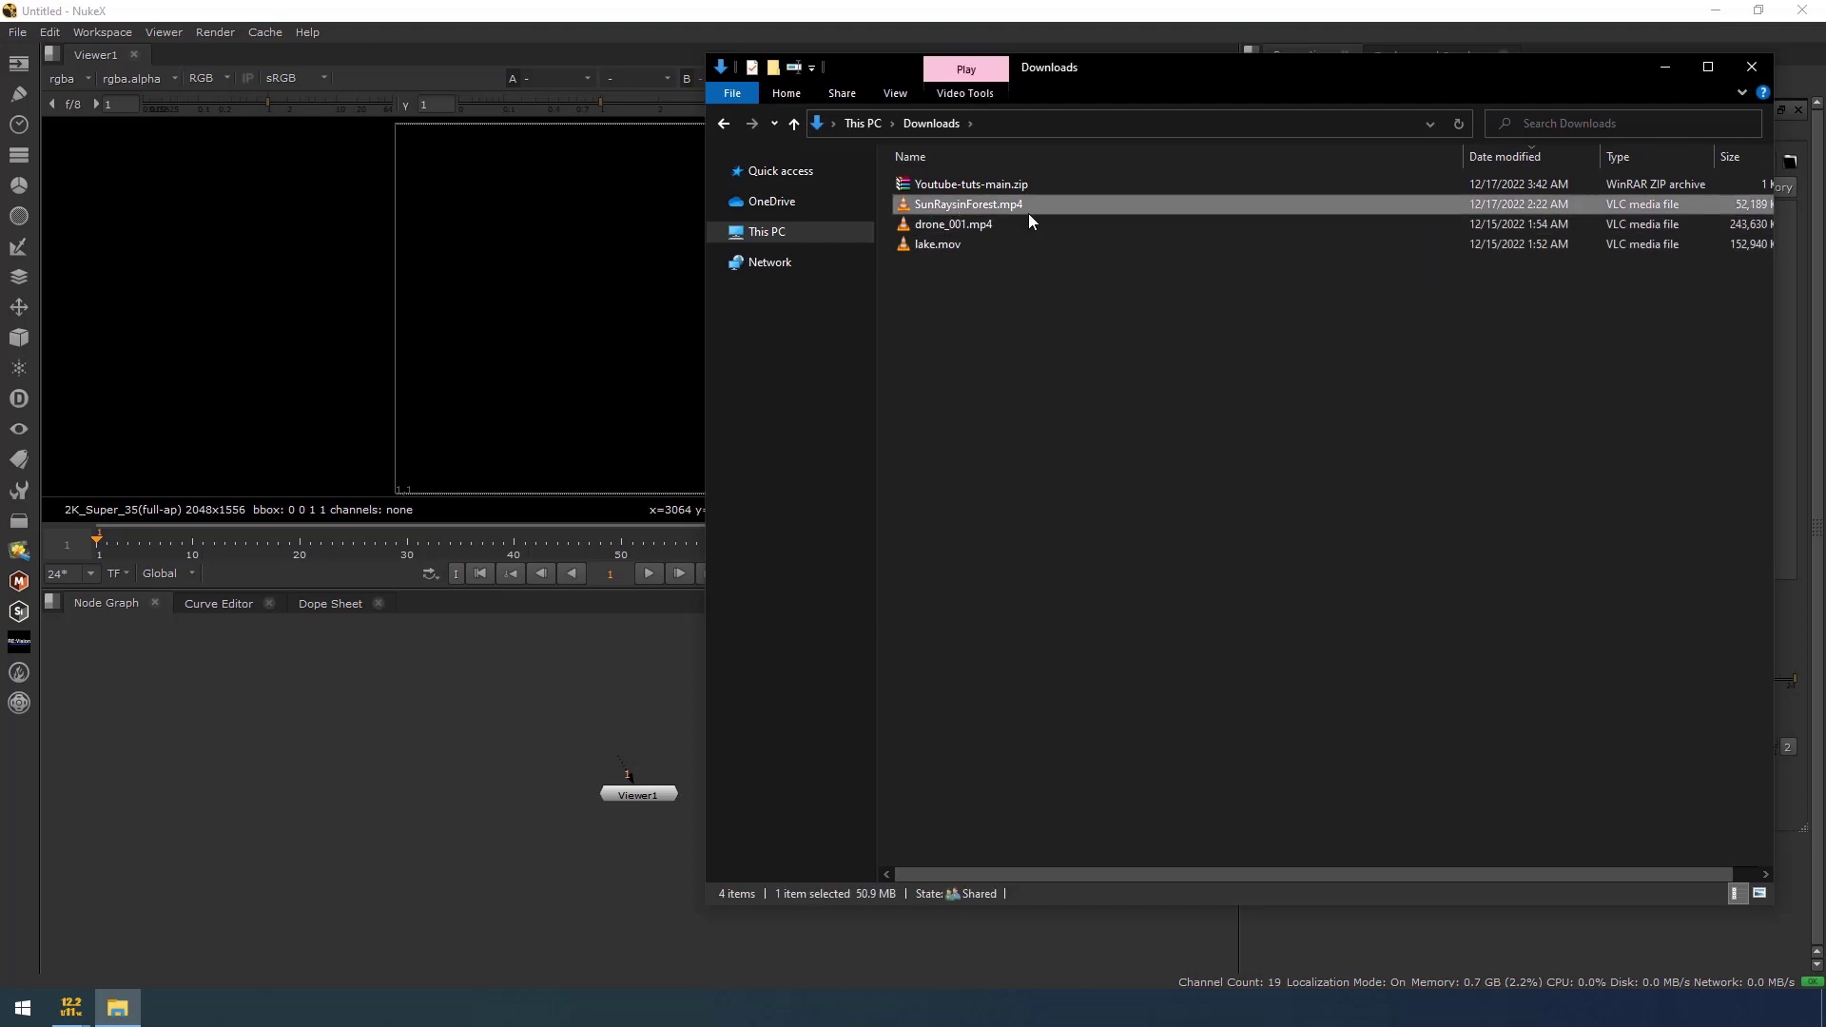
pyautogui.moveTo(1011, 210); pyautogui.dragTo(441, 715)
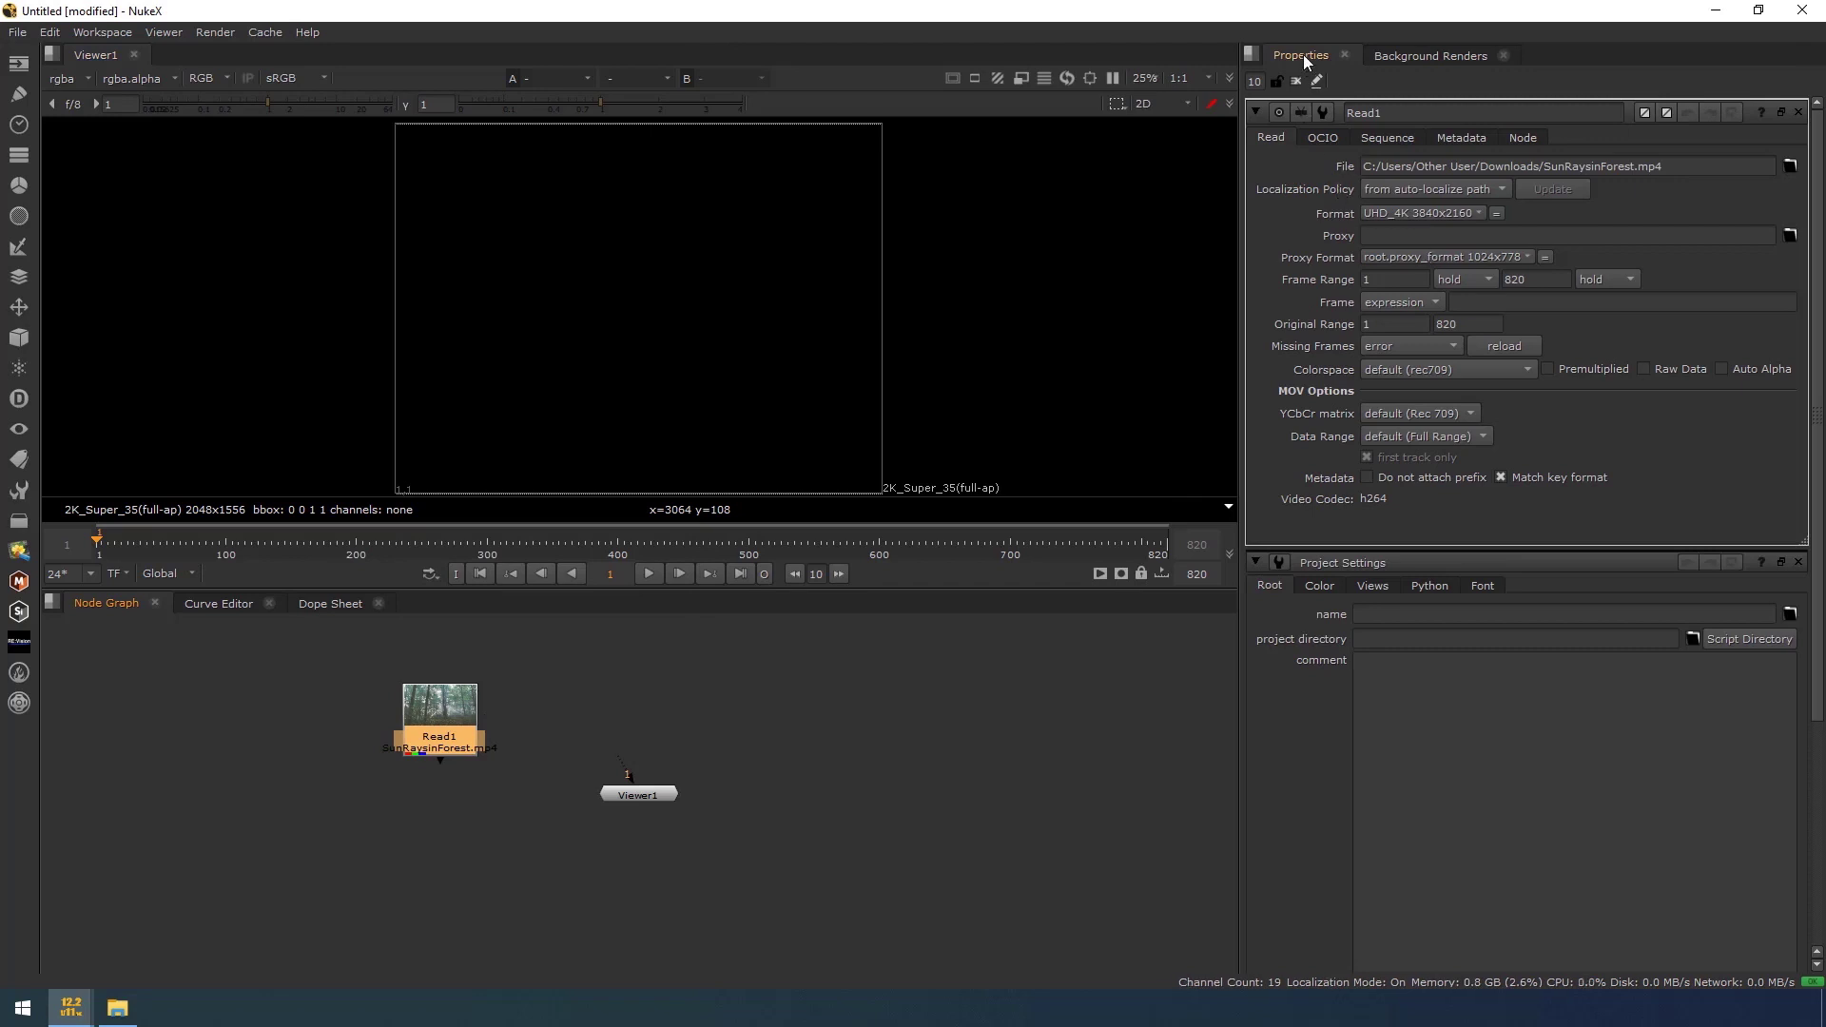
# Dock the Properties panel, add the Script Editor in place of Background Renders, and run the script
pyautogui.moveTo(1308, 57); pyautogui.dragTo(1227, 216)
pyautogui.rightClick(1452, 57)
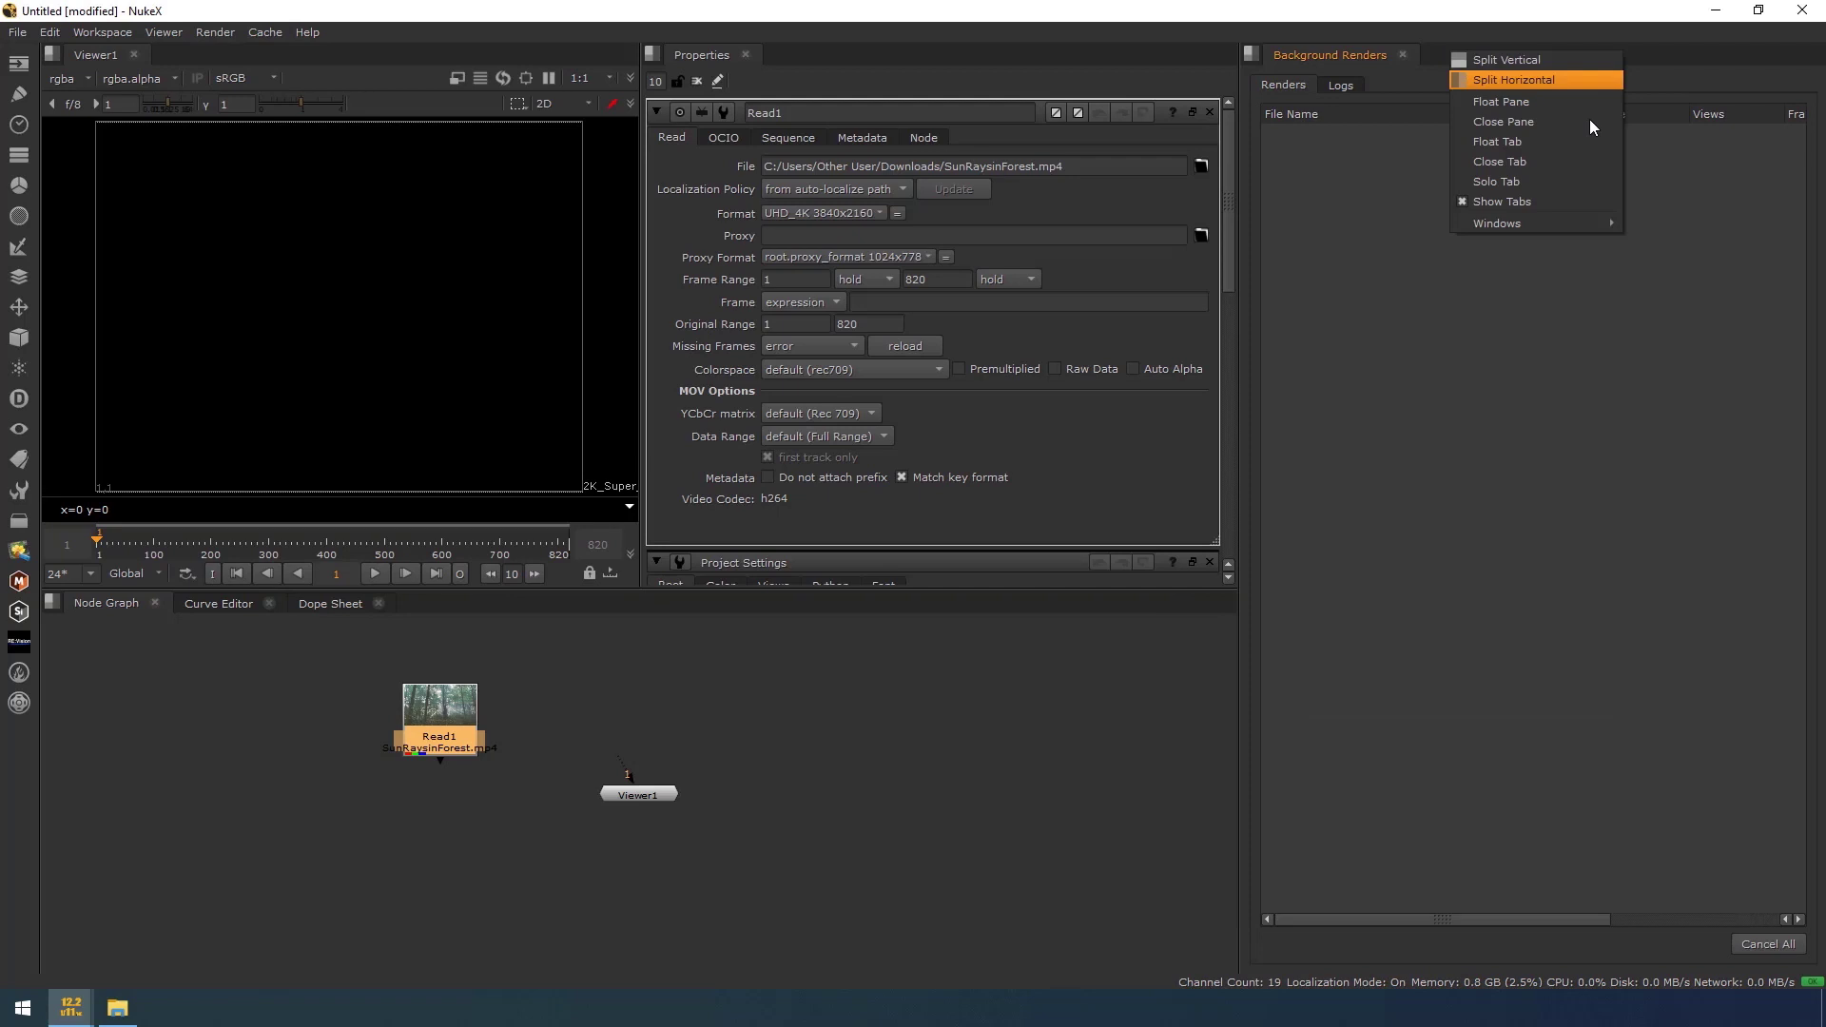
pyautogui.moveTo(1503, 223)
pyautogui.click(1714, 444)
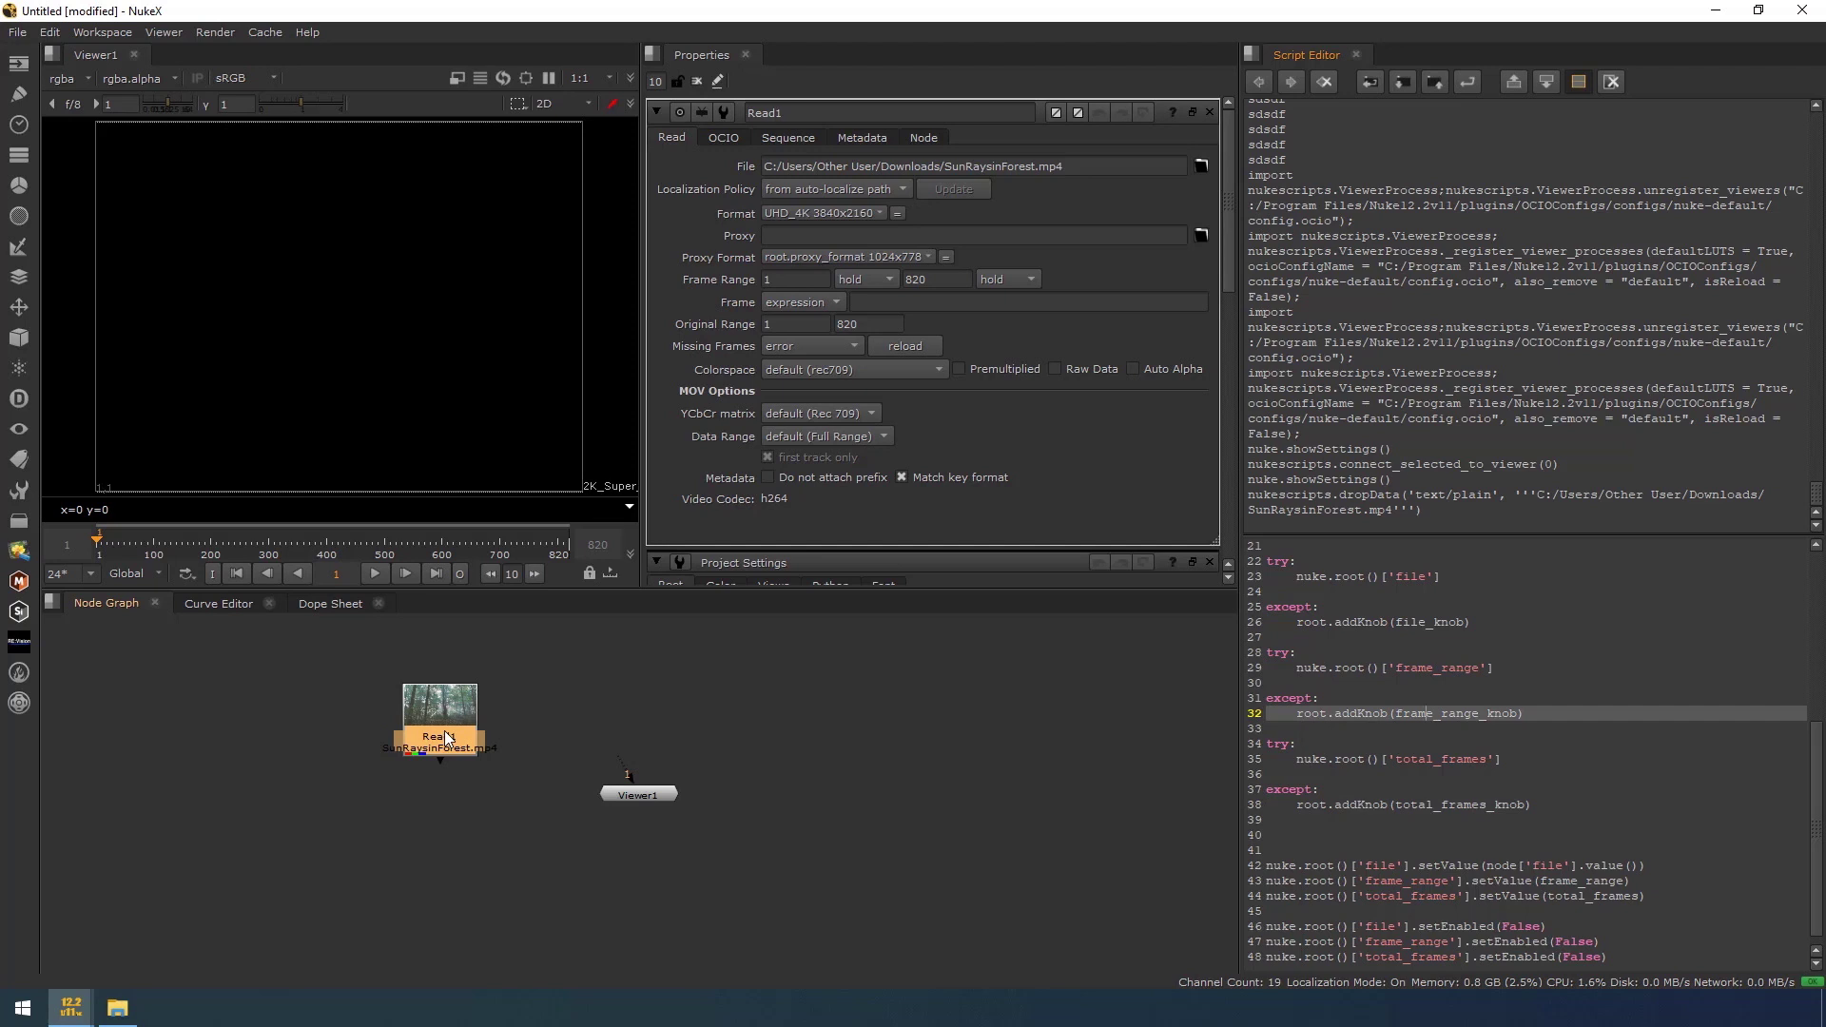
pyautogui.click(1394, 789)
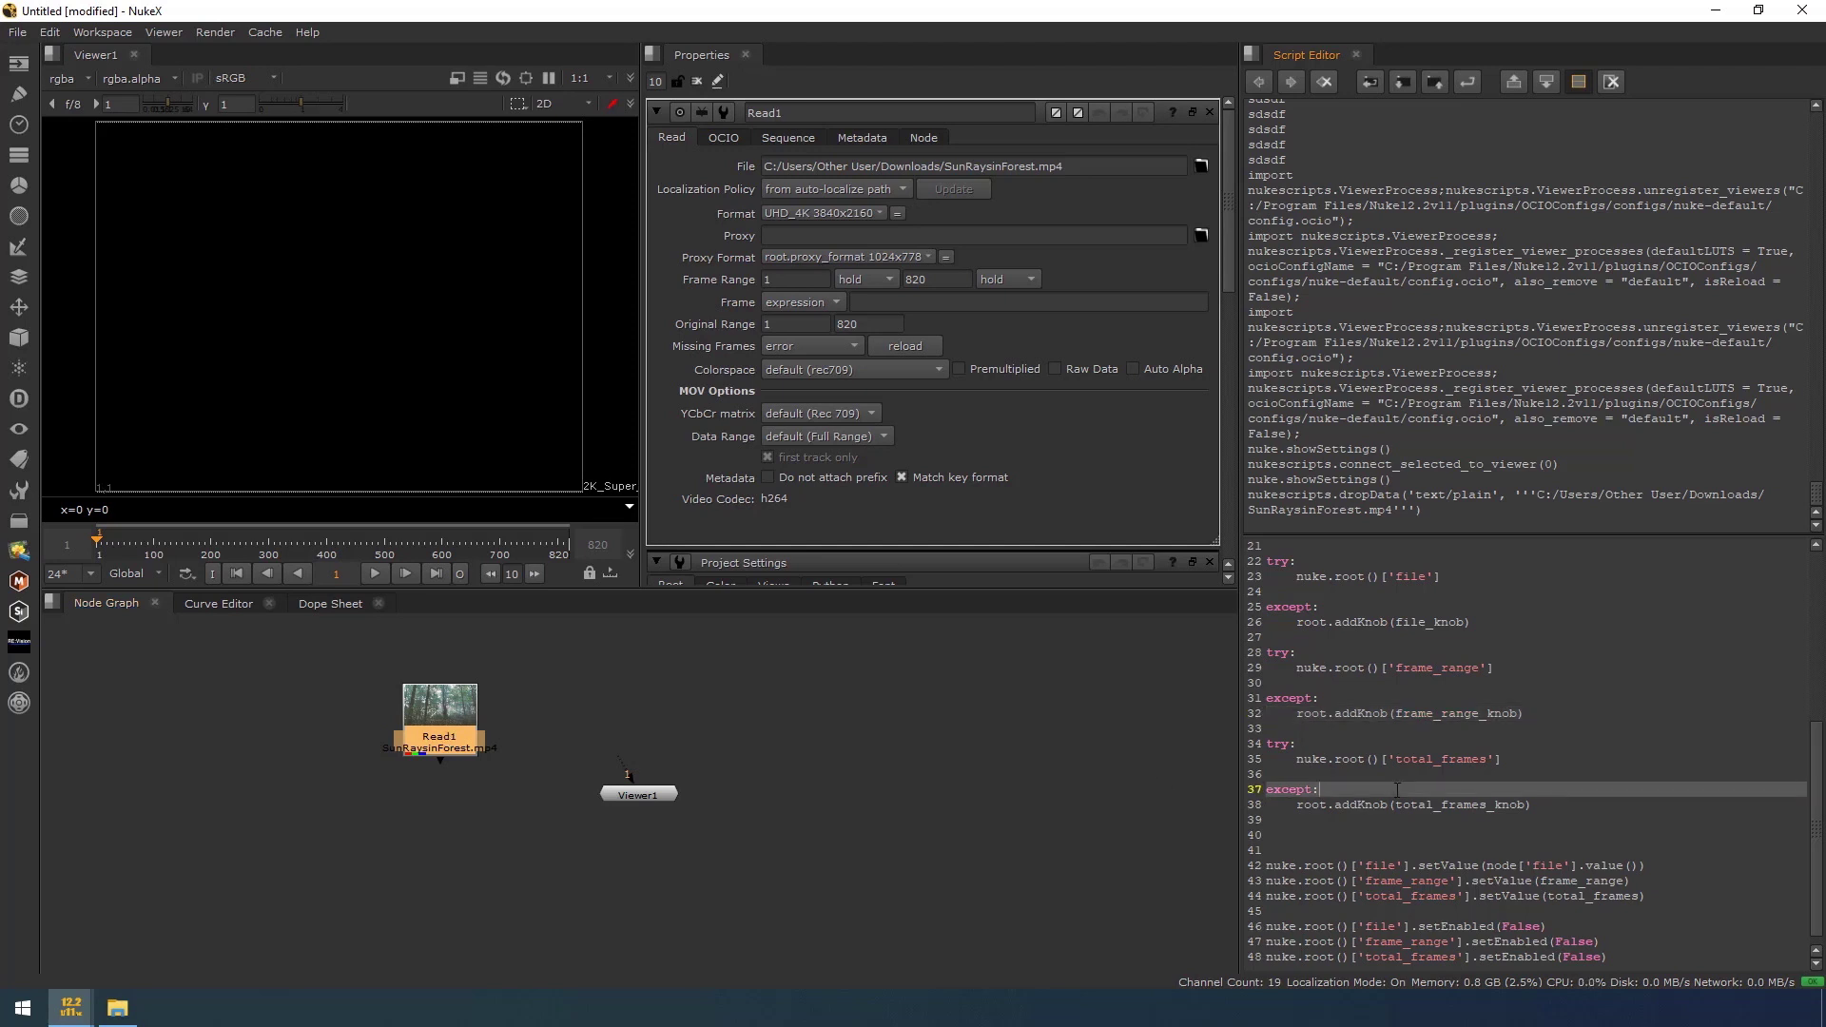
pyautogui.hotkey('ctrl', 'Return')
pyautogui.hotkey('ctrl', 'Return')
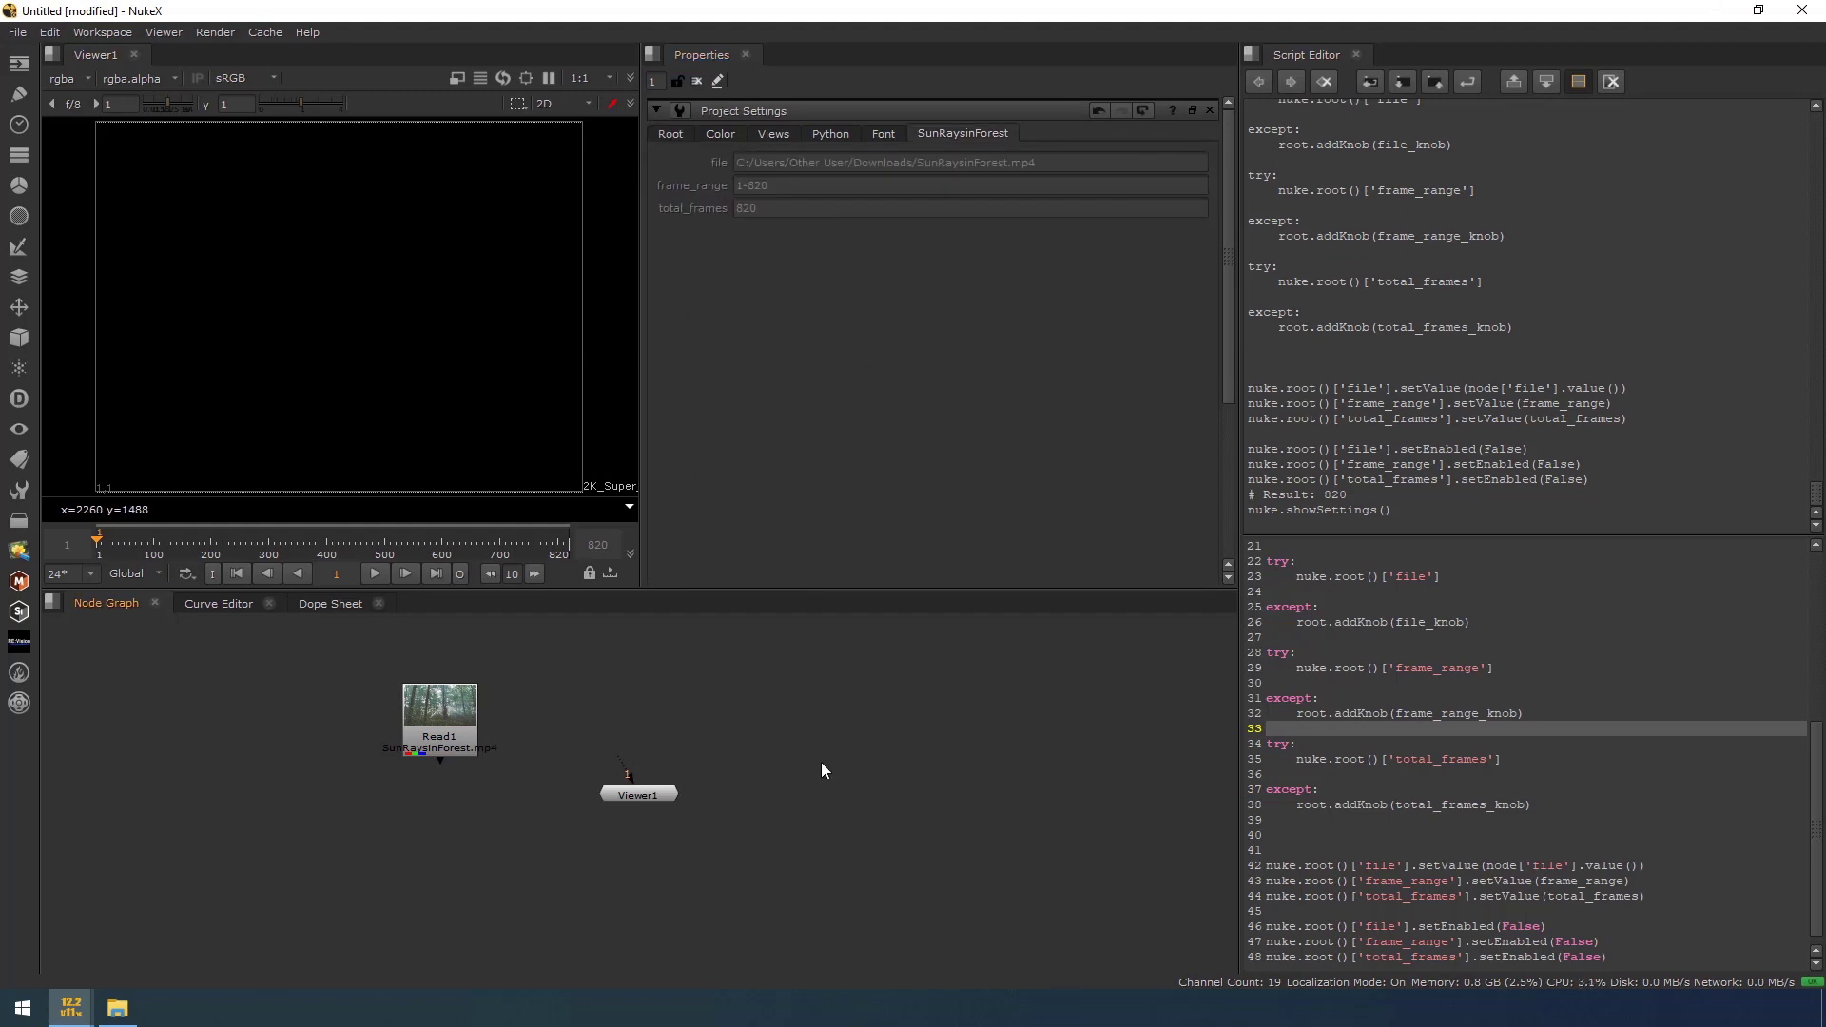
# Close the comp without saving, then open Edit > Project Settings to inspect the remaining tabs
pyautogui.click(17, 32)
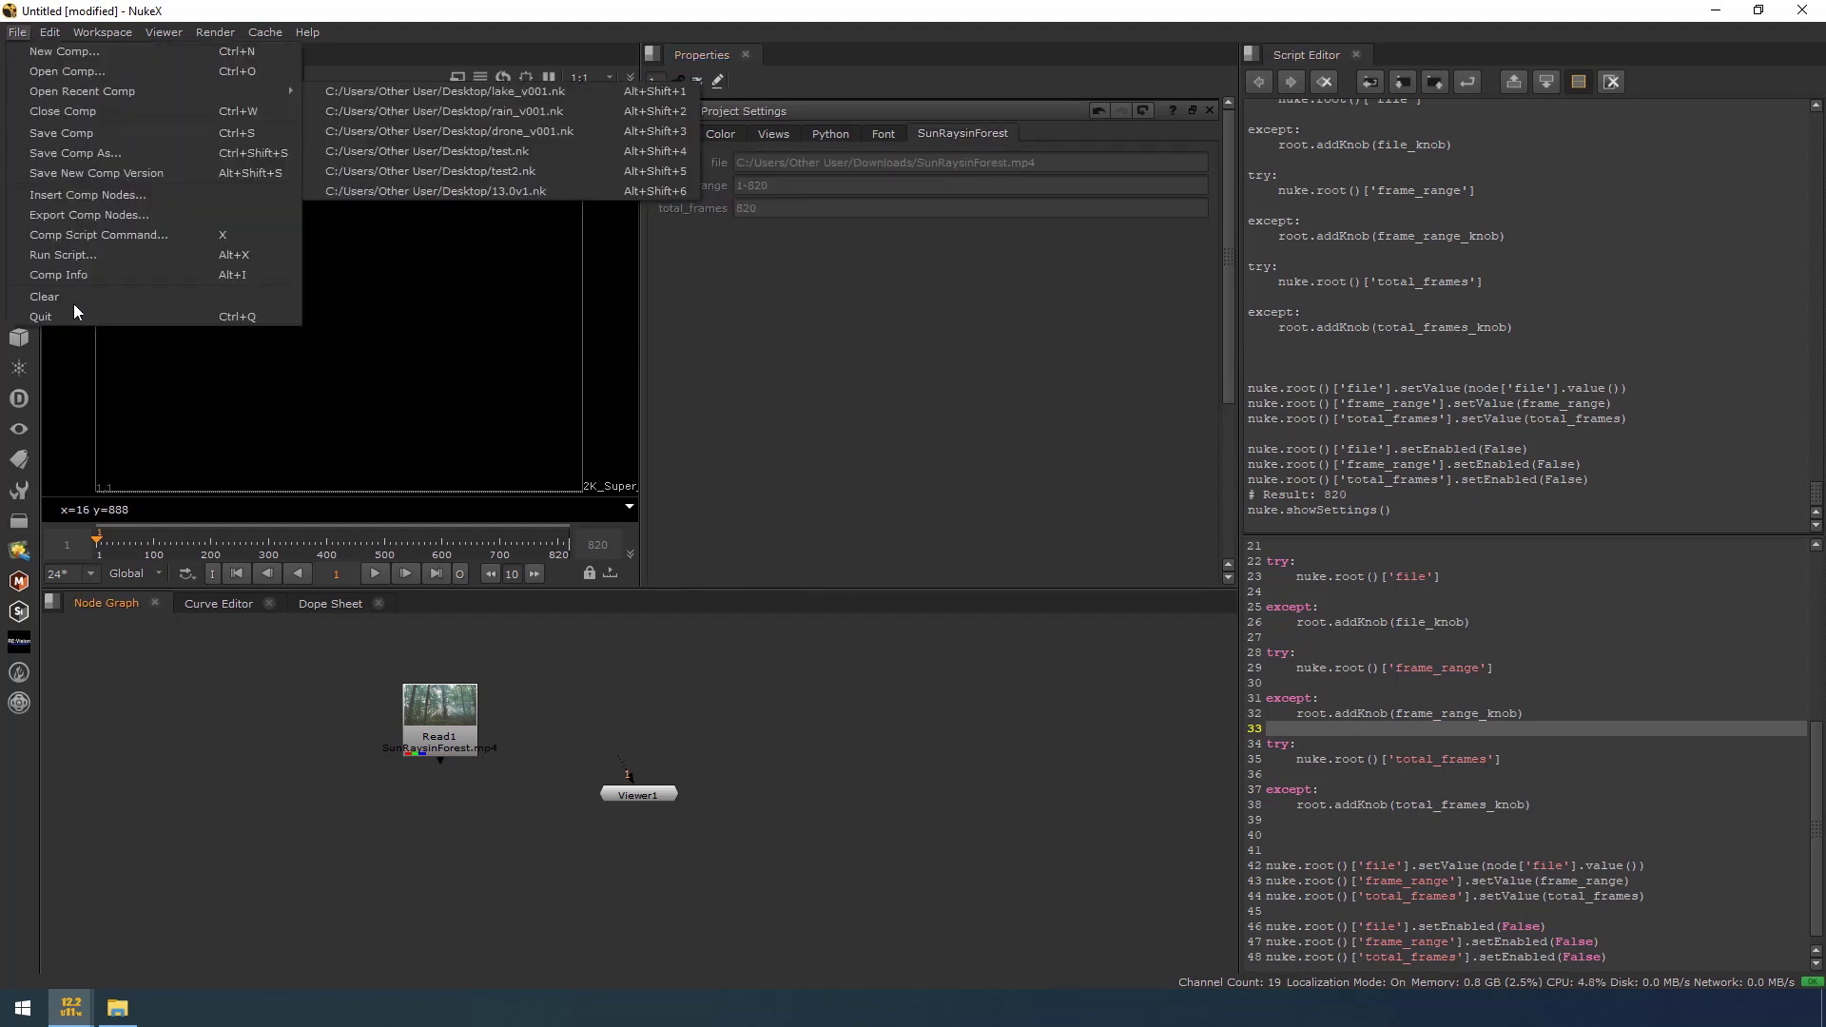
pyautogui.click(64, 112)
pyautogui.click(900, 524)
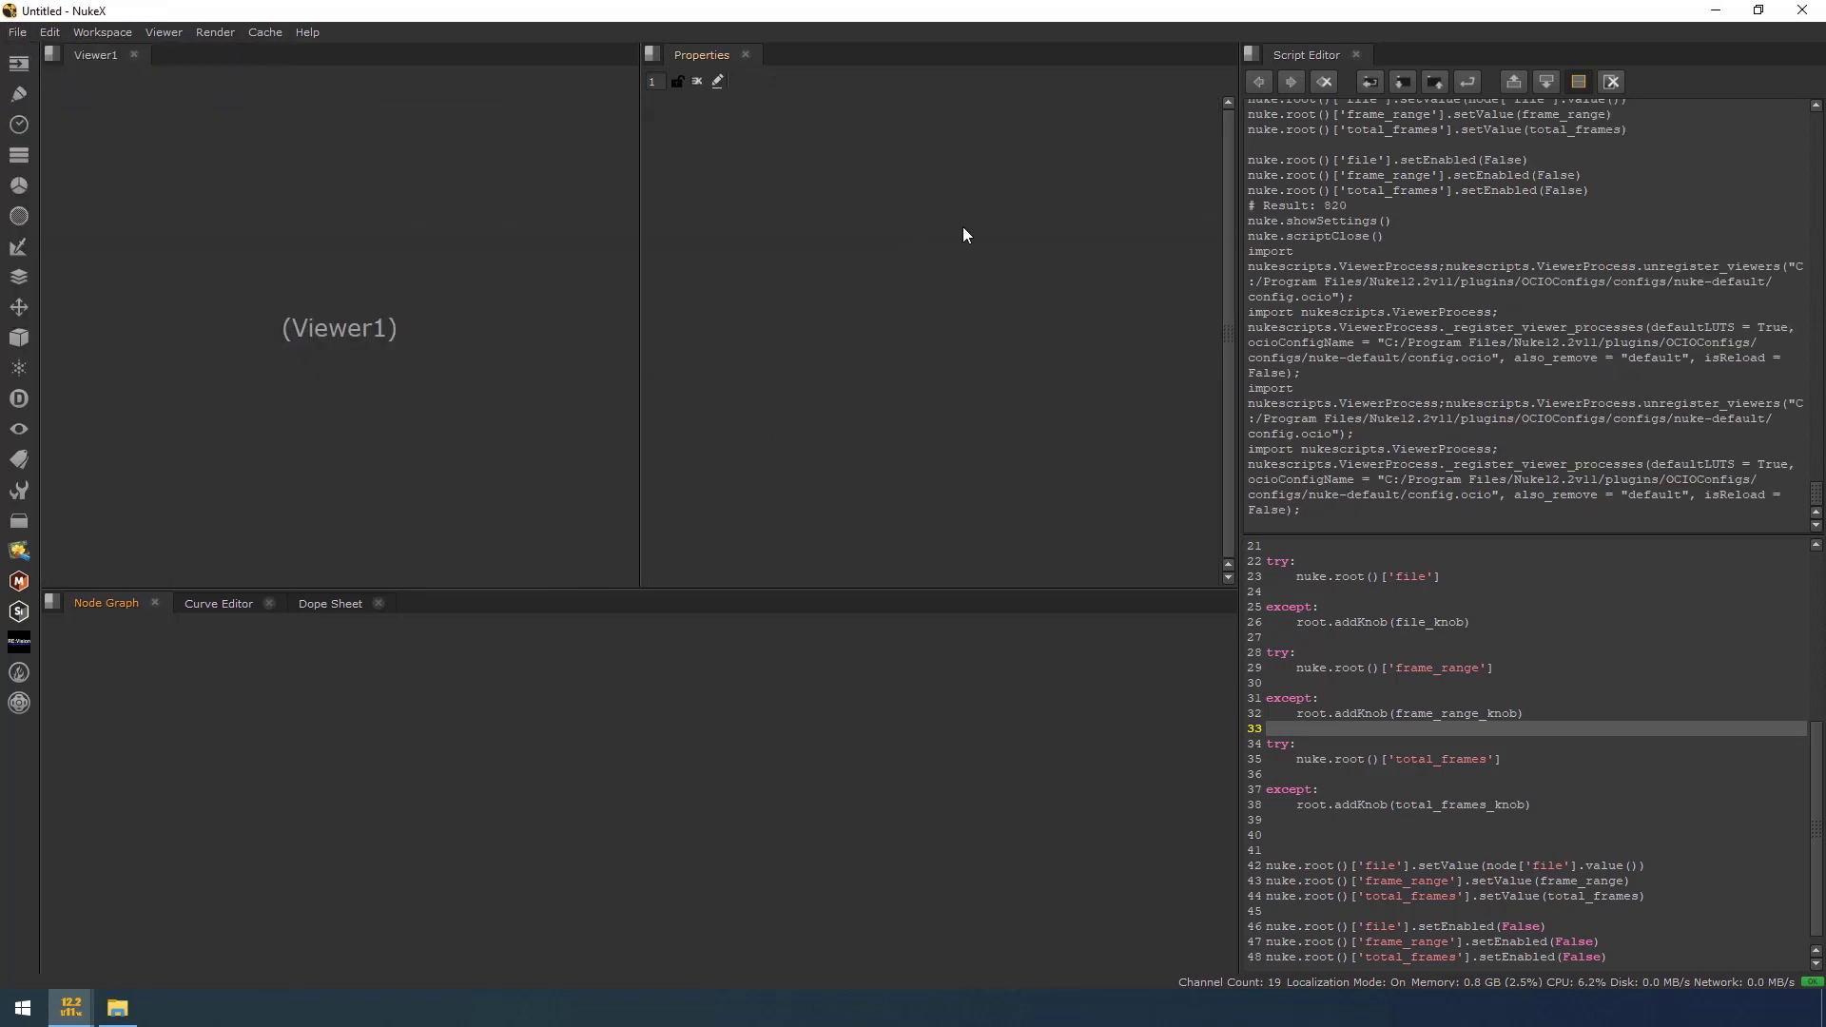
pyautogui.click(50, 33)
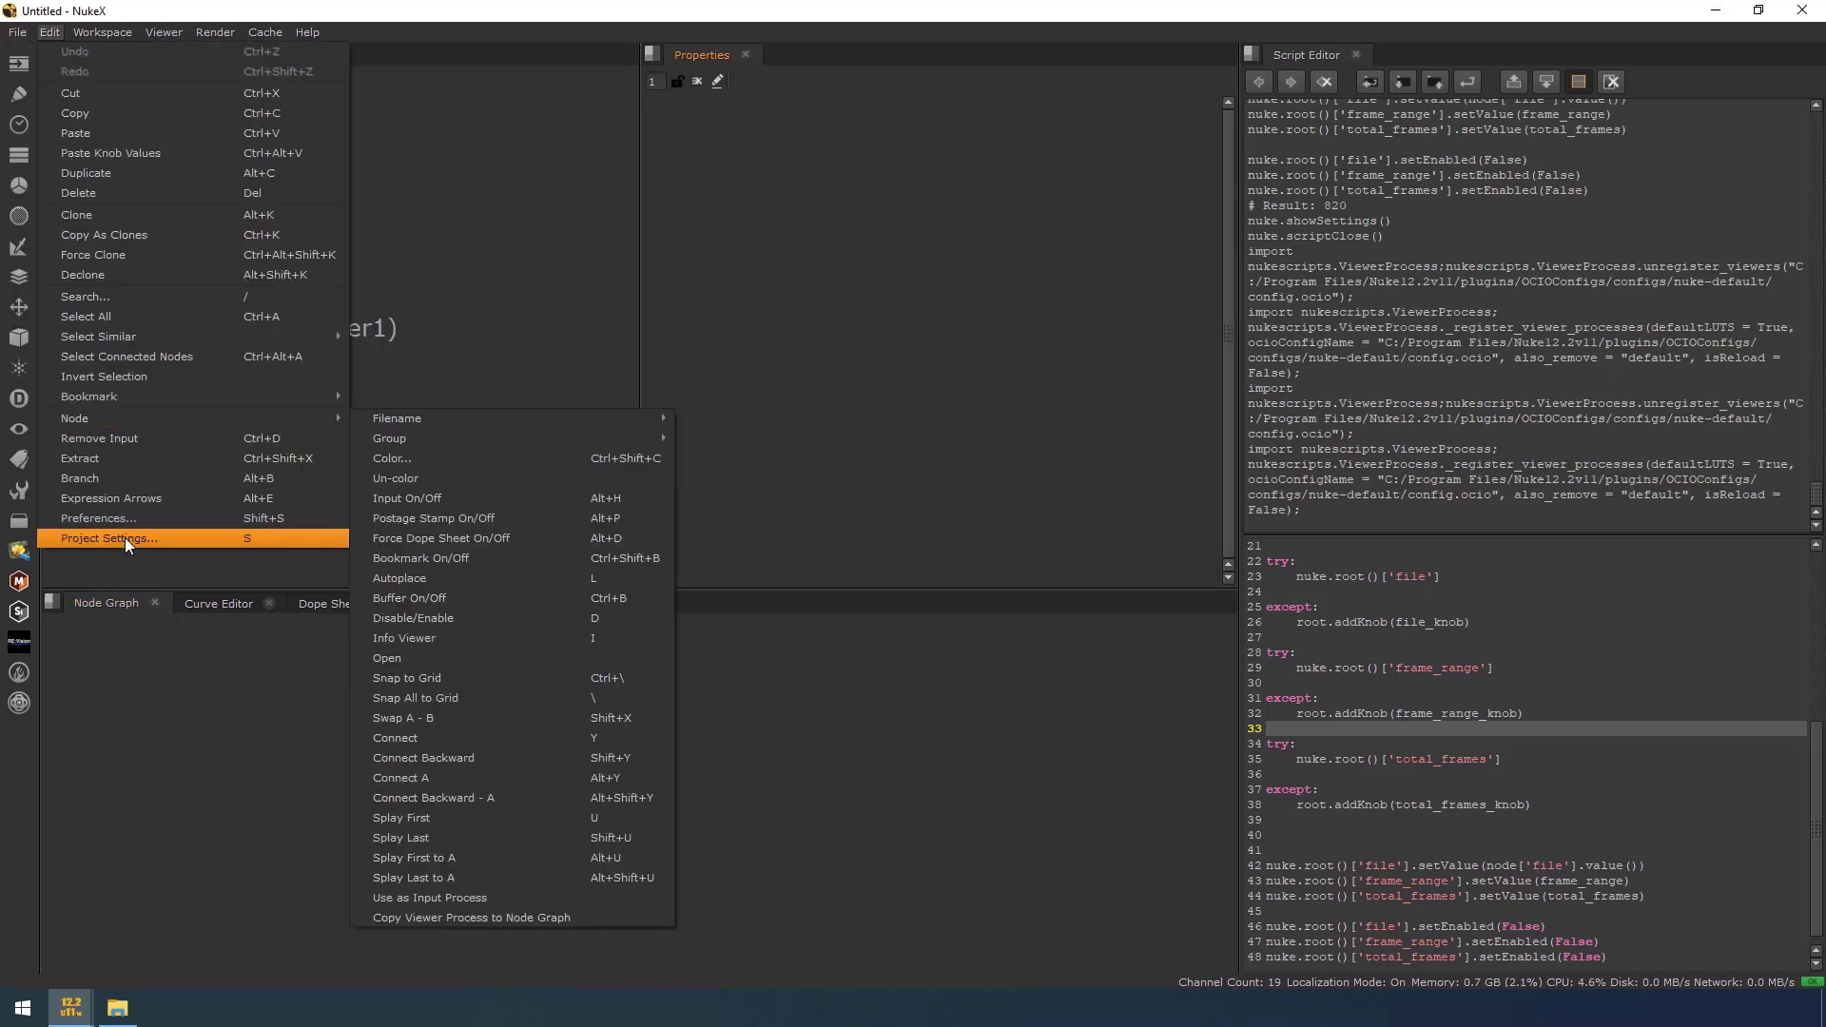
pyautogui.click(105, 535)
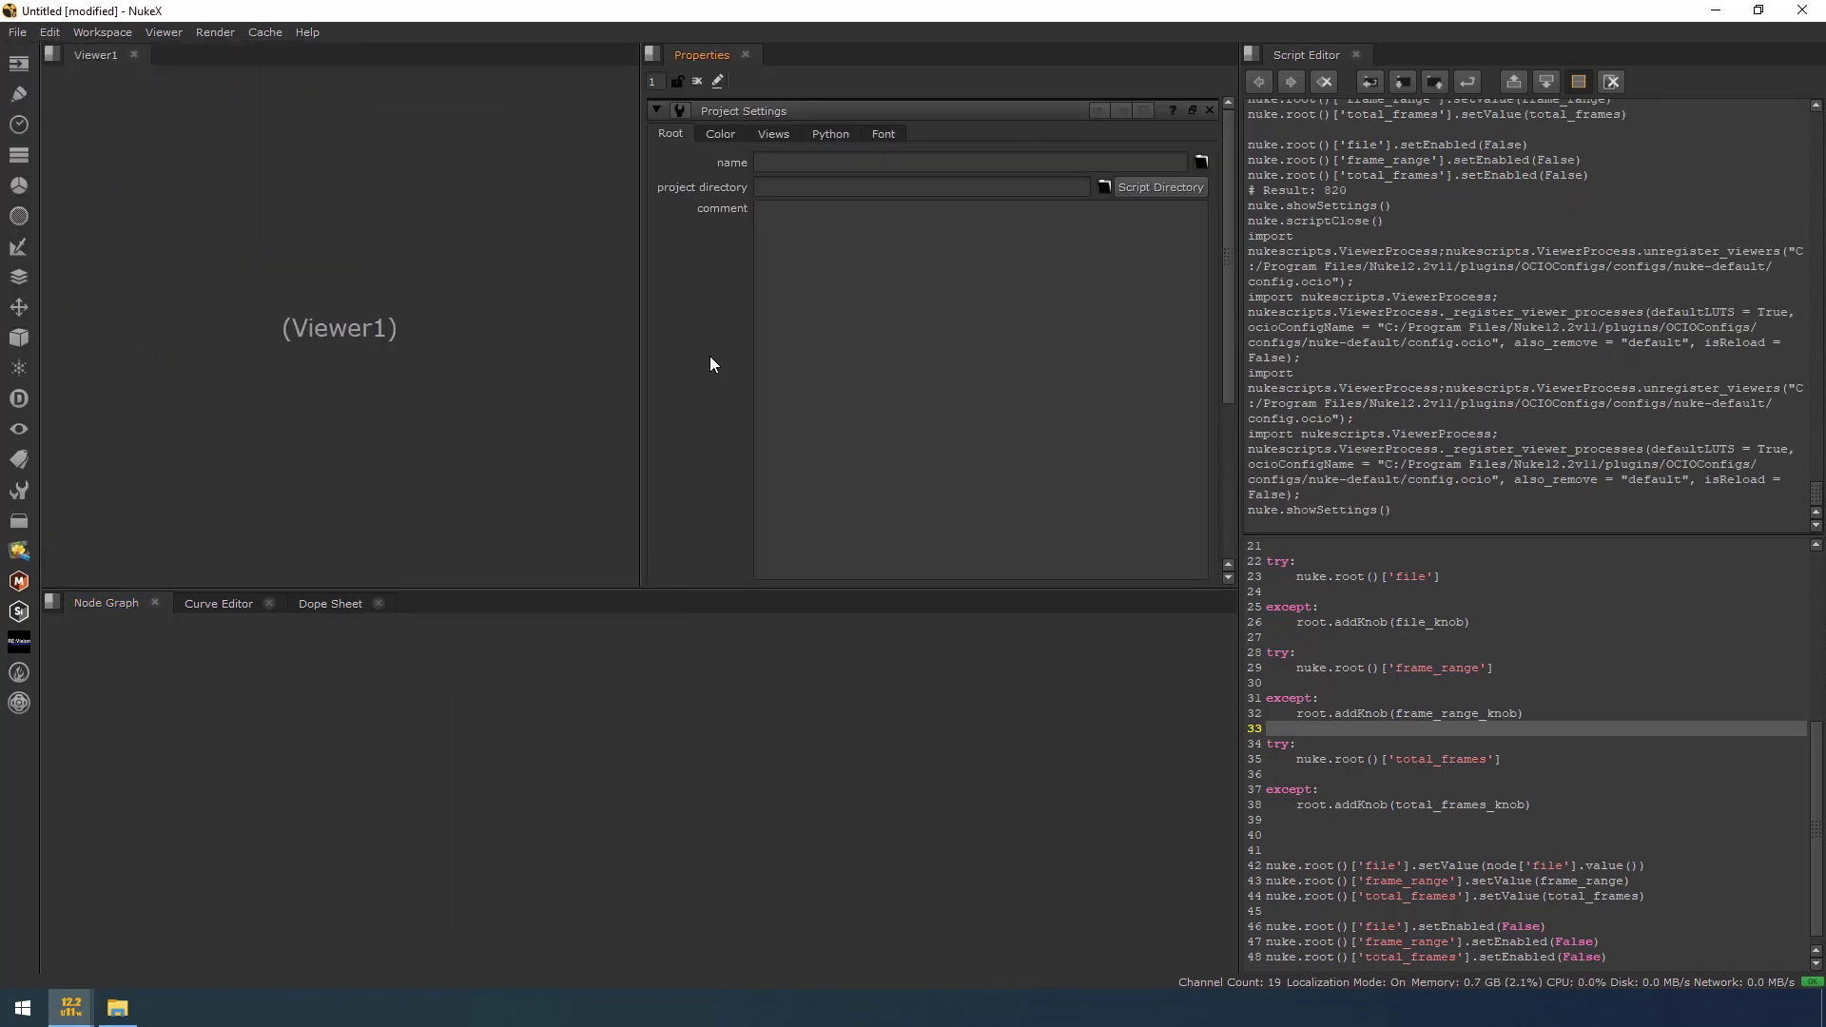
pyautogui.click(117, 1008)
# Read in drone_001.mp4 and run the script to add its 2379-frame tab, then close the comp unsaved and confirm Project Settings shows no drone_001 tab
pyautogui.moveTo(1030, 230); pyautogui.dragTo(465, 850)
pyautogui.hotkey('ctrl', 'Return')
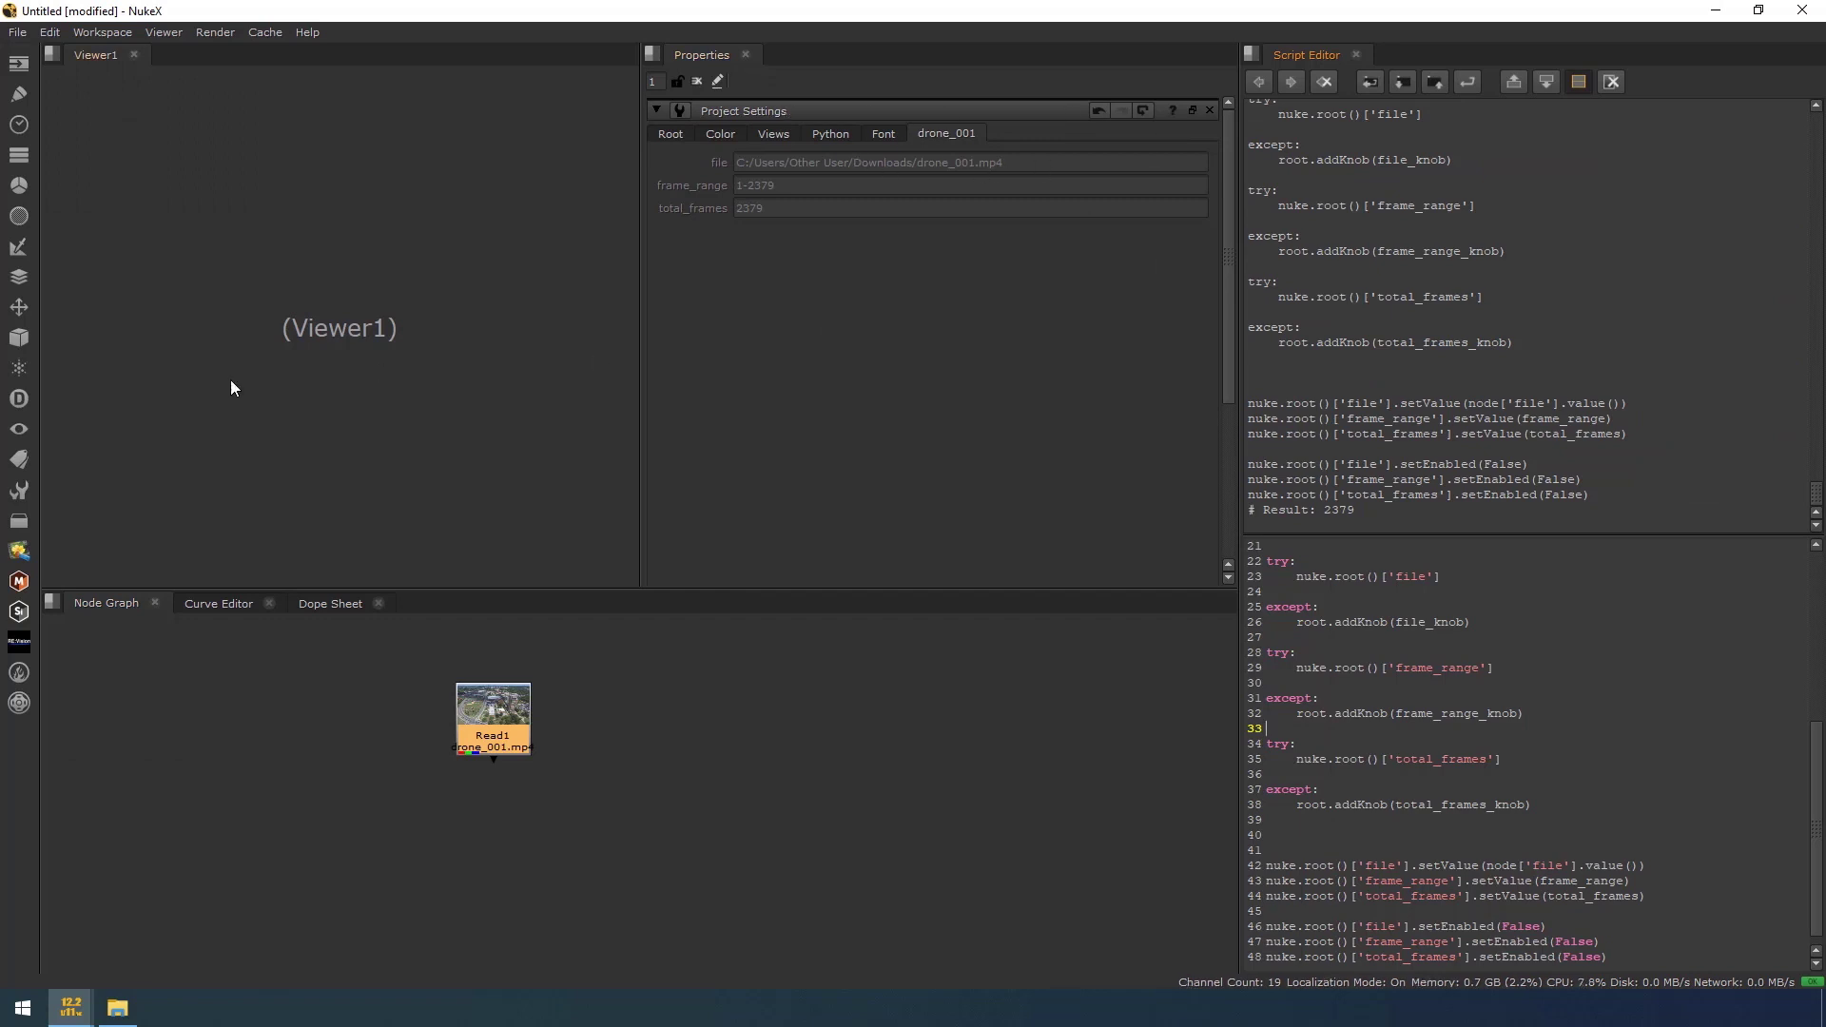
pyautogui.click(48, 32)
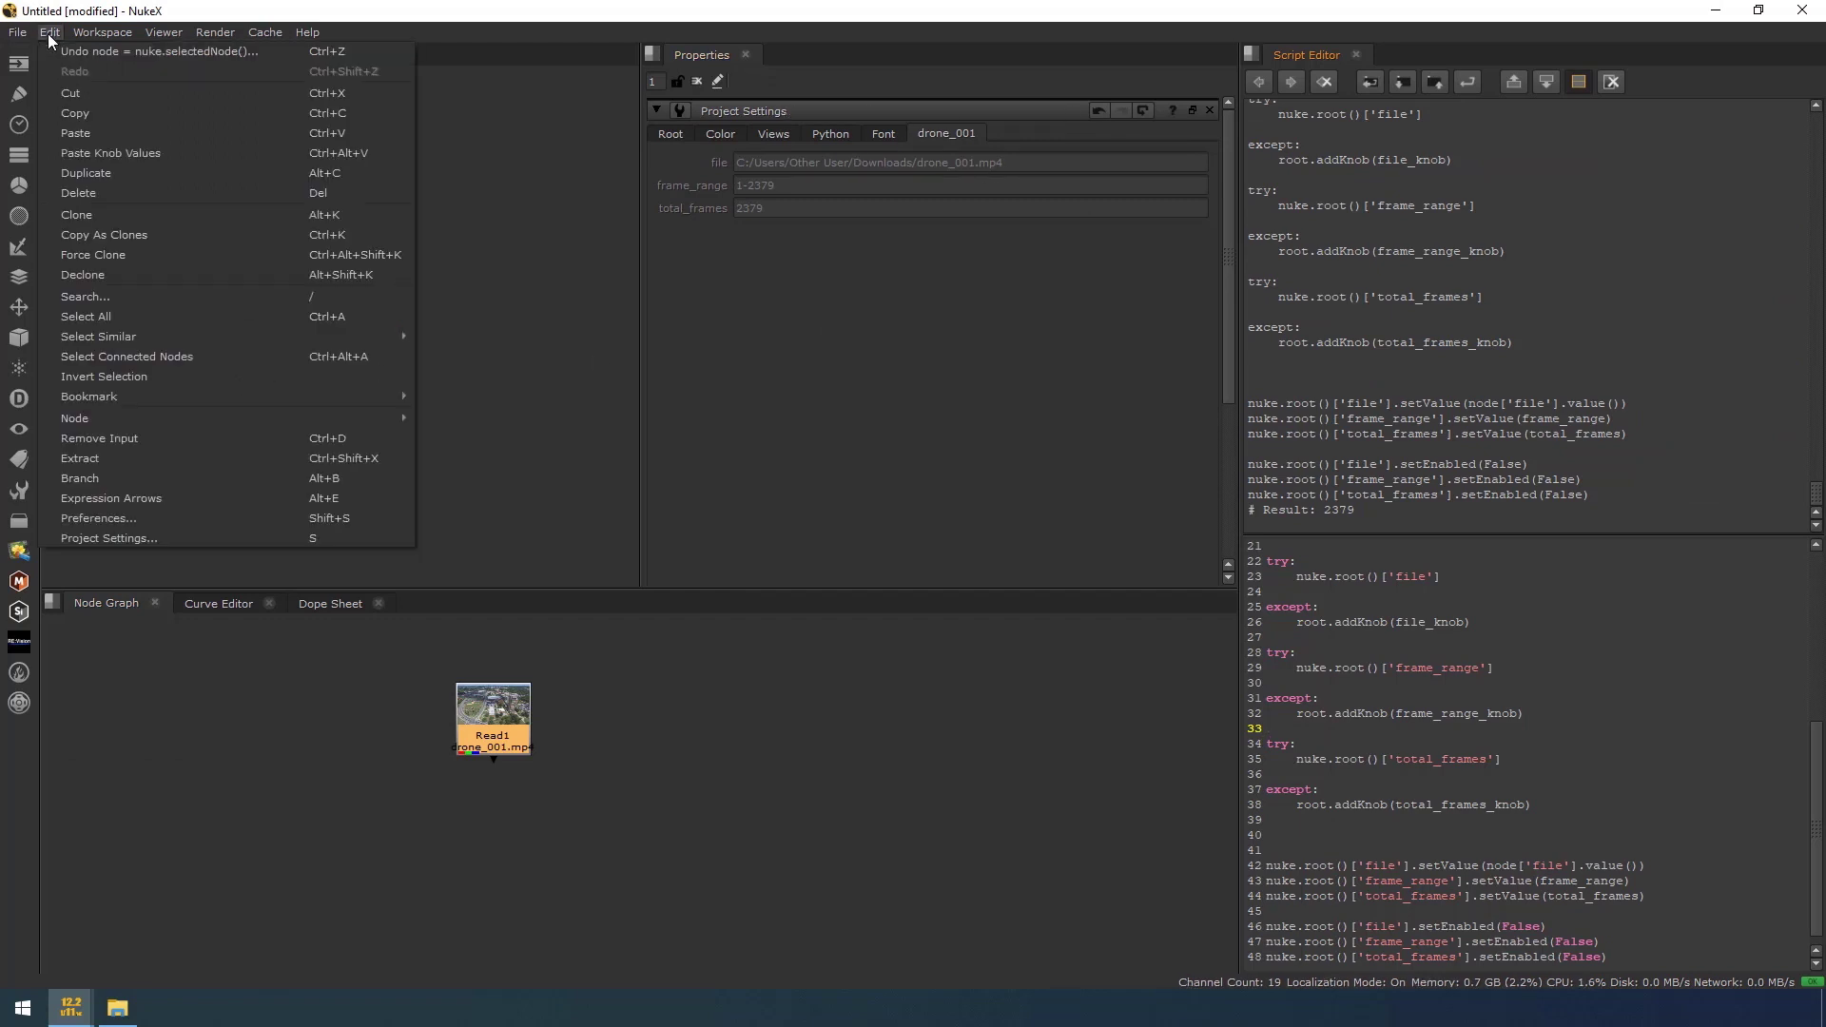
pyautogui.moveTo(17, 31)
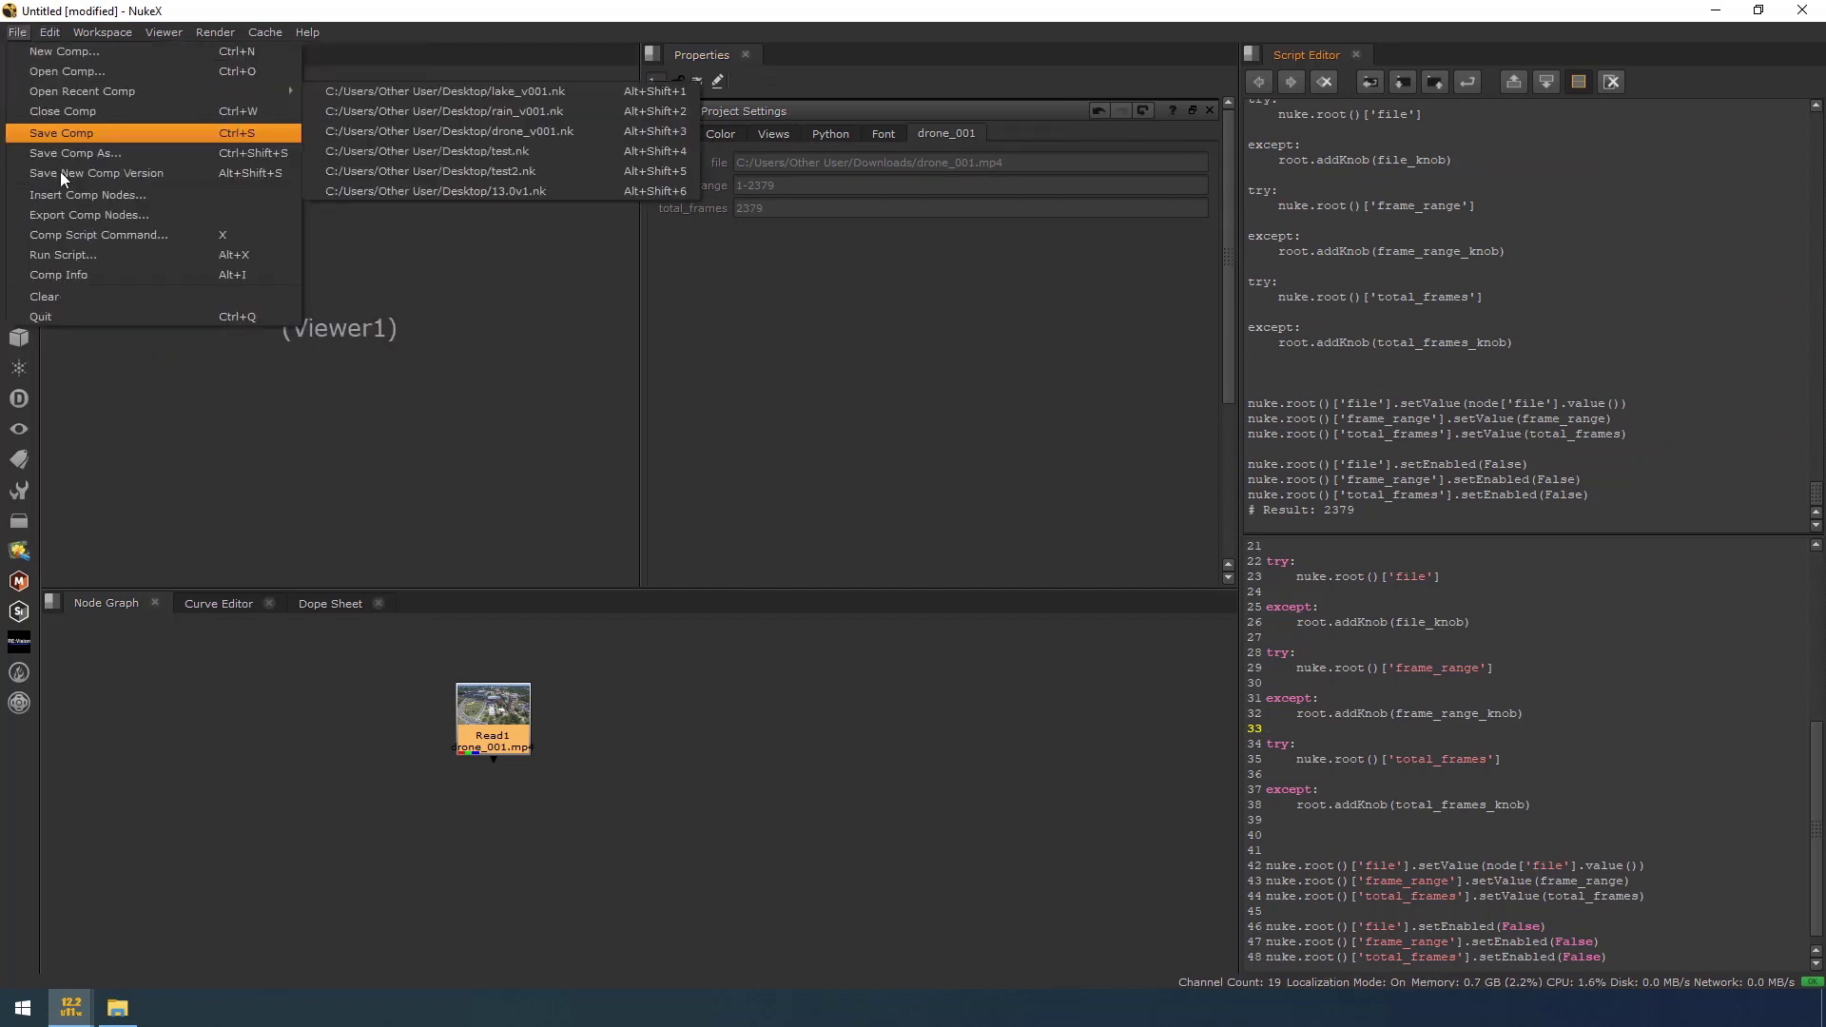
pyautogui.click(63, 116)
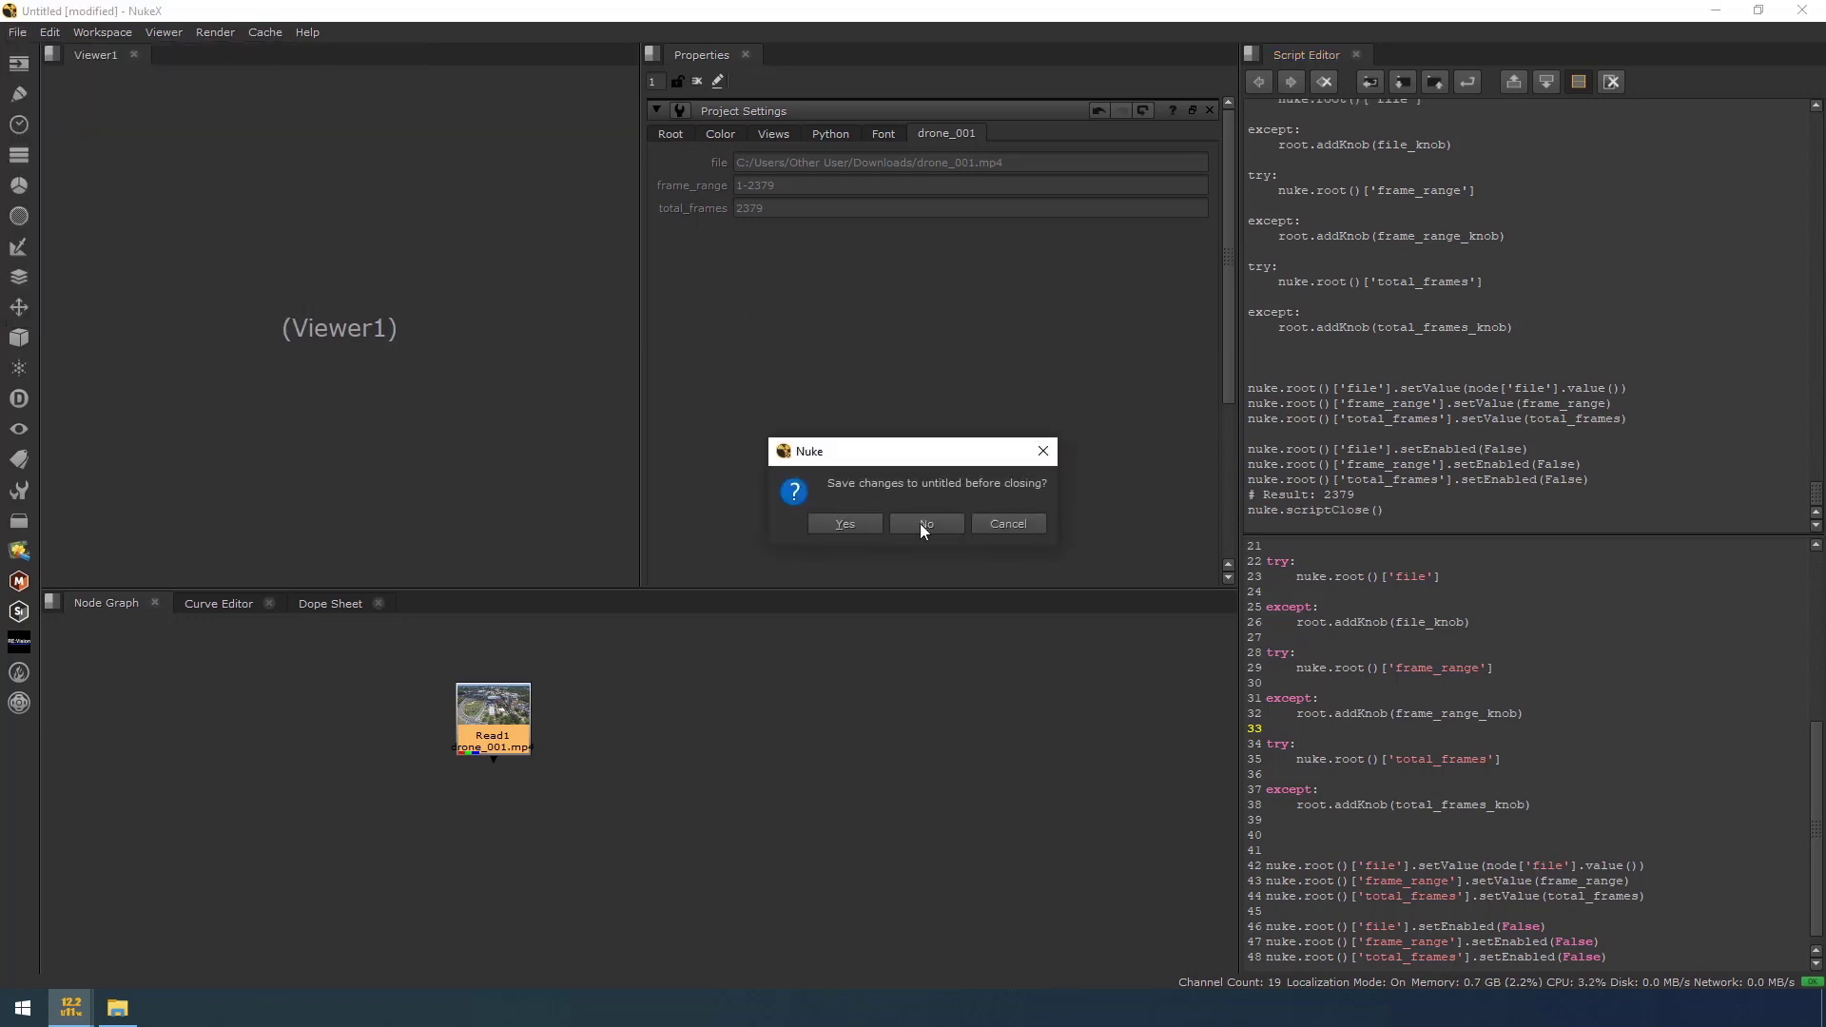
pyautogui.click(921, 523)
pyautogui.click(49, 33)
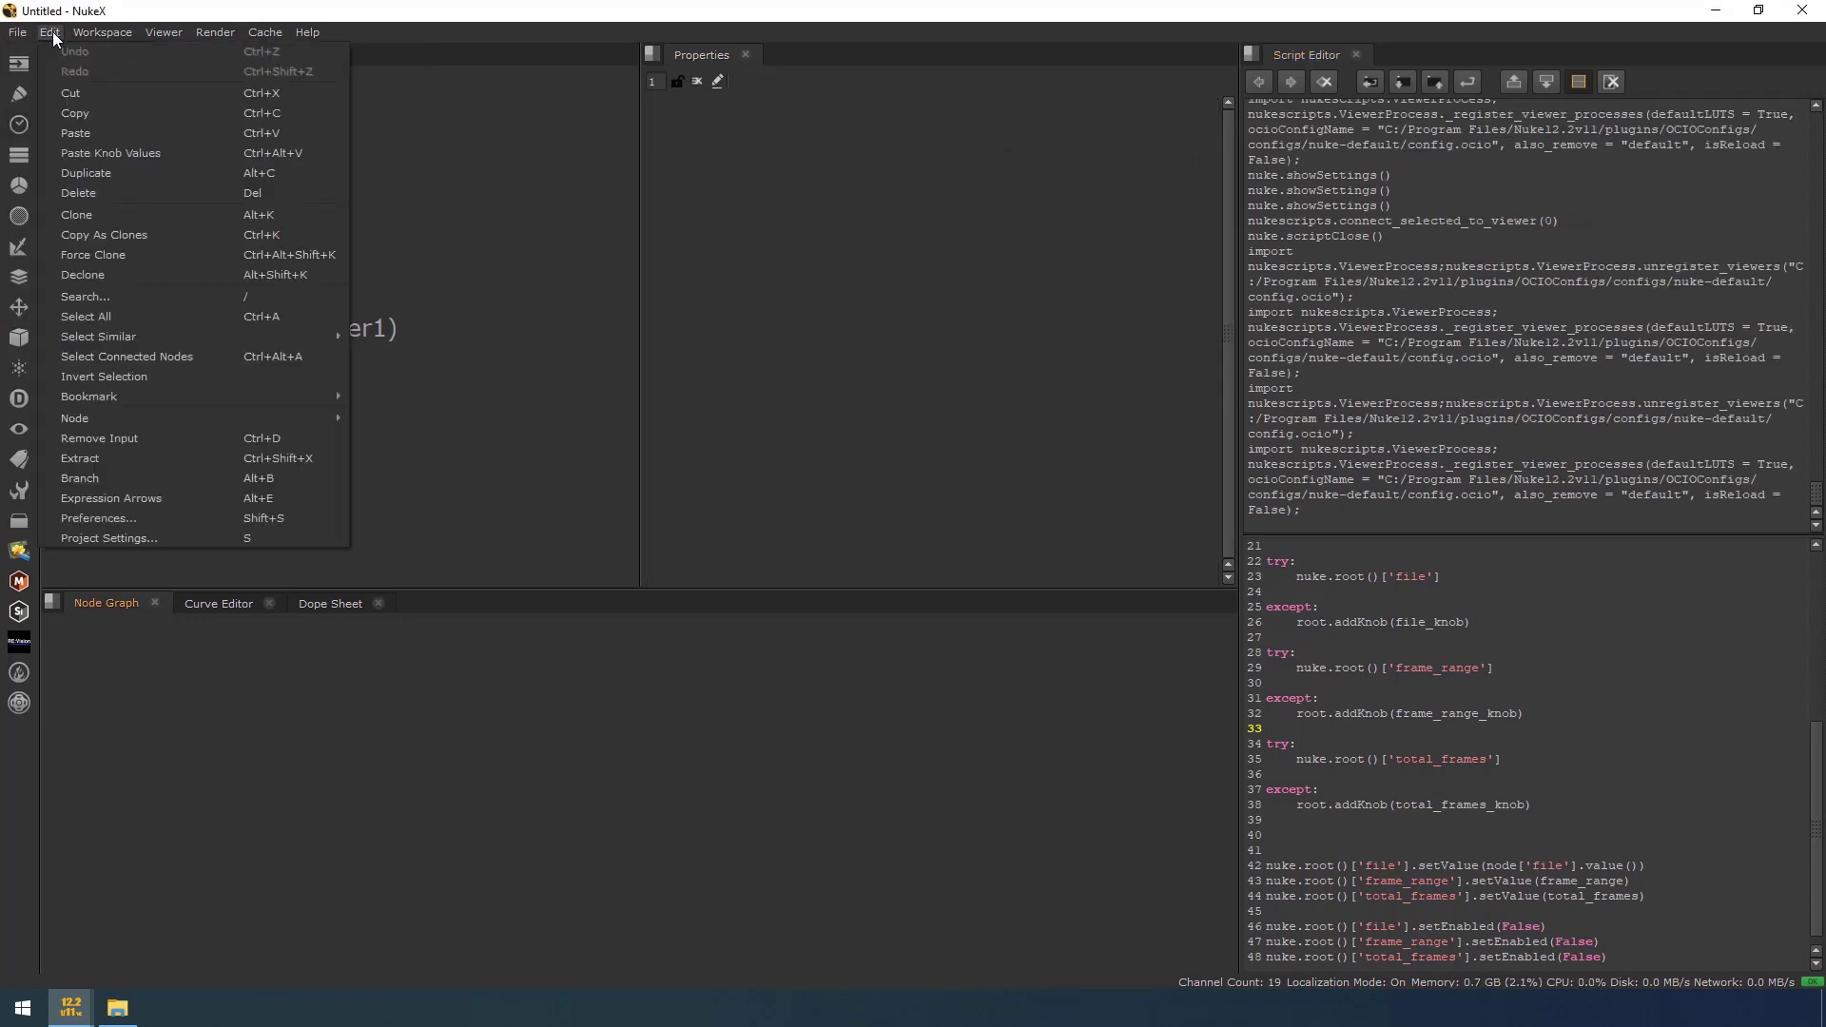
pyautogui.click(134, 537)
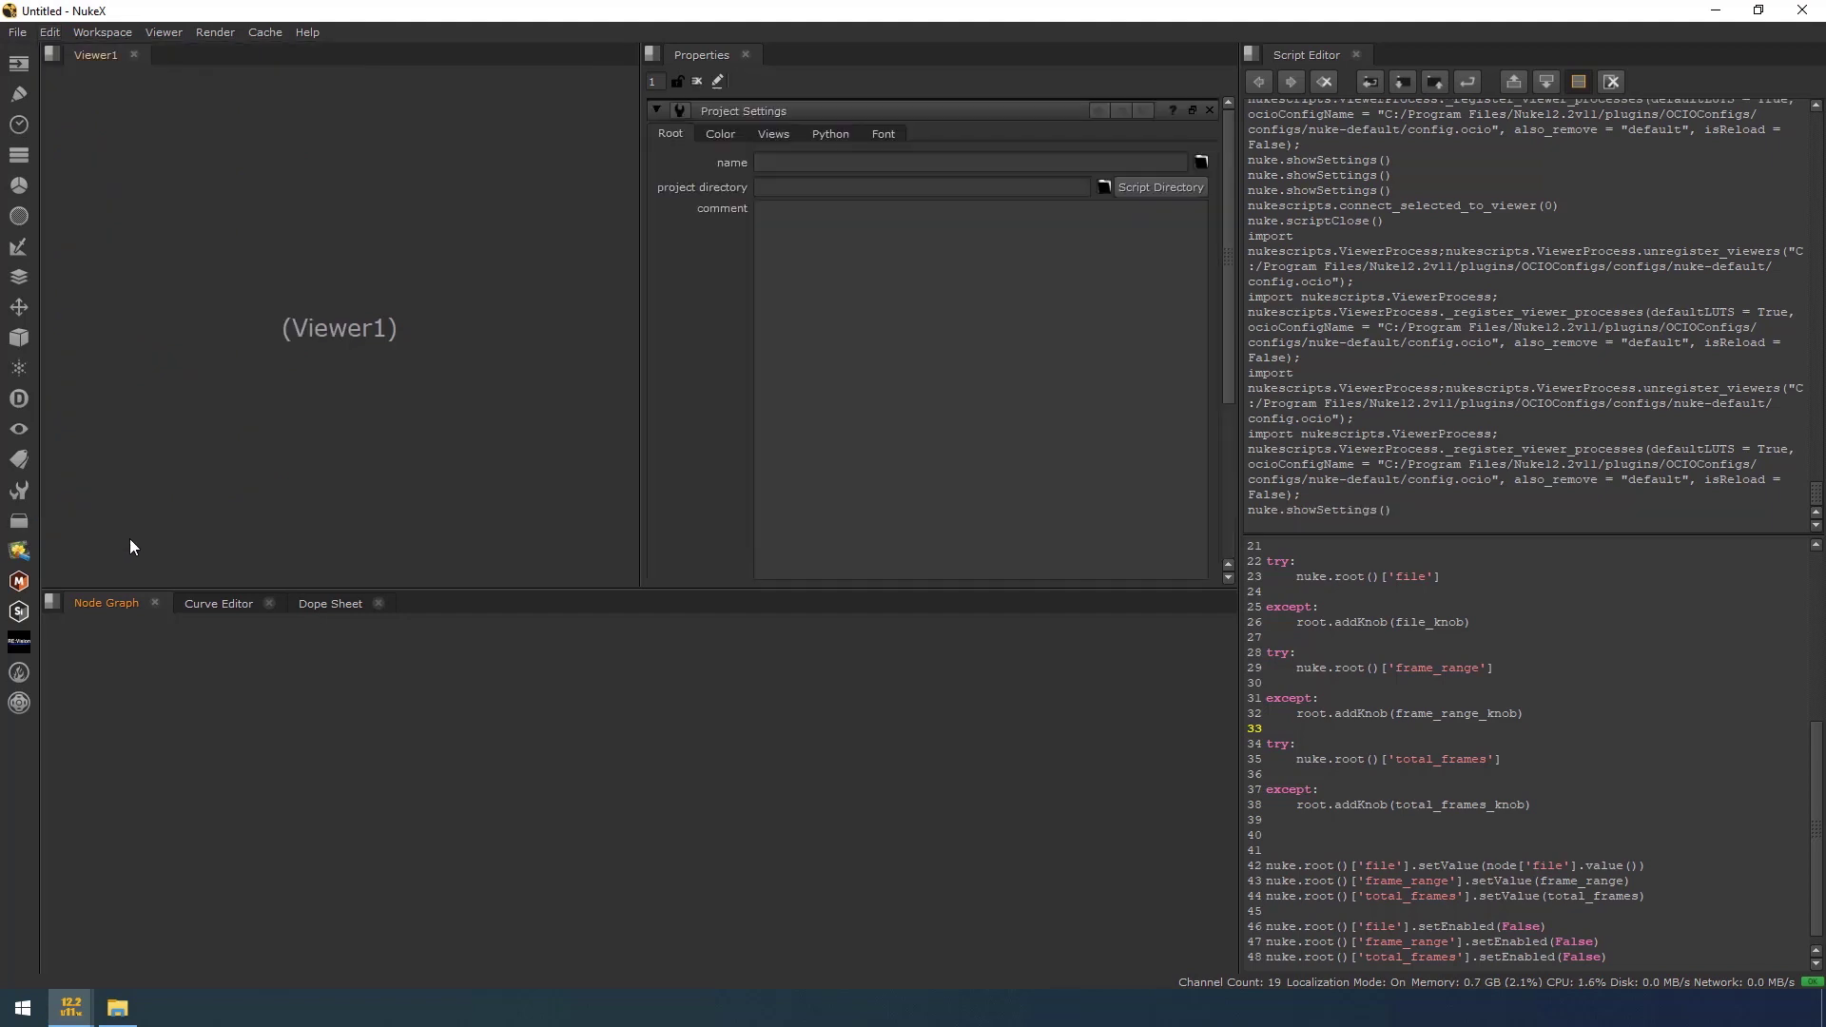